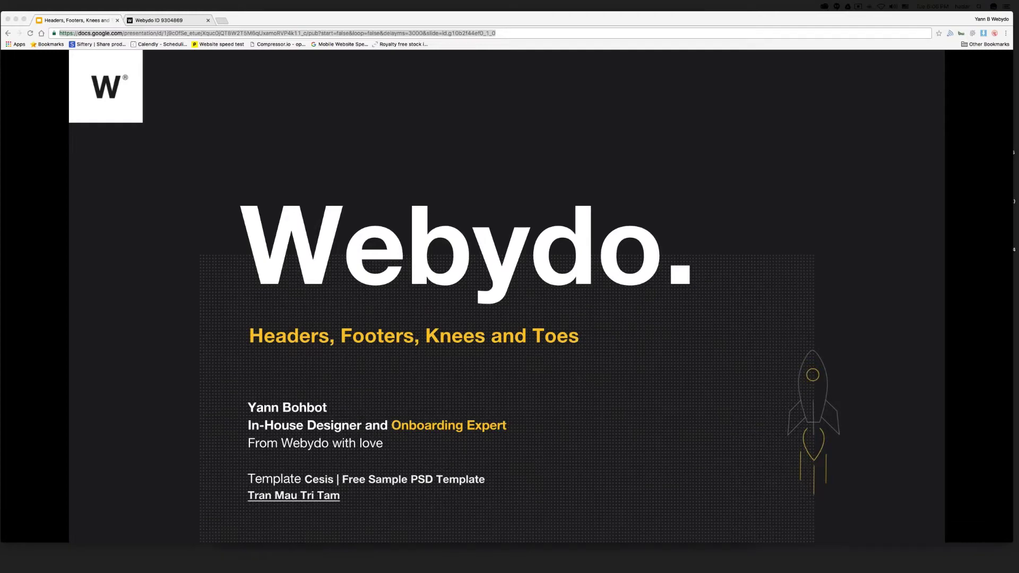
Advance through the webinar slides to the Fixed Headers starting checklist
click(306, 200)
click(305, 201)
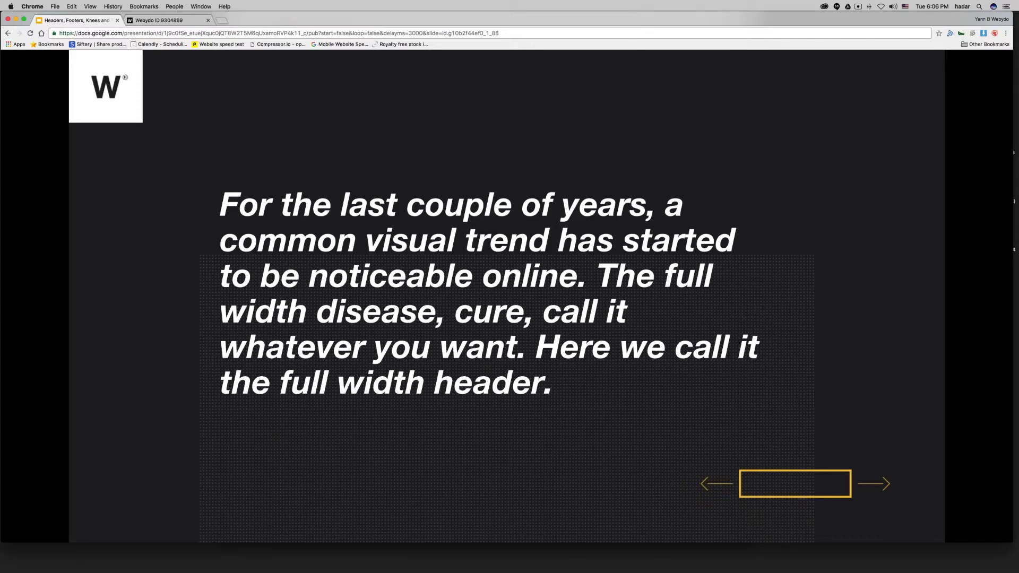
key(Right)
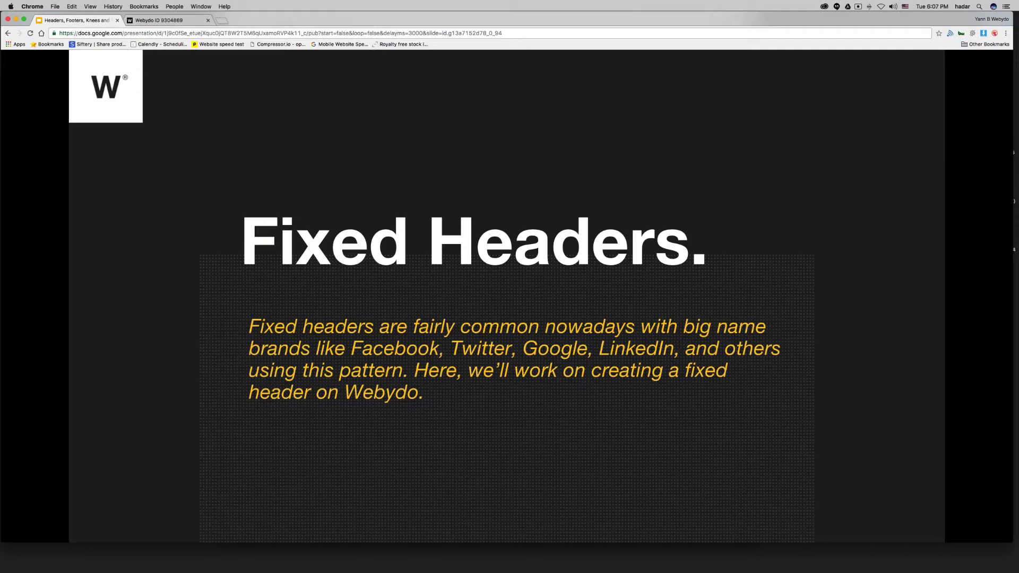
key(Right)
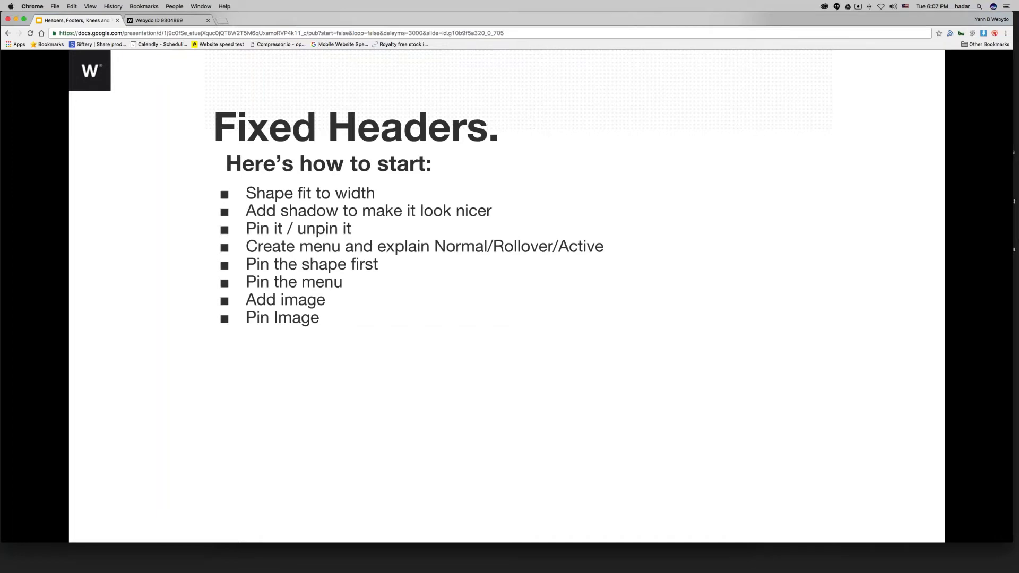
Switch to the published Freelancer site in its own browser window and examine how its header behaves along the page
click(170, 20)
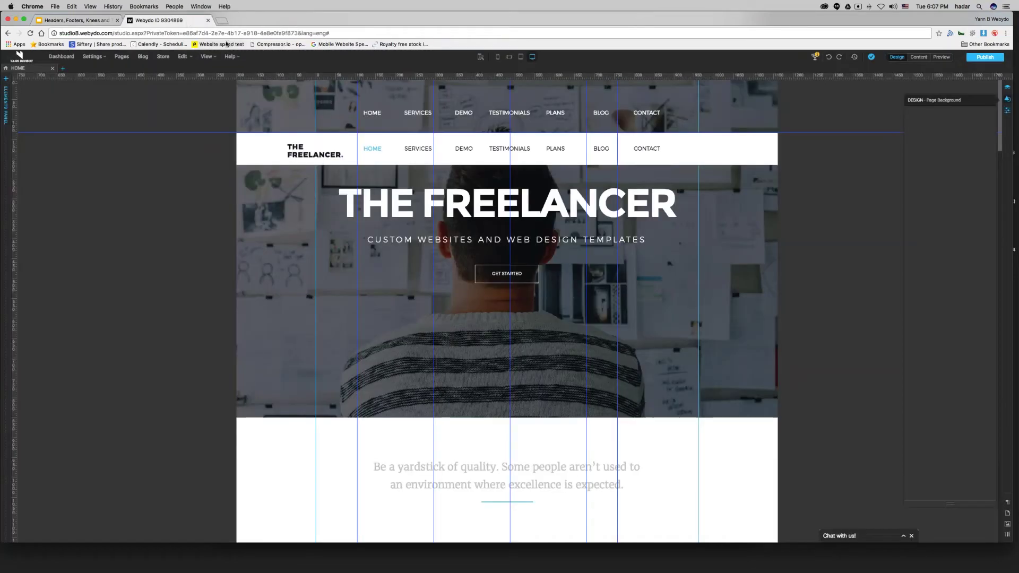
key(ctrl+Up)
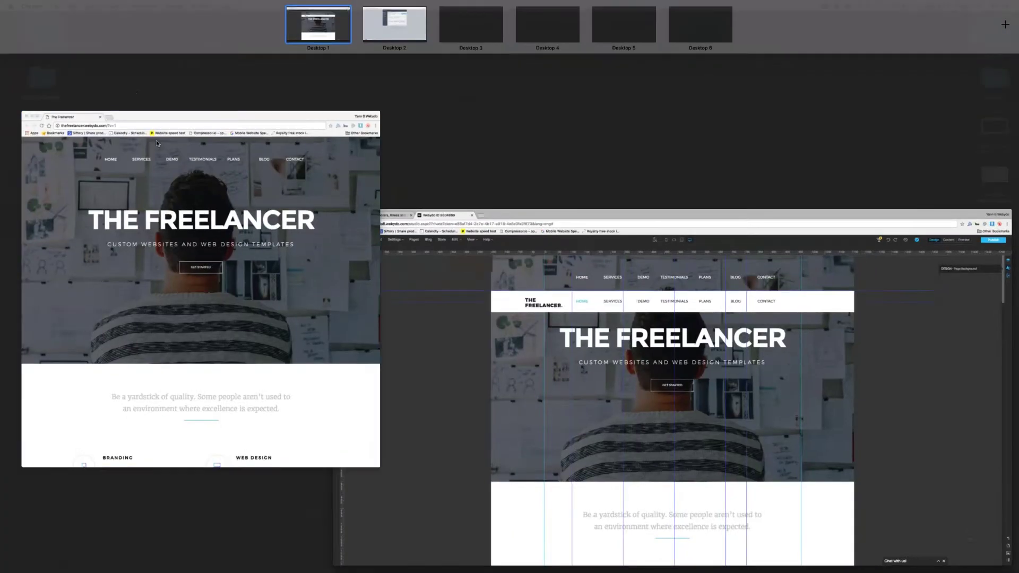
click(157, 143)
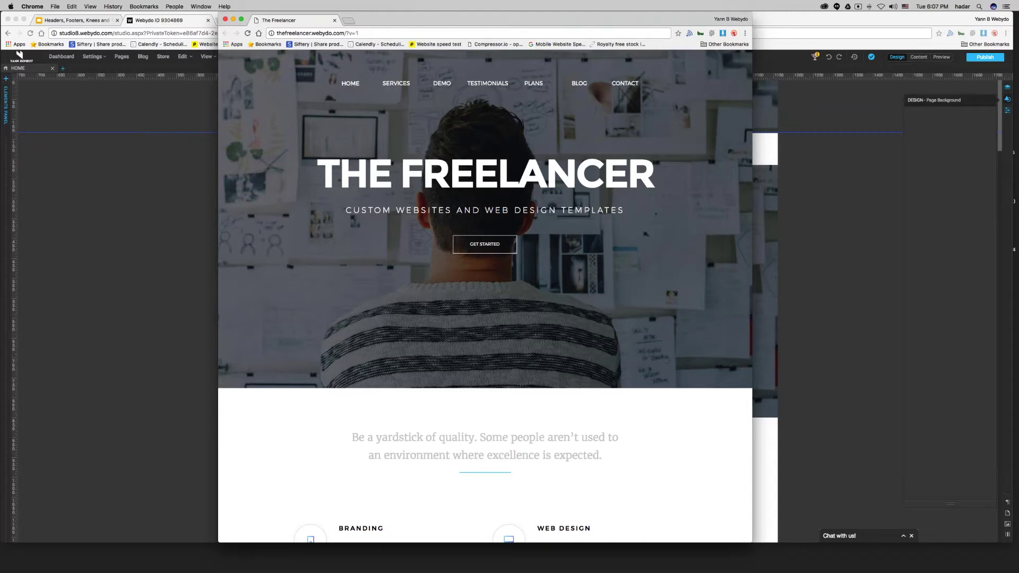
key(super+Tab)
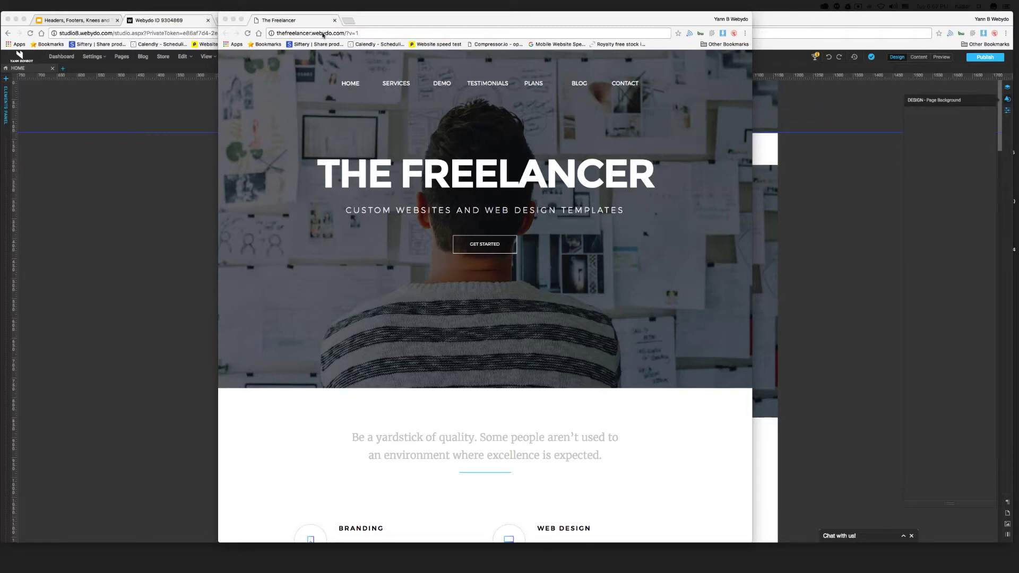
click(307, 34)
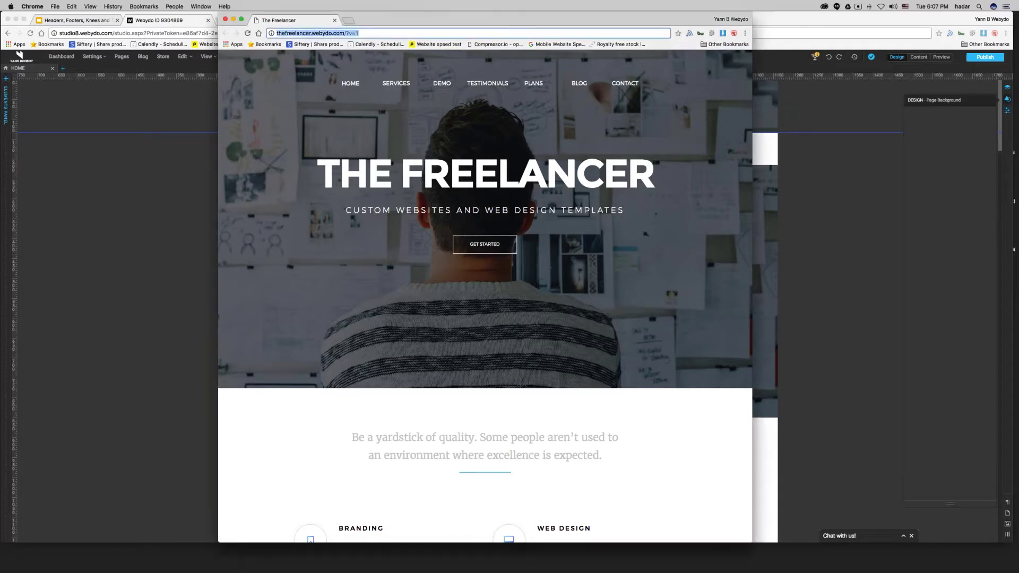
key(super+Tab)
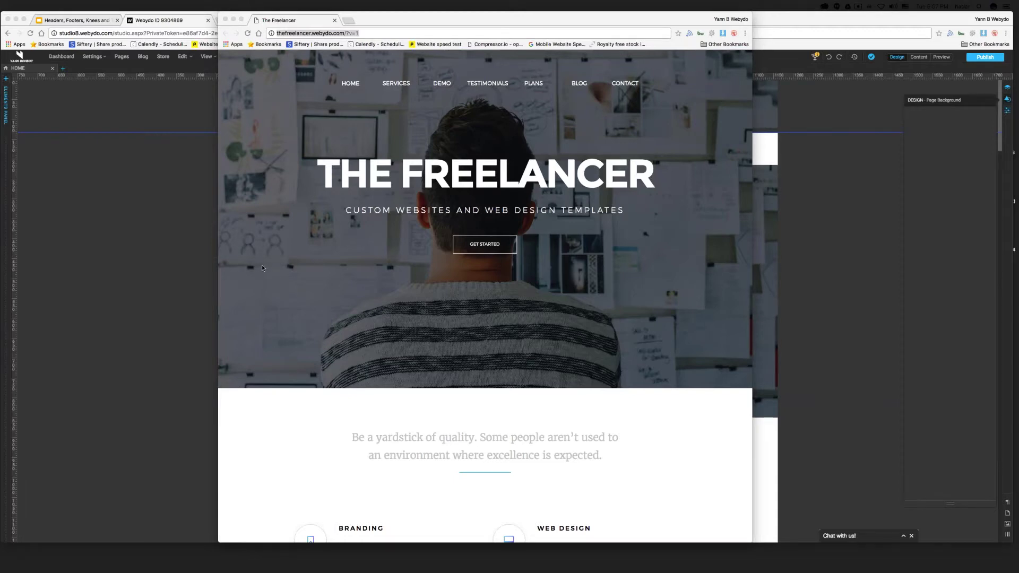
scroll(262, 266, down, 5)
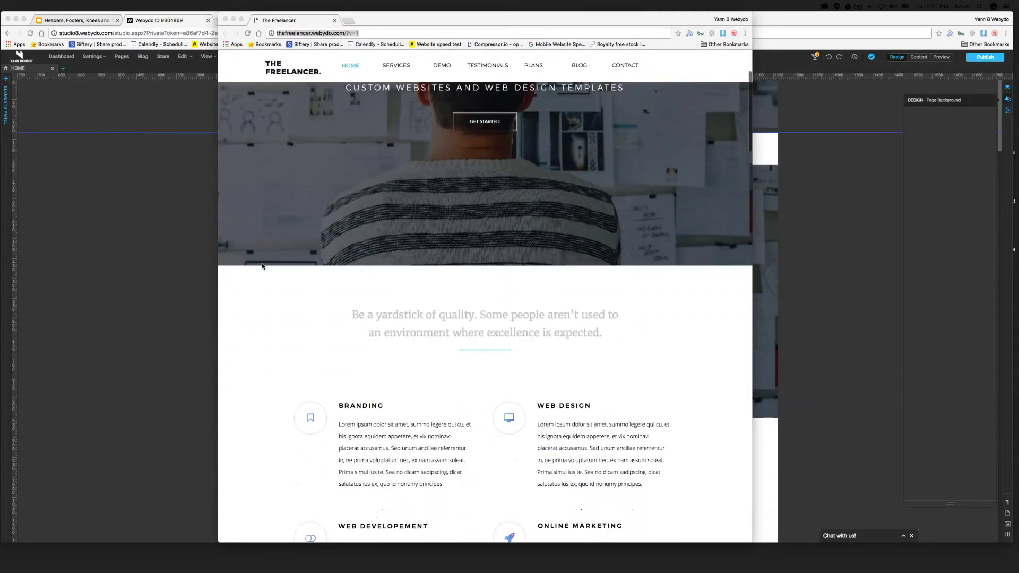
scroll(262, 266, down, 10)
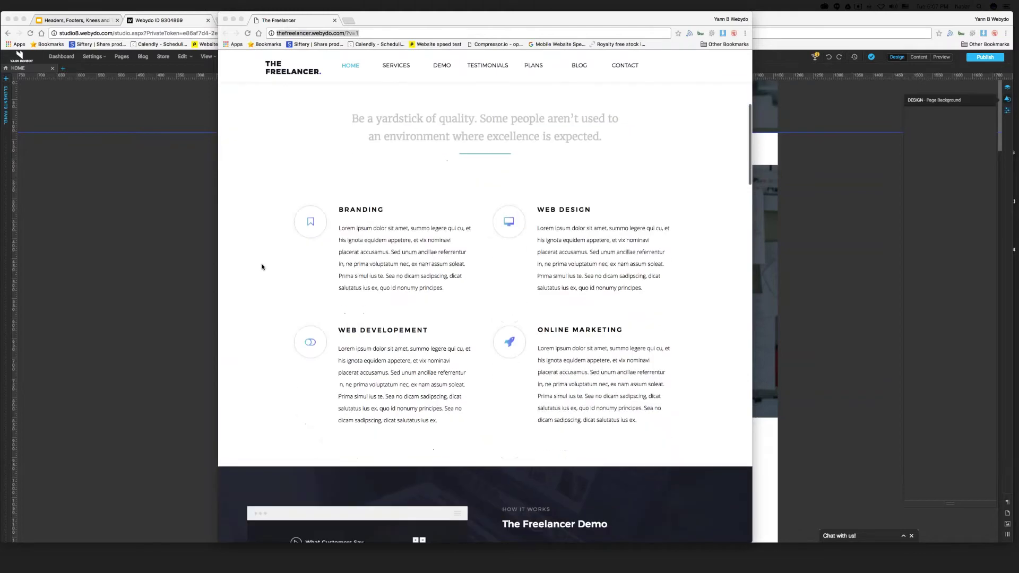
scroll(261, 267, down, 15)
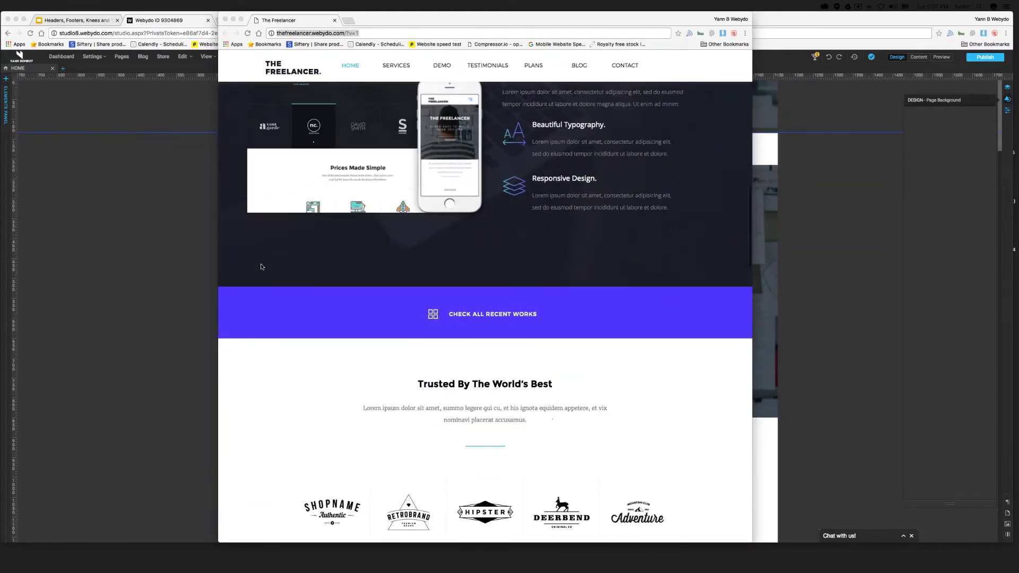
scroll(261, 267, up, 12)
scroll(261, 267, up, 15)
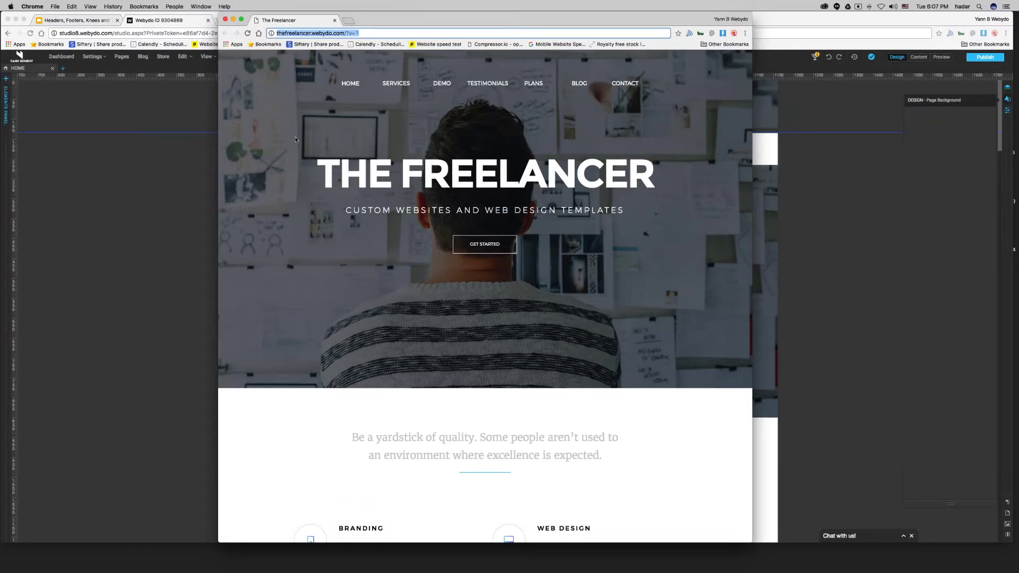
scroll(296, 139, down, 5)
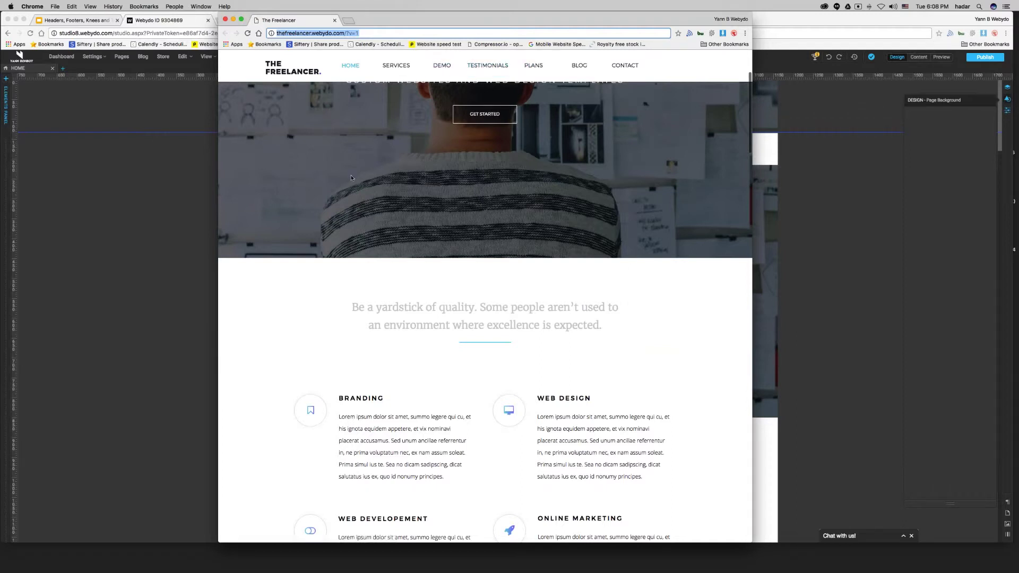
Return to the Webydo editor, open the HOME WEBINAR page, and exclude that page from the logo text's repetition
click(184, 186)
click(61, 69)
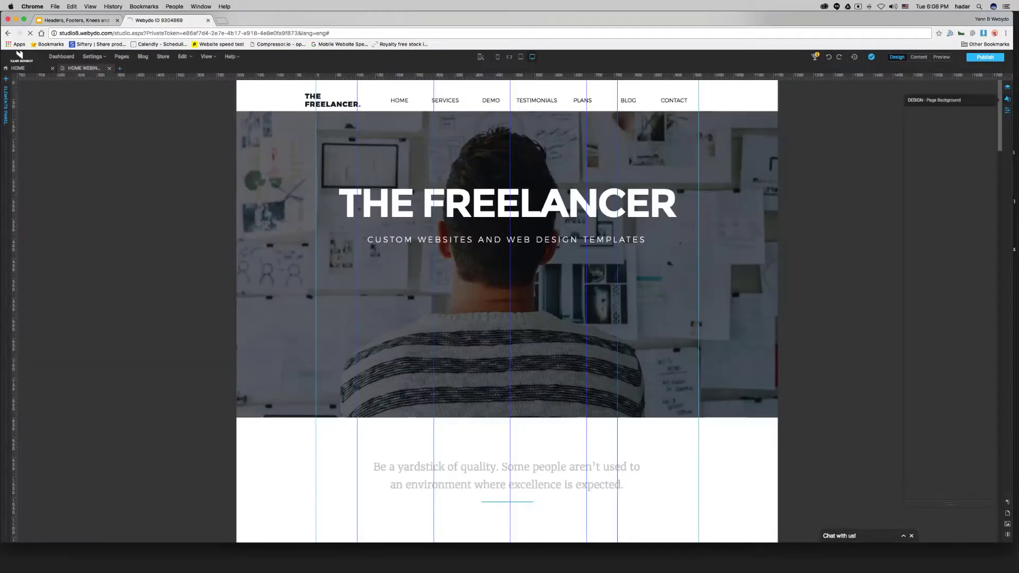
click(333, 99)
right_click(333, 99)
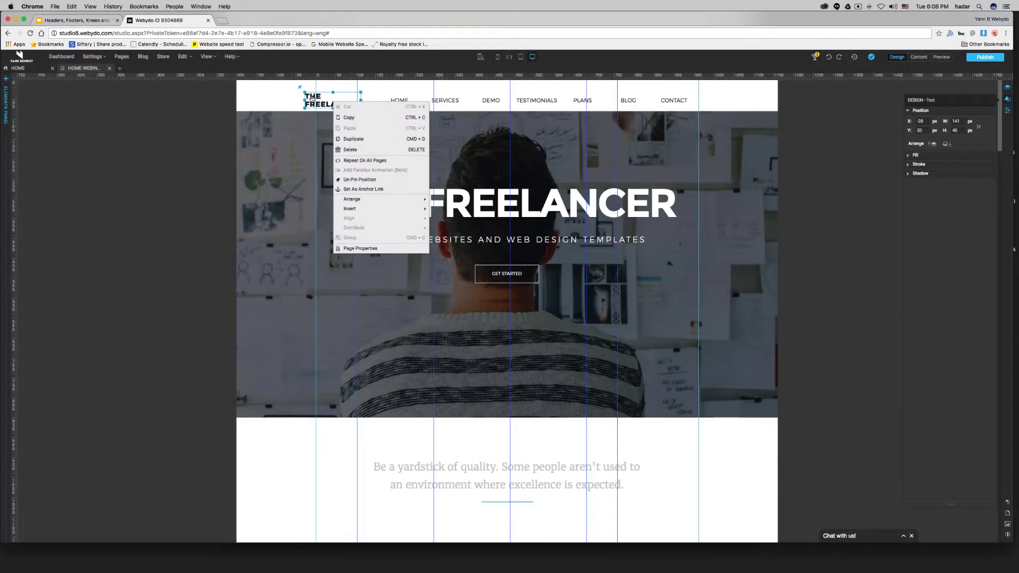
click(365, 161)
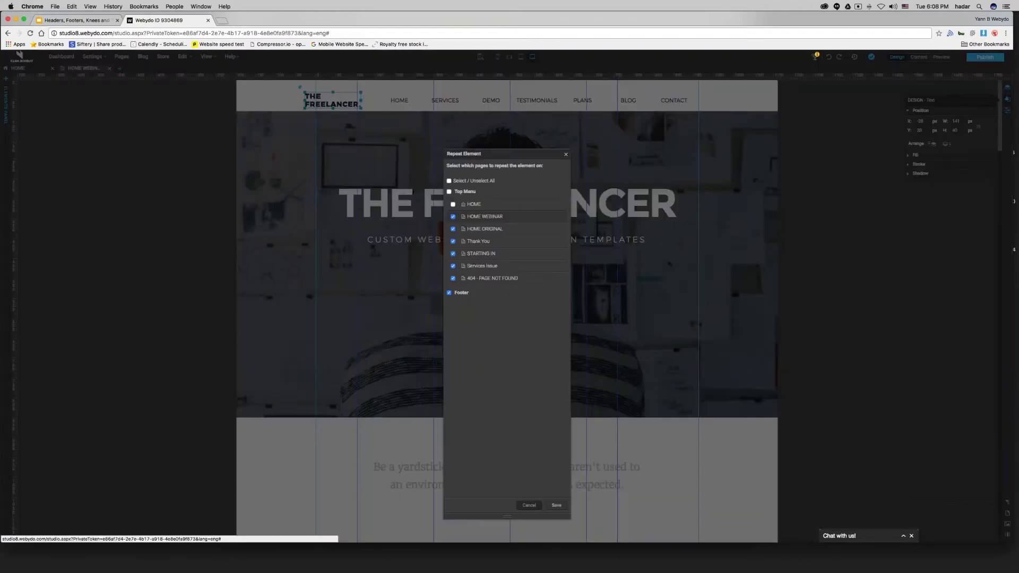
click(452, 217)
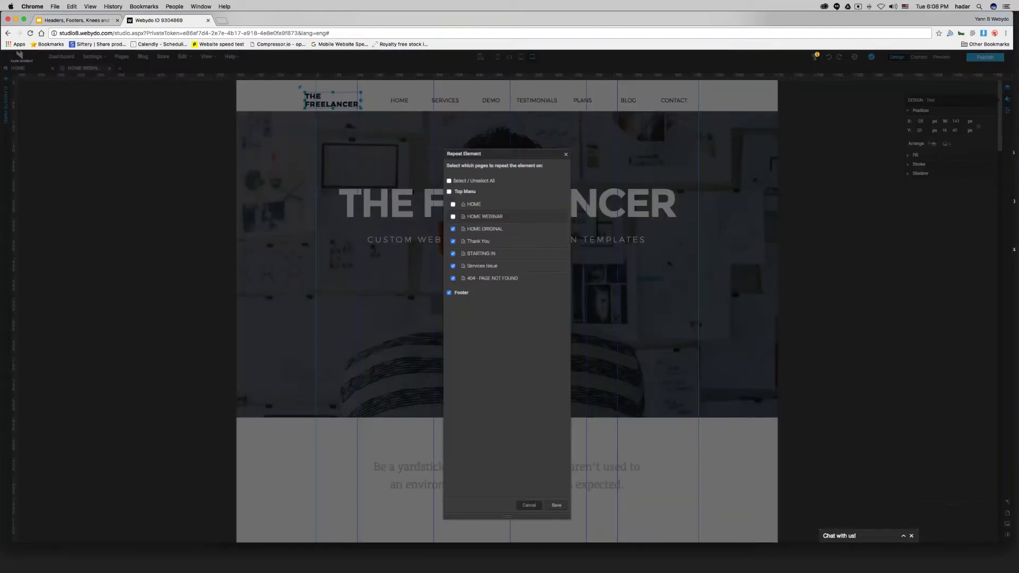
click(556, 505)
Exclude the HOME WEBINAR page from the pages on which the navigation menu repeats
right_click(414, 105)
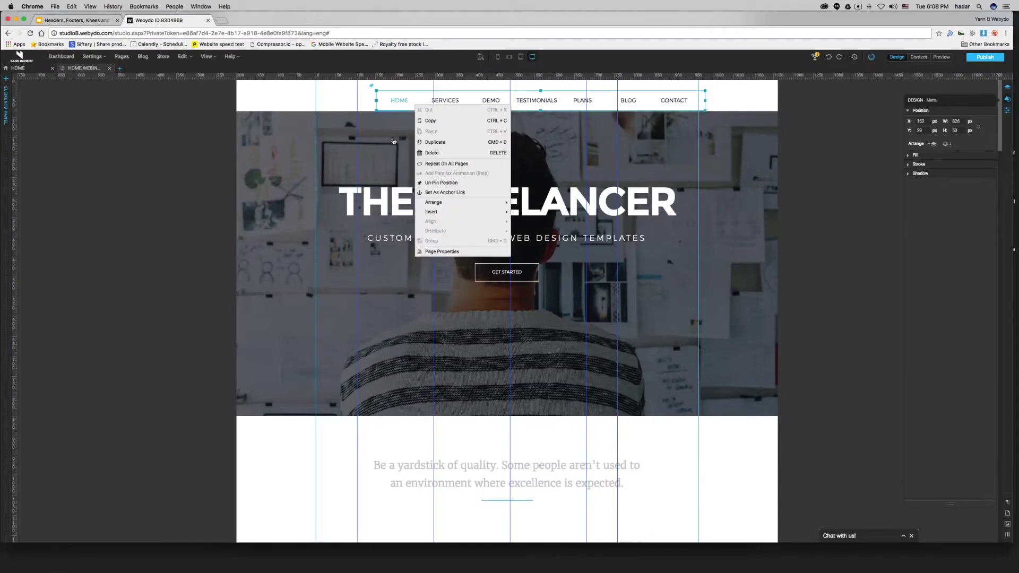
click(437, 165)
click(453, 216)
click(556, 505)
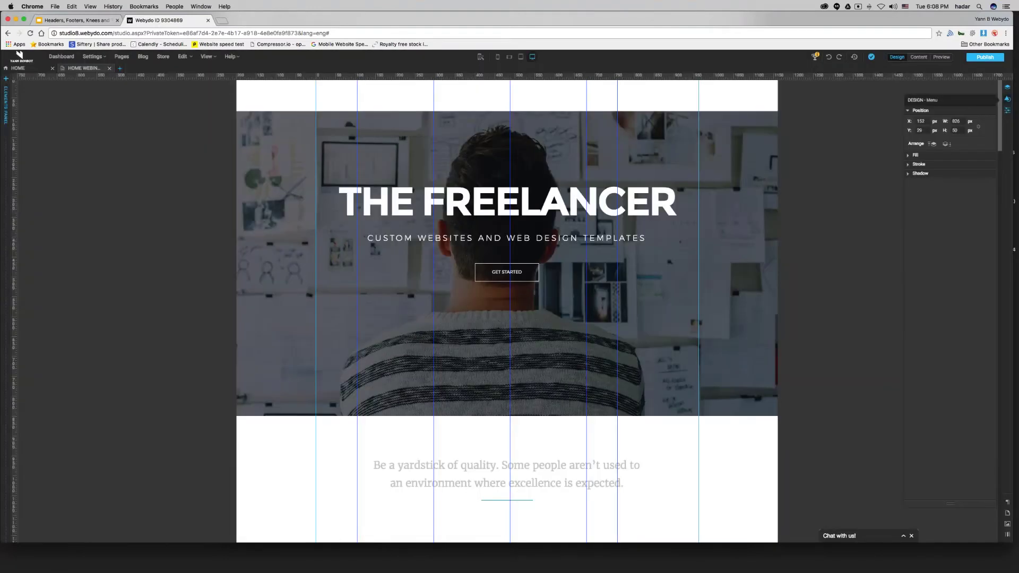
Remove the white header bar from HOME WEBINAR by excluding that page from the shape's repetition
right_click(542, 111)
click(573, 171)
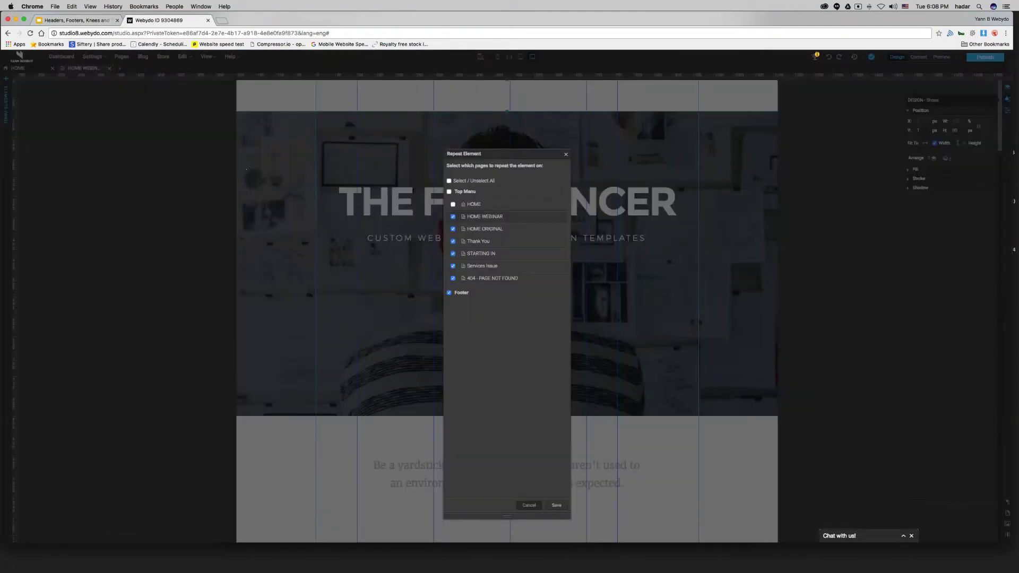
click(556, 505)
click(148, 236)
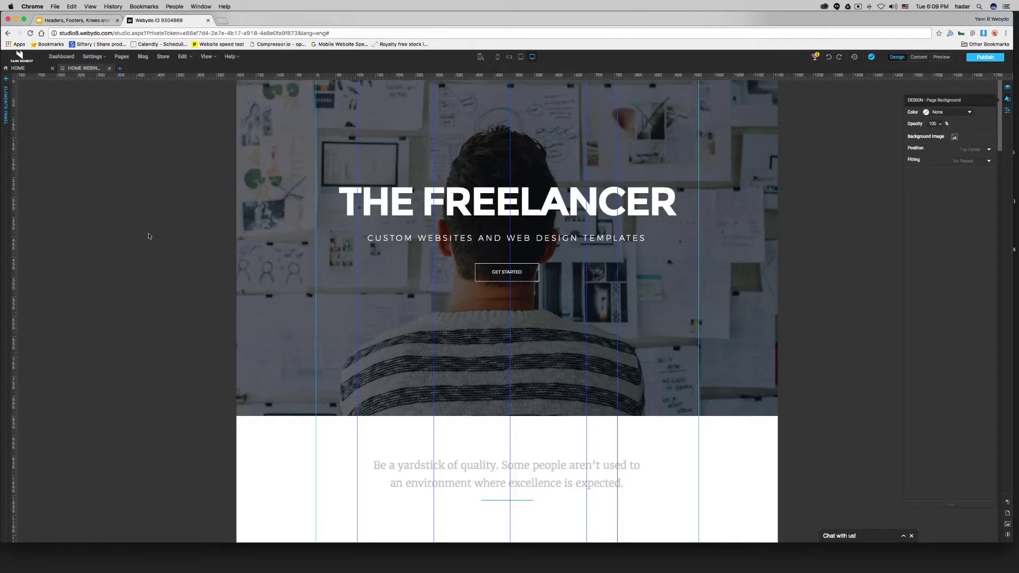
Add a basic shape near the top of the hero image and fit it to the page width
click(6, 184)
drag(41, 106, 387, 98)
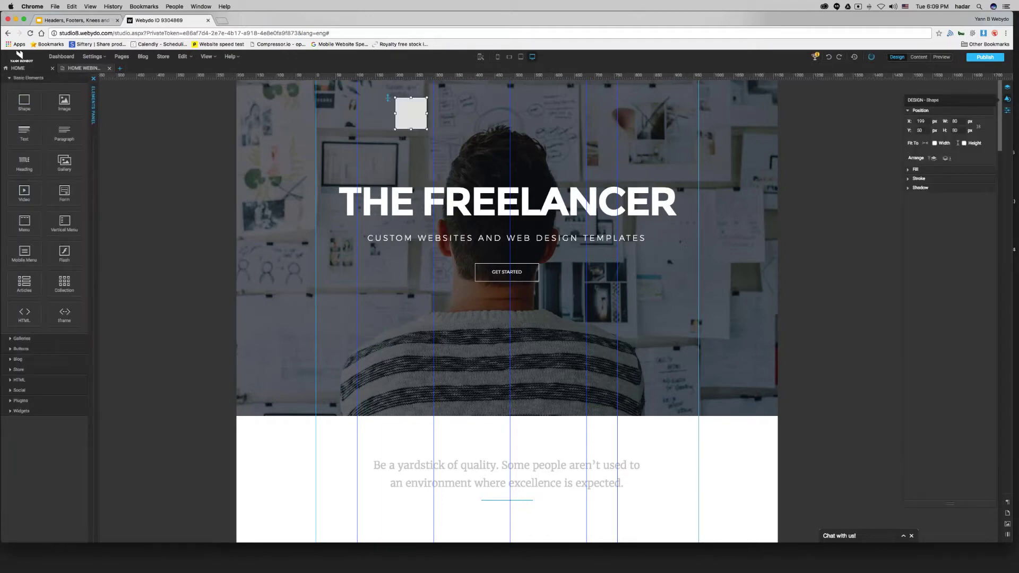
drag(944, 100, 520, 98)
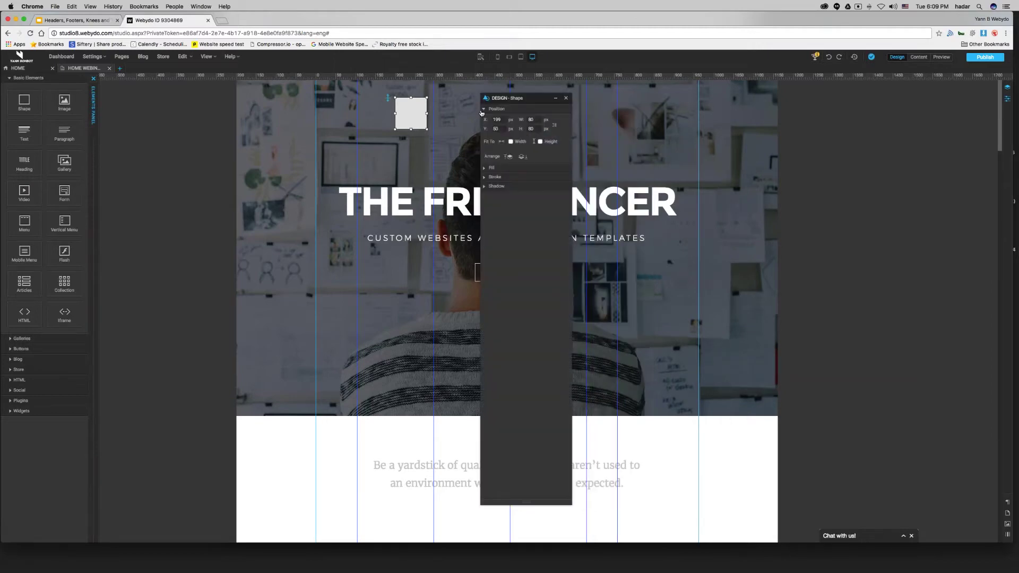
click(510, 141)
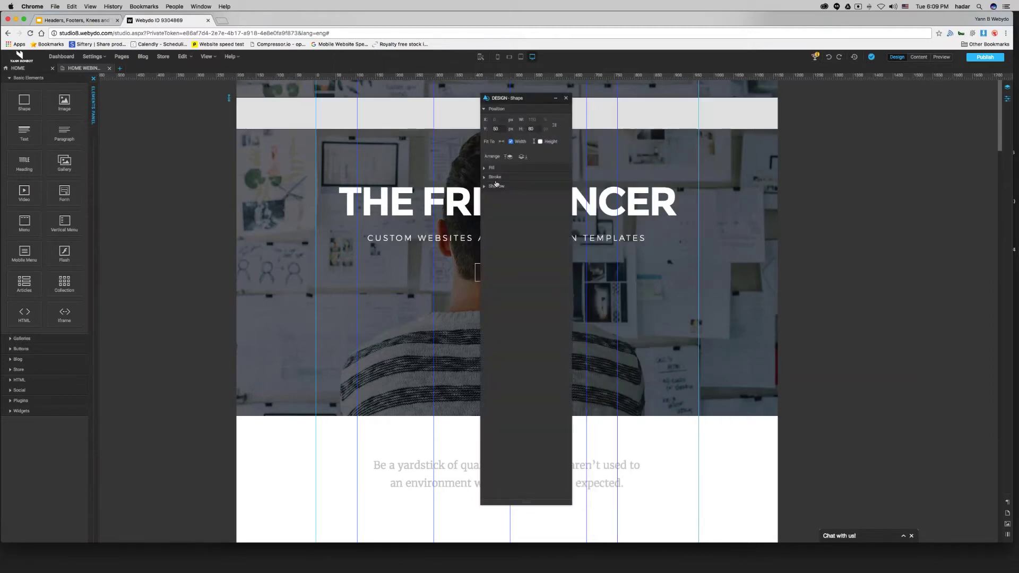
drag(528, 101, 865, 149)
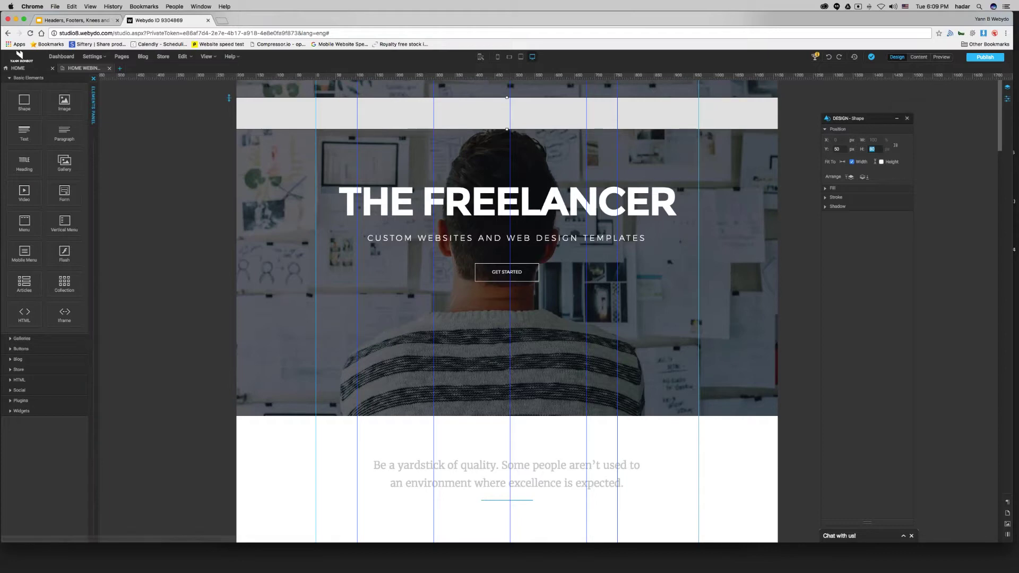
Fill the full-width header shape with solid white
click(826, 131)
click(827, 138)
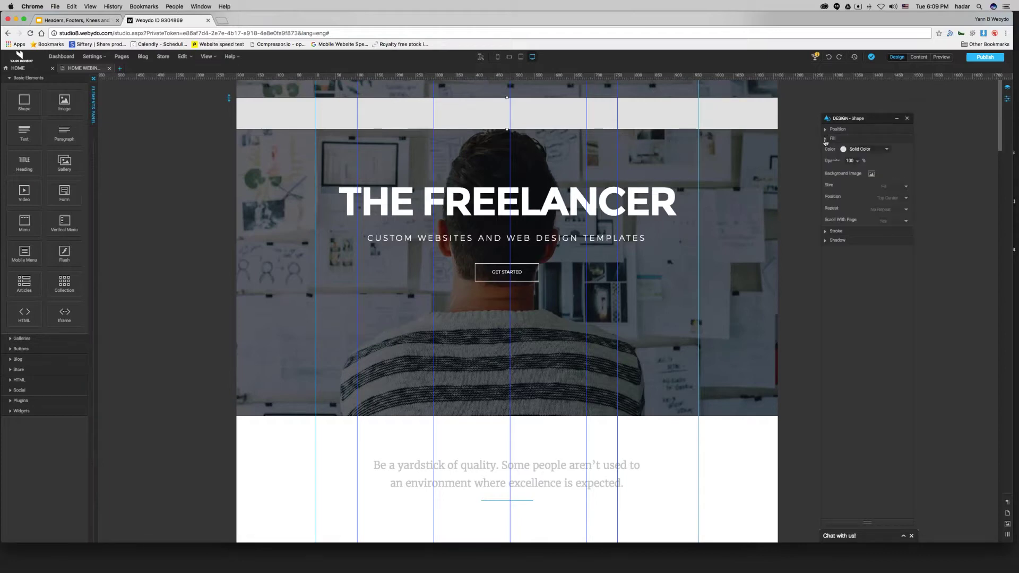
click(842, 149)
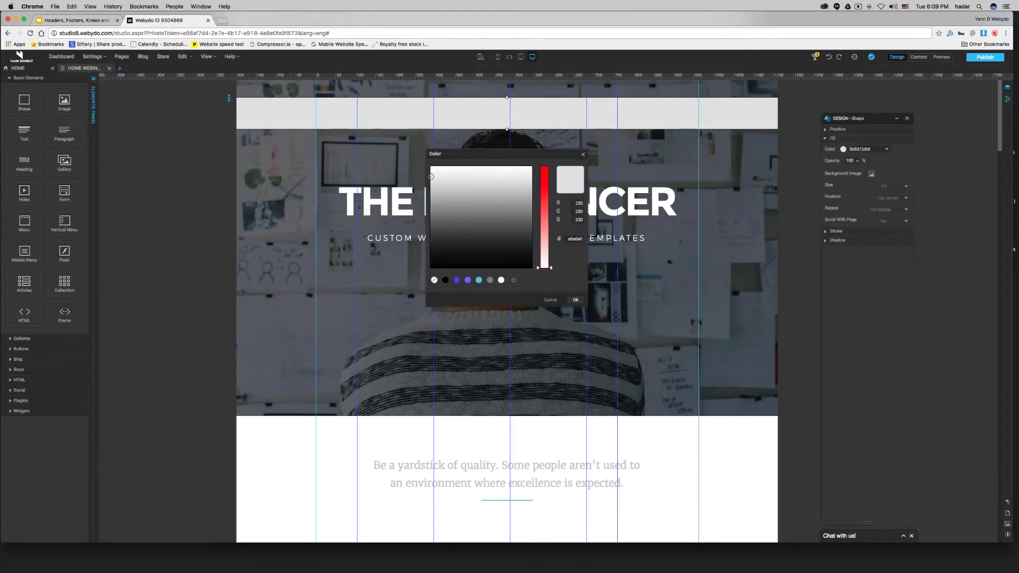
click(501, 281)
click(575, 300)
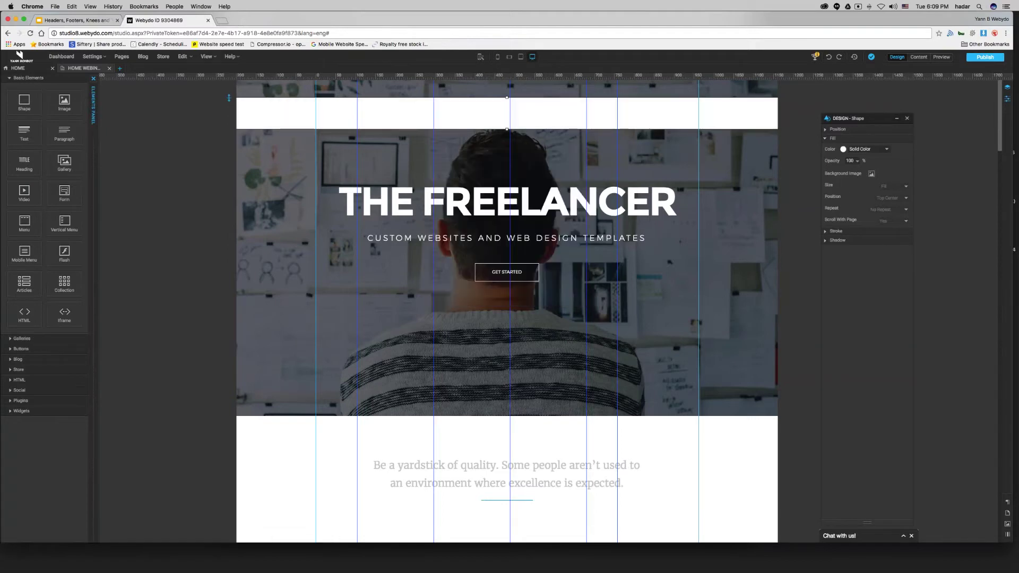
Give the header shape an outer shadow in light gray, RGB 211, 211, 211
click(827, 149)
click(837, 157)
click(890, 168)
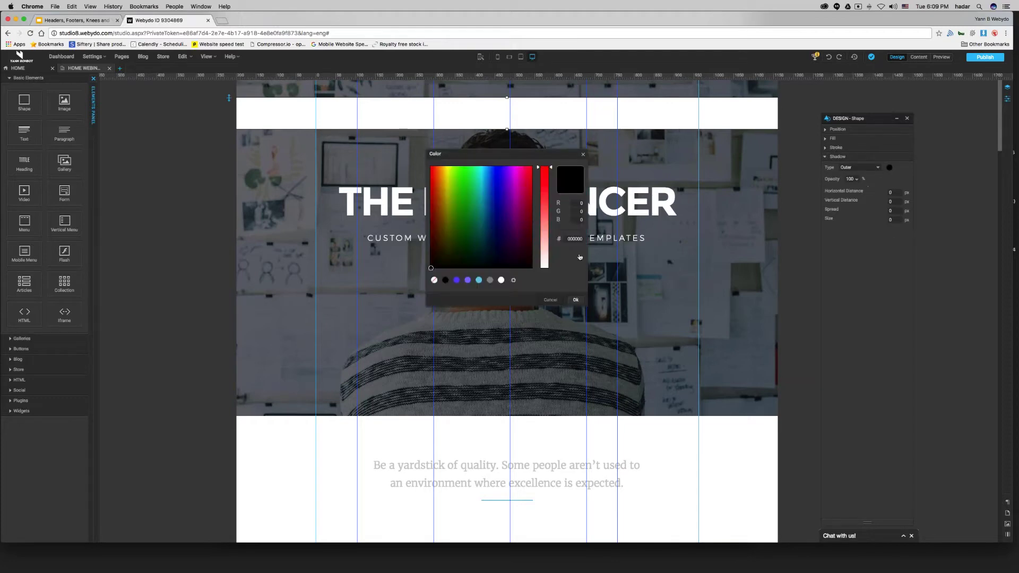
click(490, 280)
drag(441, 195, 426, 182)
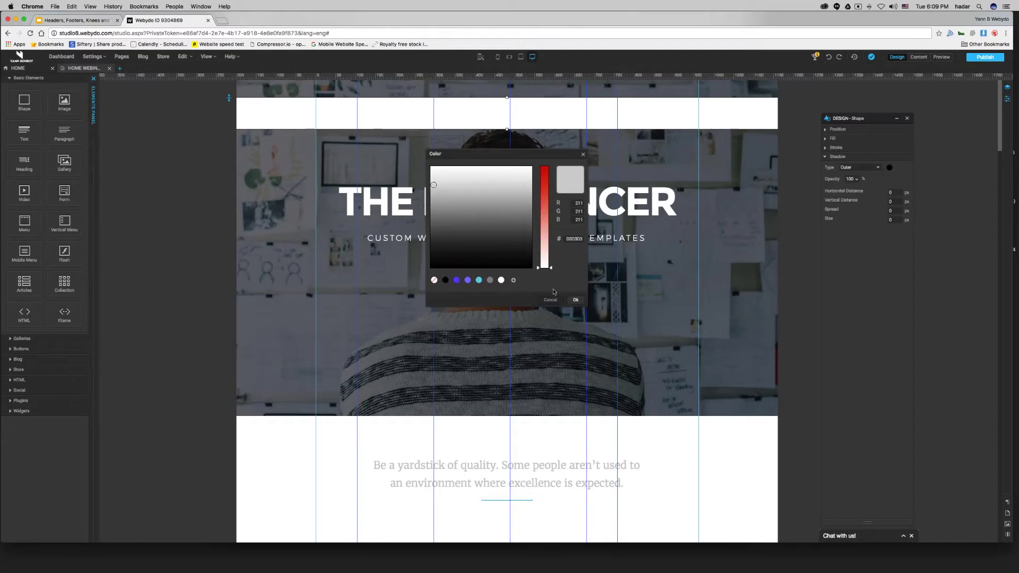
click(575, 299)
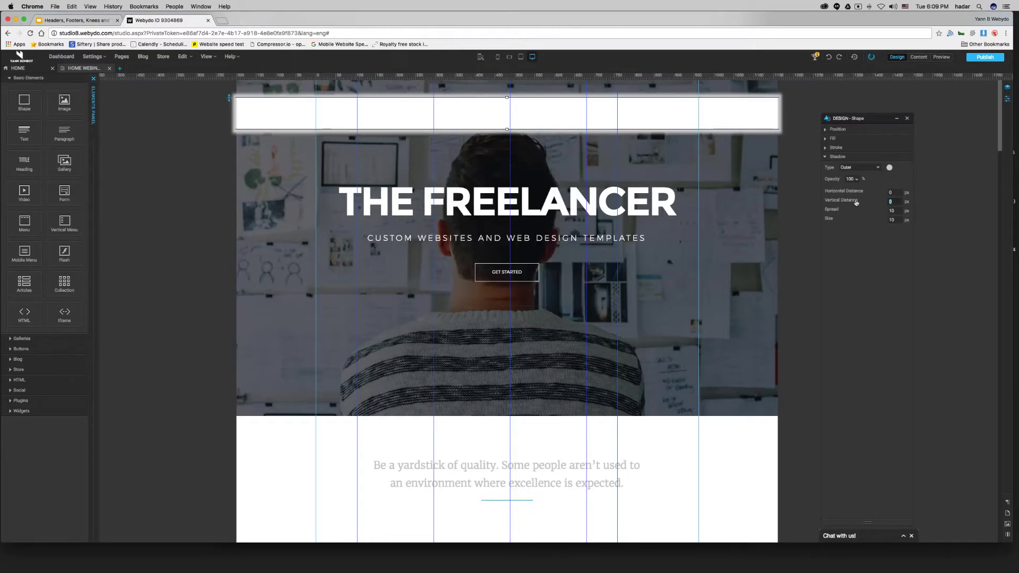
Set the header shadow's vertical distance to 4 px, size to 5 px, and opacity to 10%
text(4)
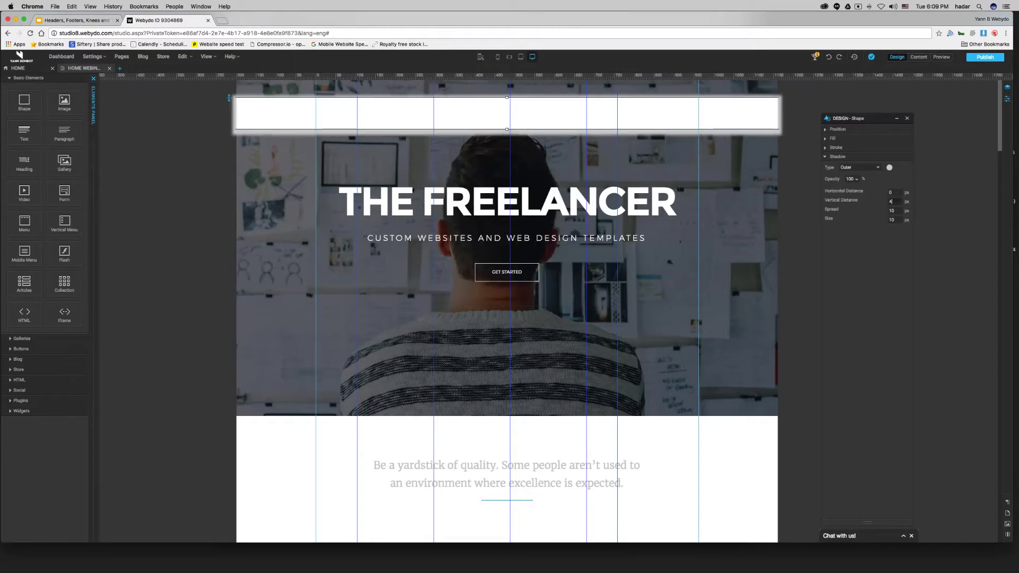
click(893, 219)
text(5)
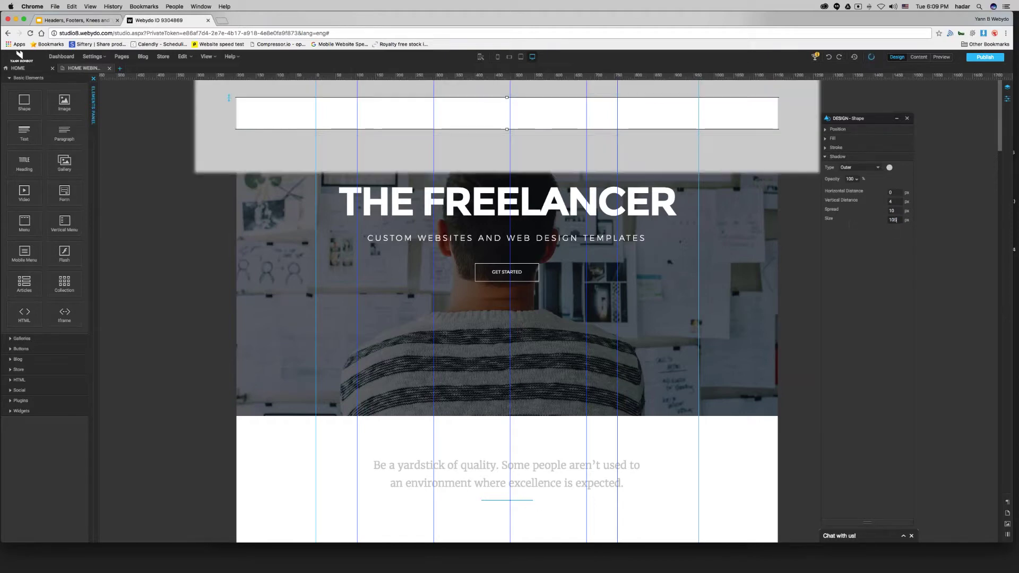
text(5)
key(BackSpace)
key(BackSpace)
key(BackSpace)
key(BackSpace)
text(5)
drag(845, 179, 851, 179)
text(10)
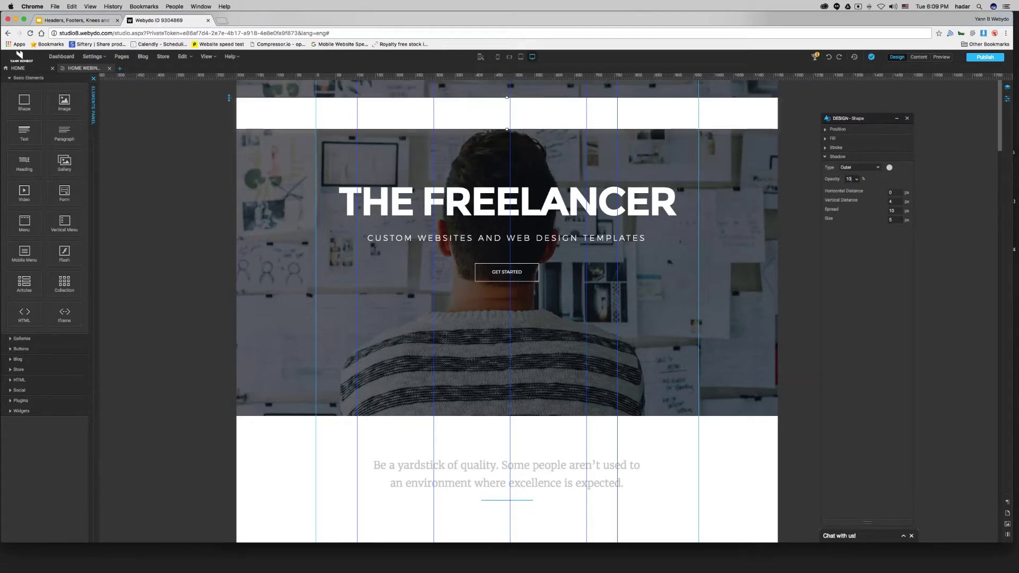
Dock the floating shape design panel in the sidebar and reopen it there
drag(874, 119, 1005, 110)
drag(750, 118, 750, 130)
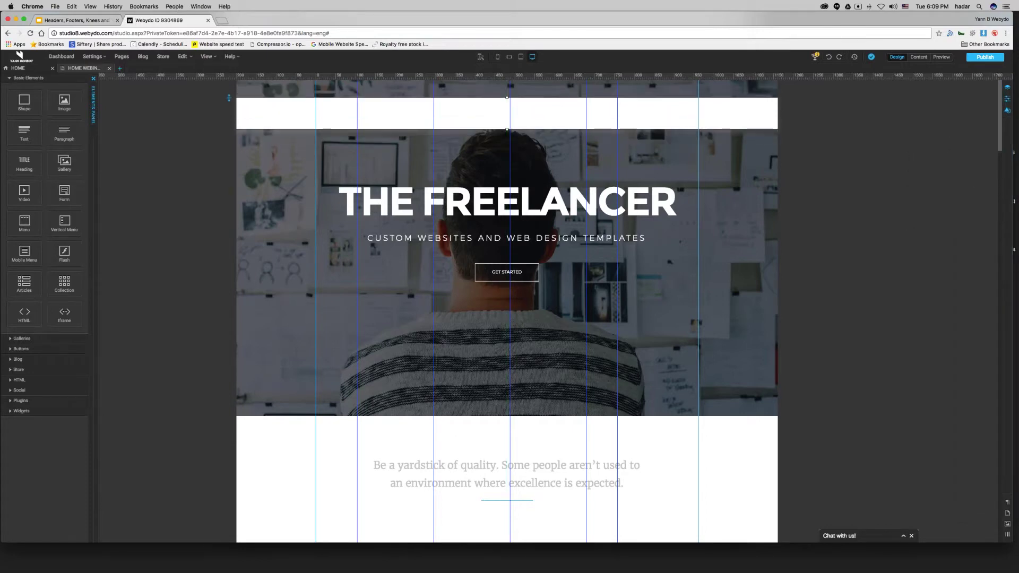
click(1005, 110)
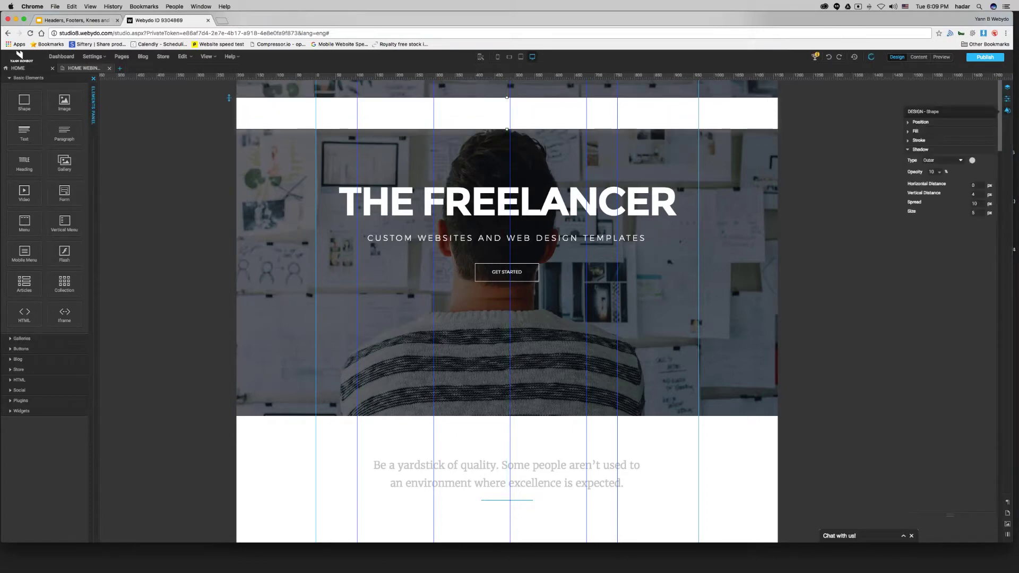
Set the header shape's Y position to 0 px
click(921, 122)
click(922, 142)
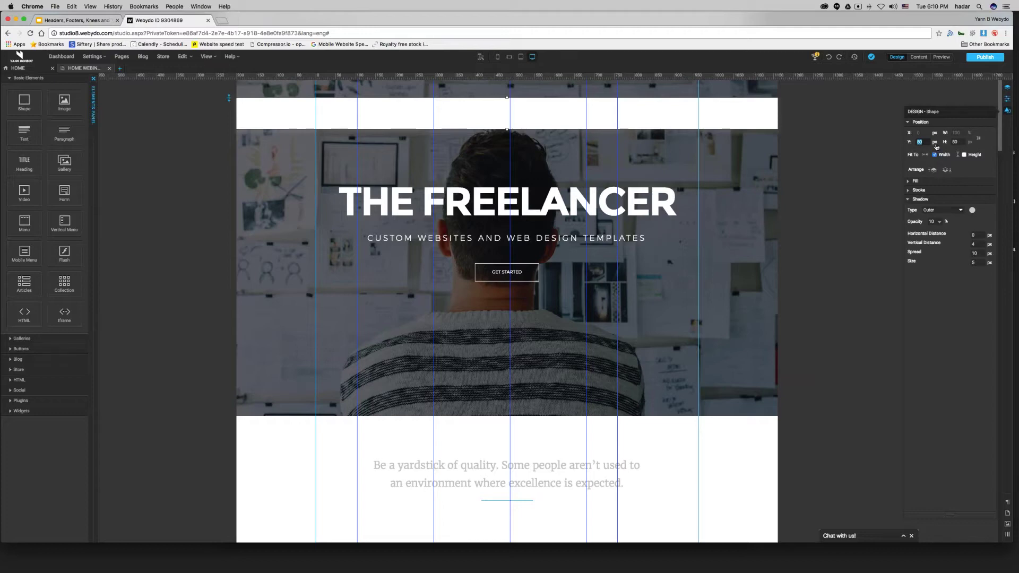
text(0)
key(Return)
click(849, 108)
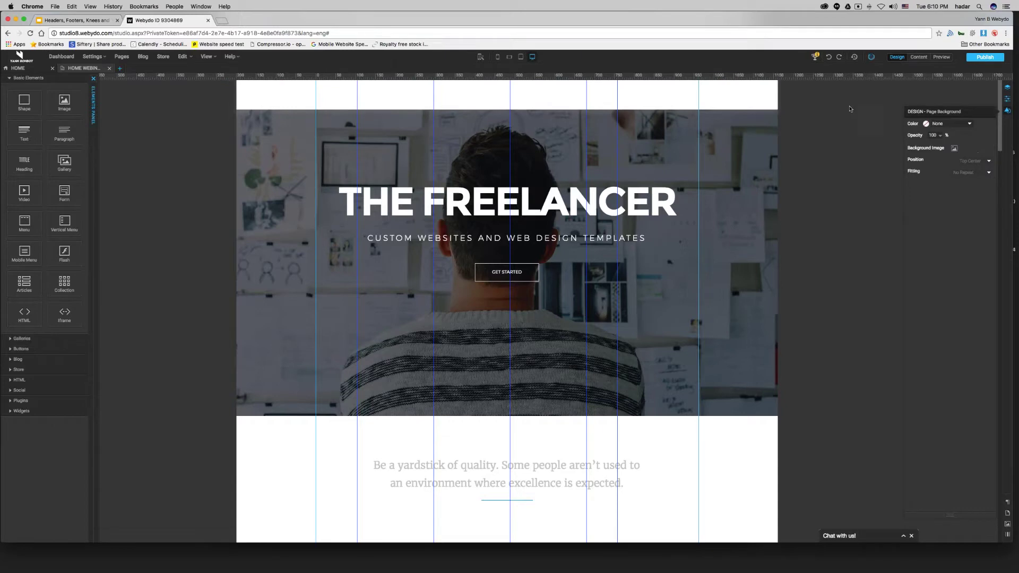
Set the header shadow's spread to 7 px, vertical distance to 2 px, and opacity to 5%
click(775, 103)
click(924, 256)
text(7)
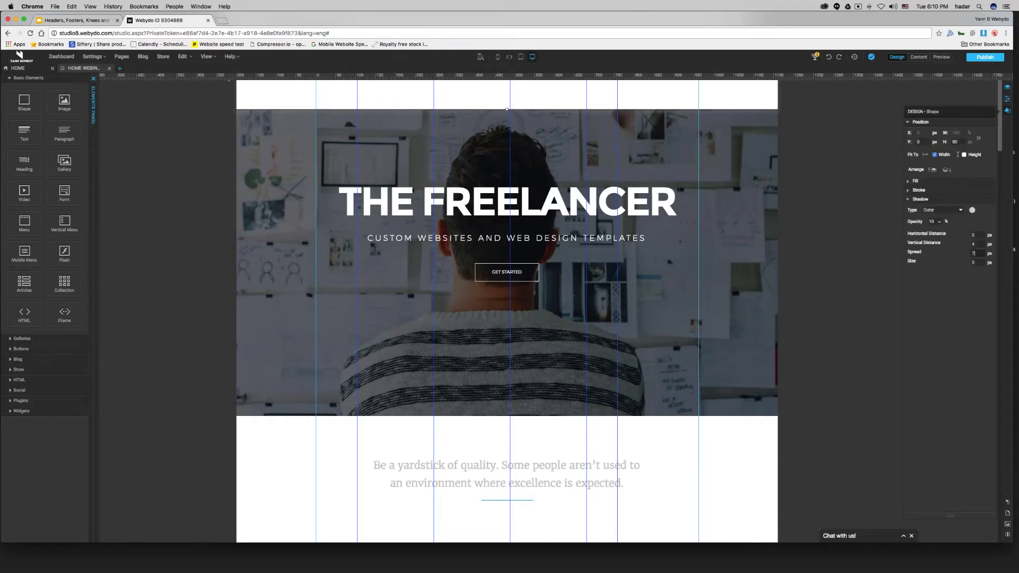
click(883, 251)
click(764, 102)
text(2)
click(930, 221)
click(851, 214)
click(744, 98)
scroll(849, 173, down, 4)
scroll(852, 172, up, 3)
scroll(852, 172, left, 1)
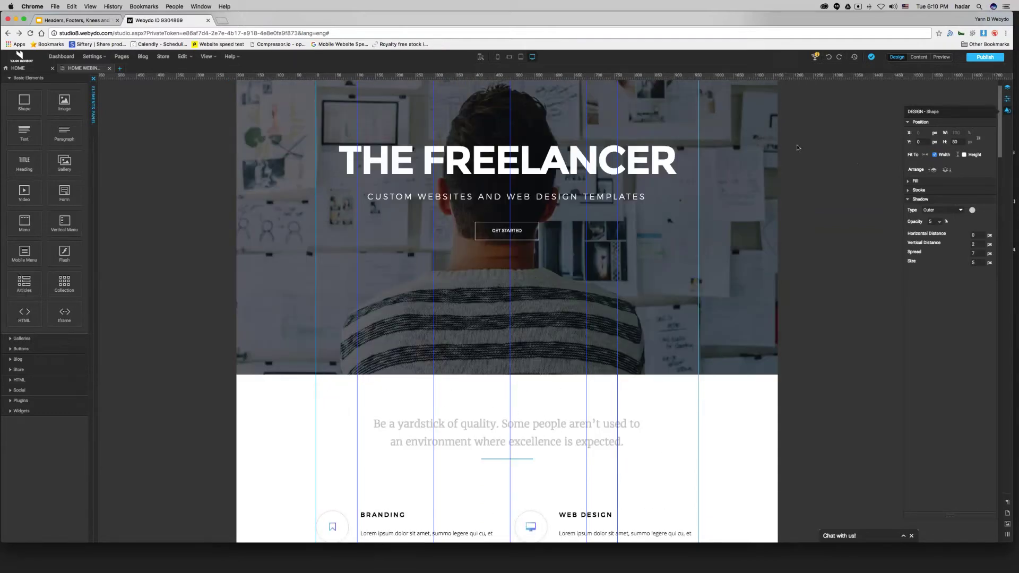
scroll(798, 148, up, 2)
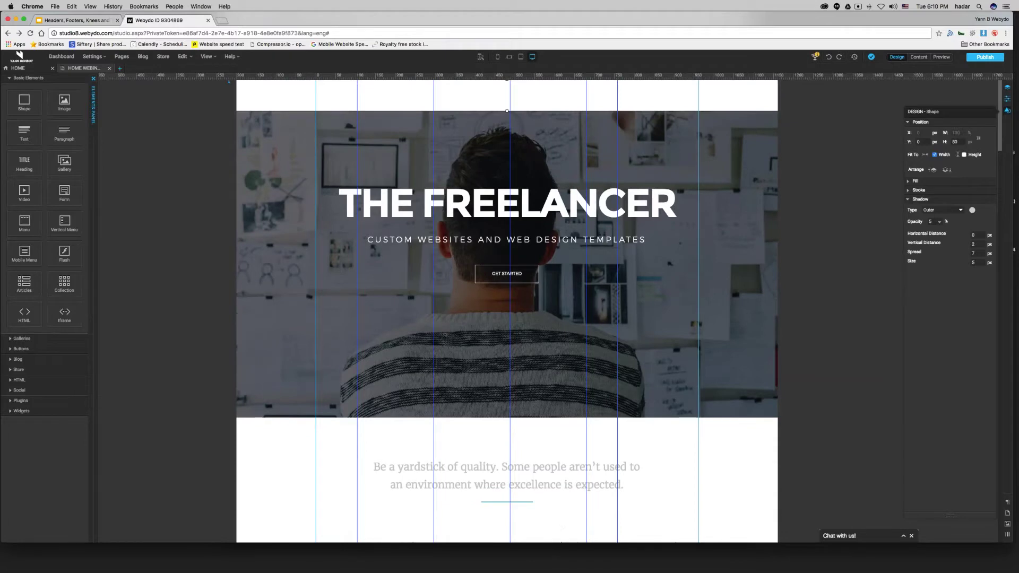
Hide the vertical guides on the HOME WEBINAR page
right_click(740, 94)
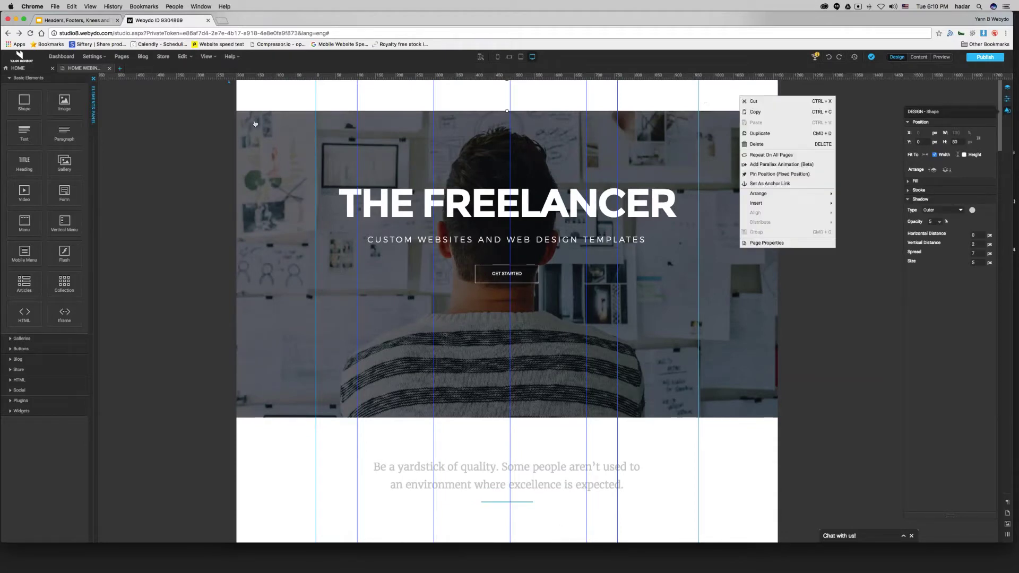
key(Escape)
click(206, 57)
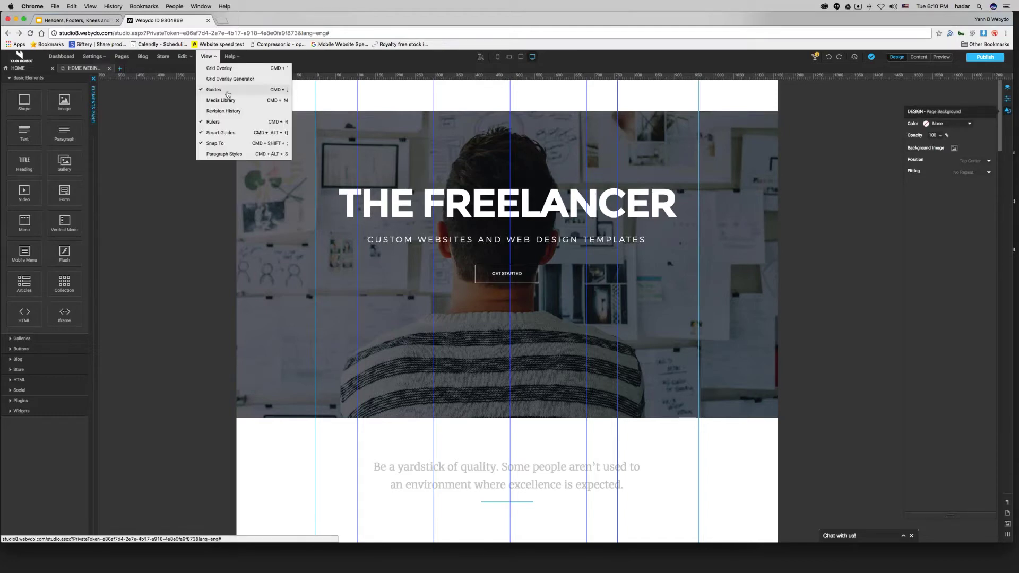
click(228, 94)
Look up the fixed-position pin option for the header shape
click(551, 100)
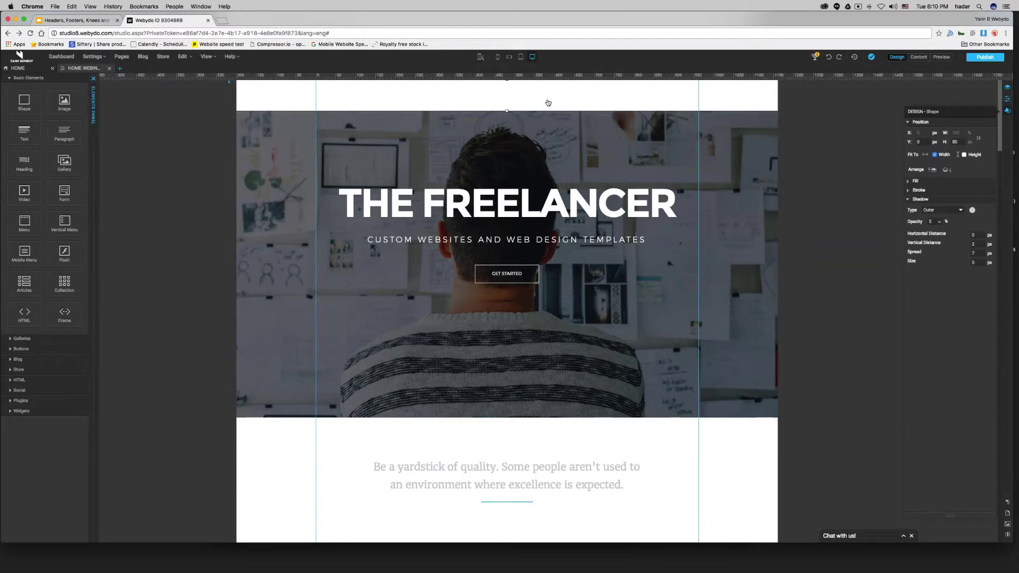
right_click(550, 102)
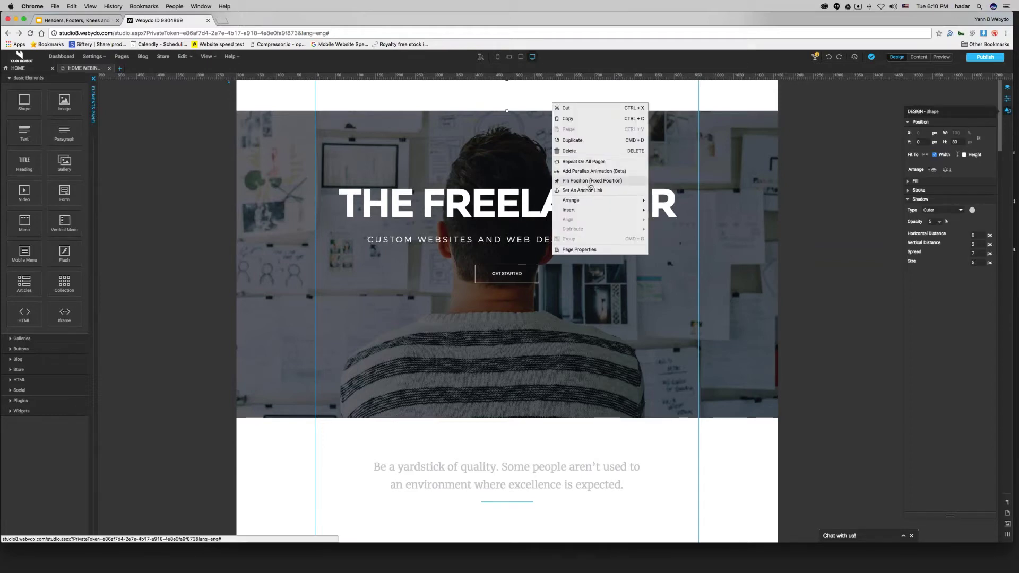
click(464, 305)
click(149, 275)
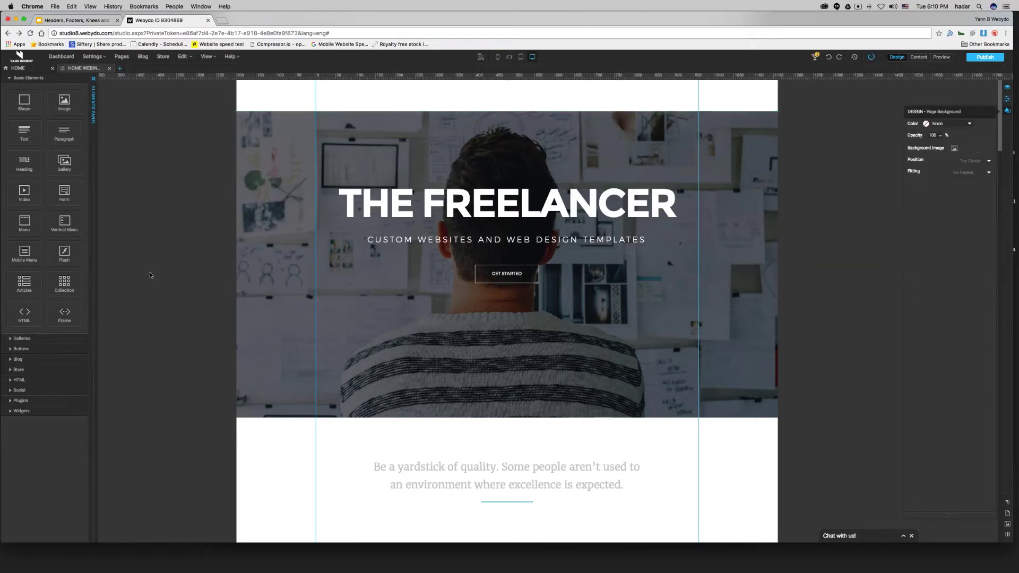
Look through the page's content sections, check the Fixed Headers slide in the presentation, and return to the Webydo editor
scroll(869, 187, down, 10)
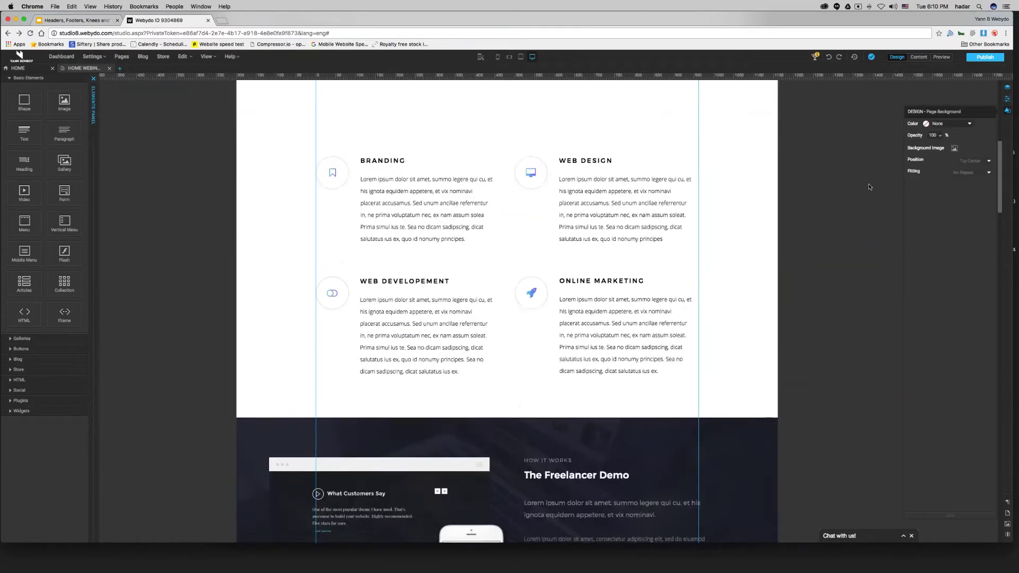
scroll(869, 187, down, 3)
scroll(869, 186, up, 15)
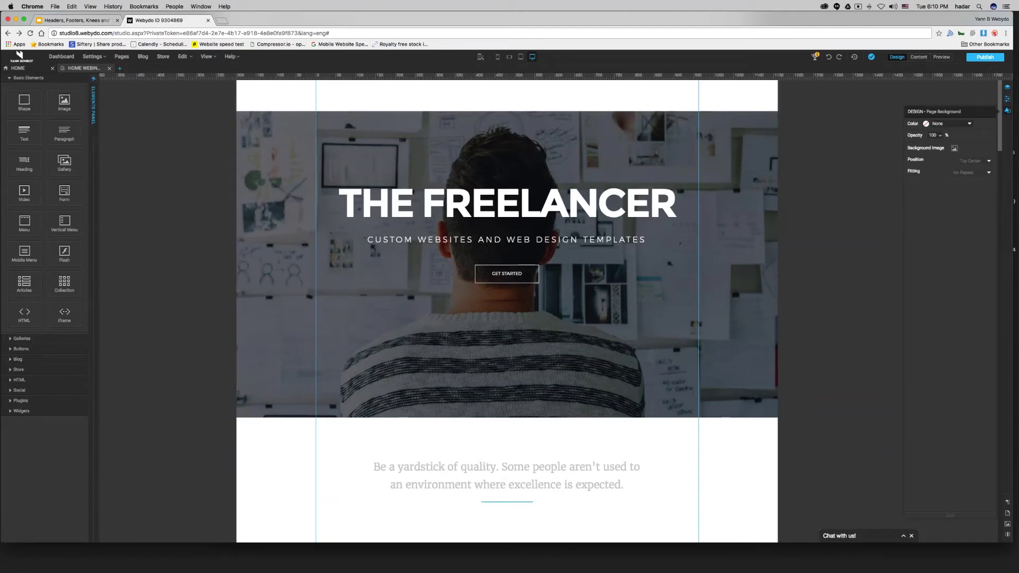
click(106, 20)
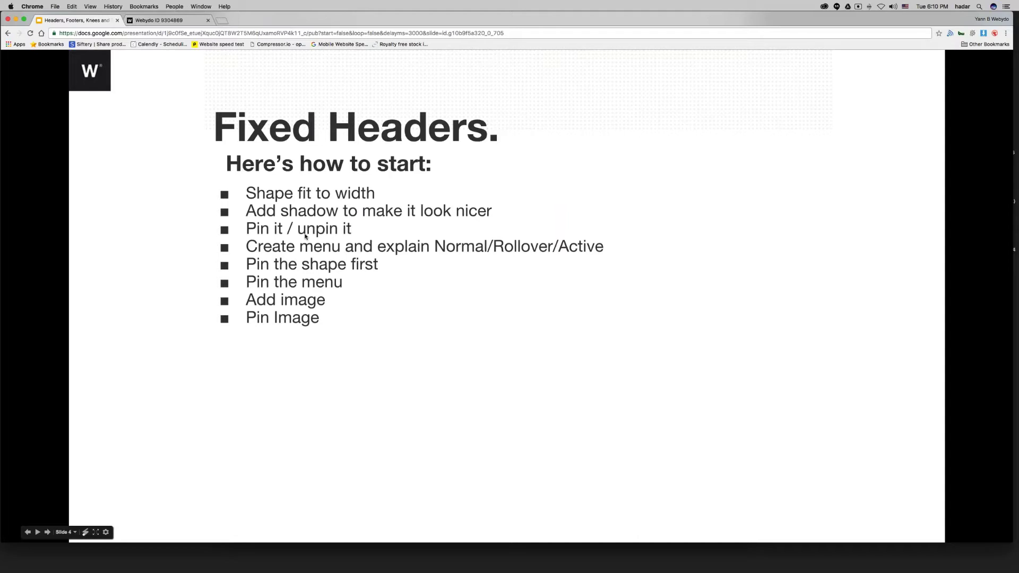
click(158, 20)
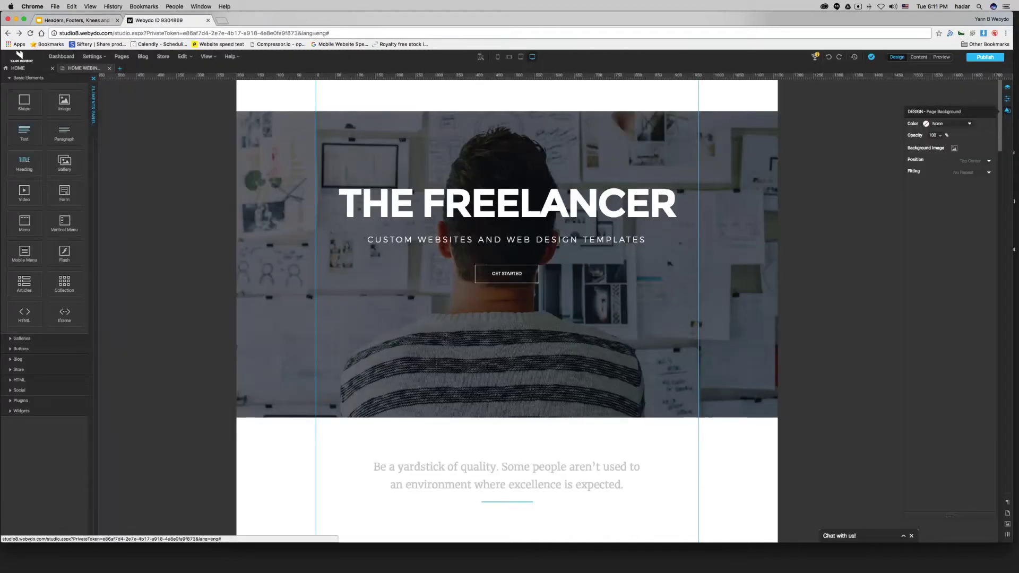
Add a menu over the hero image just below the header and widen it to about 925 px
drag(24, 223, 483, 126)
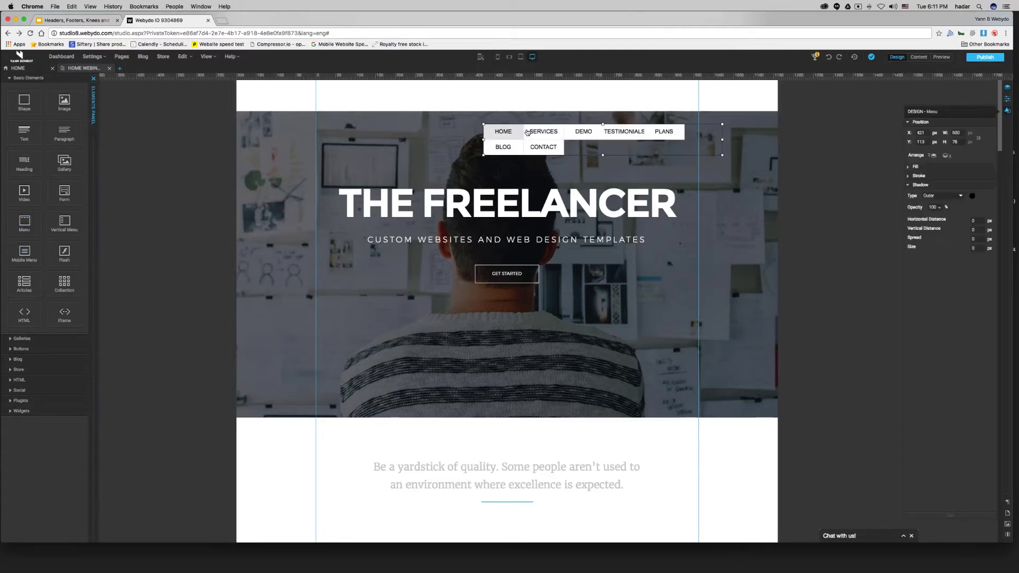
drag(552, 132, 435, 132)
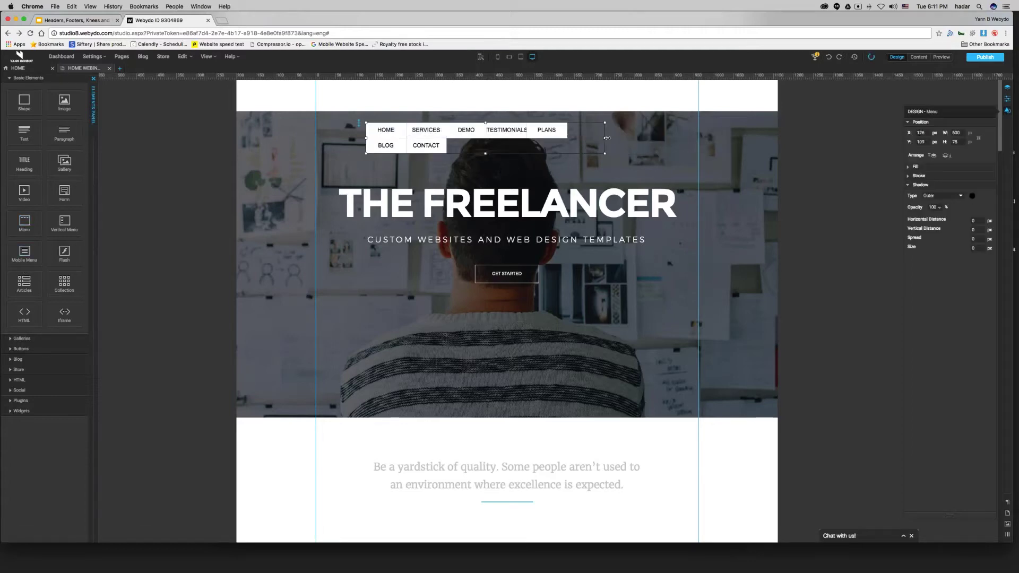
drag(607, 138, 736, 141)
mouse_move(674, 145)
mouse_down()
mouse_move(592, 144)
mouse_move(642, 143)
mouse_move(623, 151)
mouse_move(659, 138)
mouse_up()
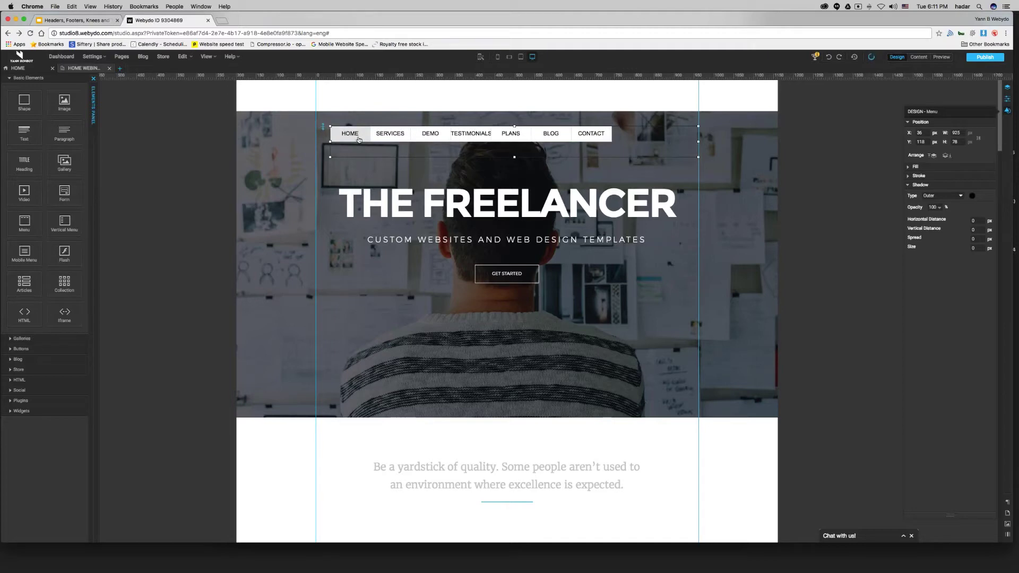
Change the menu items' font to Montserrat Light
click(363, 138)
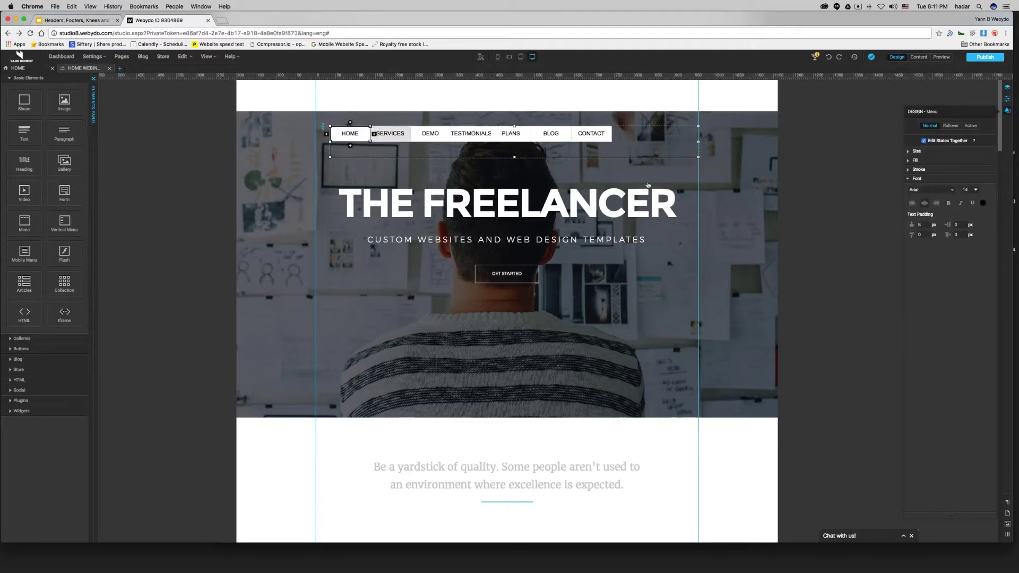
click(929, 190)
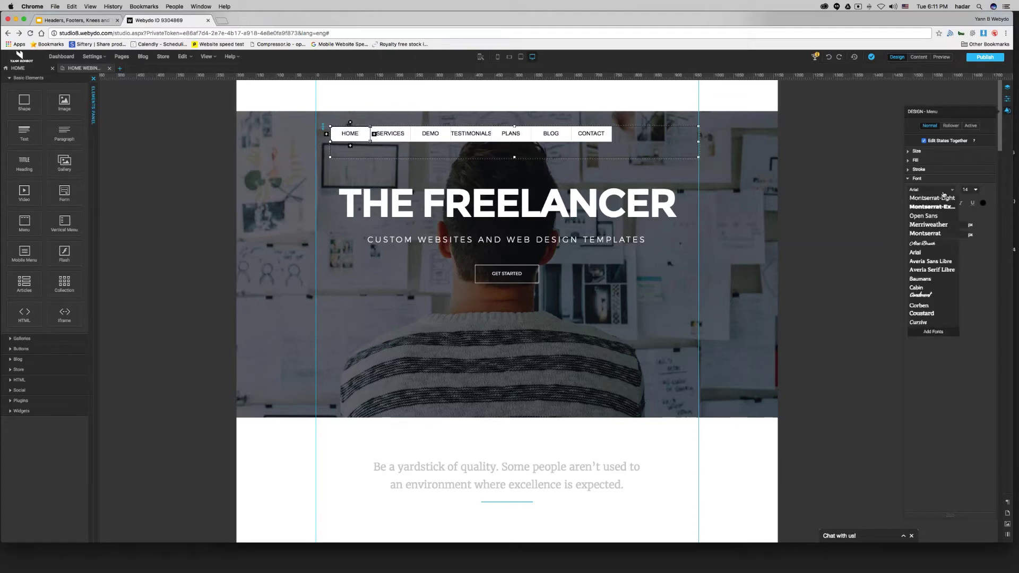
click(944, 198)
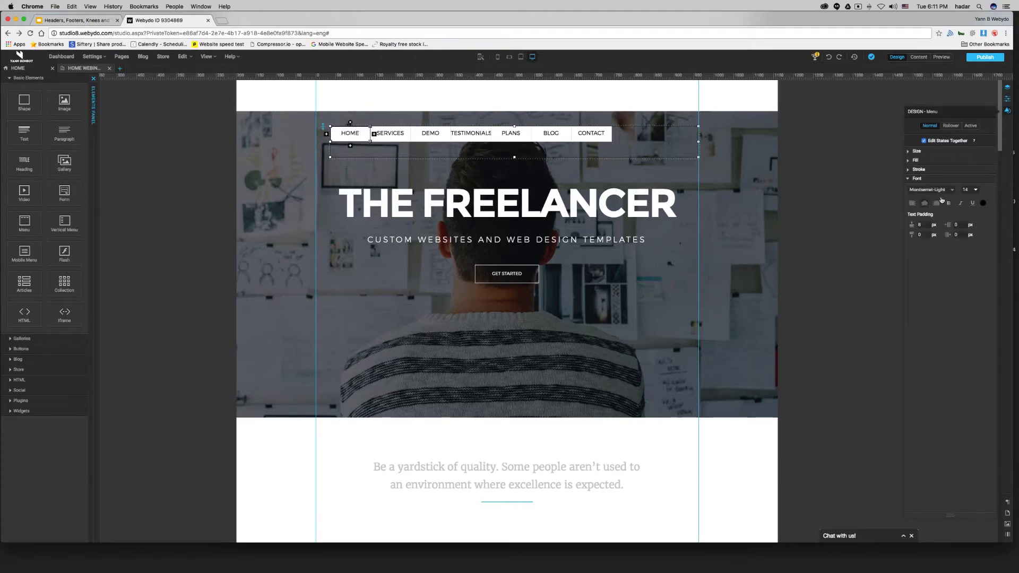
click(909, 178)
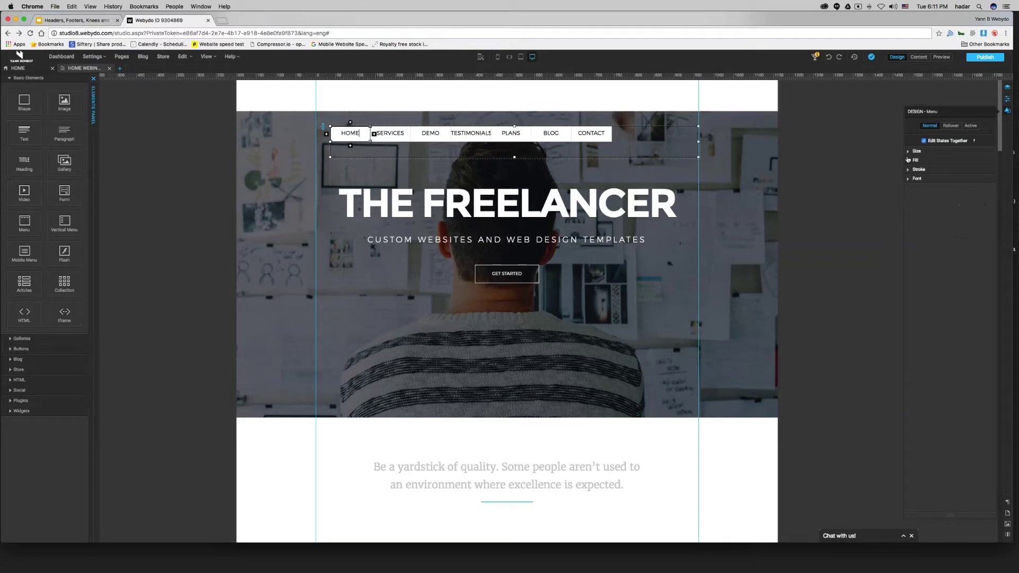
Set the menu items' fill color to None
click(908, 160)
click(948, 170)
click(951, 167)
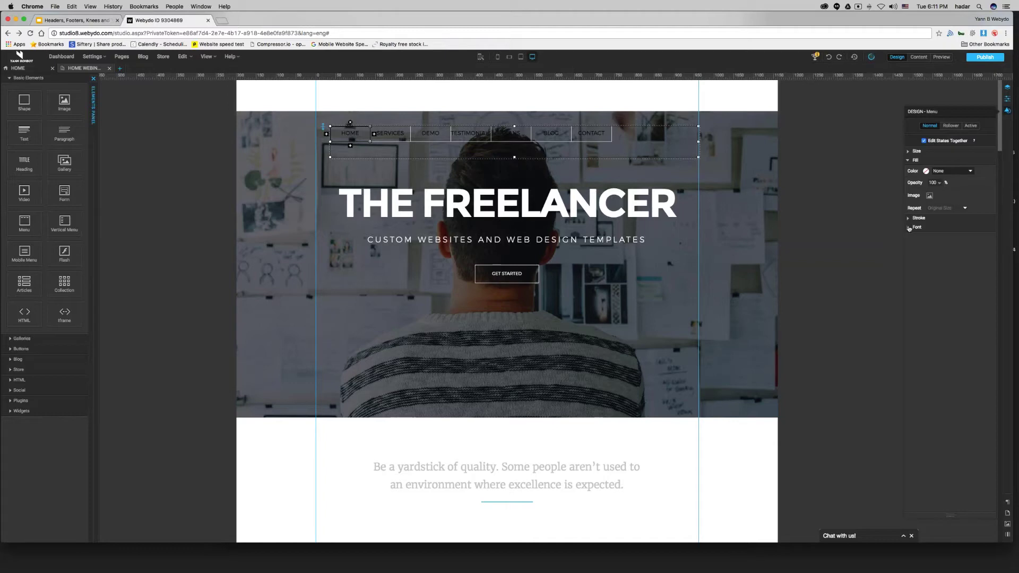
Color the menu items' text with the purple-blue swatch, hex 6155FC
click(914, 227)
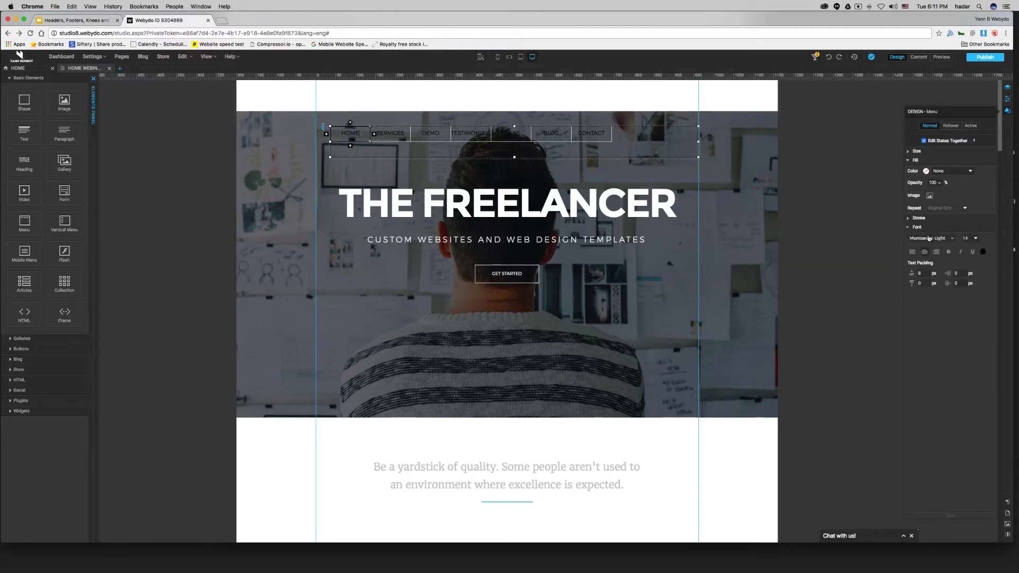
click(982, 251)
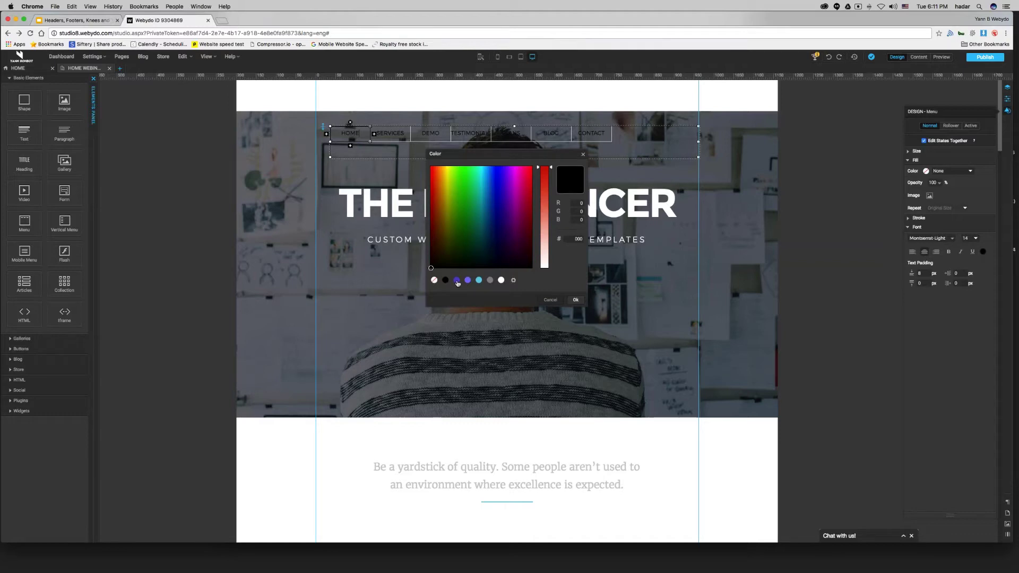
click(456, 280)
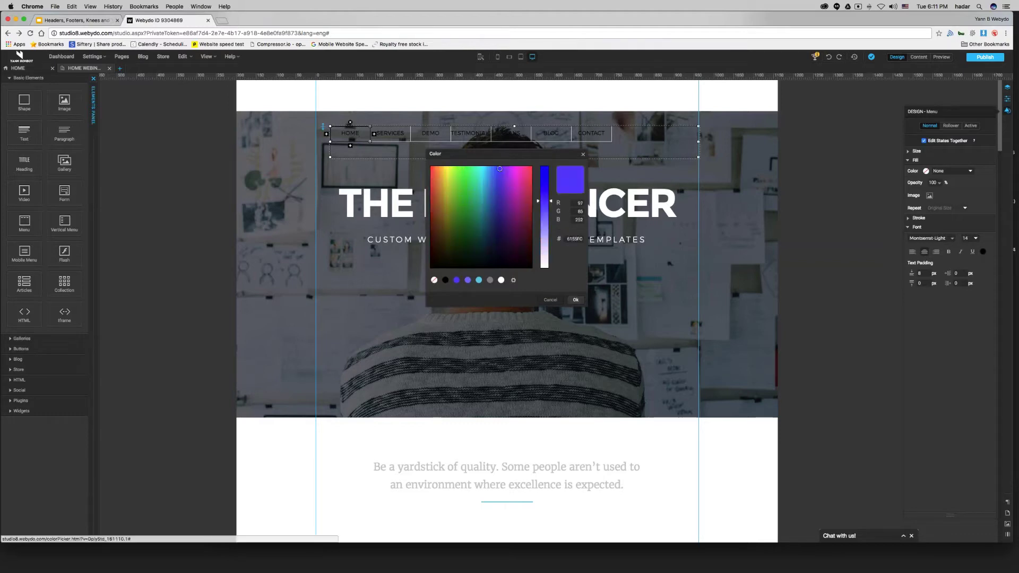
click(575, 300)
Move the menu partly off the page to about X -535 px, Y 115 px, and collapse the elements panel
drag(633, 145, 406, 145)
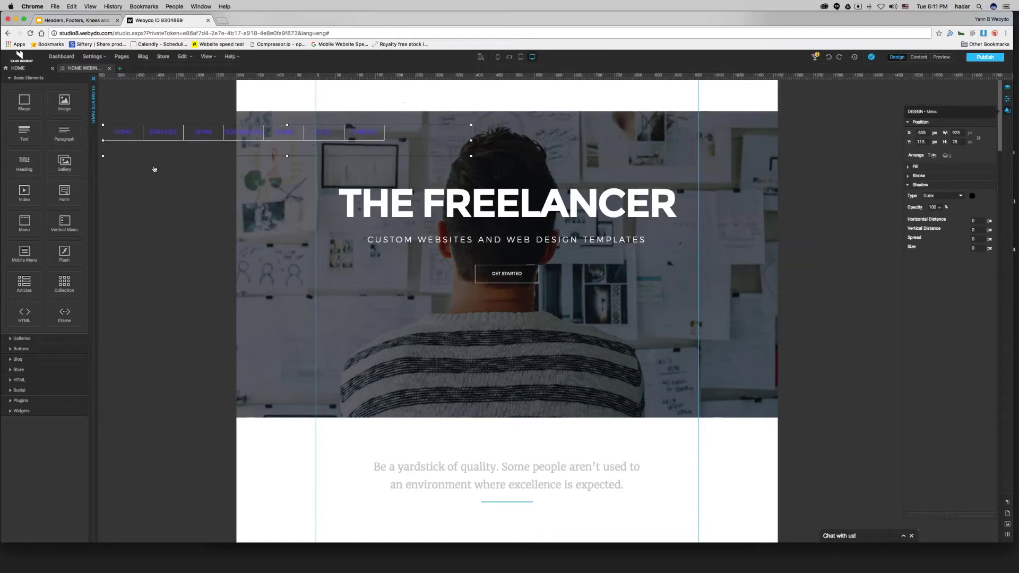
click(94, 104)
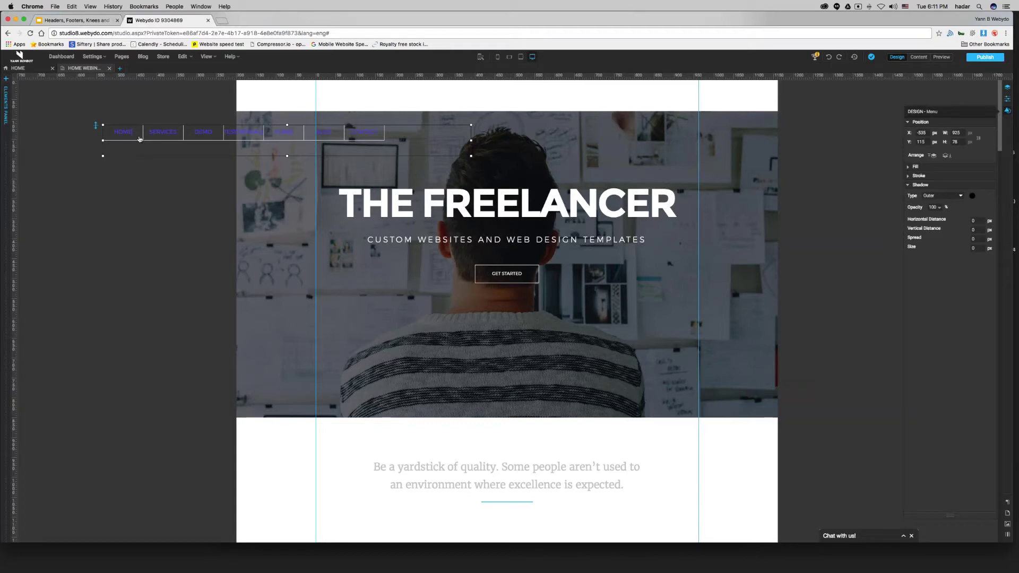
click(140, 140)
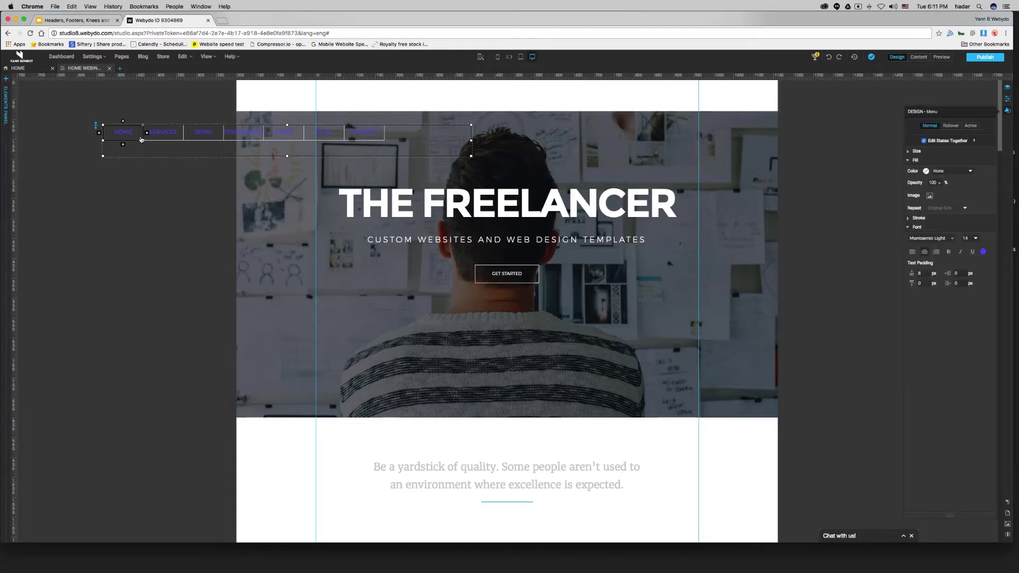
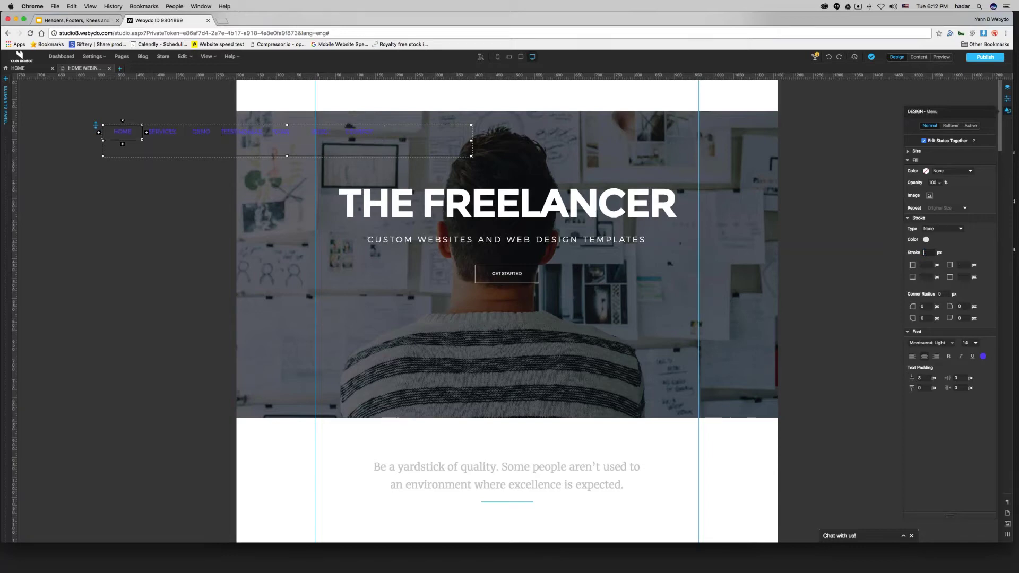
Move the menu to about X -593 px, Y 270 px and show only the size settings of its items
drag(126, 138, 103, 199)
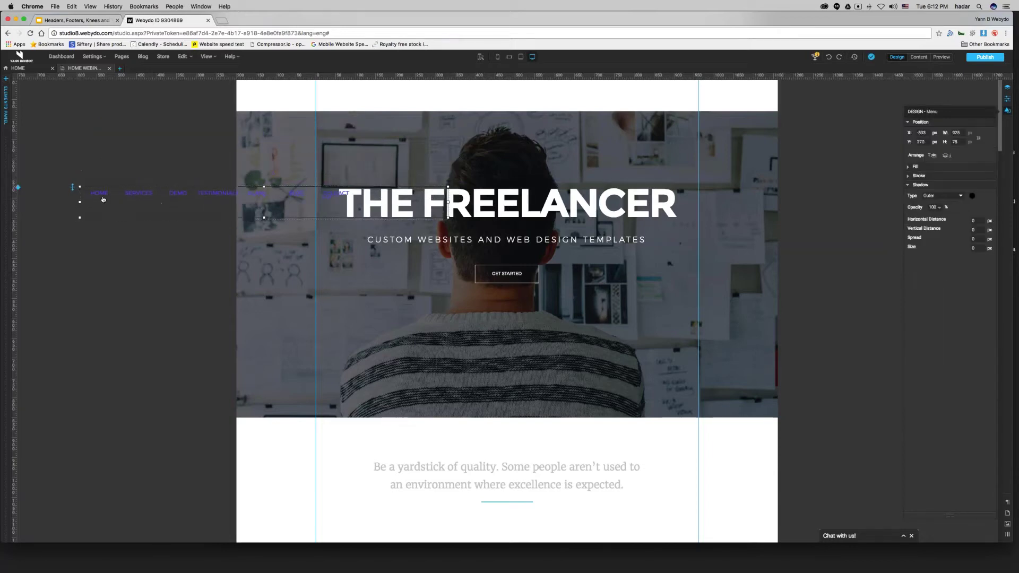
click(113, 198)
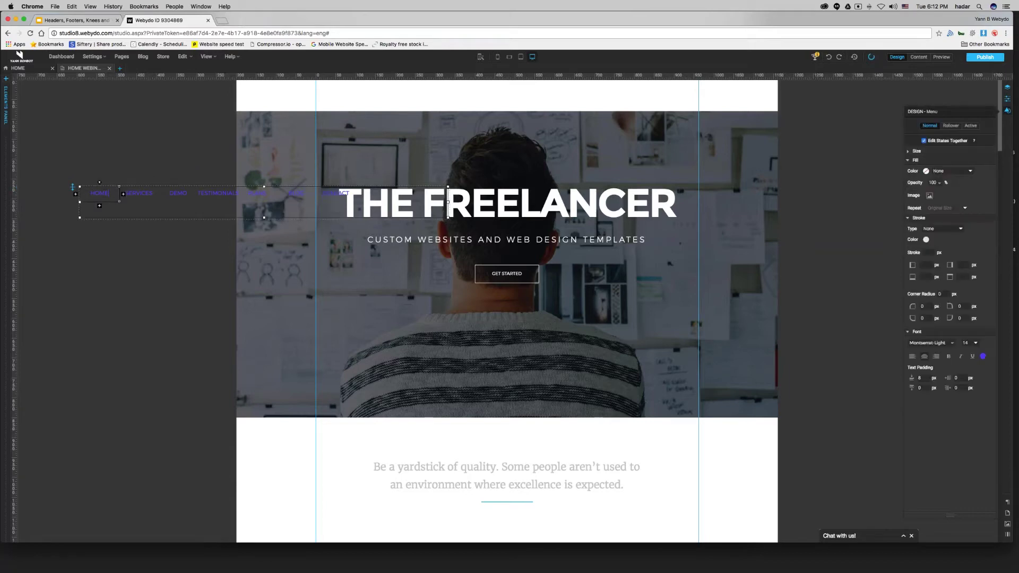
click(909, 160)
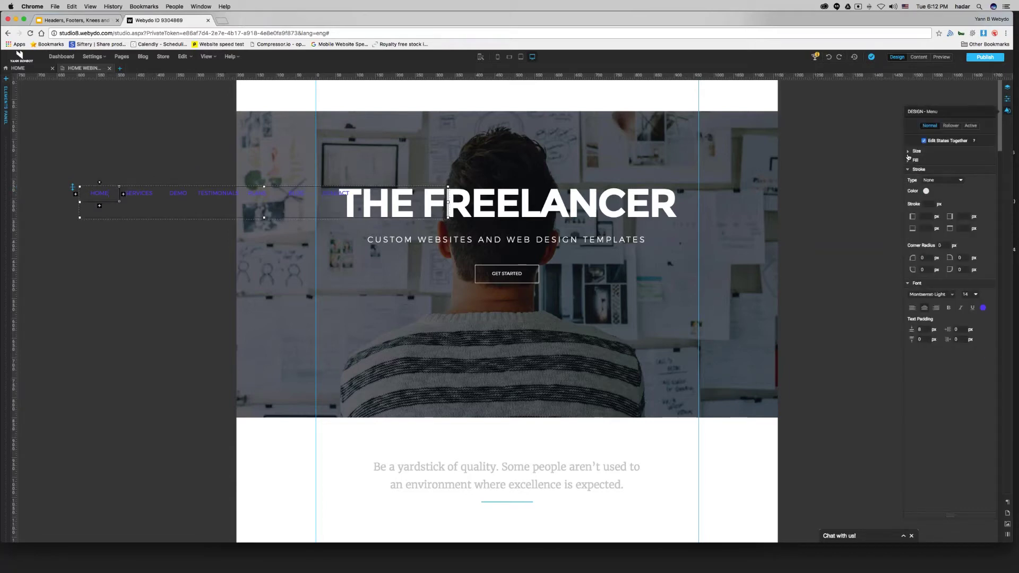
click(908, 170)
click(907, 179)
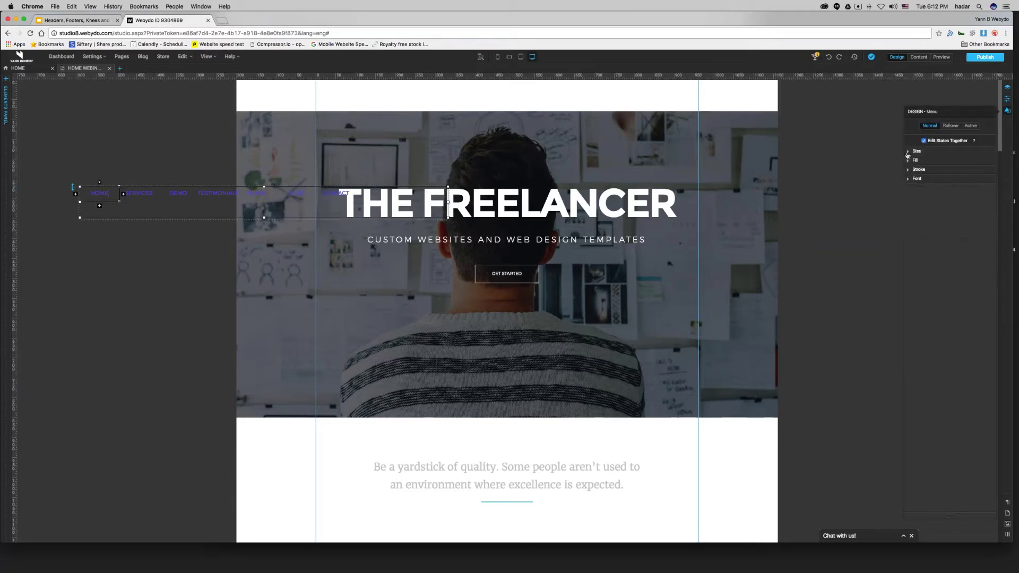
click(907, 152)
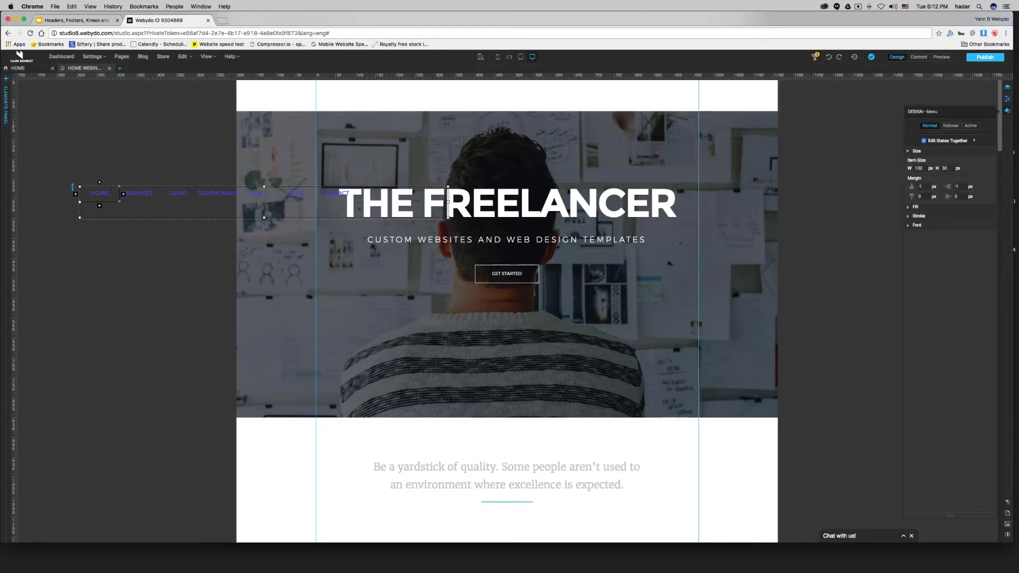
Turn on the Dynamic Menu option for the whole menu and move the menu slightly up
click(212, 194)
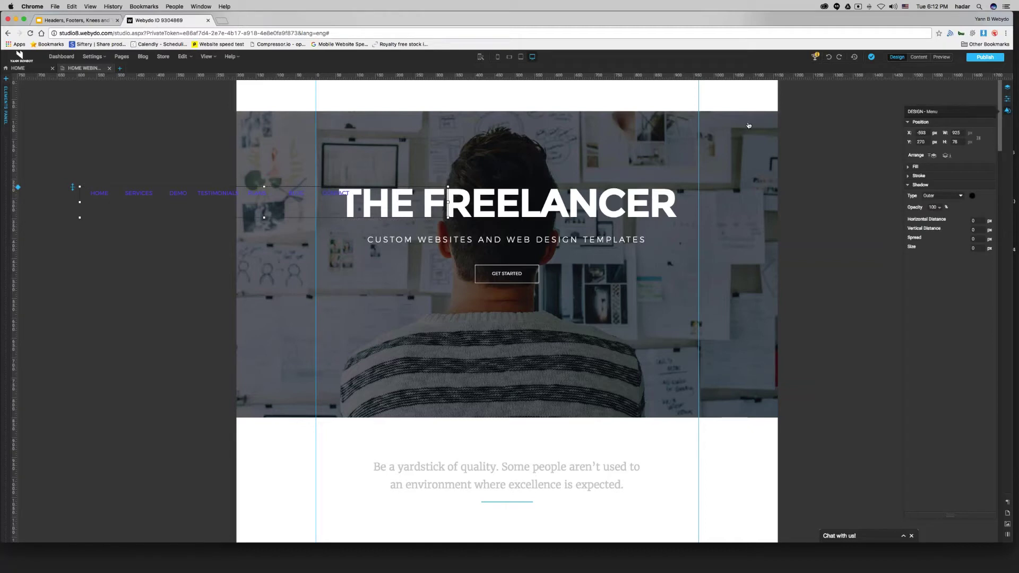
click(1007, 100)
click(909, 152)
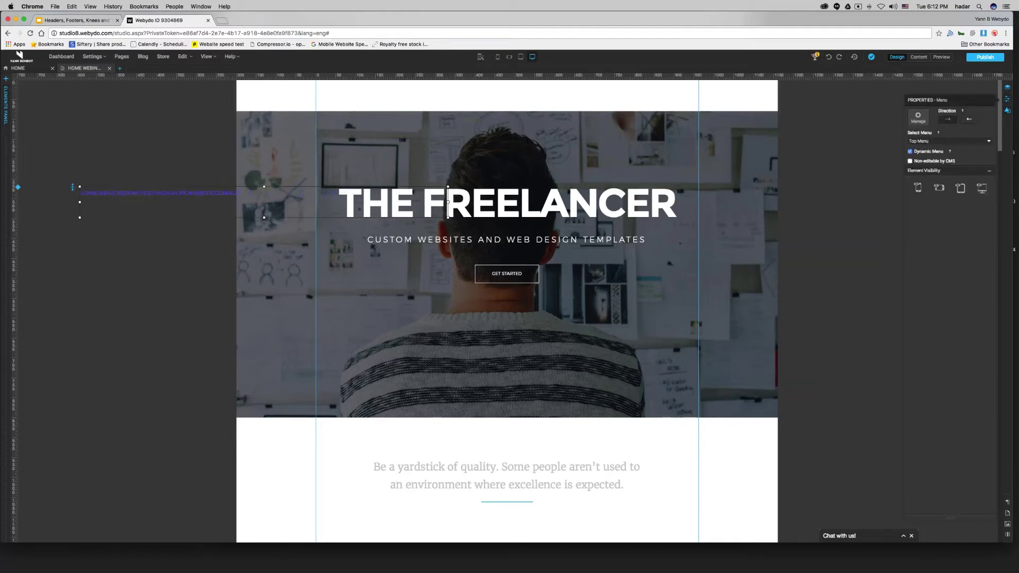
drag(192, 198, 201, 158)
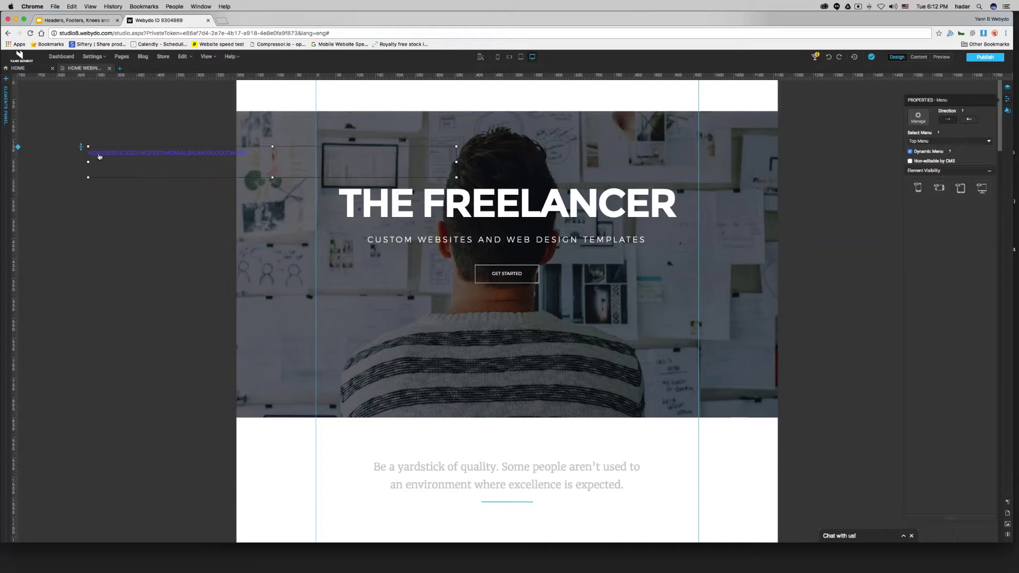
Set the menu items' left and right margins to 25 px
click(99, 156)
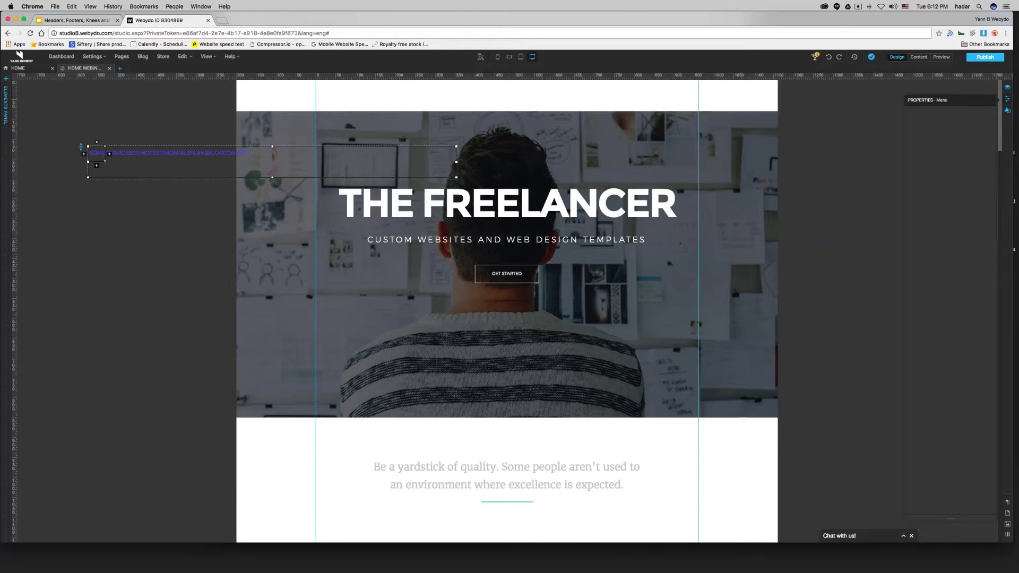
click(1008, 112)
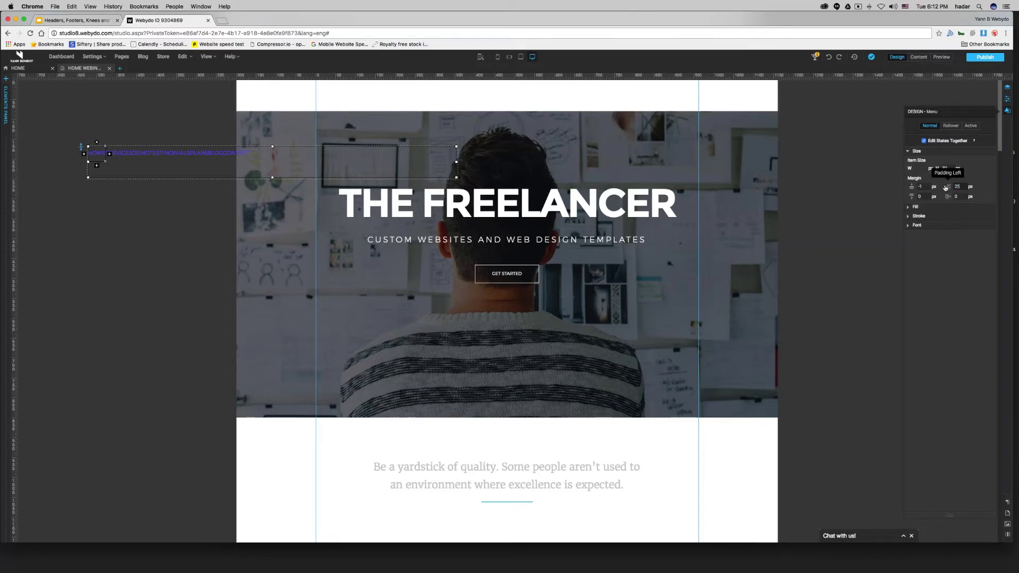
key(Return)
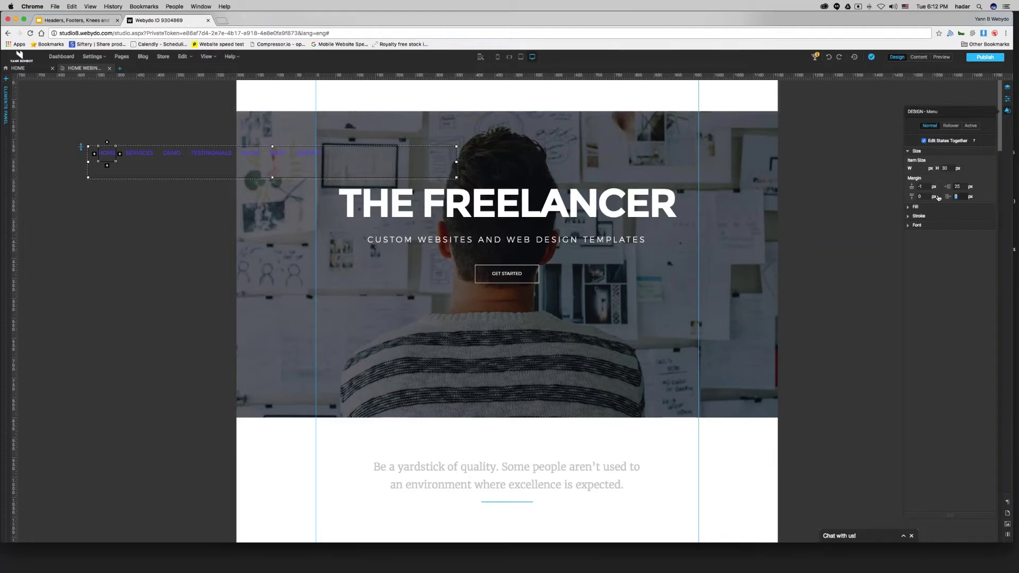
click(173, 322)
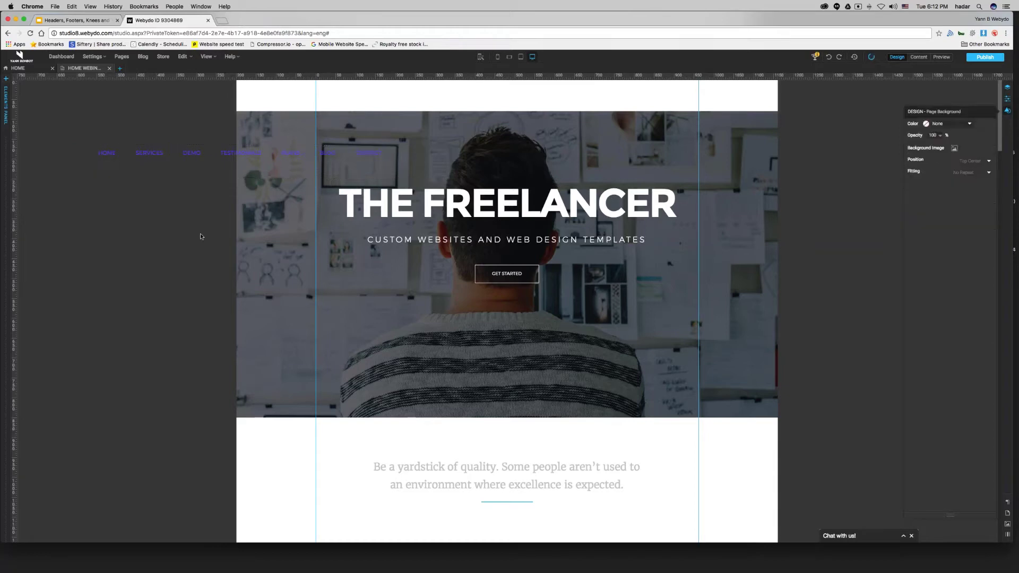
Pin the menu in fixed position inside the white header, ending at the right guide, about 768 × 43 px at X 191, Y 37 px
drag(198, 177, 547, 175)
drag(719, 168, 700, 171)
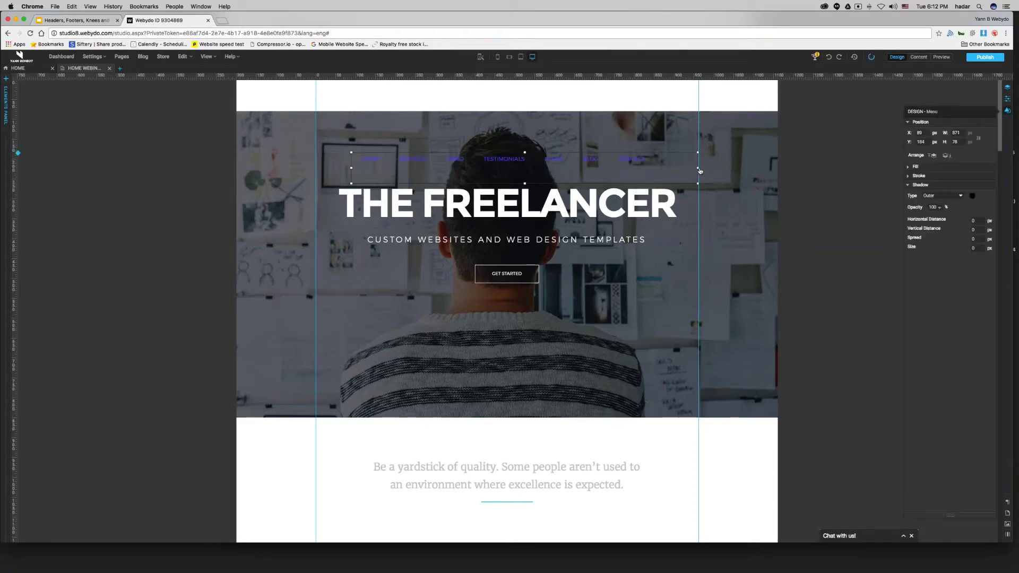
right_click(669, 174)
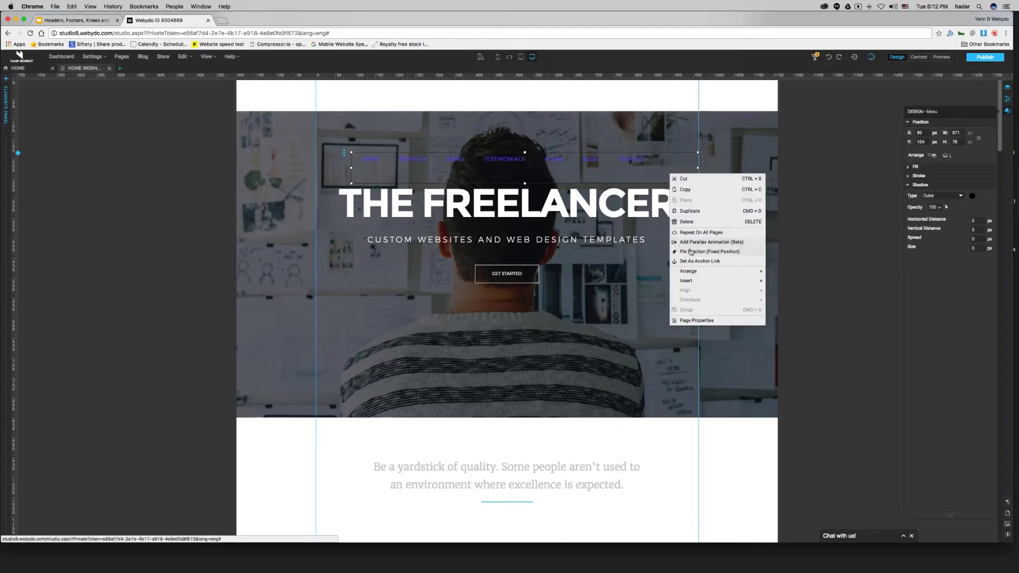
drag(576, 167, 575, 103)
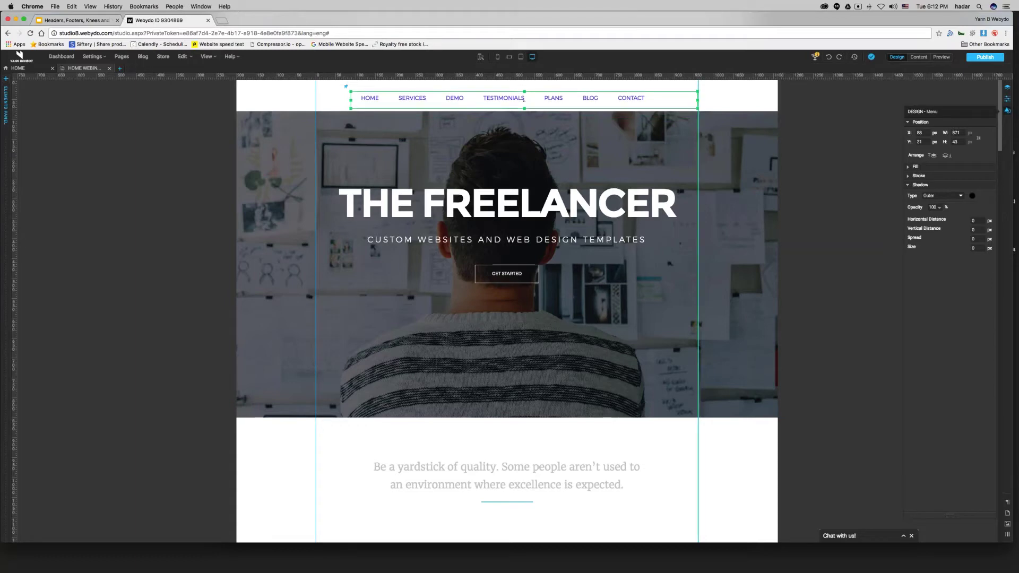
drag(350, 102, 392, 103)
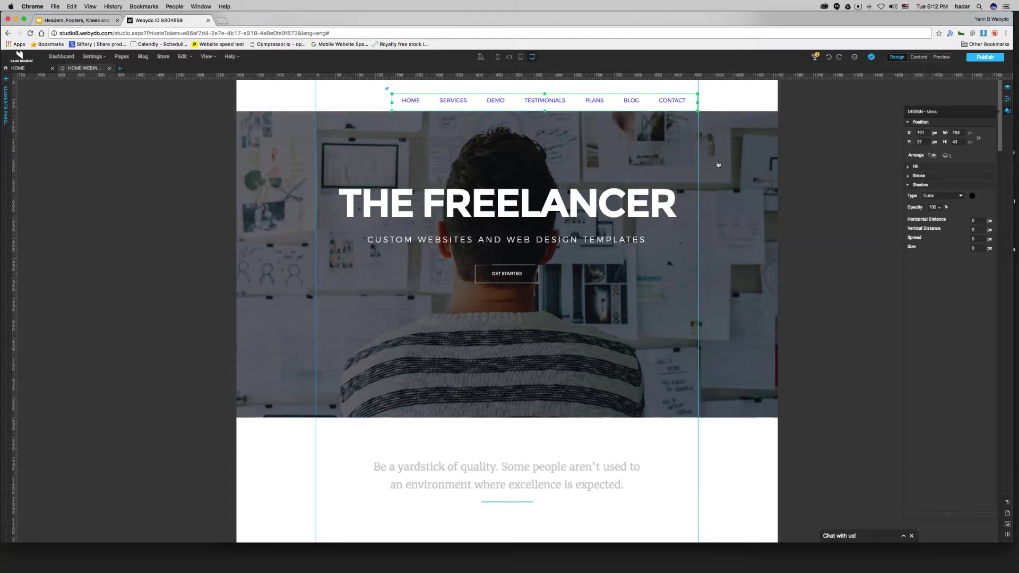
Color the menu items' Rollover text with the light blue swatch
click(419, 102)
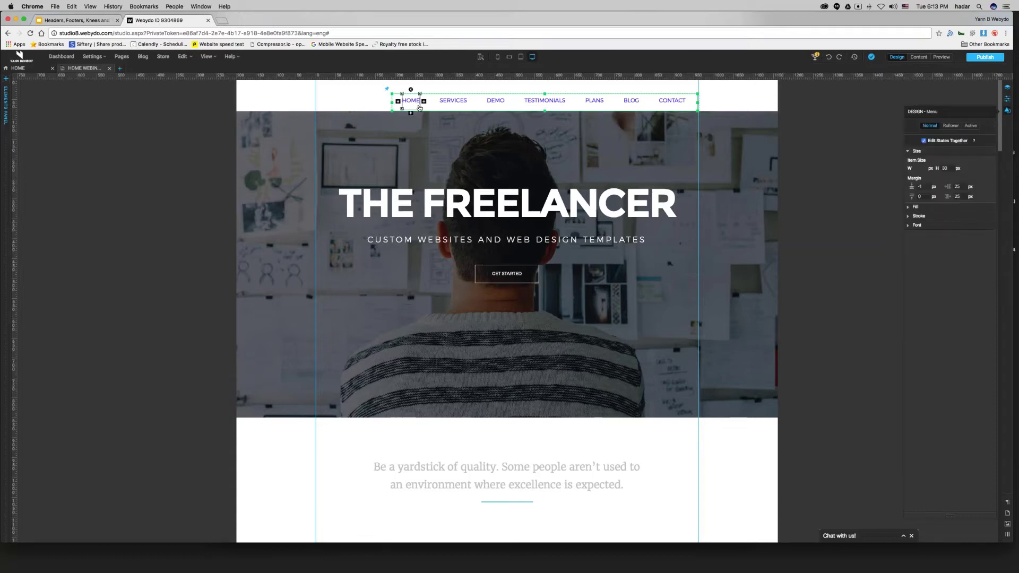
click(958, 127)
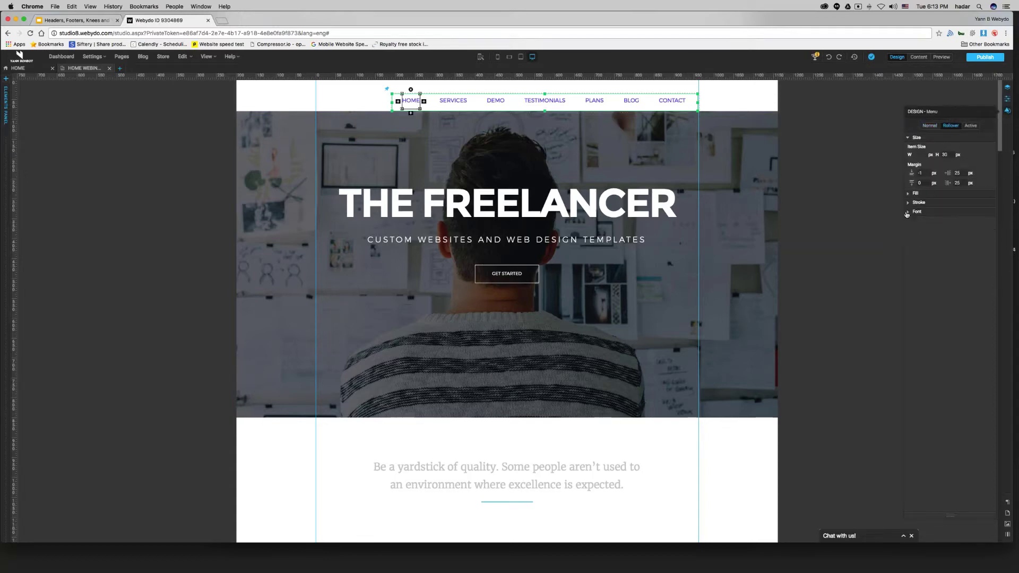
click(423, 109)
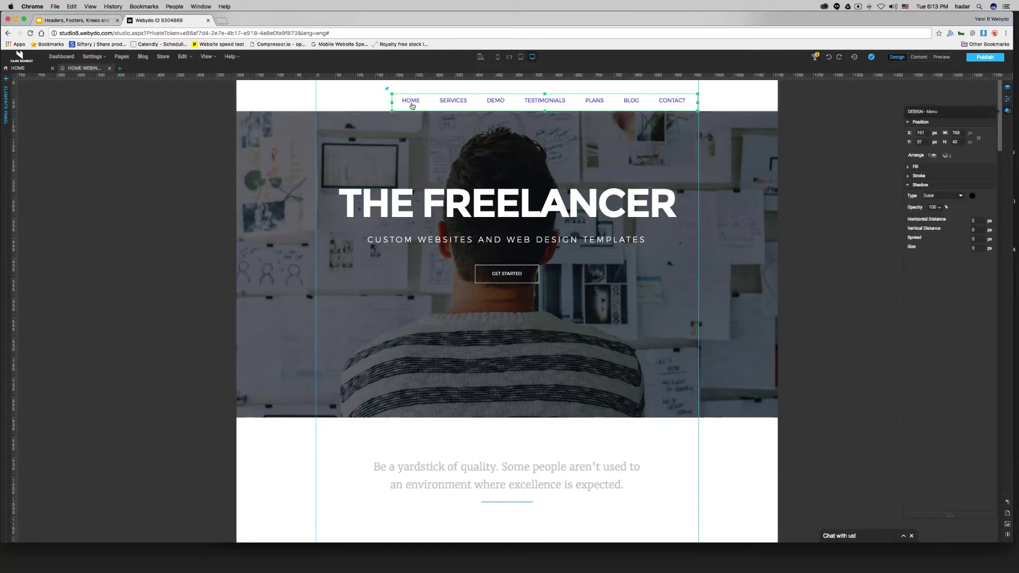
click(412, 106)
click(917, 211)
click(982, 235)
click(478, 279)
click(575, 300)
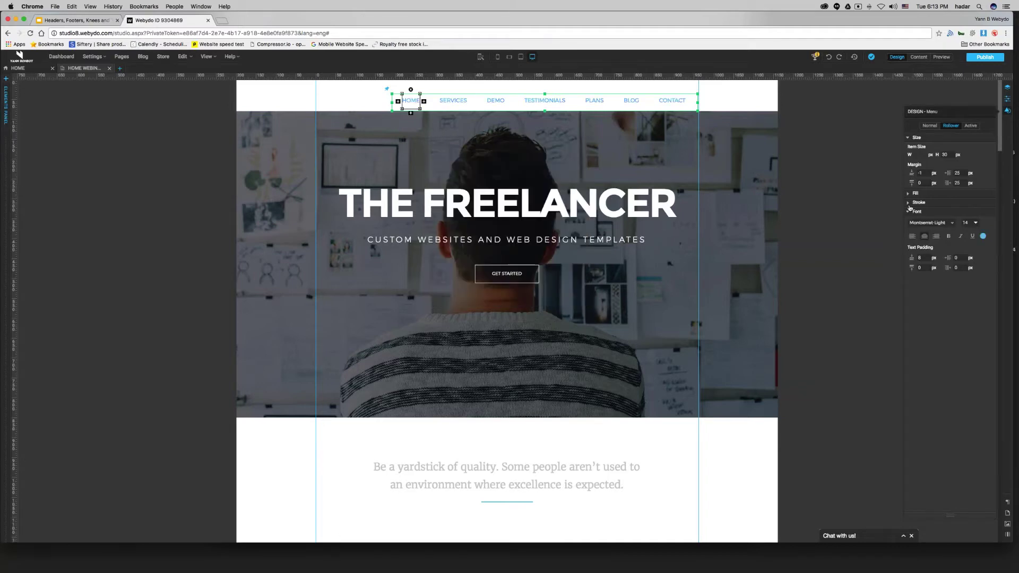
Give the menu items' Rollover state a 2 px bottom stroke in light blue, hex 6ACFE8
click(909, 204)
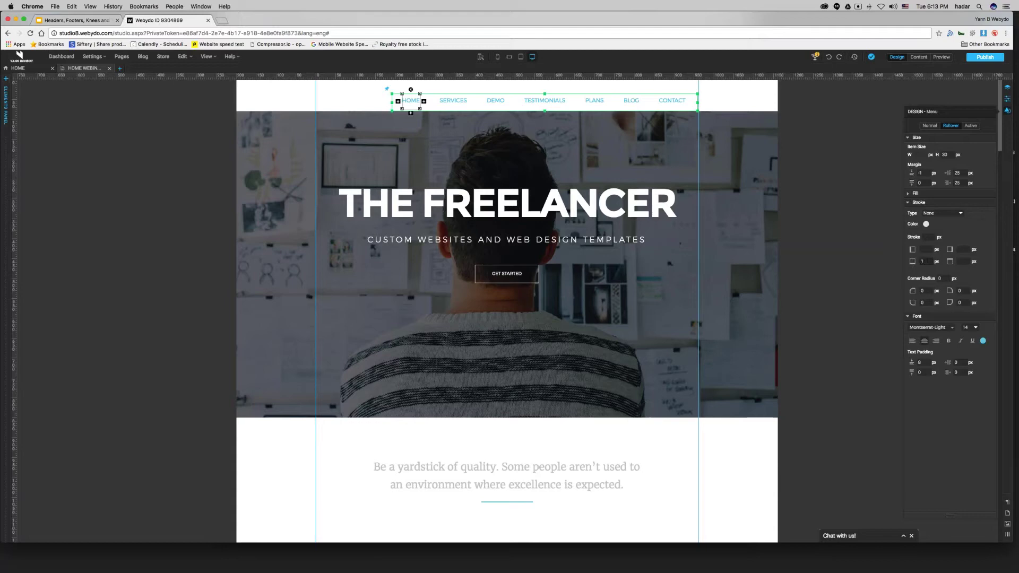
key(Up)
click(926, 224)
click(479, 280)
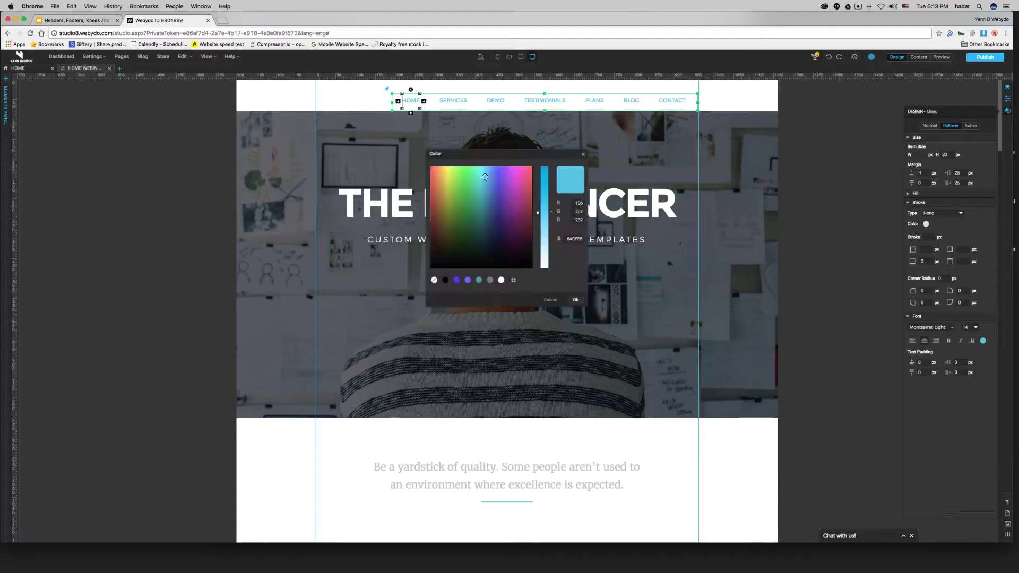
click(575, 300)
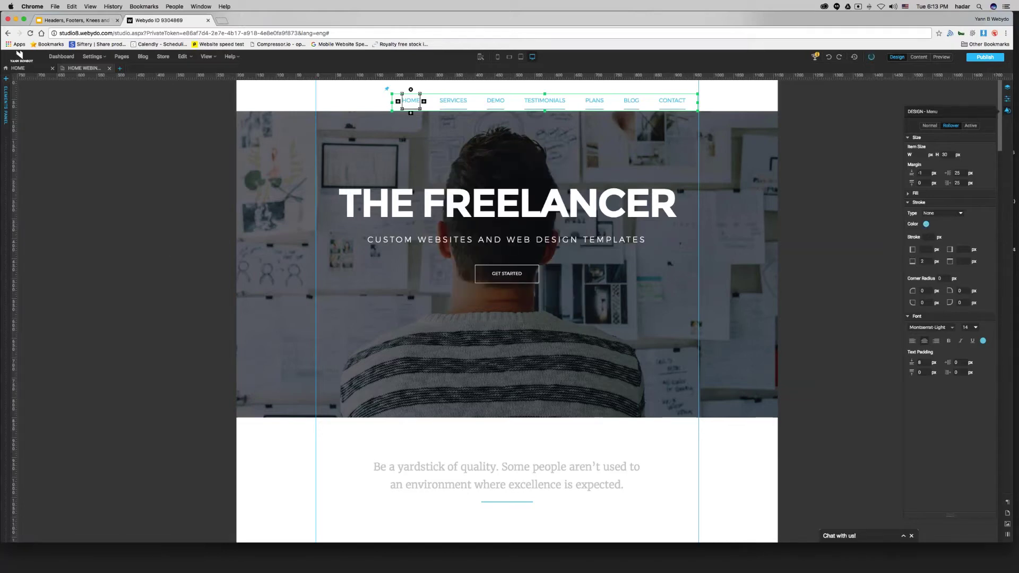
Color the menu items' Normal state stroke with the purple-blue swatch, hex 6155FC
click(930, 125)
click(925, 237)
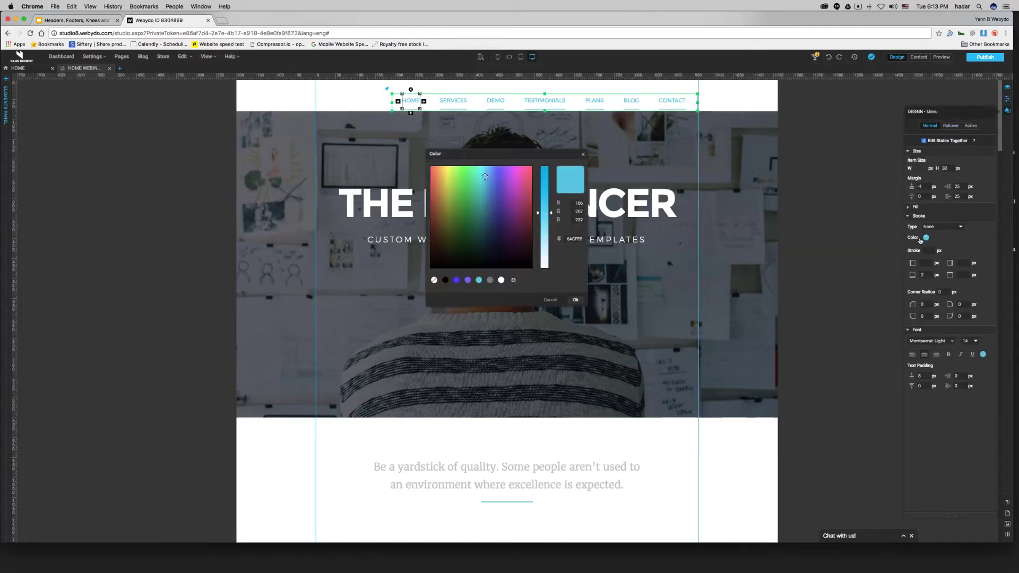
click(456, 280)
click(575, 300)
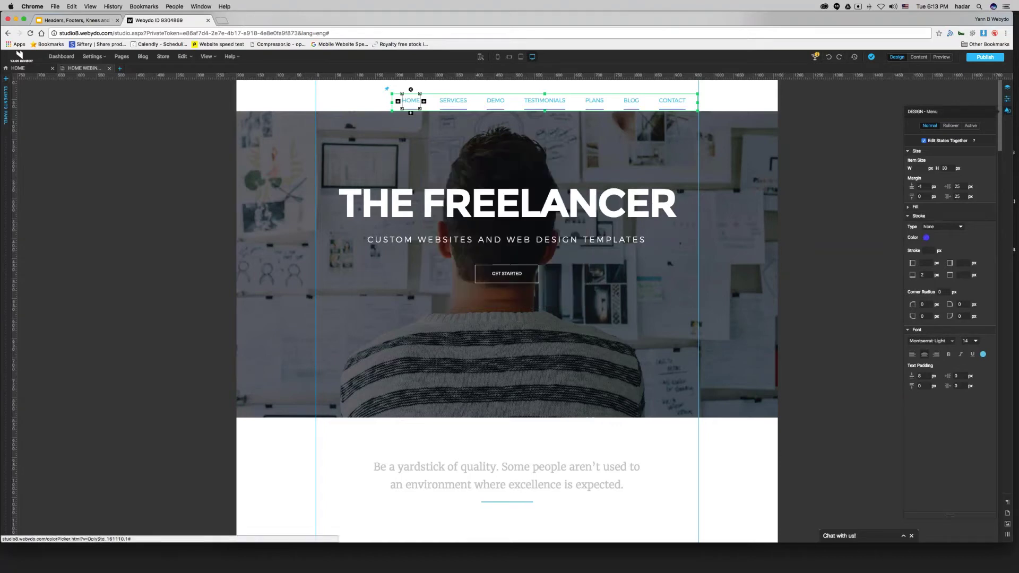
Remove the bottom stroke from the menu items' Normal state and color the text with the purple-blue swatch, hex 6155FC
click(912, 276)
click(983, 355)
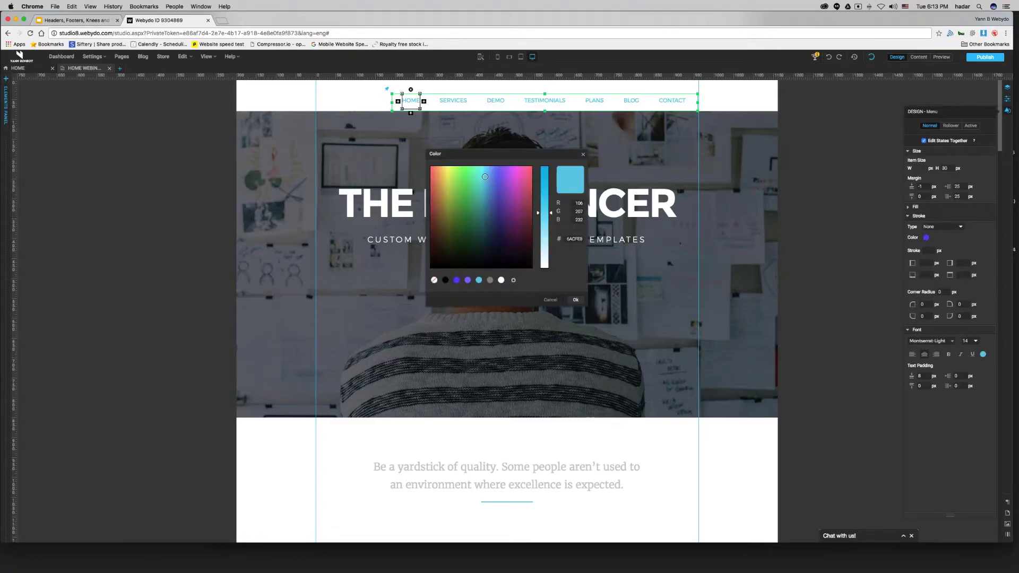
click(456, 280)
click(575, 300)
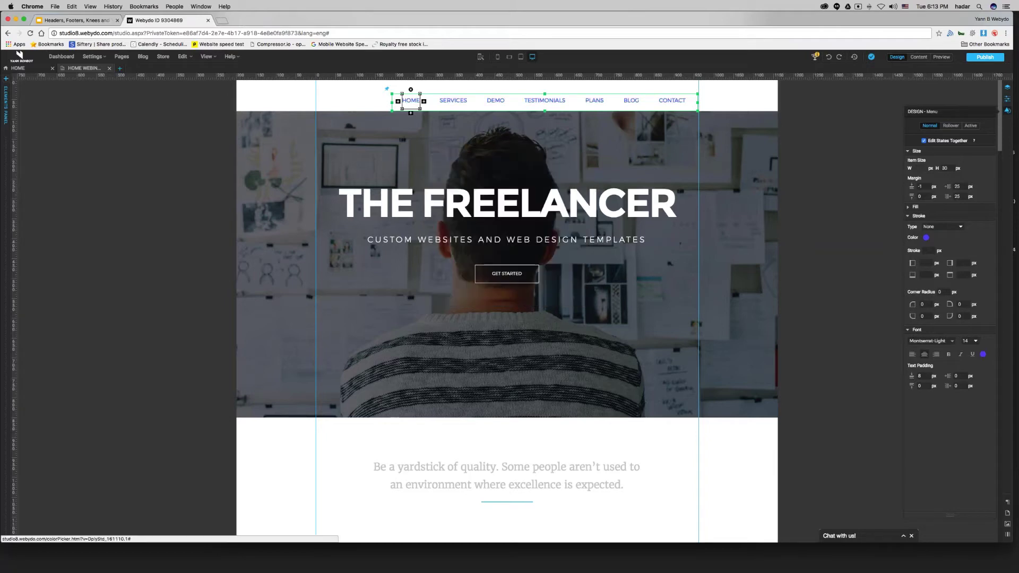
Give the menu items' Rollover state a 2 px bottom stroke and color both stroke and text light blue, hex 6ACFE8
click(950, 126)
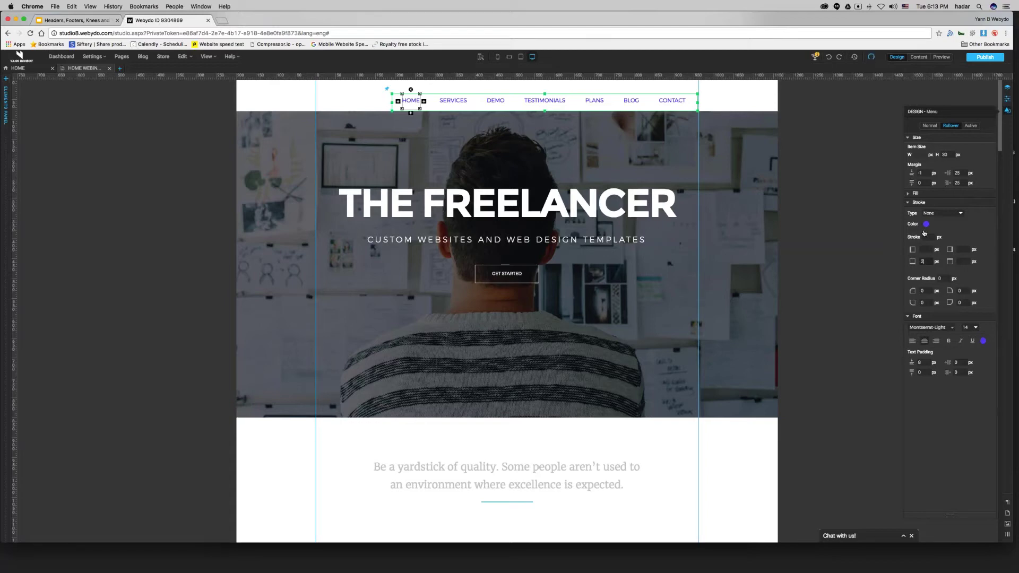
click(926, 224)
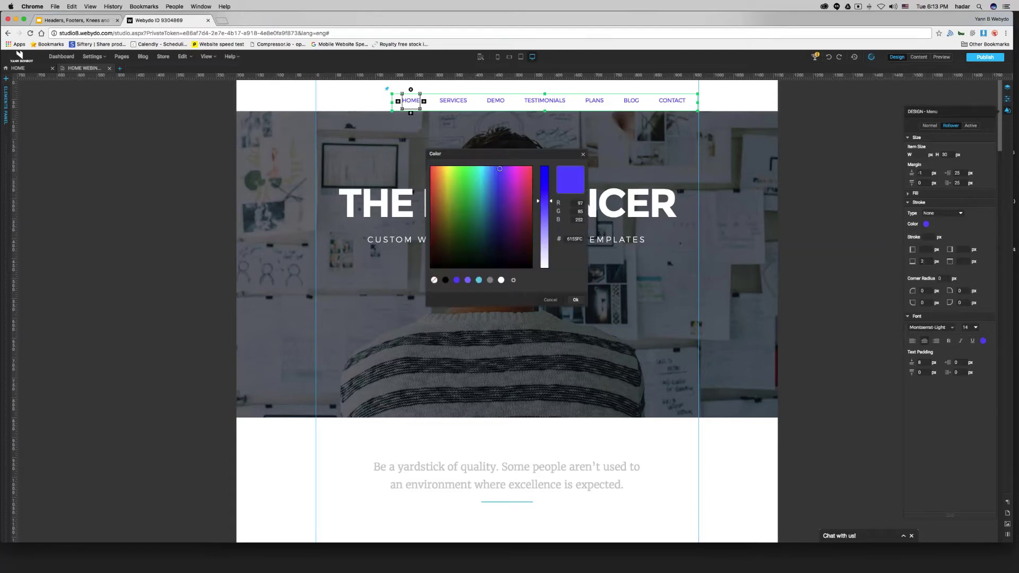
click(479, 280)
click(575, 299)
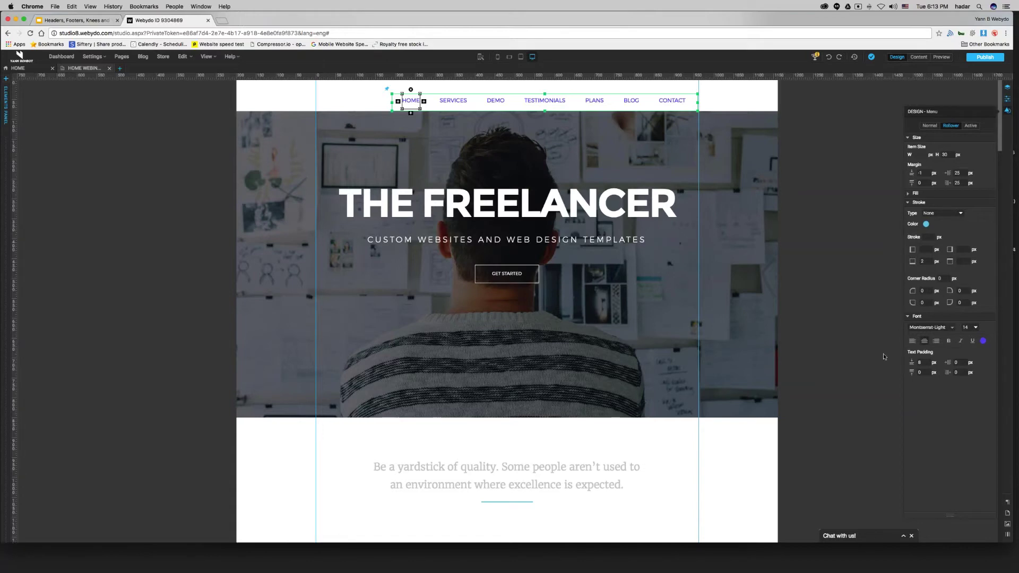
click(983, 341)
click(479, 280)
click(575, 300)
Color the stroke and text of the menu items' Active state light blue, hex 6ACFE8
click(969, 126)
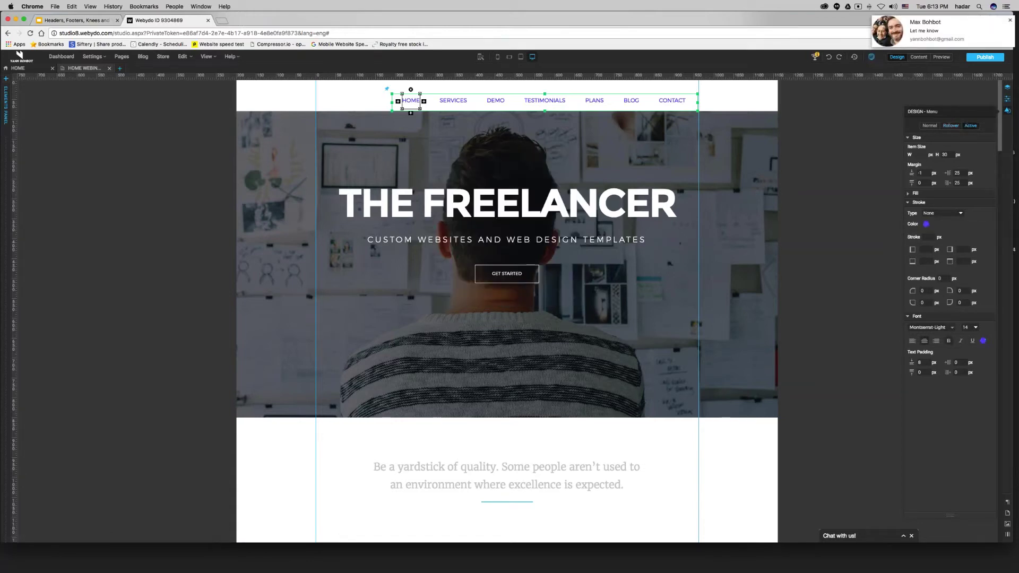
click(925, 224)
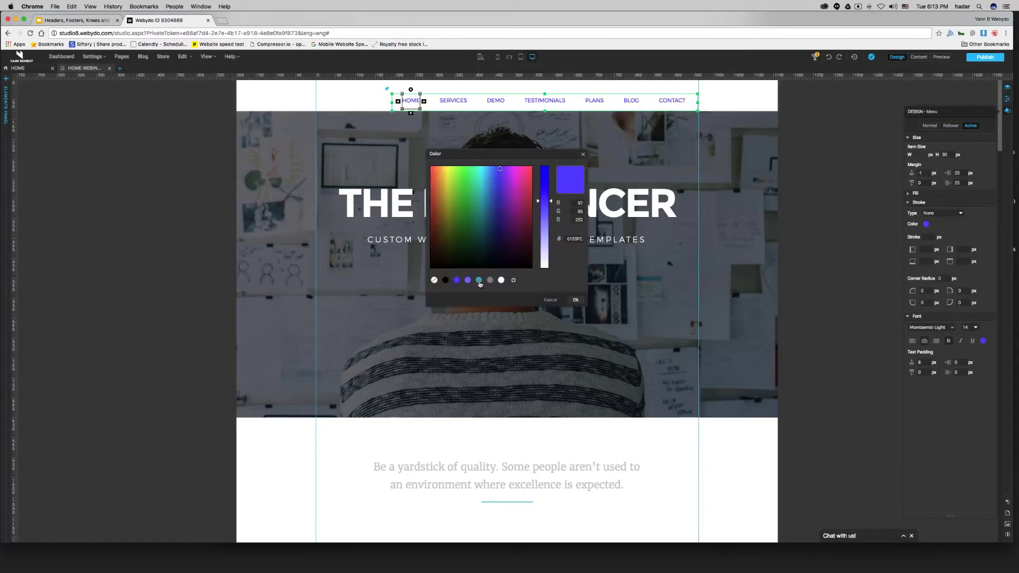
click(478, 281)
click(575, 300)
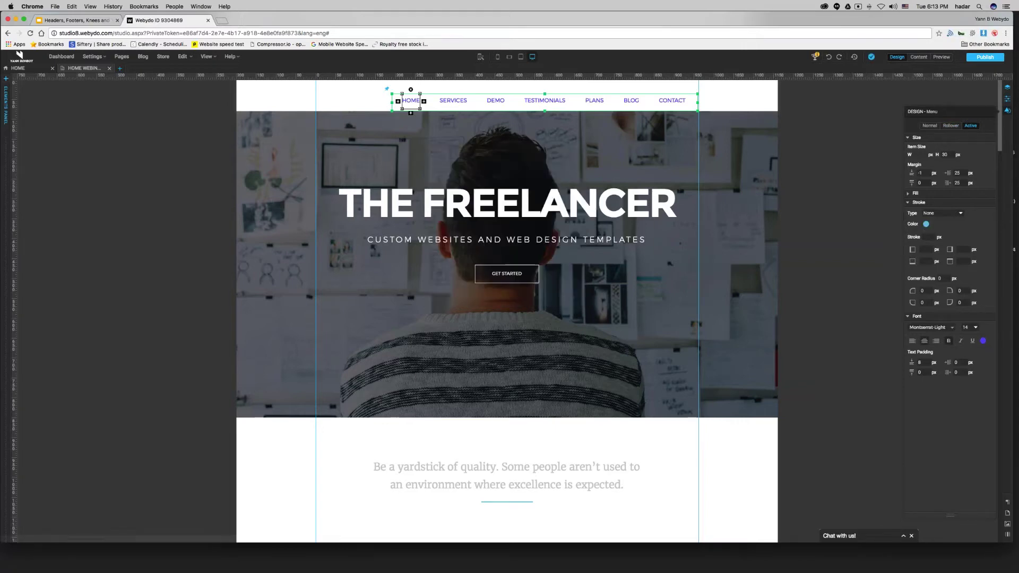
click(982, 341)
click(575, 300)
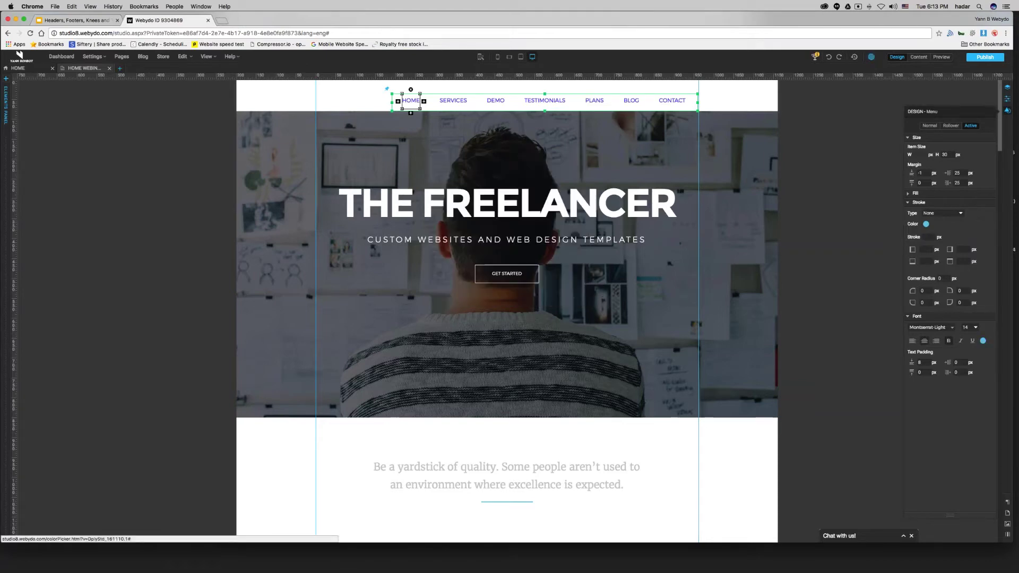
Deselect the menu and check how the fixed header and menu behave further down the page
click(851, 236)
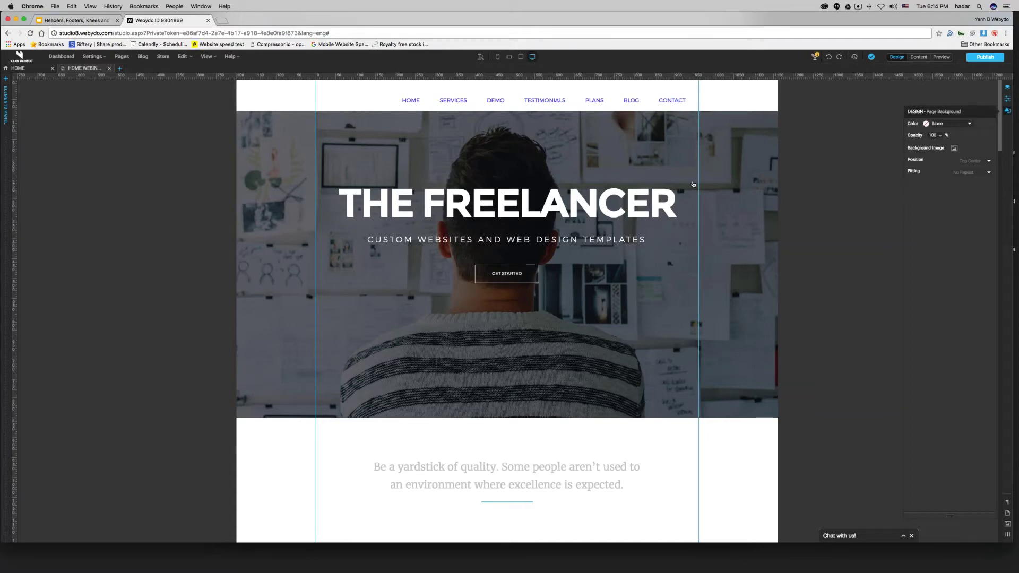
scroll(627, 178, down, 10)
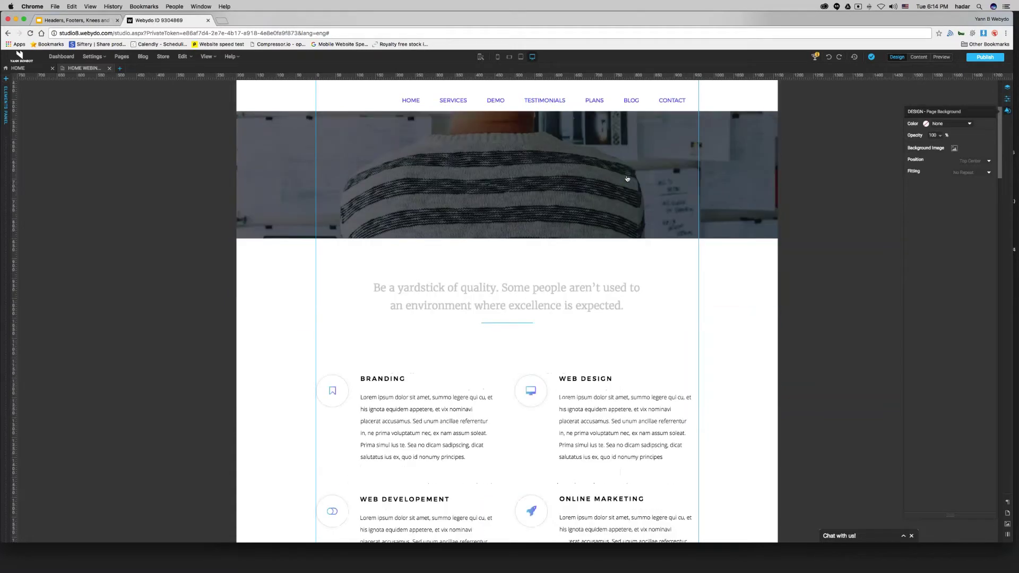
Nudge the navigation menu up slightly so it sits centred vertically in the white header bar
scroll(626, 178, down, 2)
scroll(626, 179, up, 10)
scroll(627, 179, down, 12)
scroll(627, 178, up, 15)
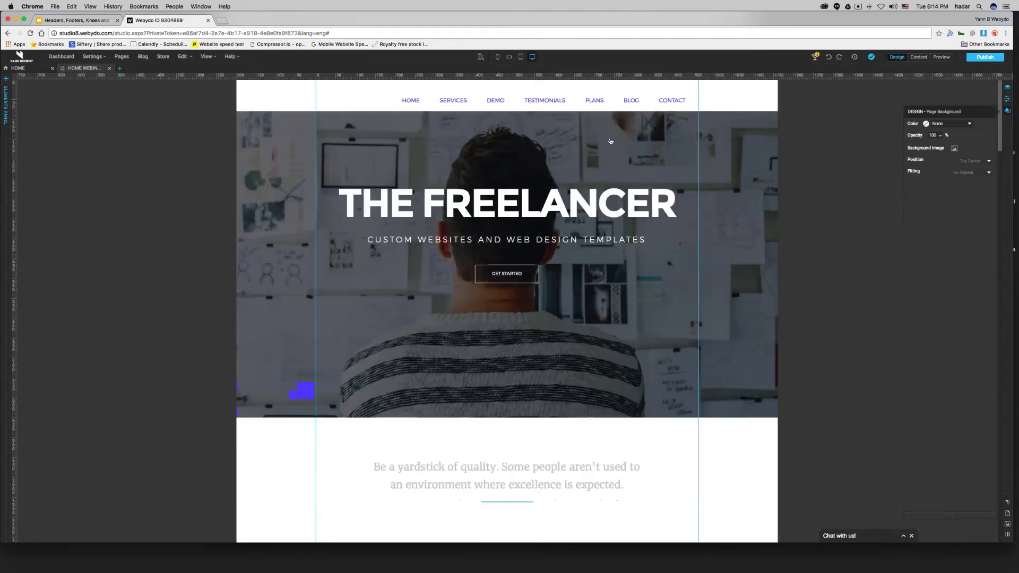
click(571, 100)
drag(571, 99, 593, 102)
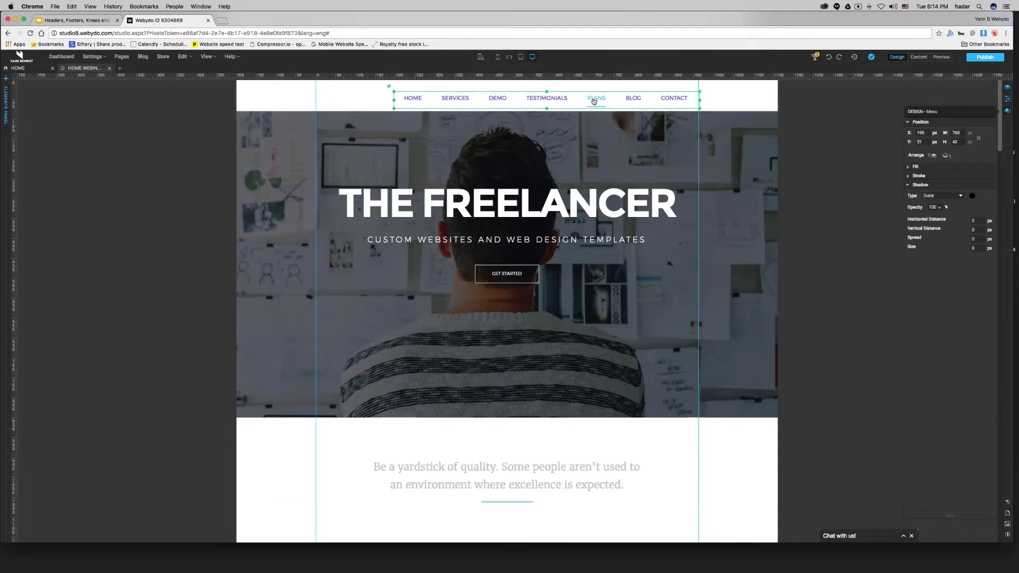
Check the Fixed Headers slide for the next task and copy the black THE FREELANCER. logo text from the HOME page's white header
click(77, 20)
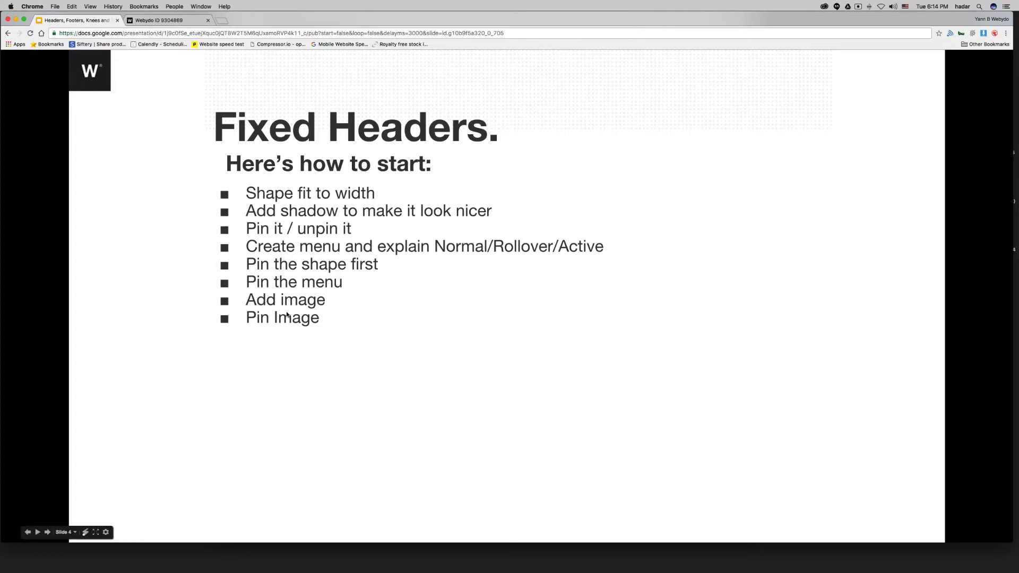
click(159, 21)
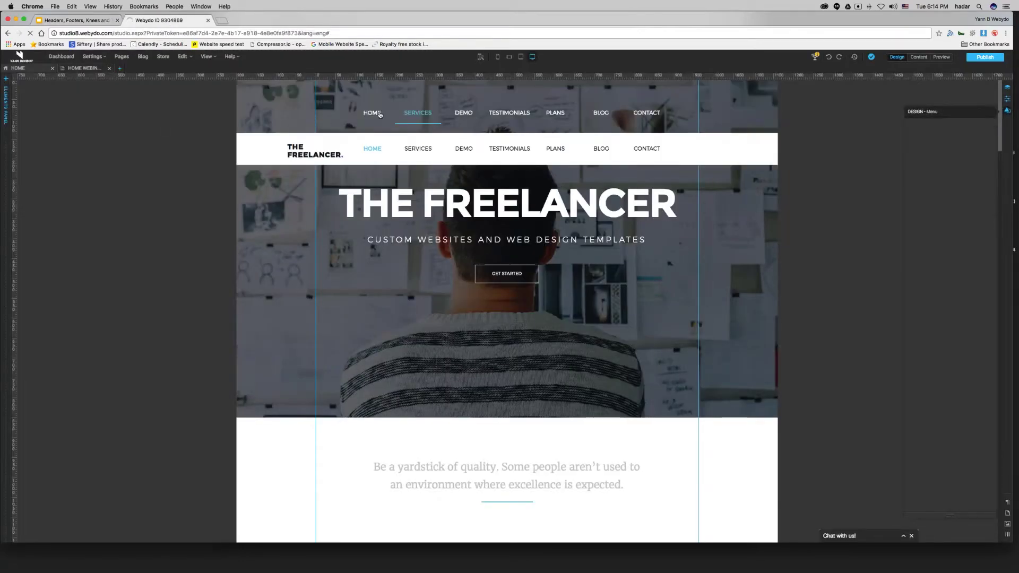
click(313, 152)
right_click(314, 151)
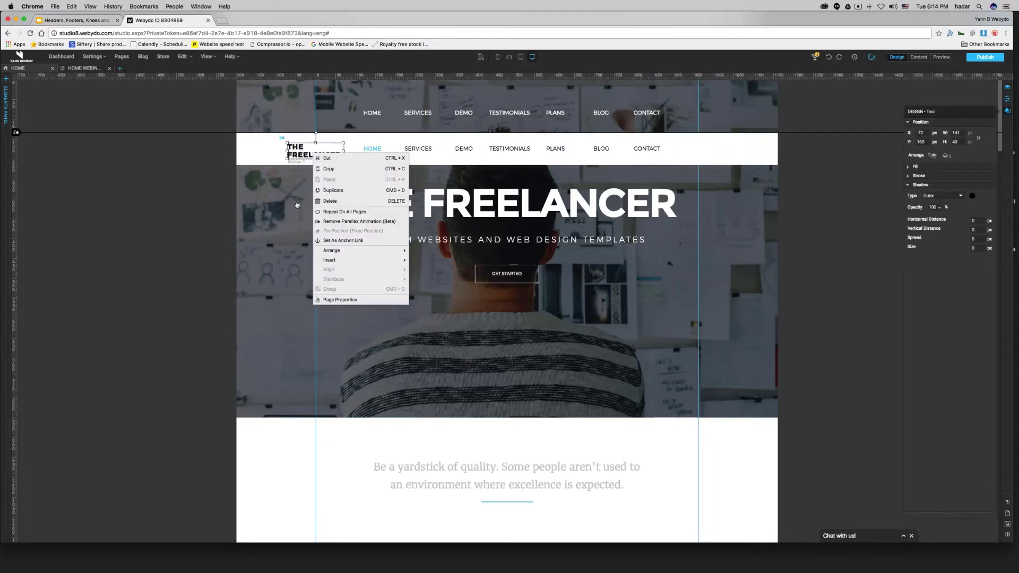
click(328, 169)
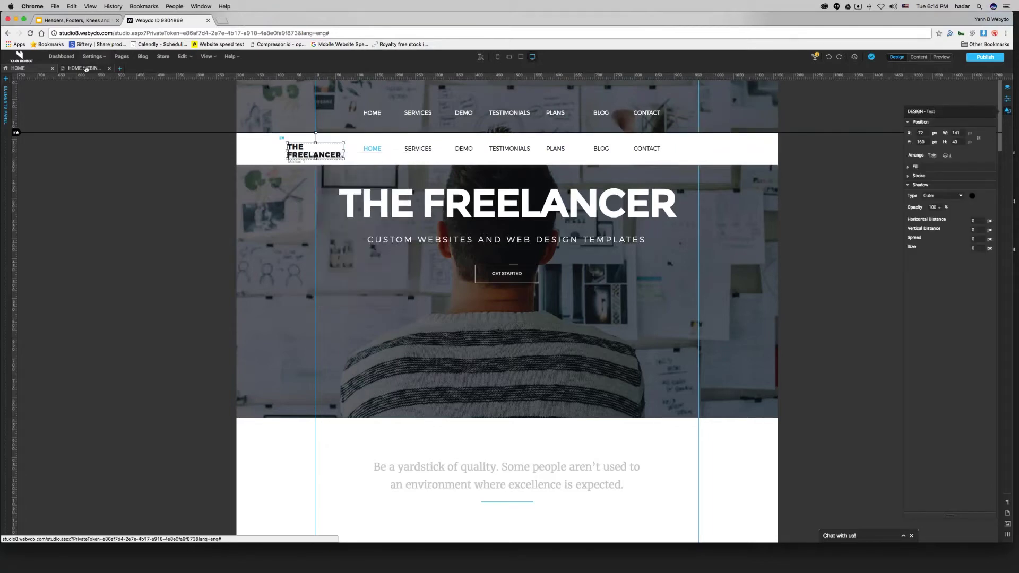
Paste the logo text onto the HOME WEBINAR page and remove its parallax animation
click(85, 69)
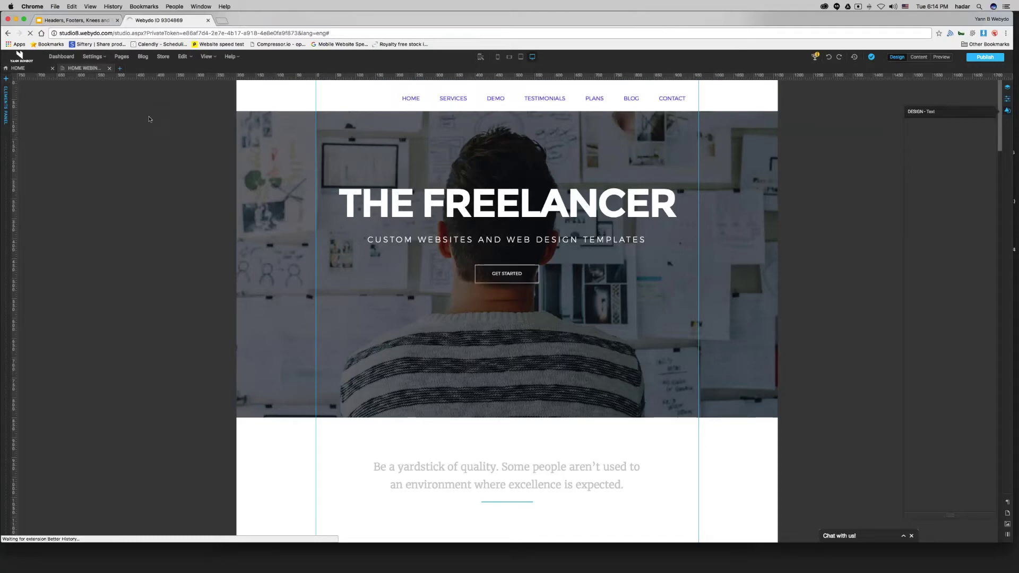
right_click(150, 122)
click(170, 148)
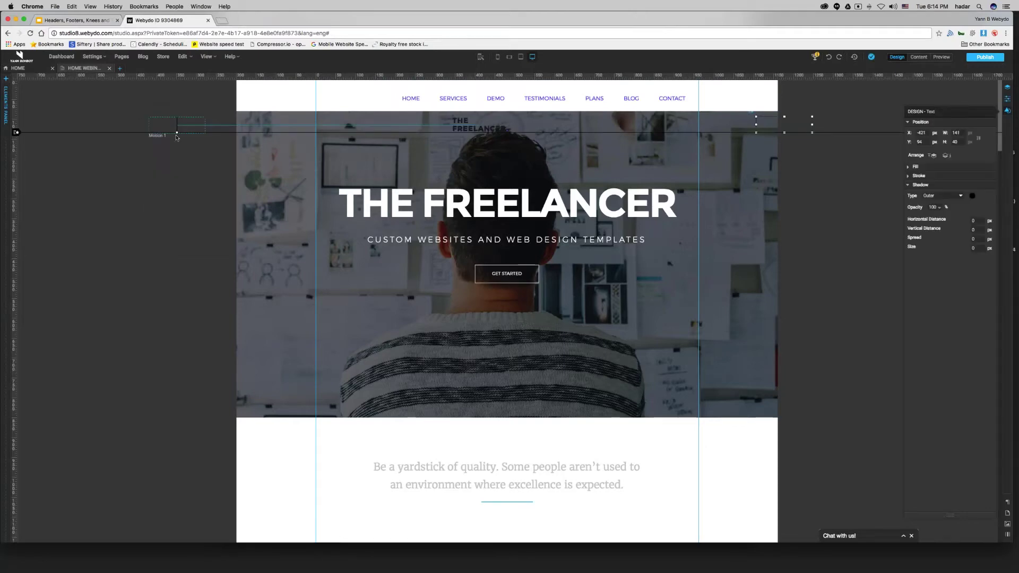
right_click(179, 127)
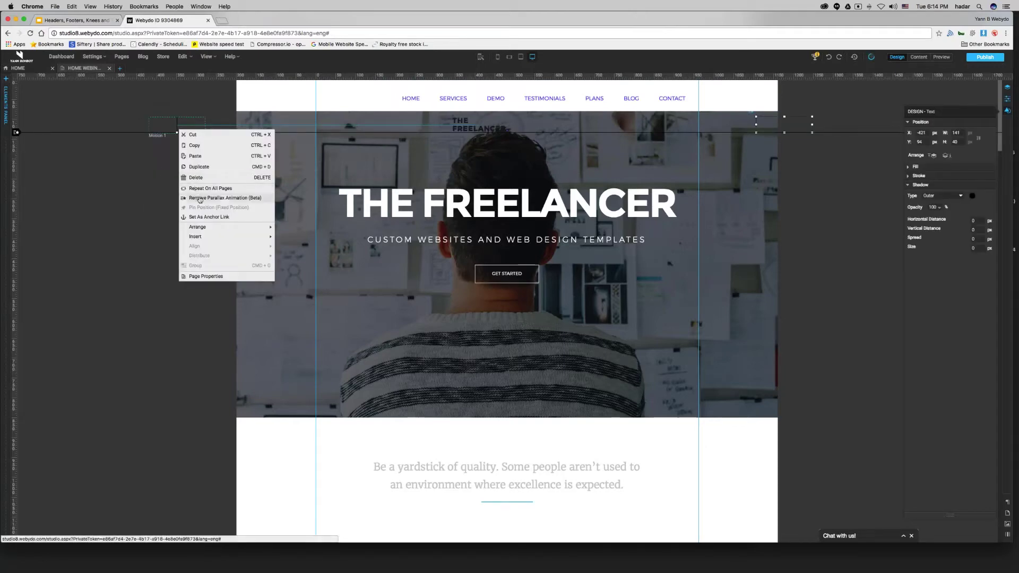
click(224, 197)
Pin the pasted logo text in a fixed position and place it in the white header, flush with the left guide
drag(175, 125, 345, 149)
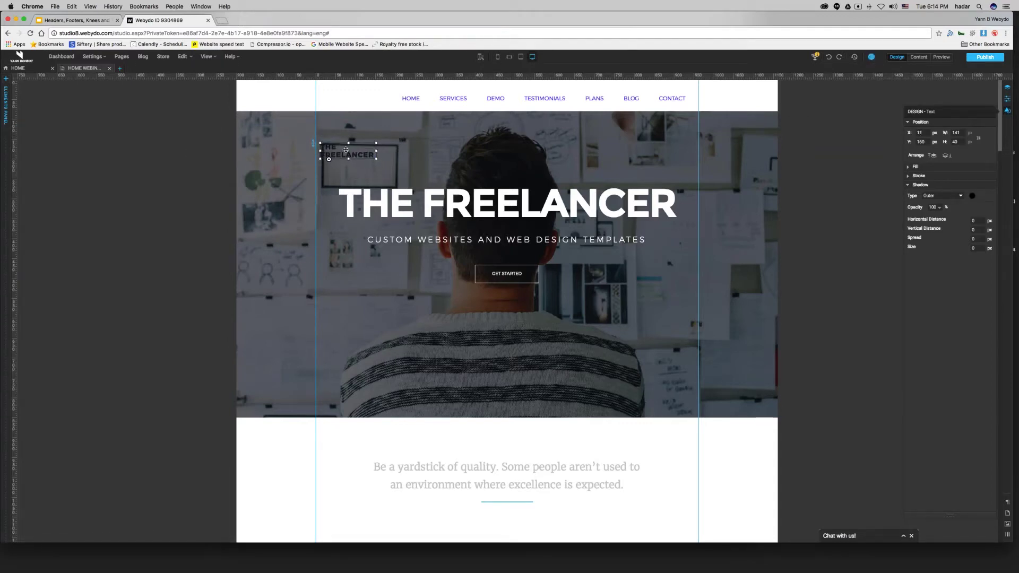
right_click(346, 155)
drag(350, 151, 345, 92)
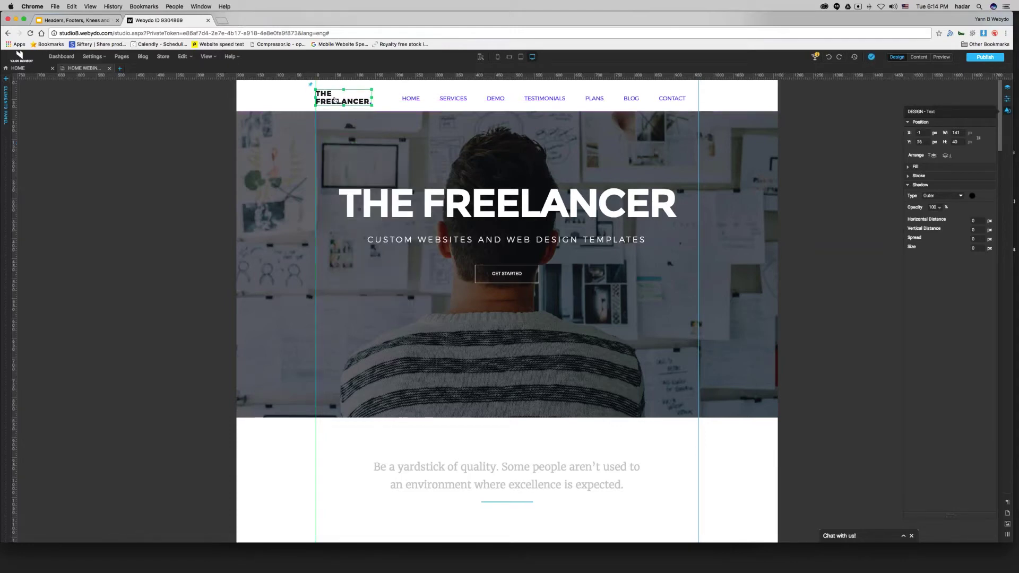
Copy the hex value of the logo text's dark color
double_click(335, 99)
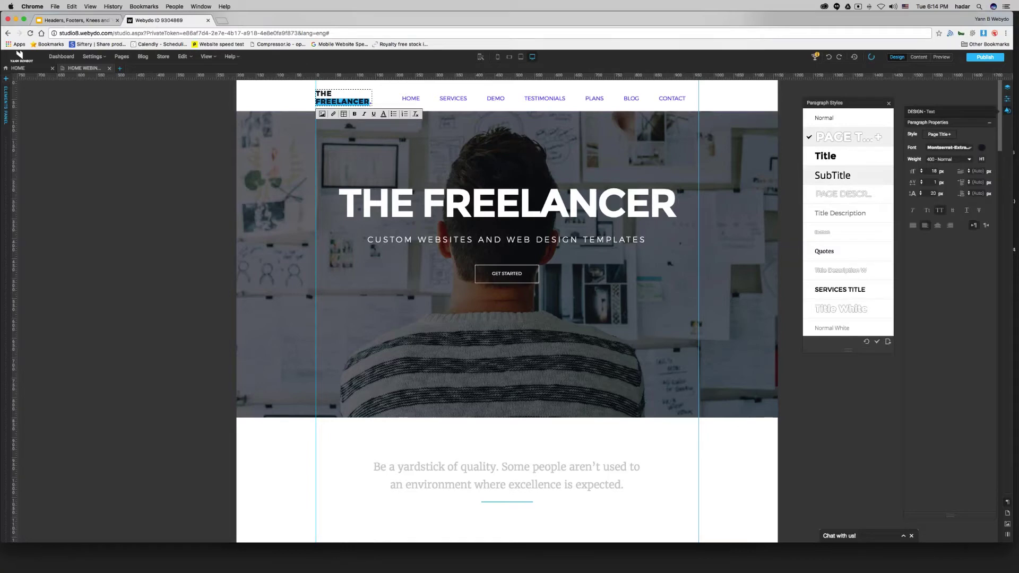
click(383, 114)
double_click(574, 238)
key(super+c)
click(575, 299)
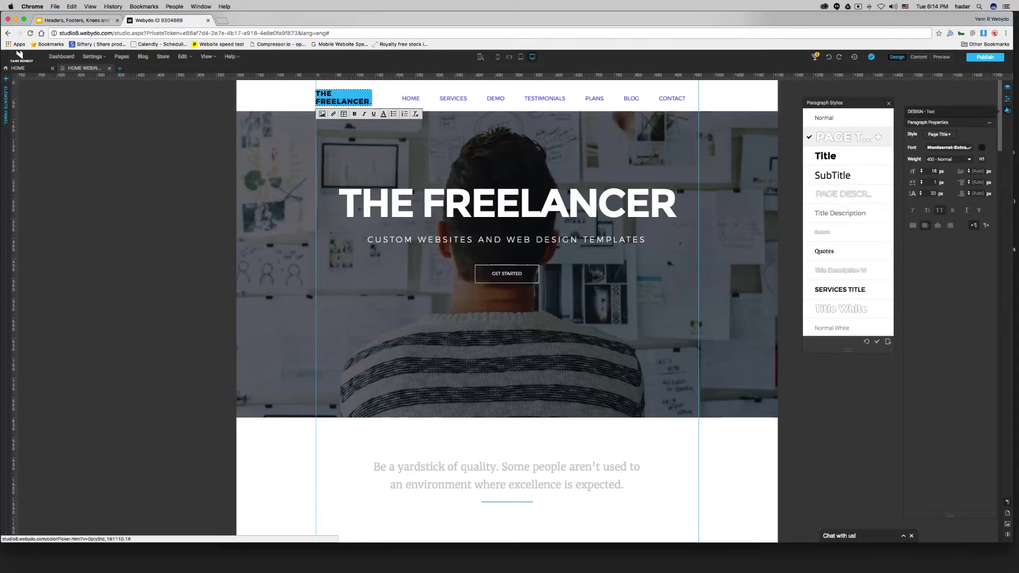
Apply the copied dark navy, hex 1A1D2B, to the text of the menu items' Normal state
click(414, 100)
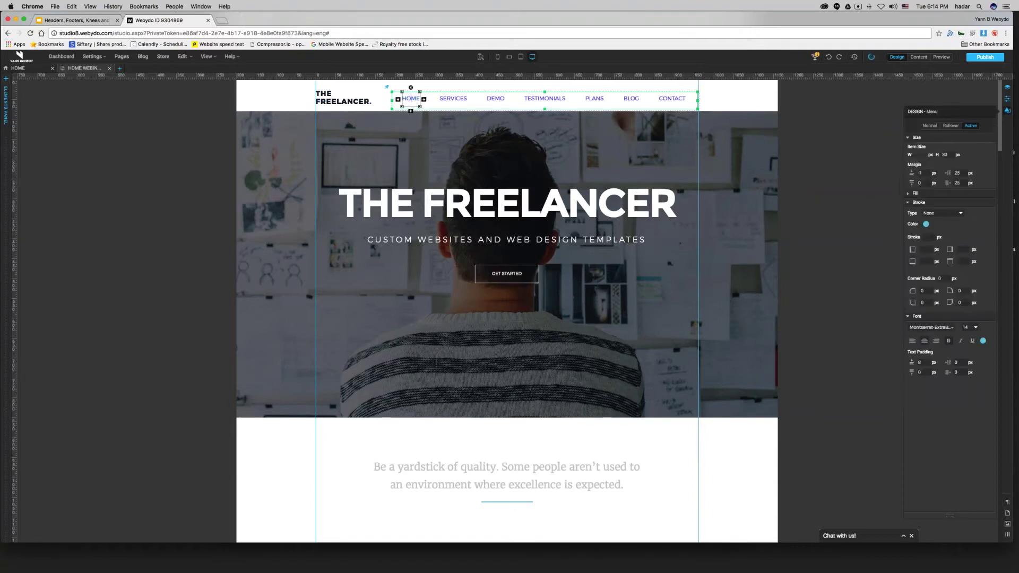
click(926, 239)
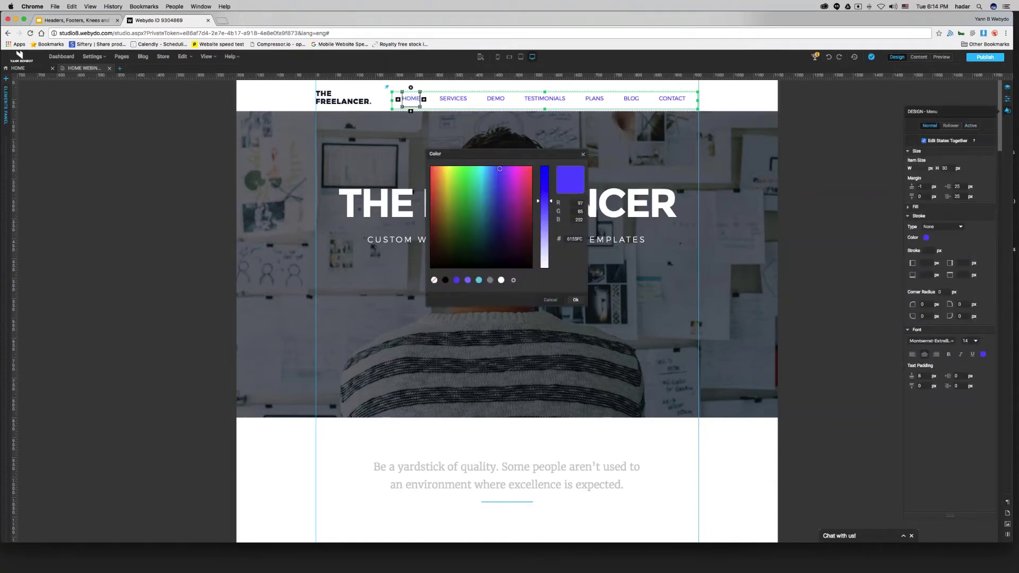
double_click(574, 239)
key(super+v)
click(575, 300)
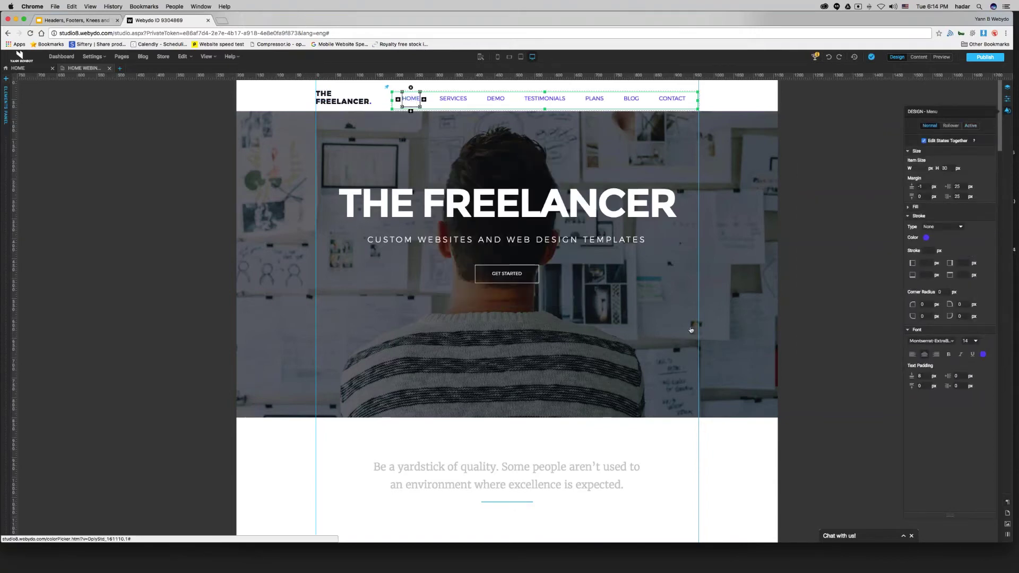
click(982, 355)
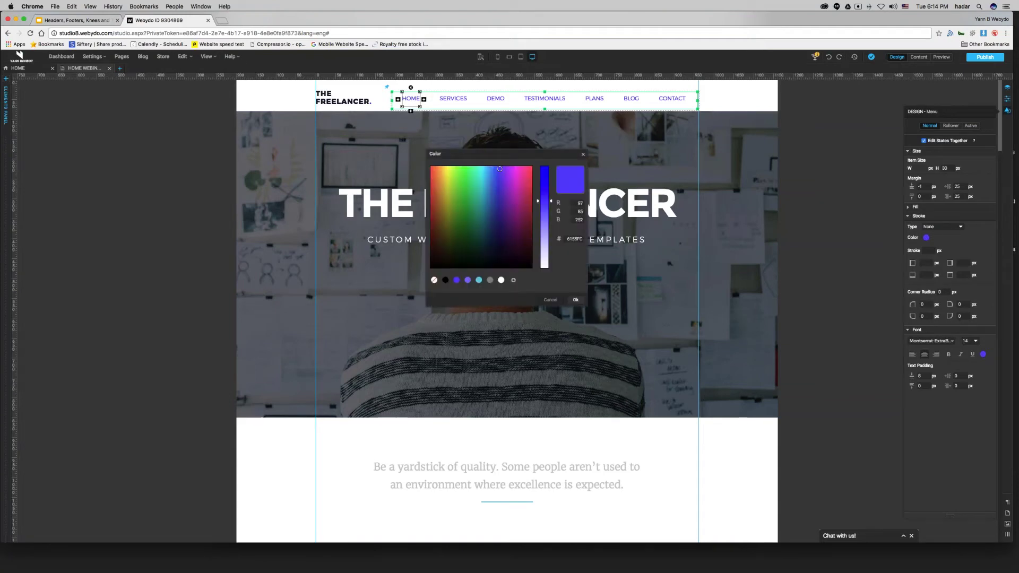
double_click(574, 239)
key(super+v)
click(575, 300)
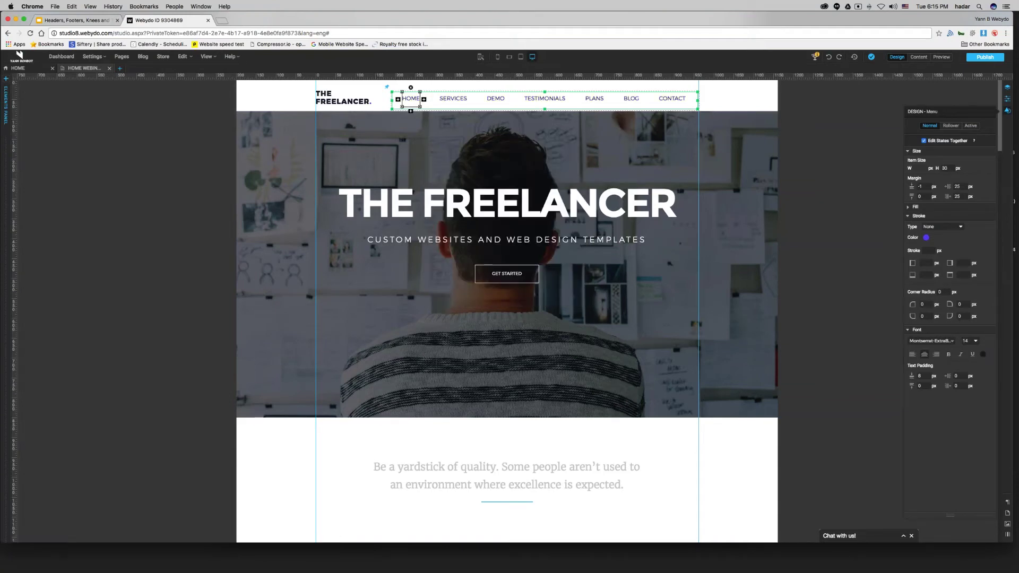
Color the text of the menu items' Rollover and Active states with the light-blue swatch
click(950, 126)
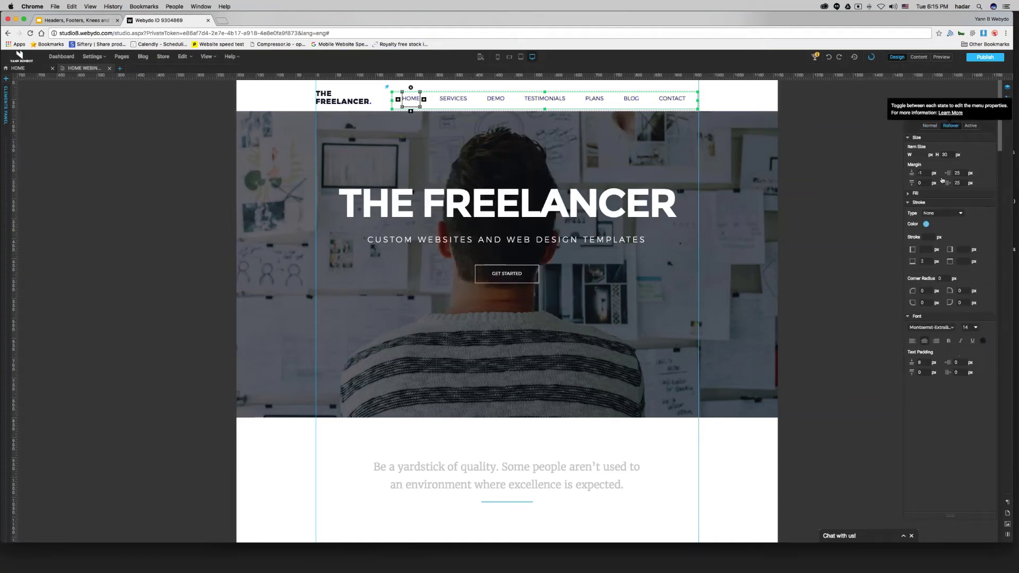
click(983, 341)
click(479, 280)
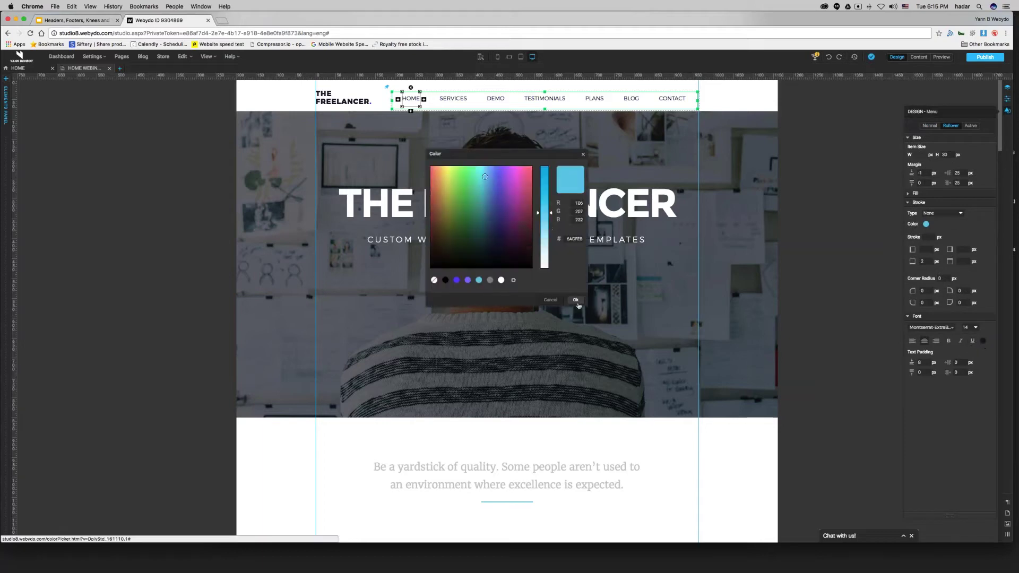
click(576, 300)
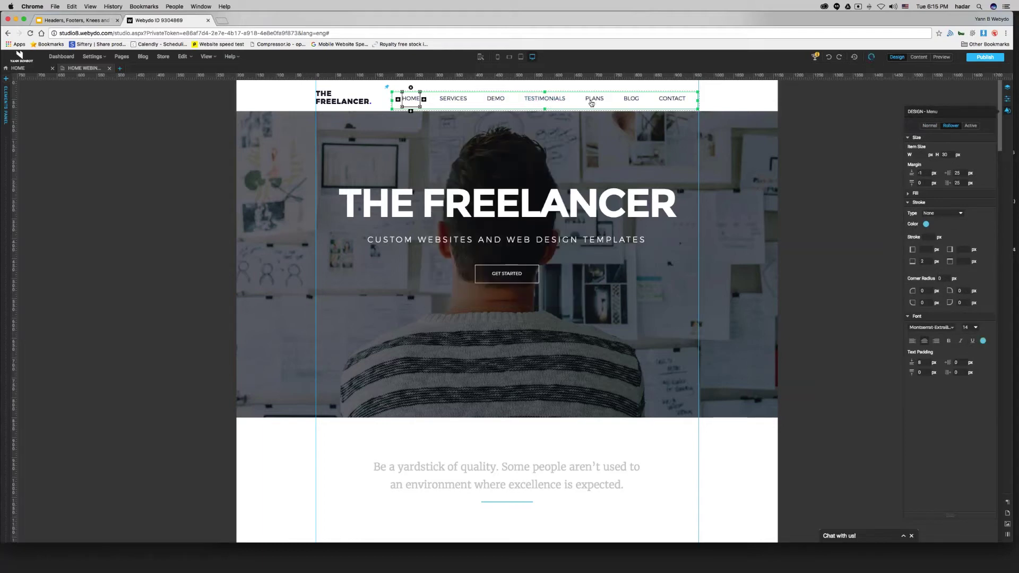
click(971, 126)
click(983, 340)
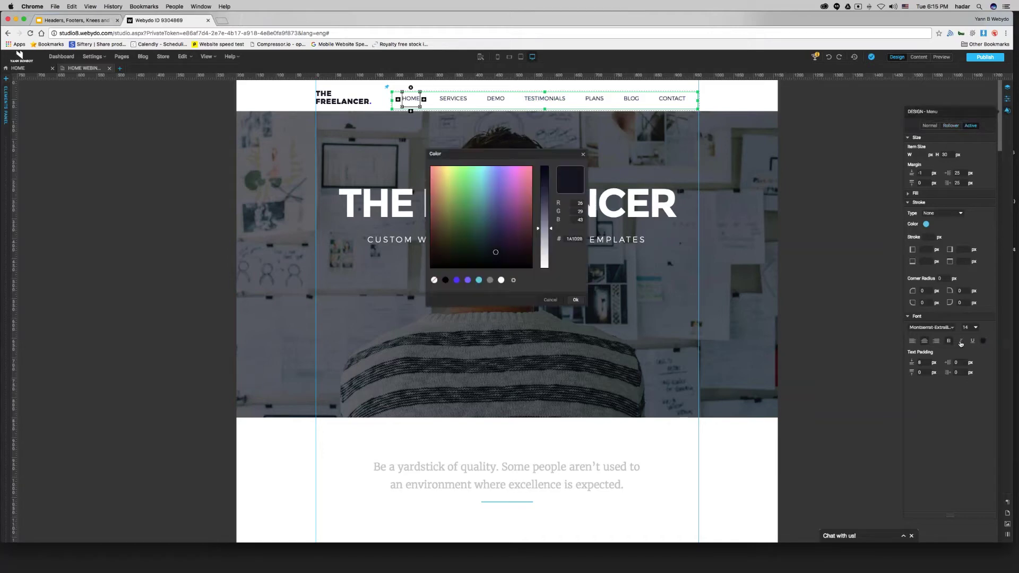
click(576, 300)
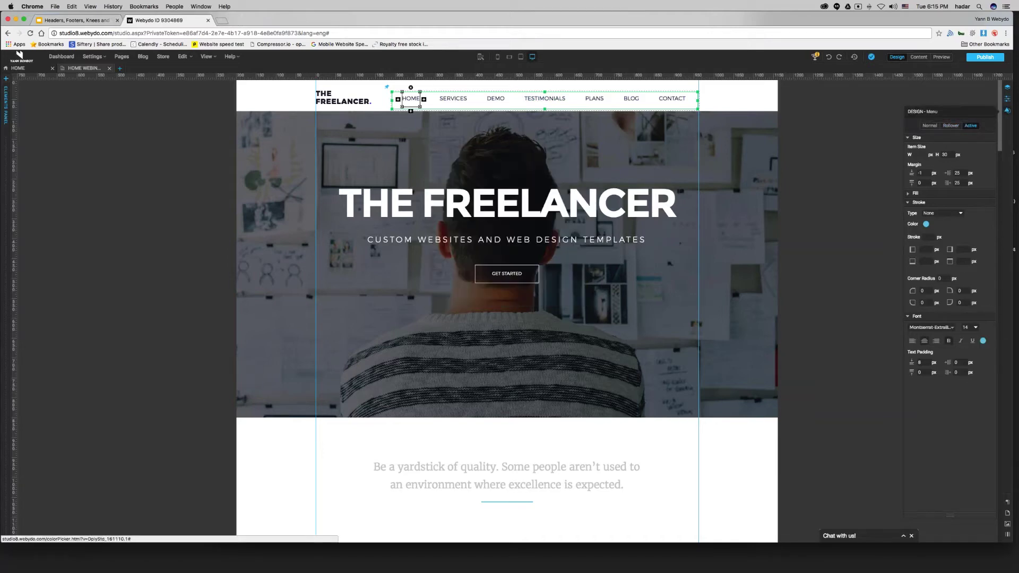
Deselect the menu and check that the logo and menu stay fixed in the header further down the page
click(192, 256)
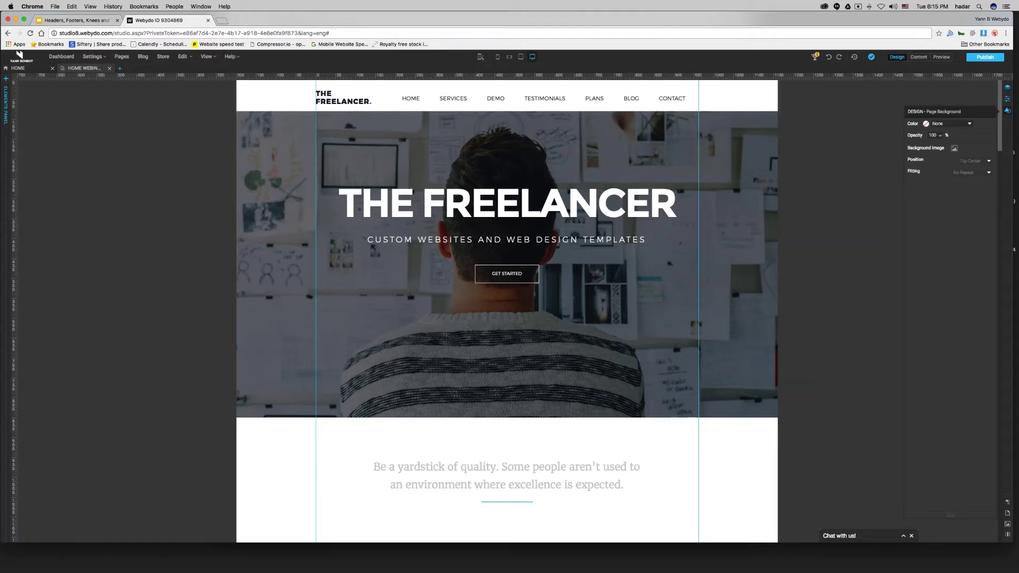
scroll(844, 149, down, 10)
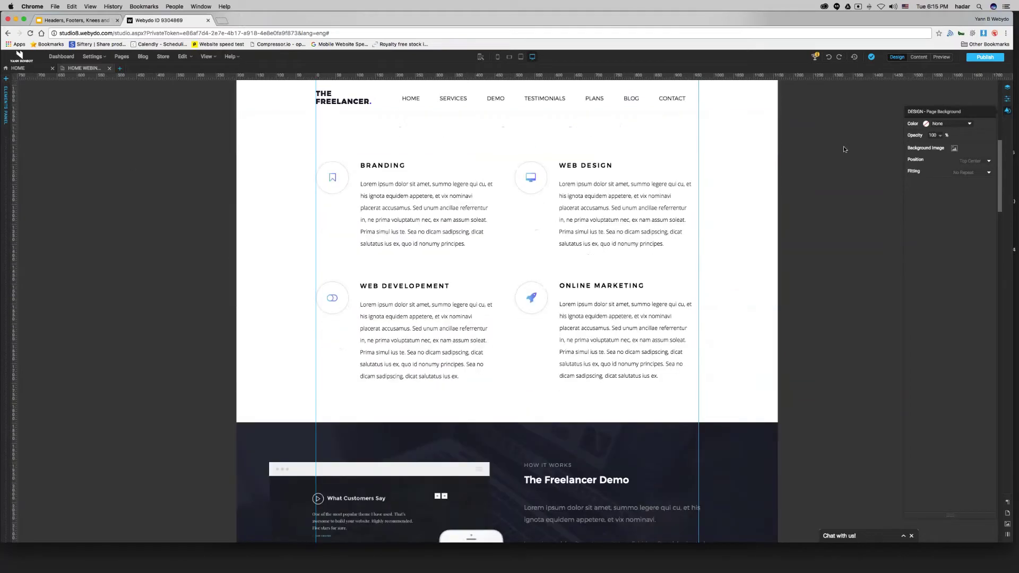
scroll(843, 149, down, 10)
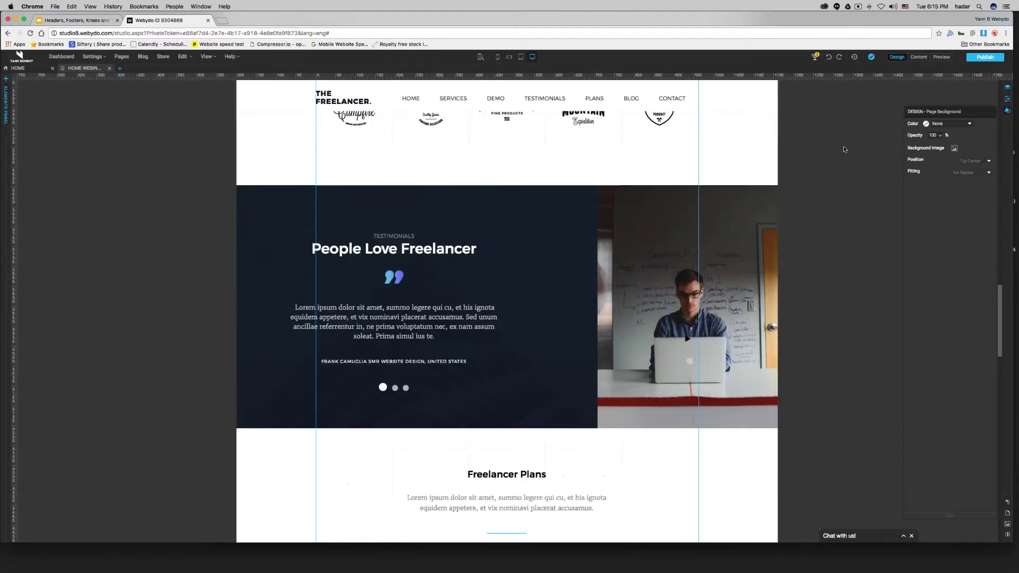
scroll(844, 149, up, 20)
Switch to the slide presentation and advance to the Parallax Headers slide listing the steps to build the header
click(74, 21)
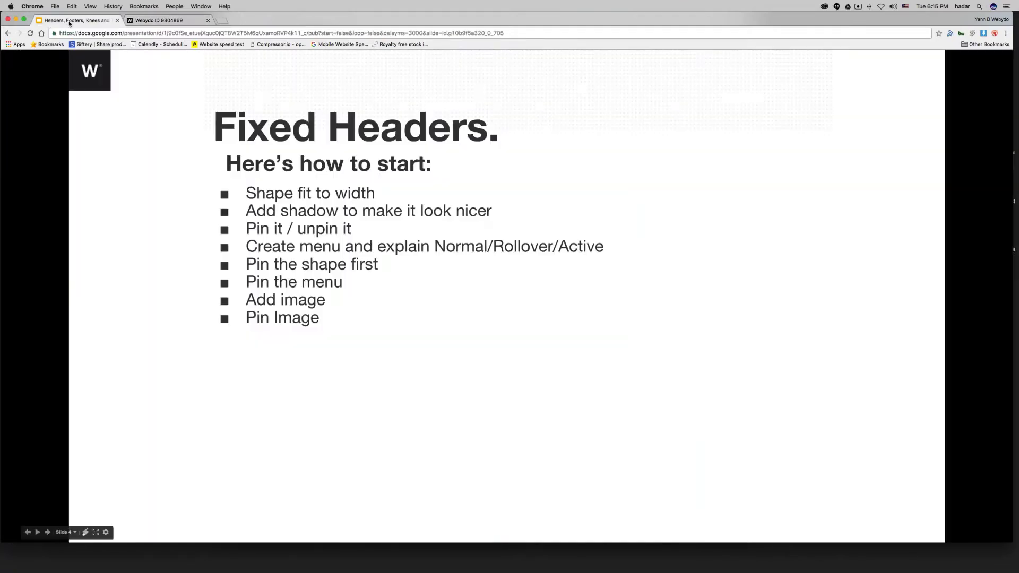
key(Right)
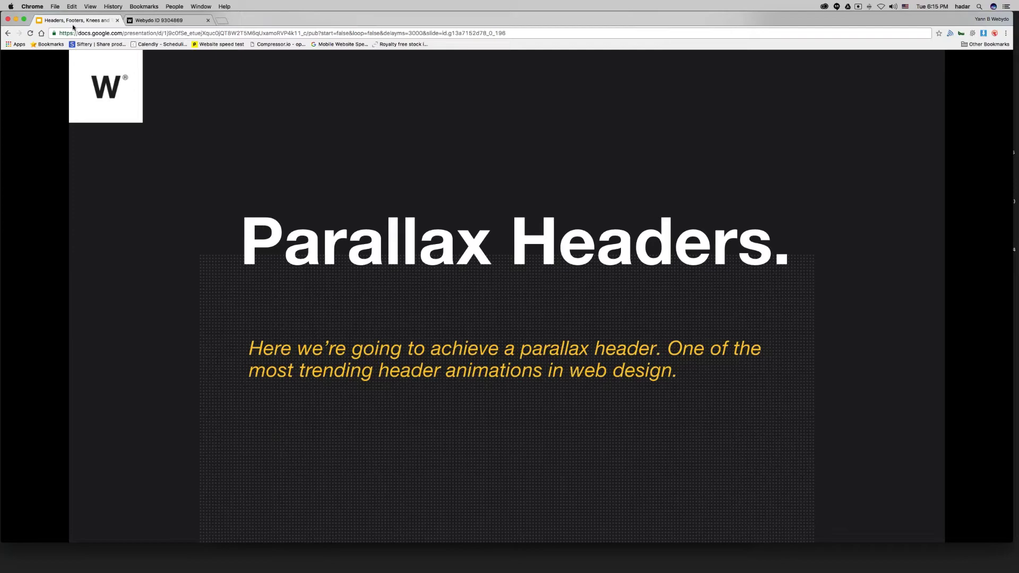
key(Right)
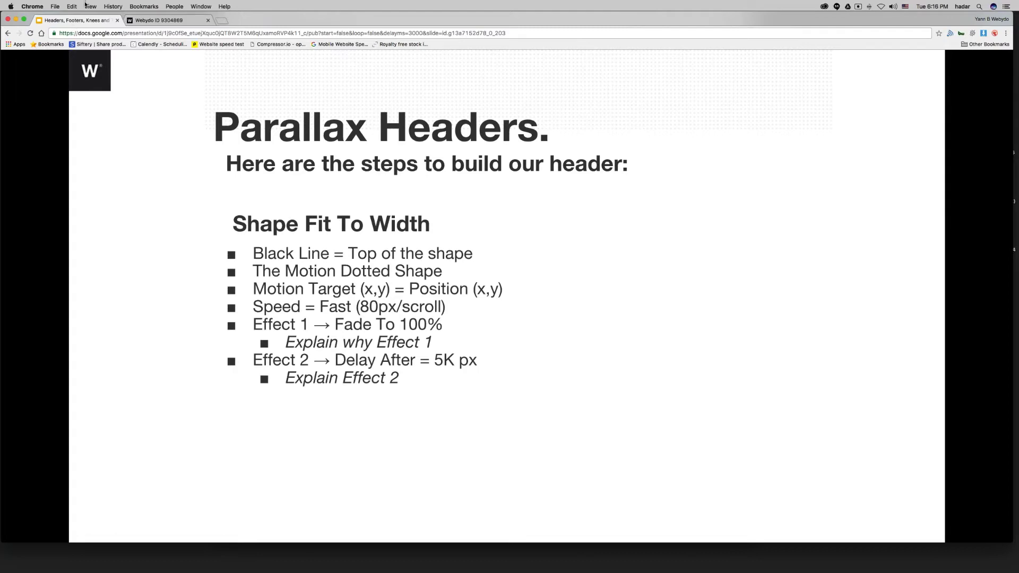
key(ctrl+Up)
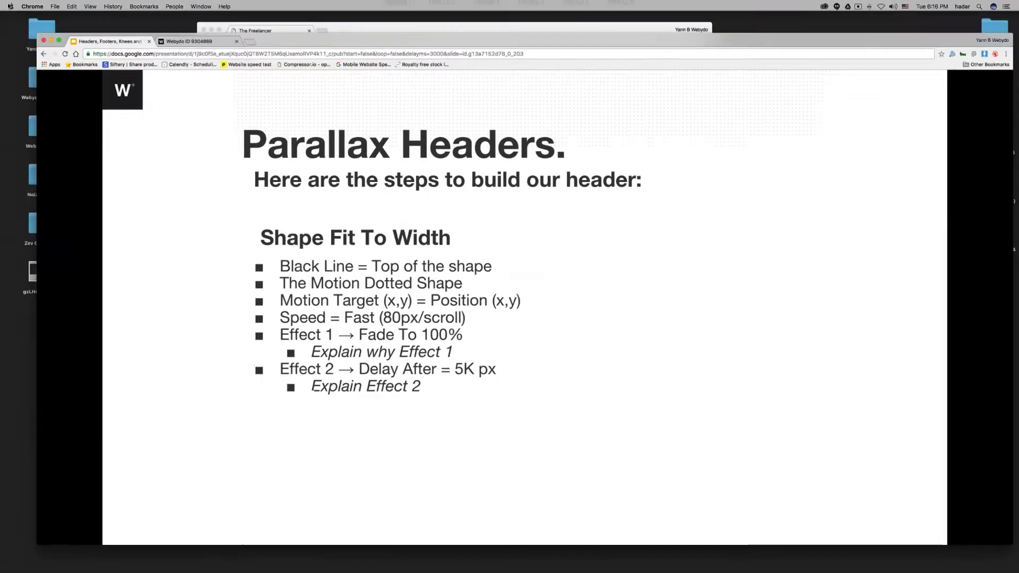
click(471, 262)
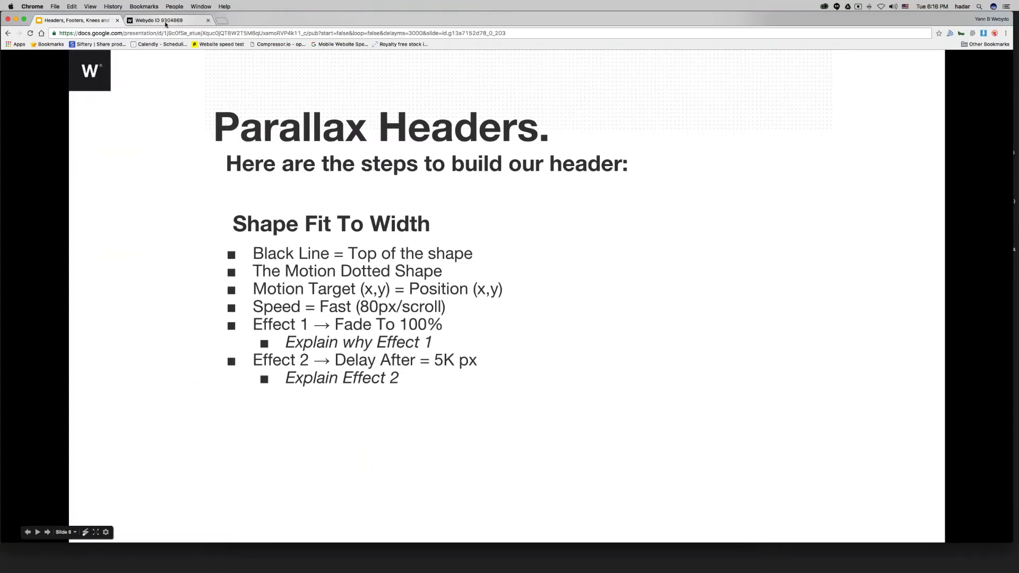
Return to the Webydo editor and delete the THE FREELANCER. logo text from the header
click(166, 21)
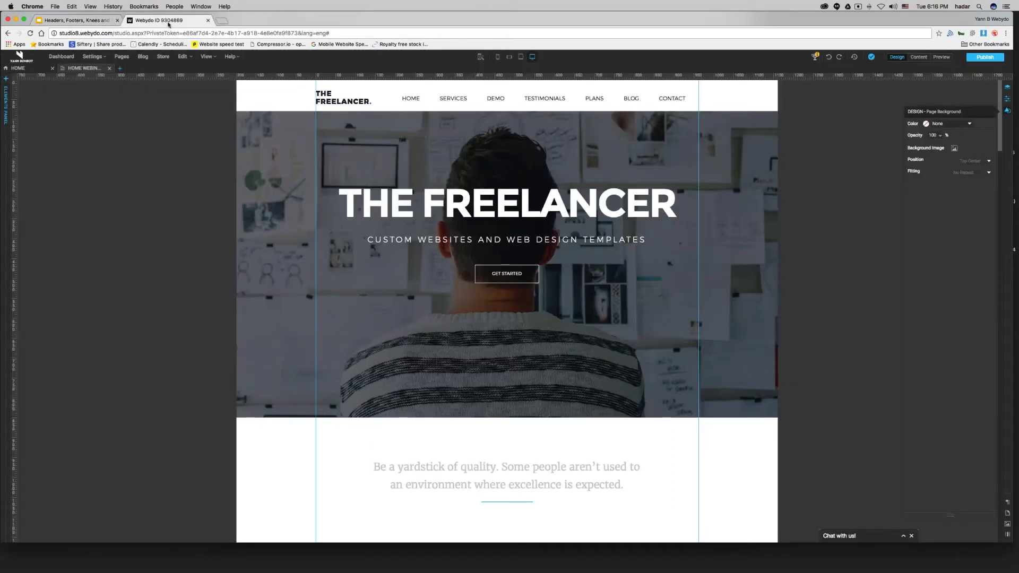
click(336, 97)
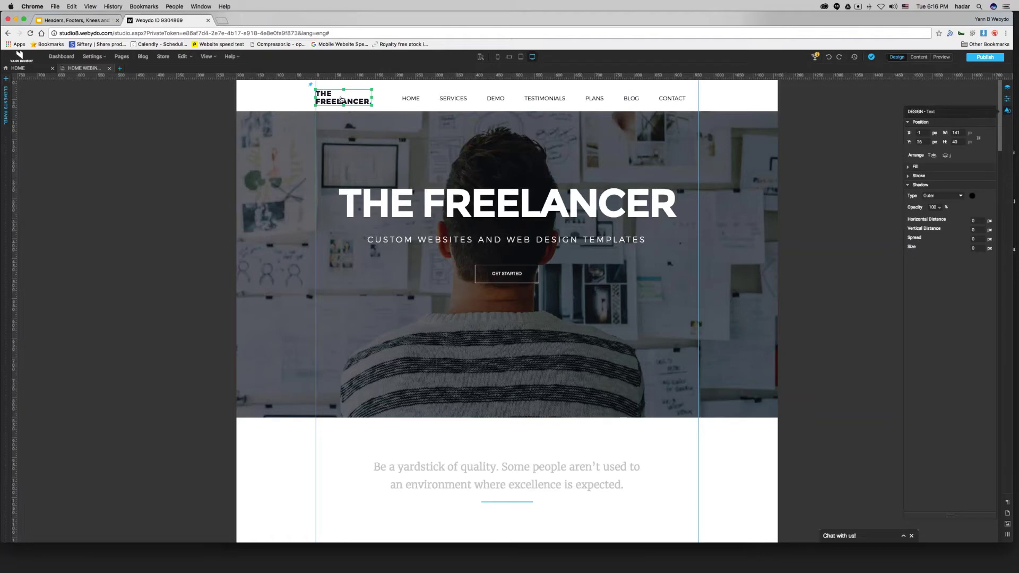
key(Delete)
Move the white header shape down over the hero image and move the menu out of it, beyond the page's left edge
click(342, 100)
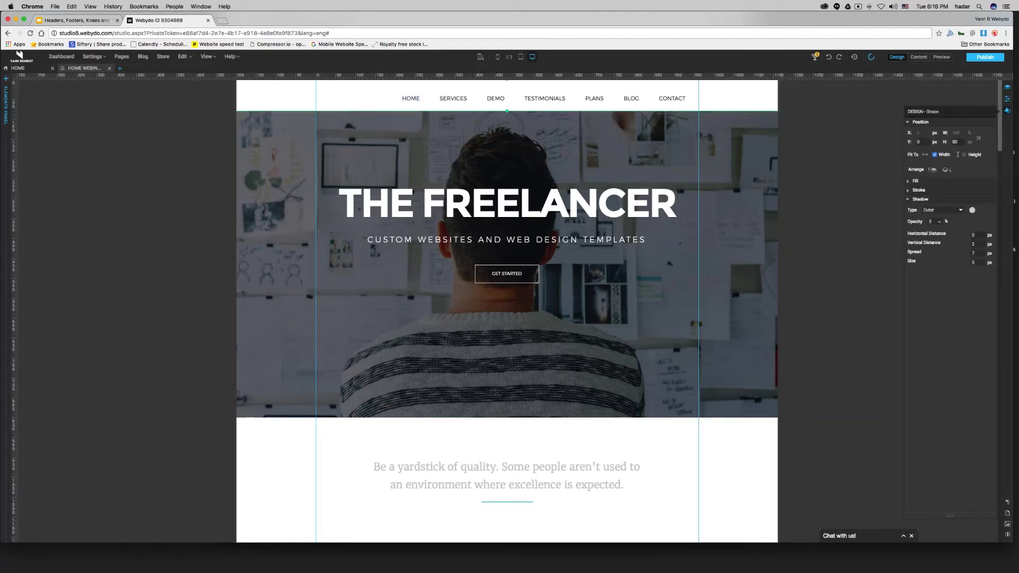
drag(355, 96, 355, 147)
drag(431, 98, 50, 271)
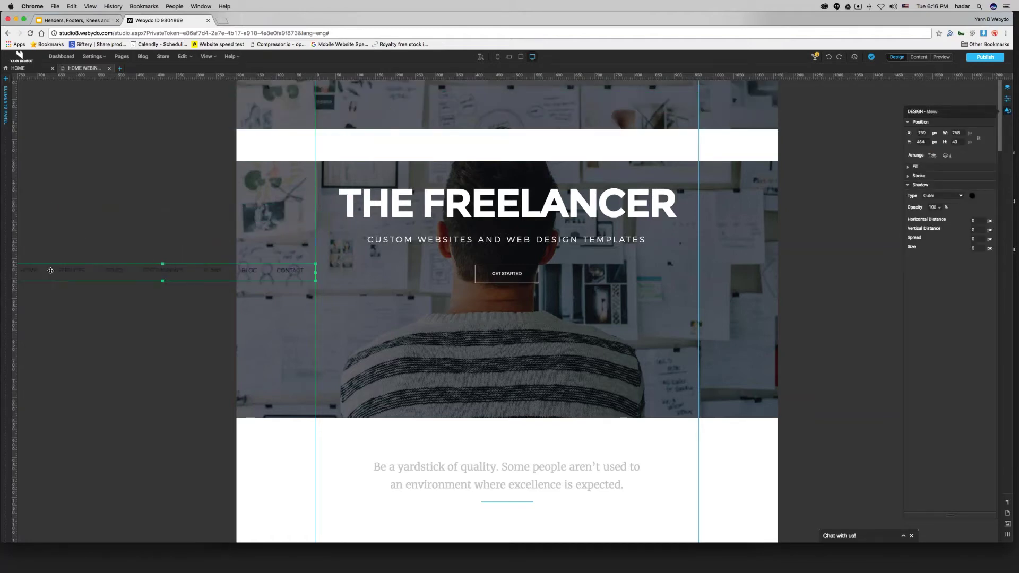
Unpin the white header shape from its fixed position and move it up over the hero image to Y 110 px
click(372, 155)
right_click(388, 152)
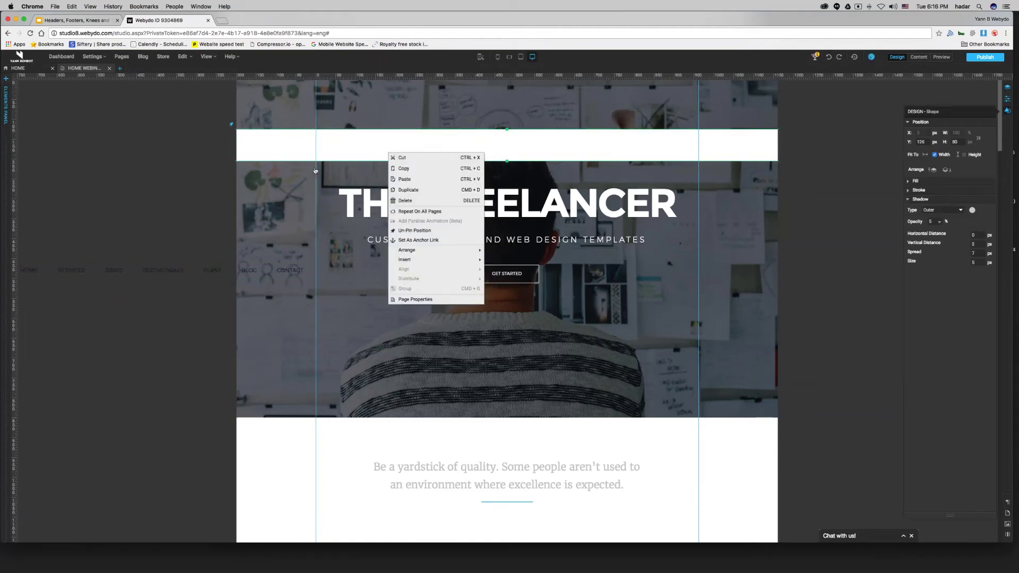
click(414, 230)
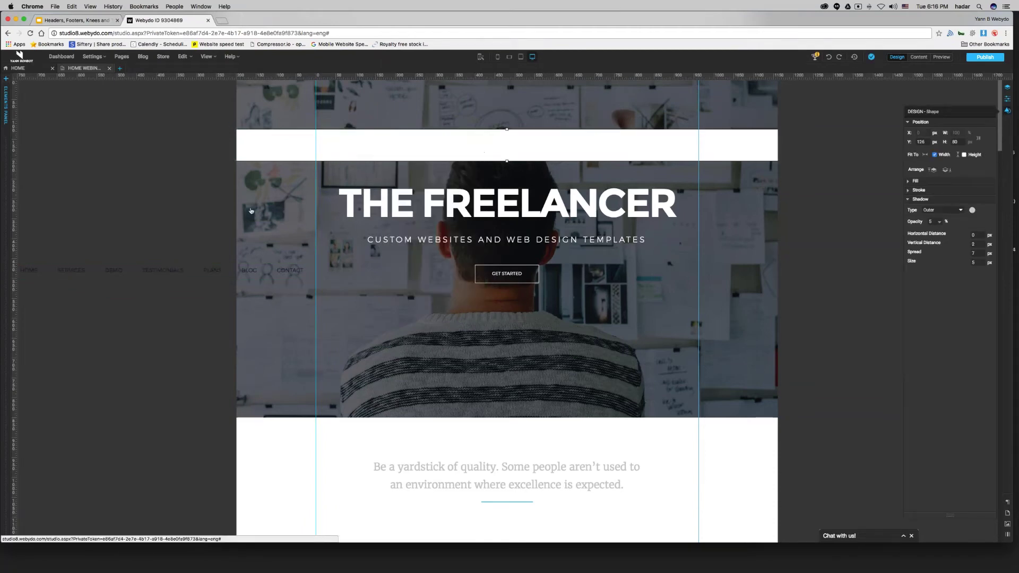
click(168, 181)
drag(406, 145, 409, 137)
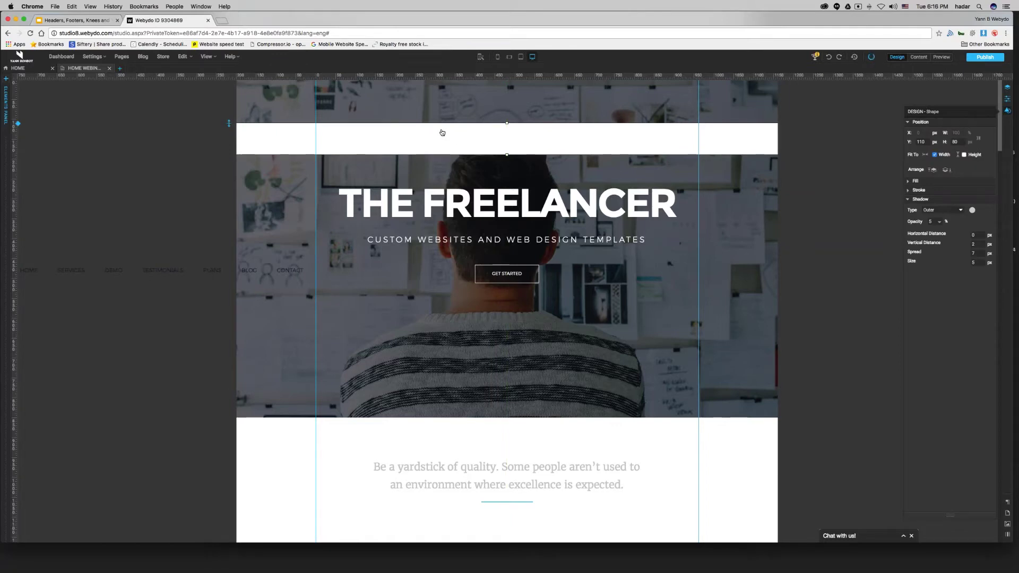
Unpin the menu that sits beyond the page's left edge from its fixed position
click(190, 272)
right_click(187, 276)
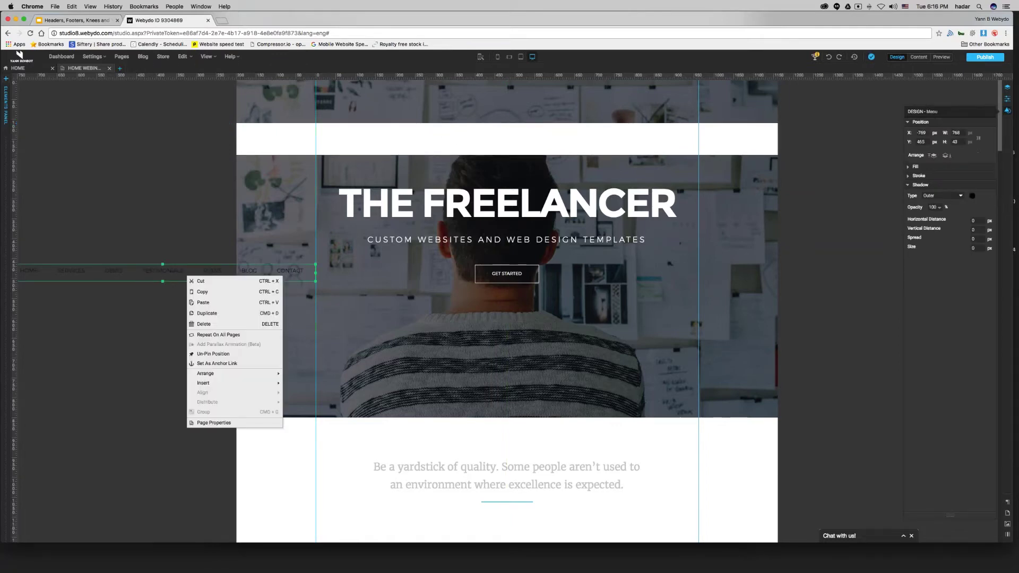
click(169, 342)
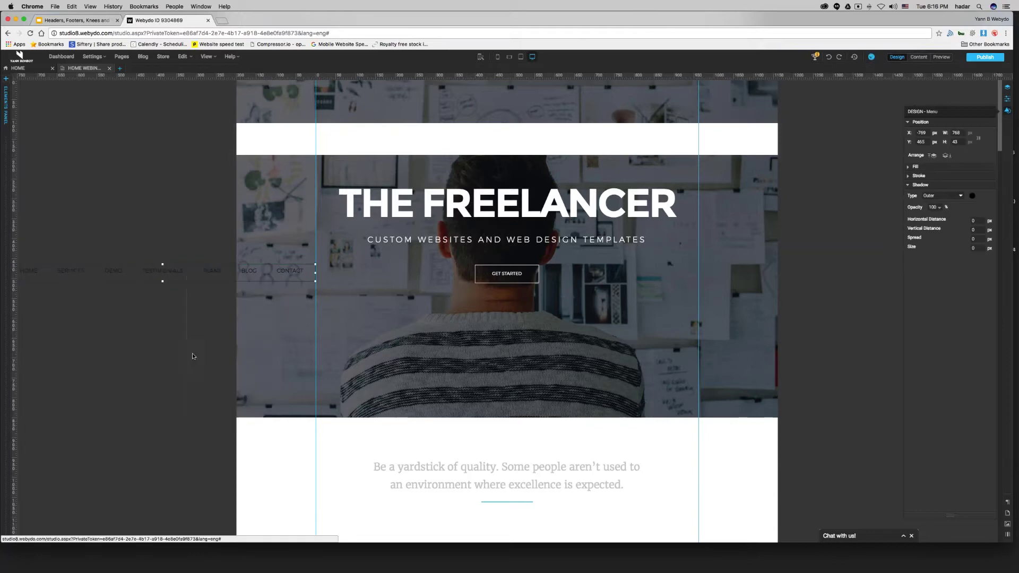
Add parallax animation to the white header shape, with its start line just above the shape and its motion target low over the hero image
click(459, 135)
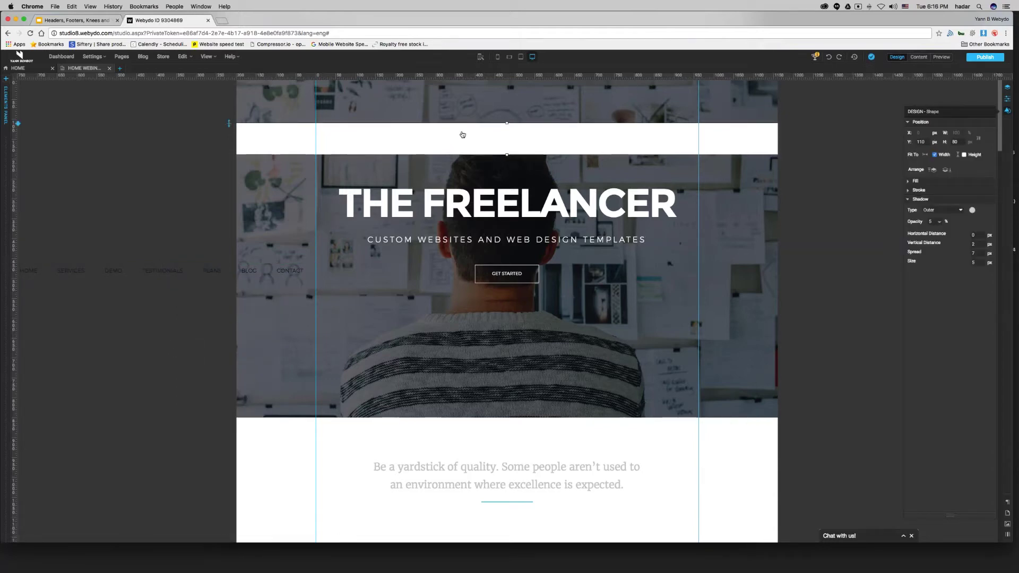
right_click(461, 135)
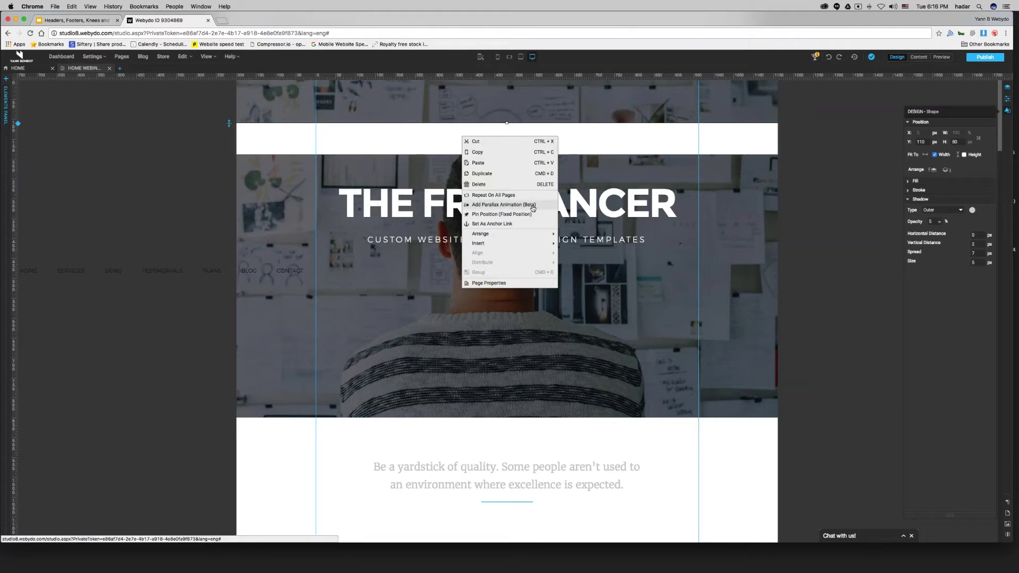
click(549, 203)
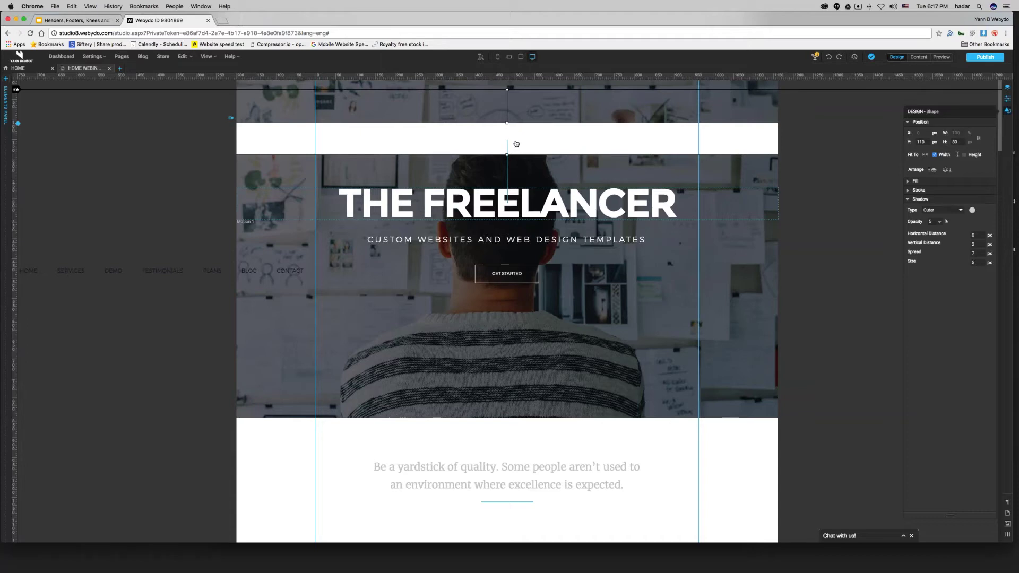
drag(528, 92, 529, 110)
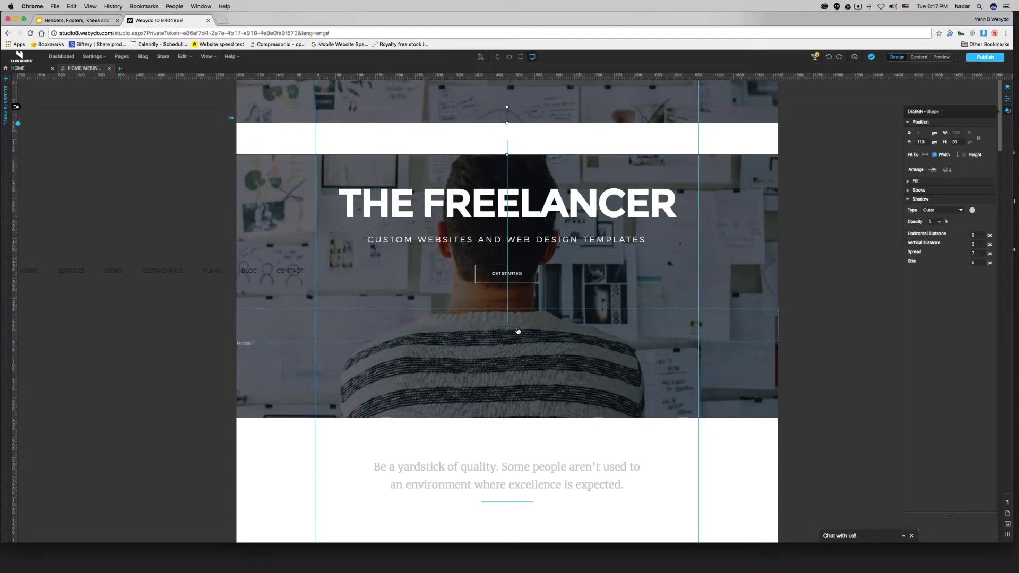
Preview how the white header shape moves while the page scrolls, and return to design mode
click(938, 60)
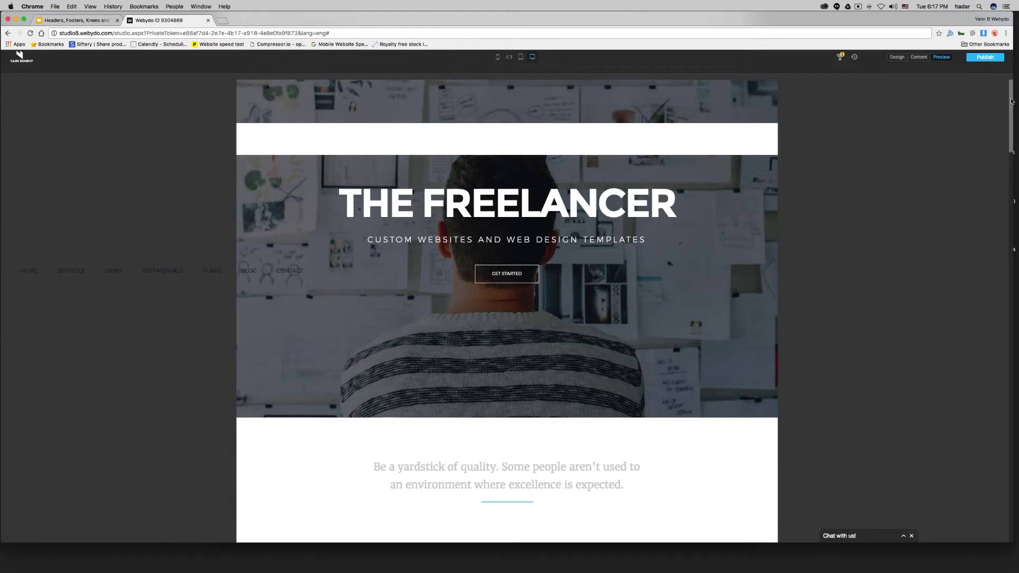
mouse_move(1011, 100)
mouse_down()
mouse_move(1009, 133)
mouse_move(1002, 88)
mouse_up()
click(897, 56)
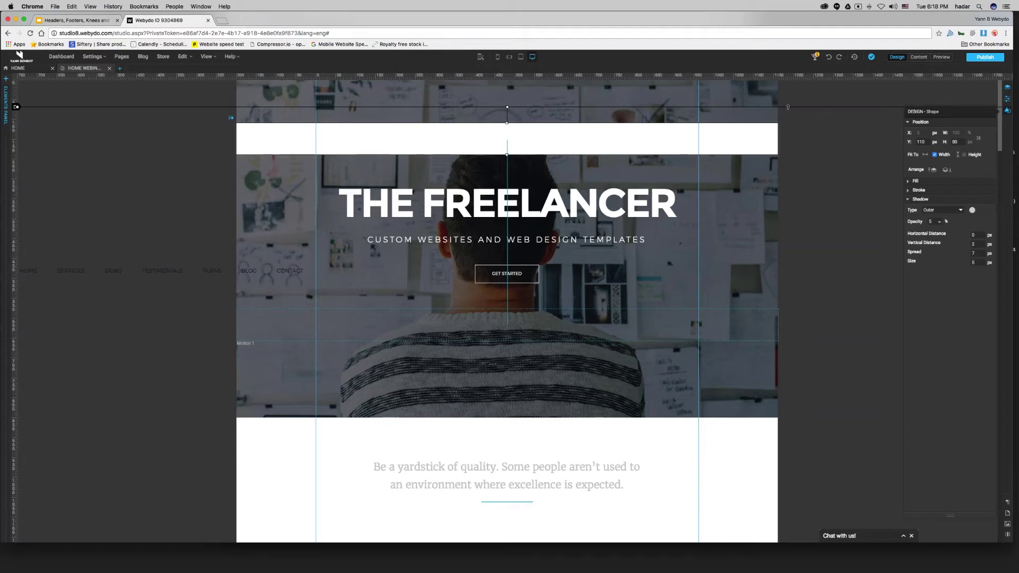
Align the parallax start line with the white shape's upper edge and set the Y target of Motion Path 1 to 110 px
drag(787, 107, 787, 123)
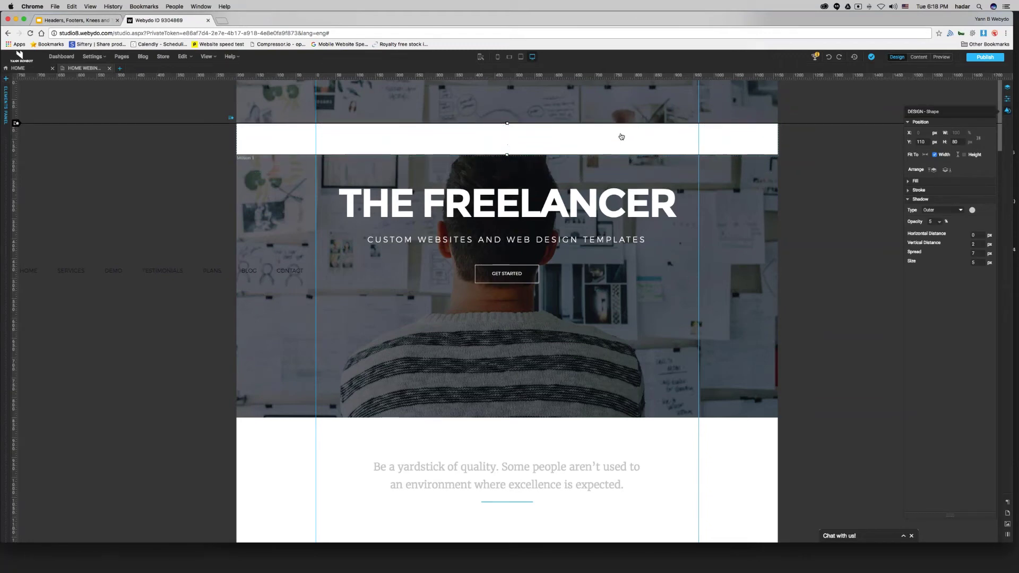
drag(621, 137, 623, 185)
drag(933, 111, 409, 82)
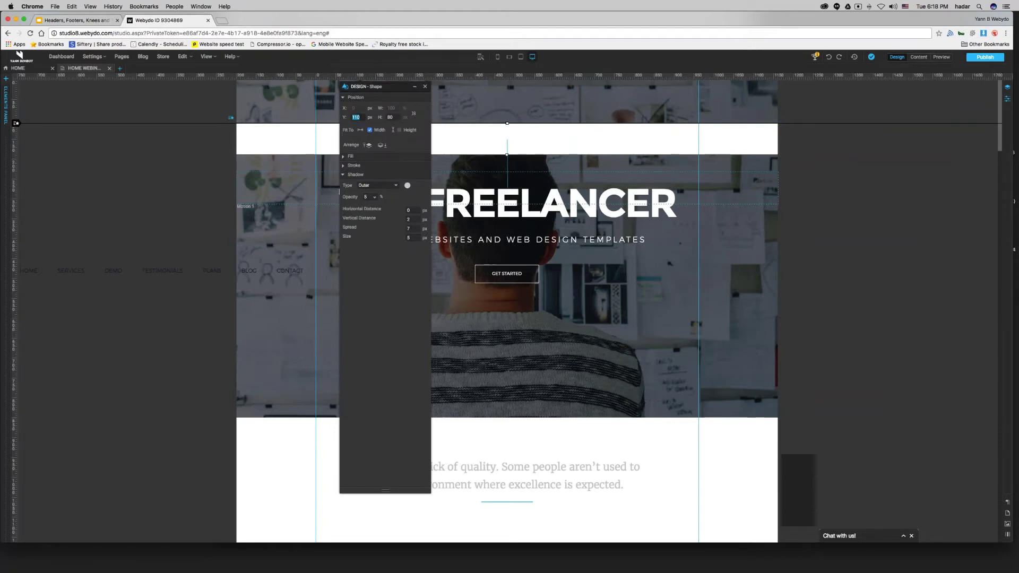
click(1007, 99)
drag(955, 99, 476, 86)
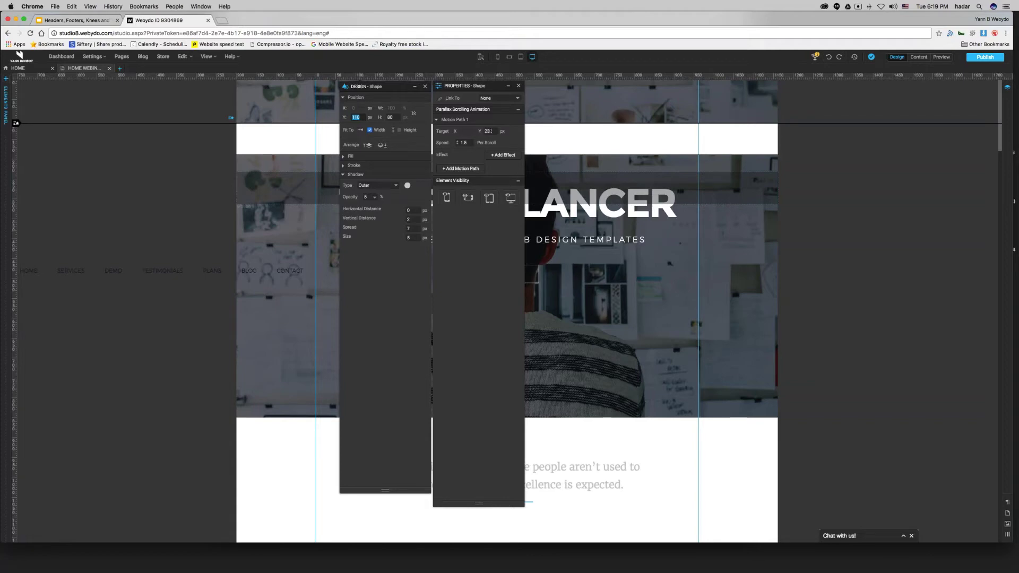
click(488, 131)
text(110)
key(Return)
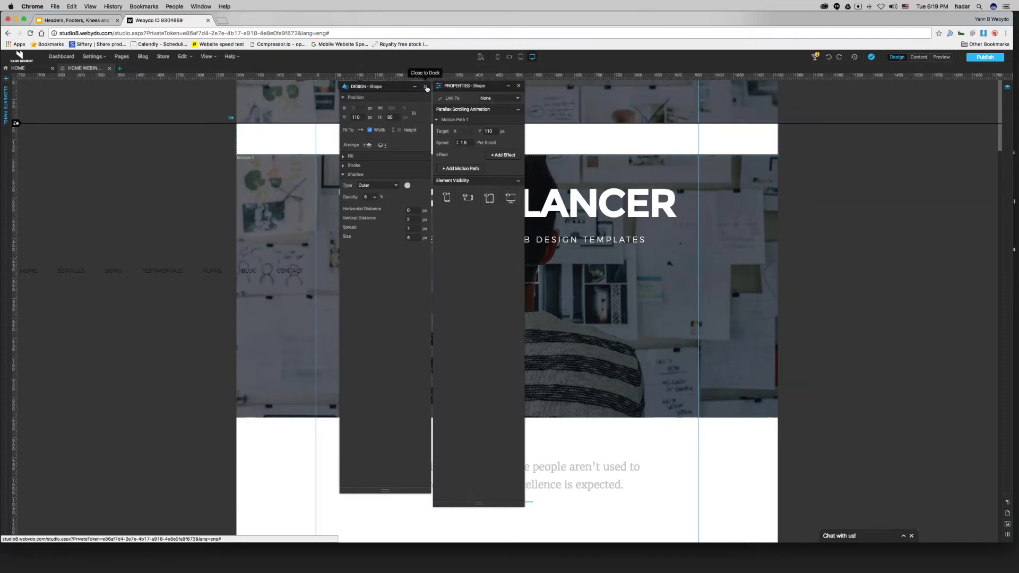
Place the Design panel clear of the hero title and set the speed of Motion Path 1 to 80 per scroll
click(424, 85)
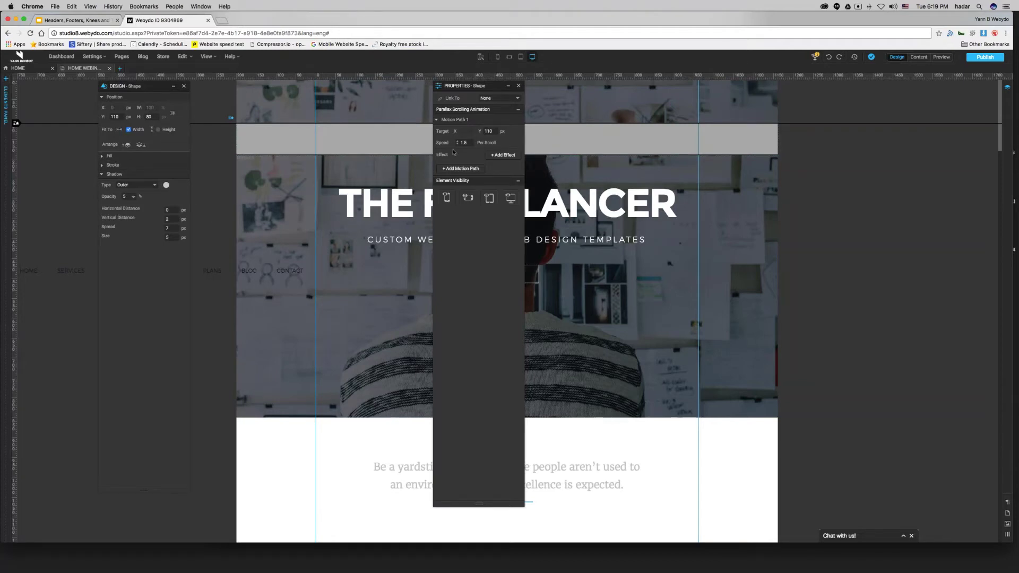
scroll(999, 106, down, 2)
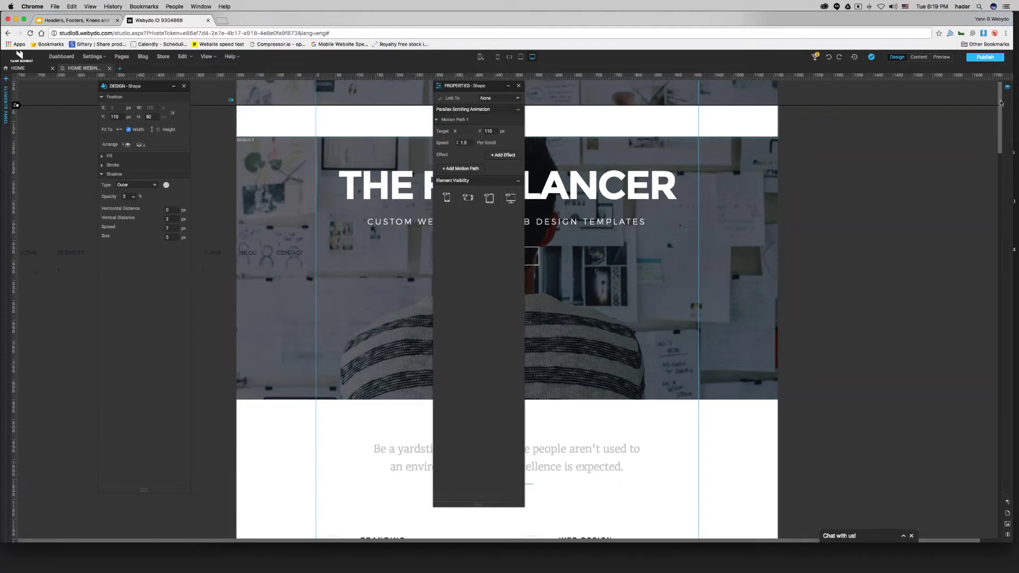
drag(999, 105, 999, 106)
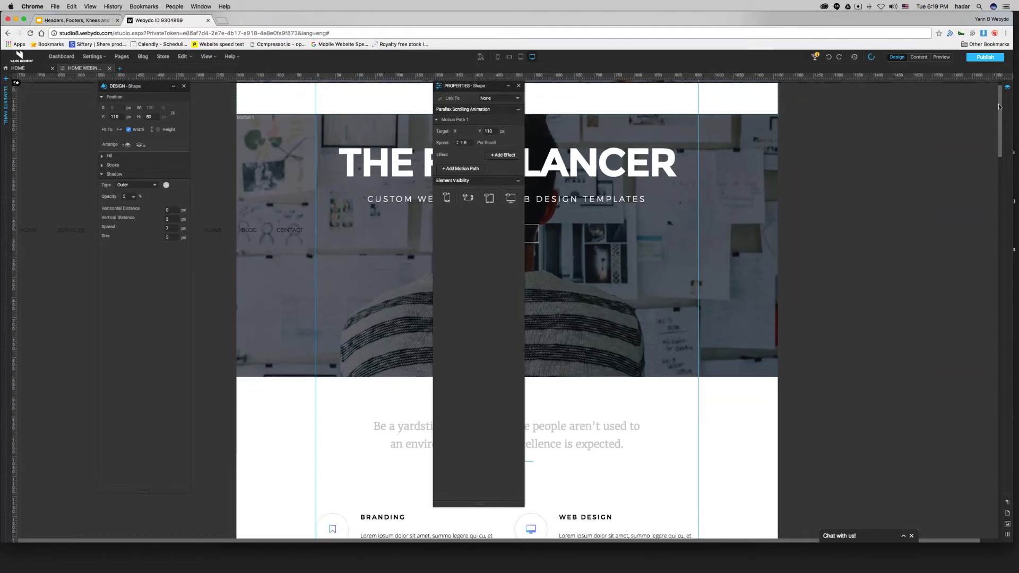
scroll(999, 106, down, 1)
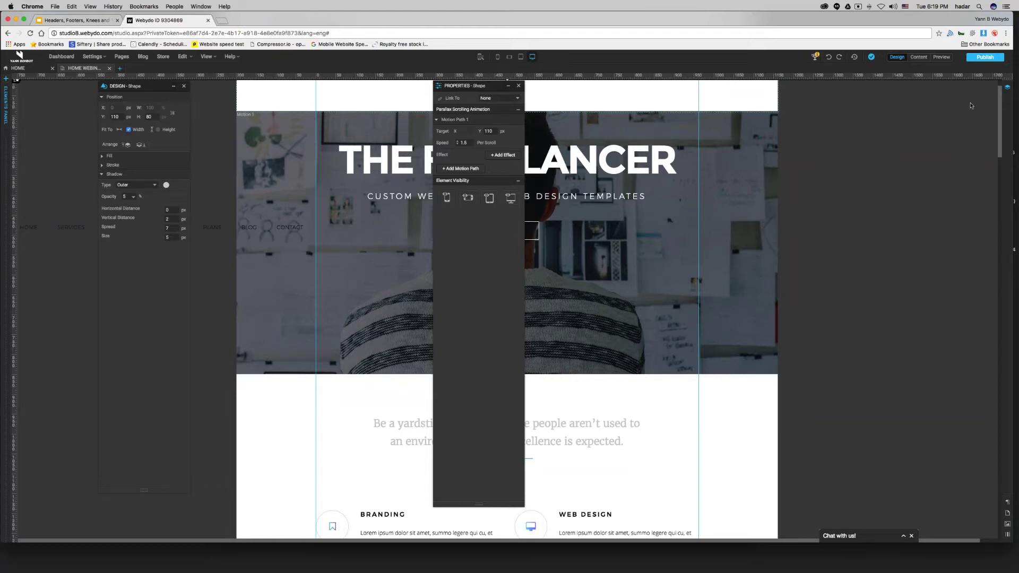
double_click(463, 143)
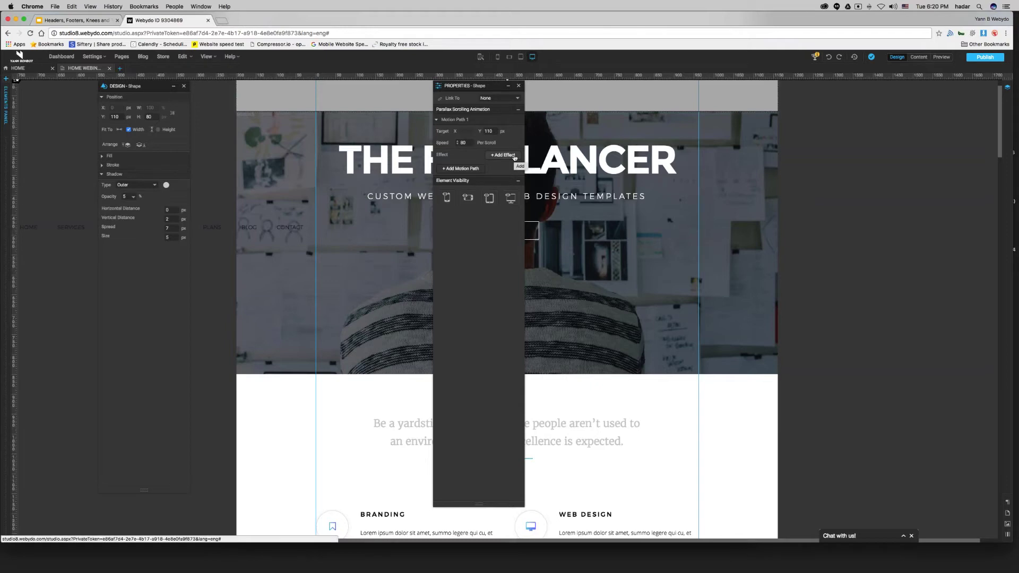
Add a Fade To effect at 100% and a Delay After effect at 100 px to the shape's Motion Path 1
scroll(682, 128, up, 1)
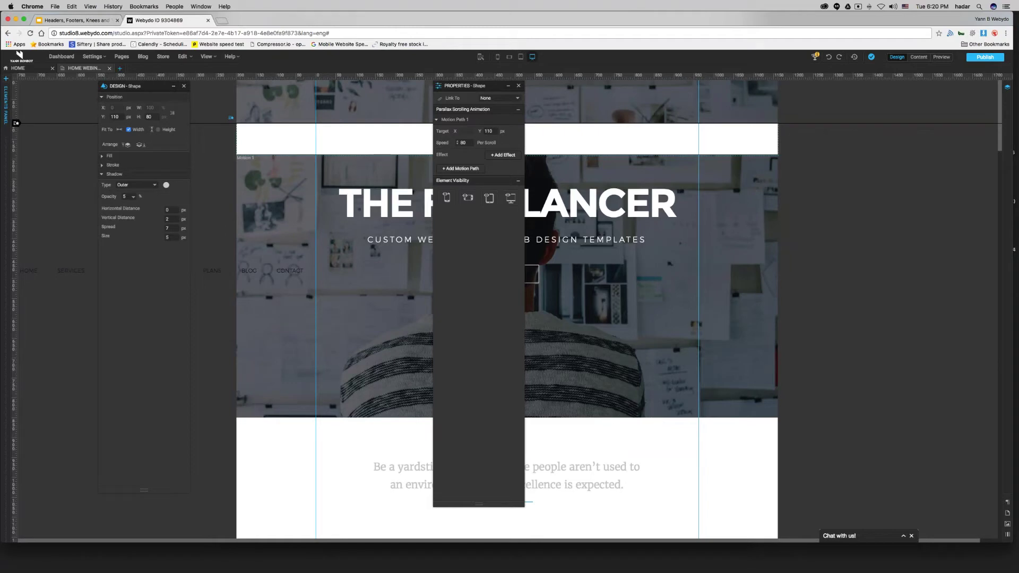
click(503, 155)
click(454, 163)
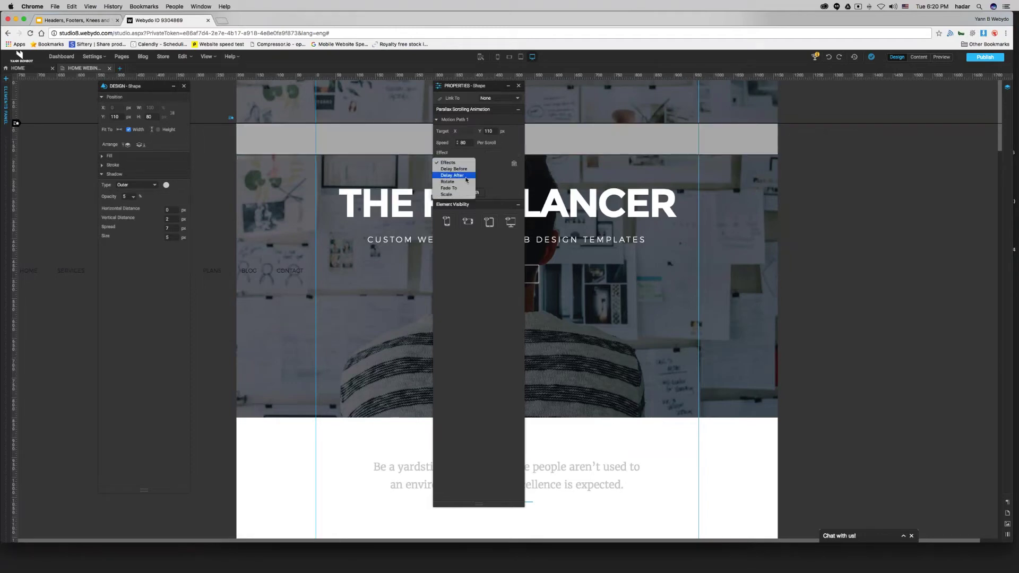
click(465, 188)
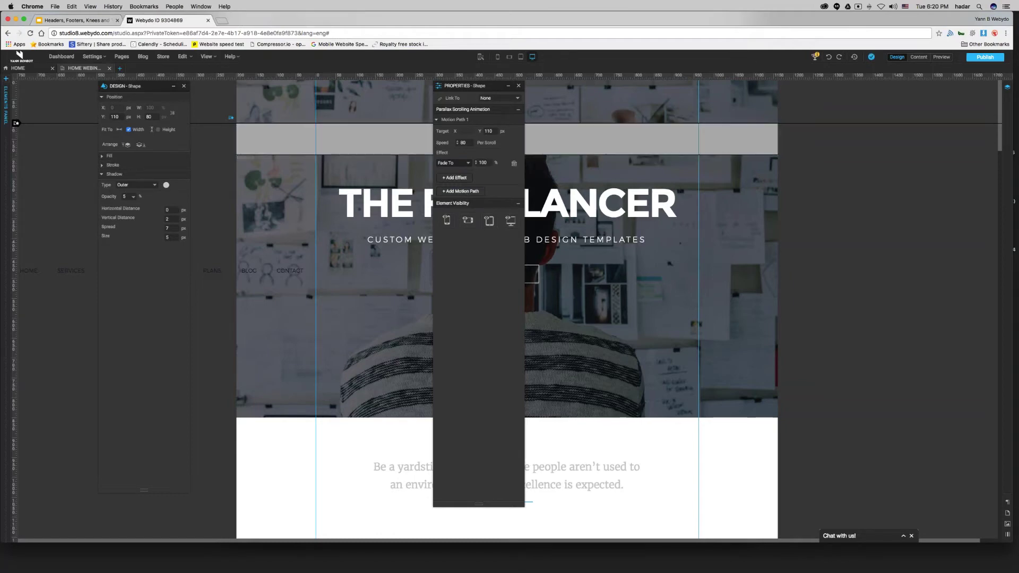
click(461, 177)
click(462, 175)
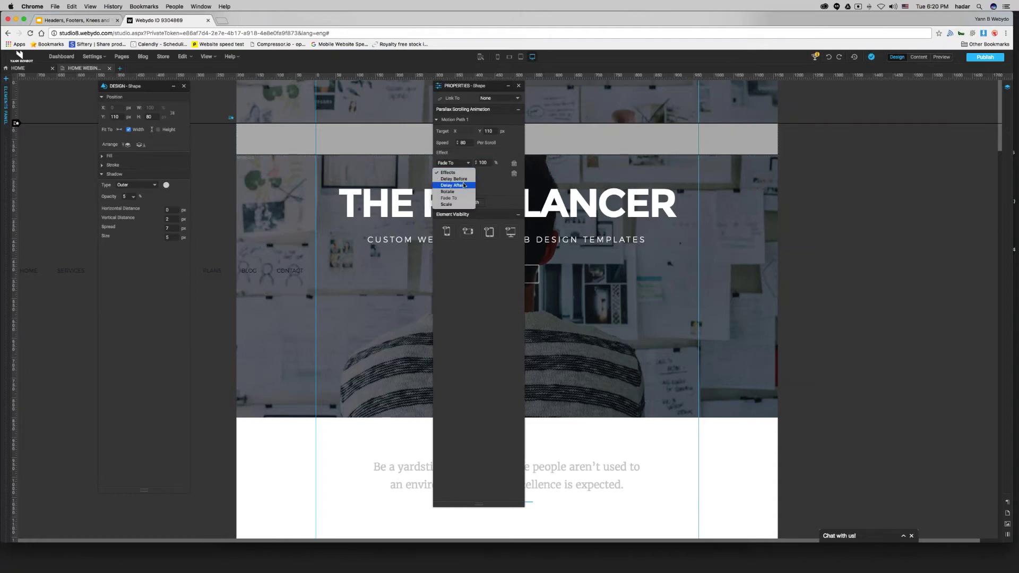
click(452, 185)
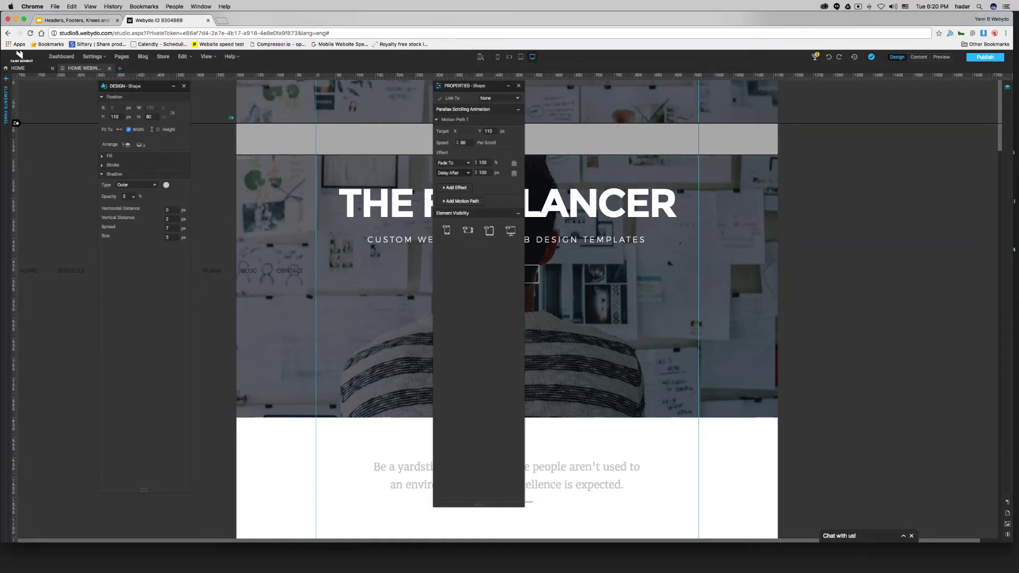
Examine the position of the Content guide near the end of the page as a reference for the Delay After distance
click(987, 129)
drag(1000, 125, 1000, 130)
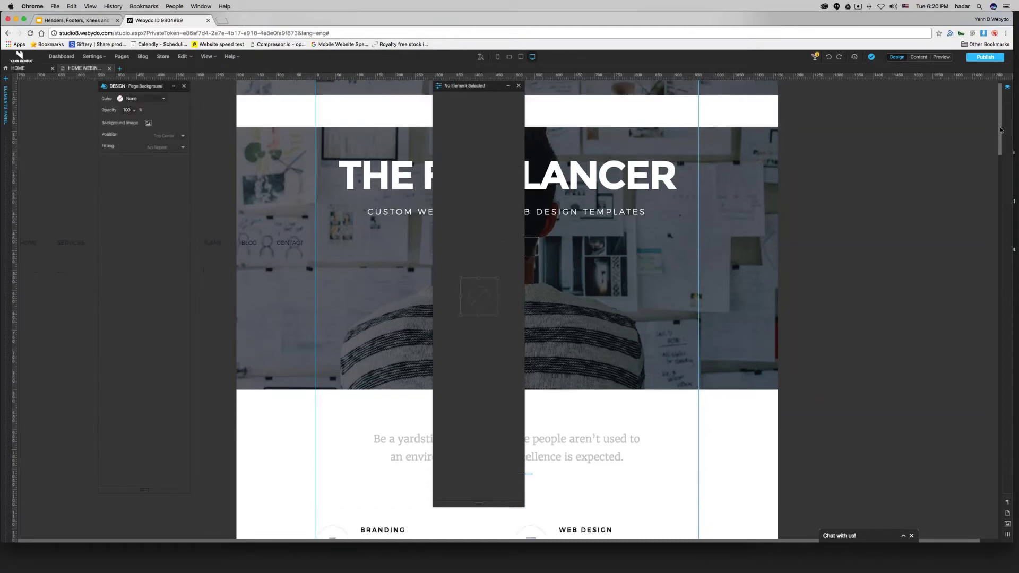
scroll(1001, 129, down, 1)
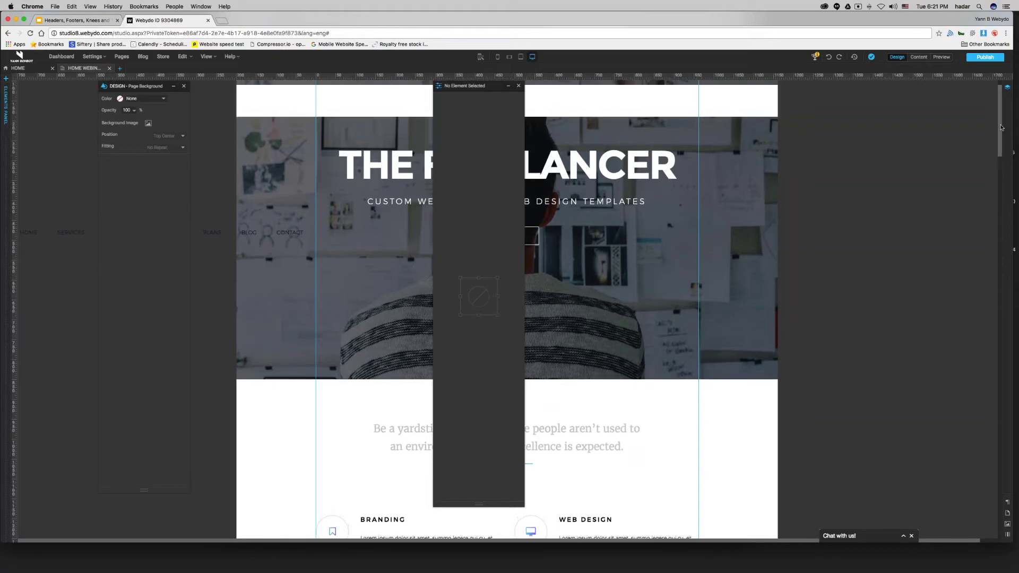
mouse_move(999, 127)
mouse_down()
mouse_move(1002, 141)
mouse_move(1002, 129)
mouse_up()
click(596, 184)
click(483, 172)
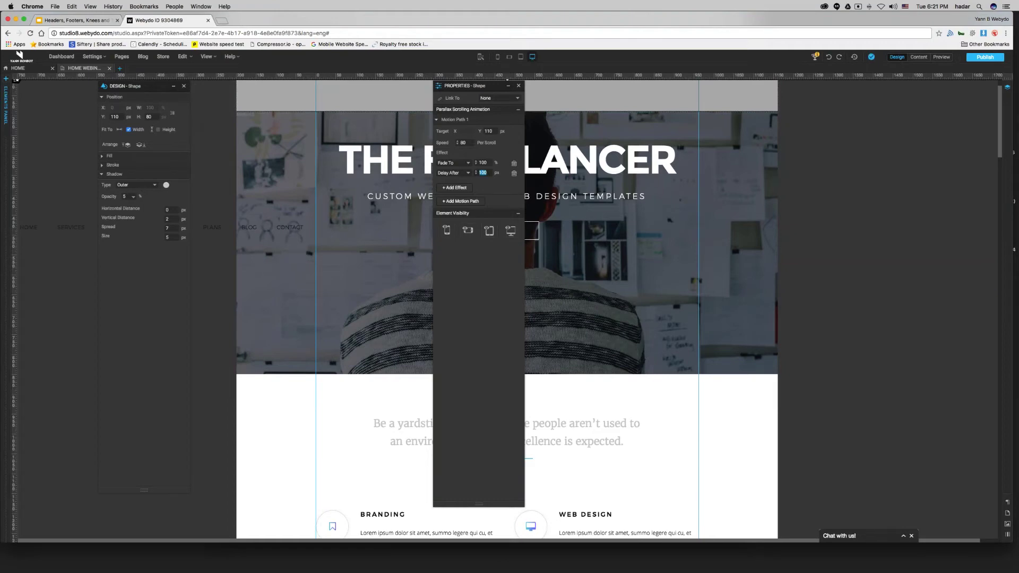
click(944, 133)
drag(998, 157, 940, 538)
mouse_move(29, 298)
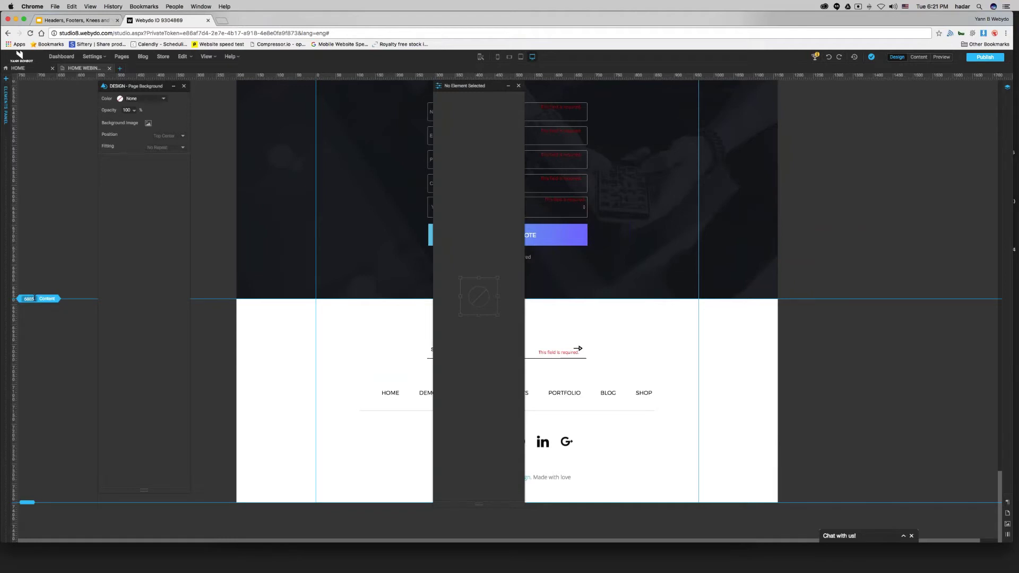
scroll(671, 216, up, 20)
Set the white header shape's Delay After distance to 6886 px
click(644, 149)
drag(485, 173, 454, 173)
text(6886)
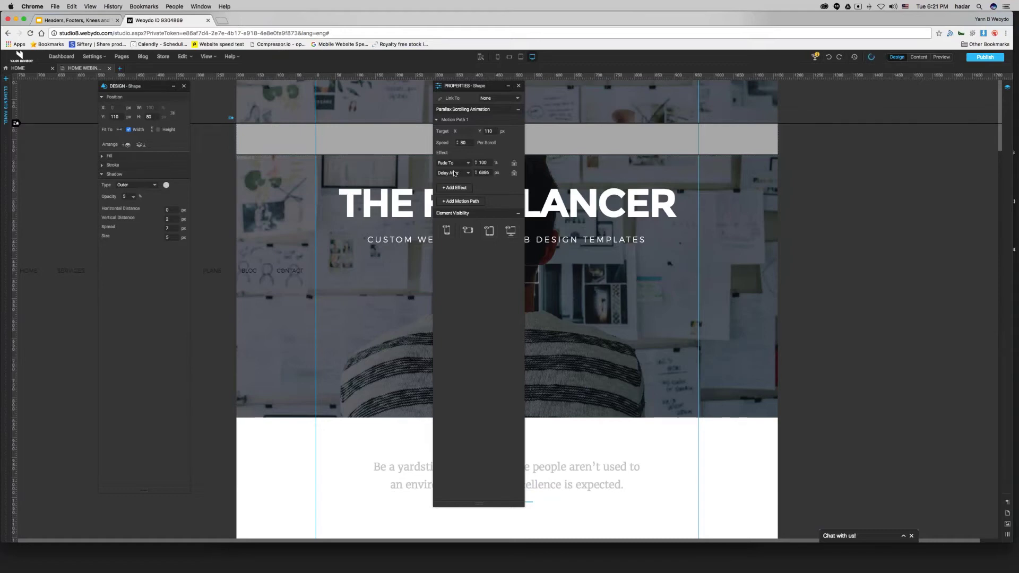
Publish the page with the parallax header and open the live version
key(ctrl+Up)
click(931, 244)
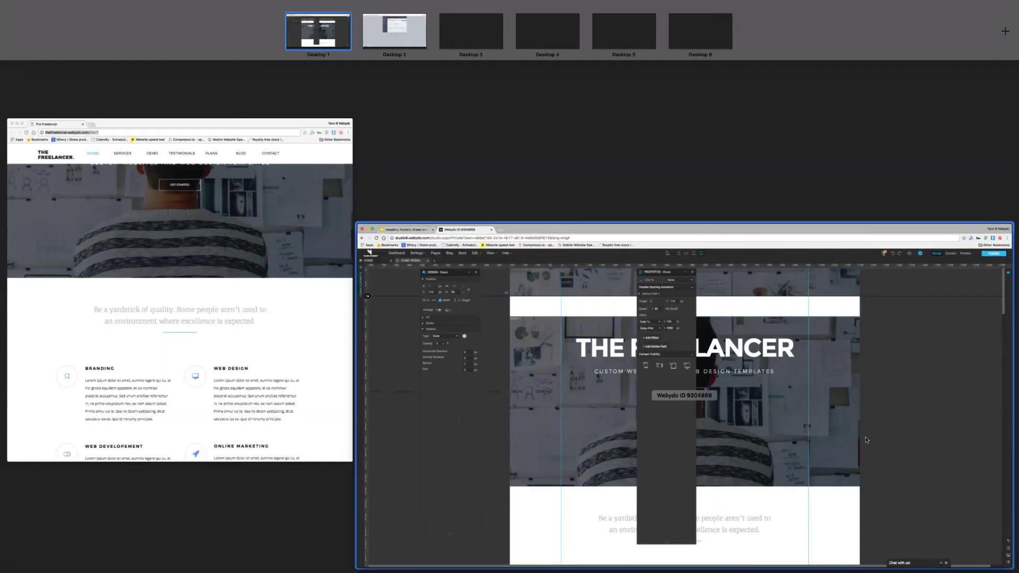
click(985, 57)
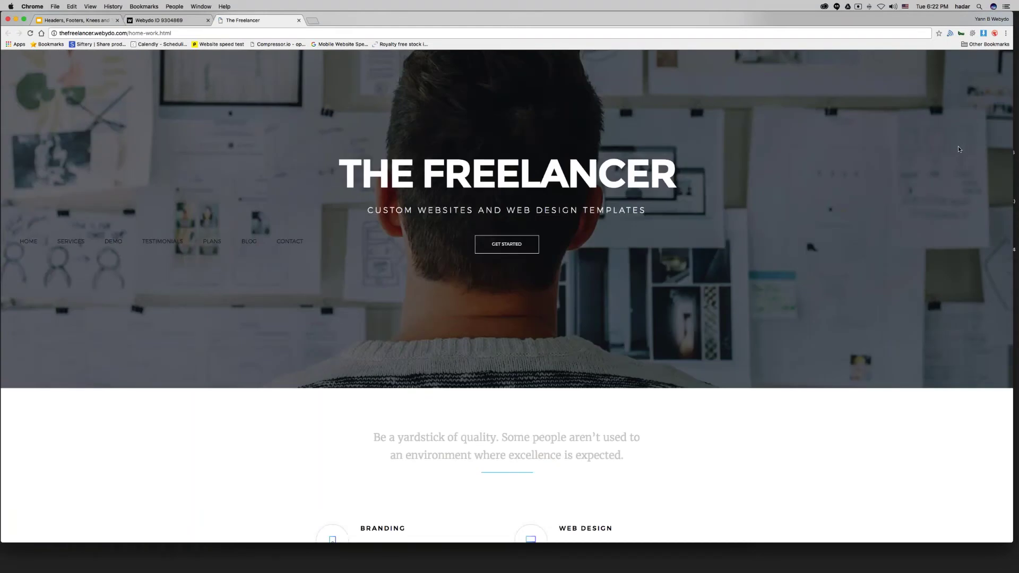
Check how the white header bar behaves on the published page from the hero image down to the services section
scroll(957, 149, down, 2)
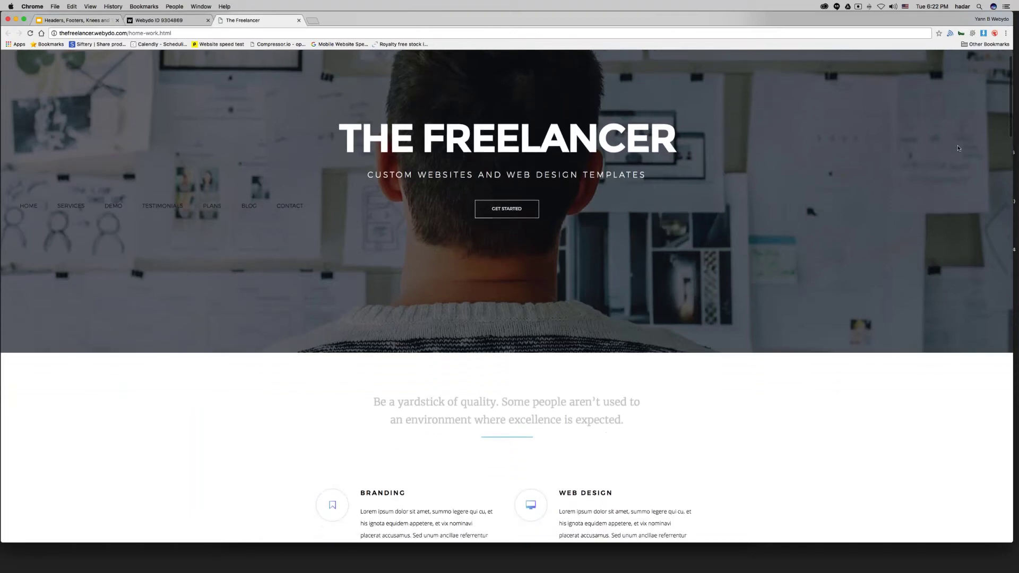
scroll(958, 148, down, 1)
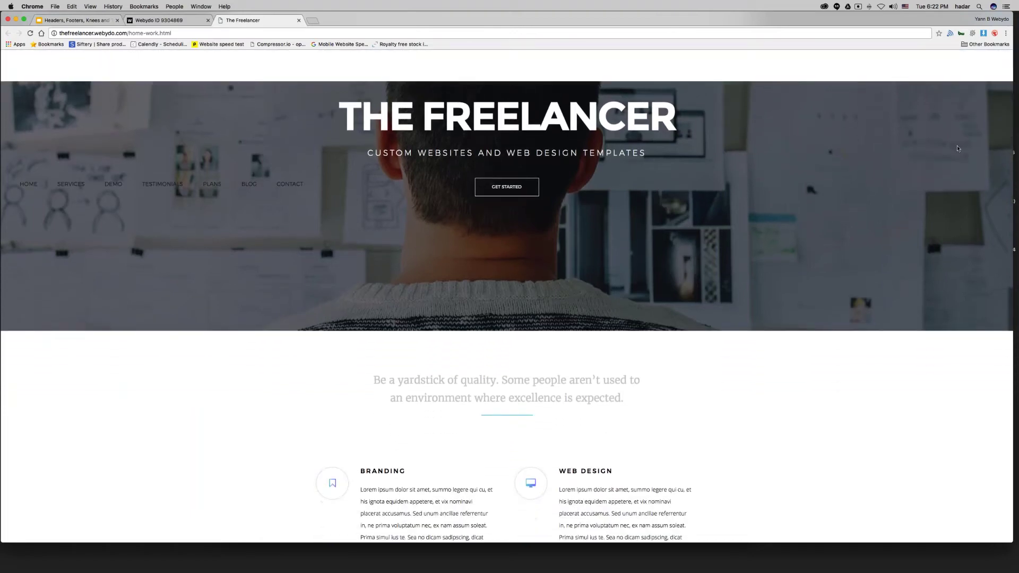
scroll(957, 149, down, 3)
scroll(958, 148, down, 12)
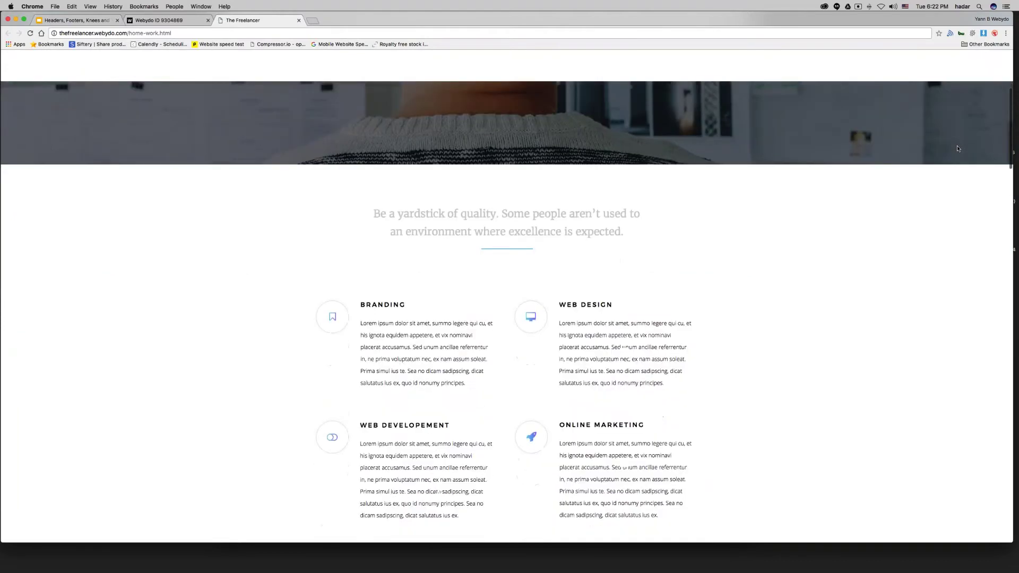
Switch back to the Webydo editor and move the navigation menu onto the hero image, just below the white header shape
scroll(958, 149, up, 6)
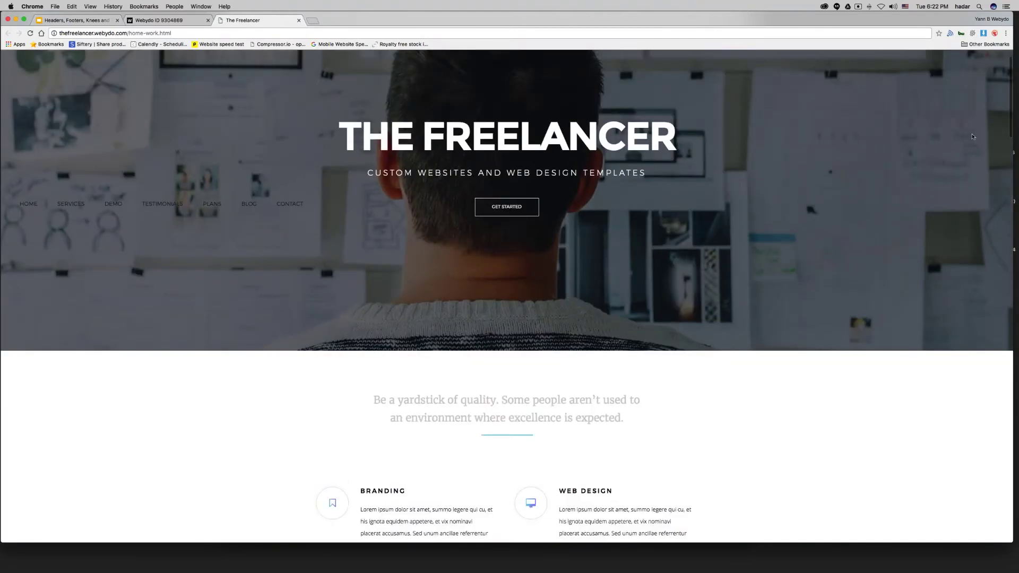
click(159, 20)
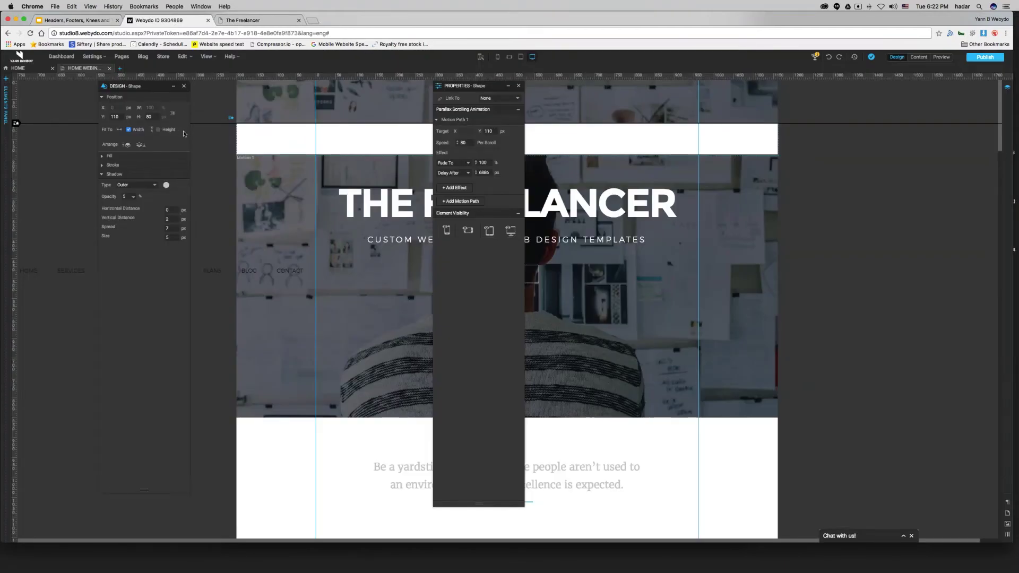
drag(473, 86, 883, 106)
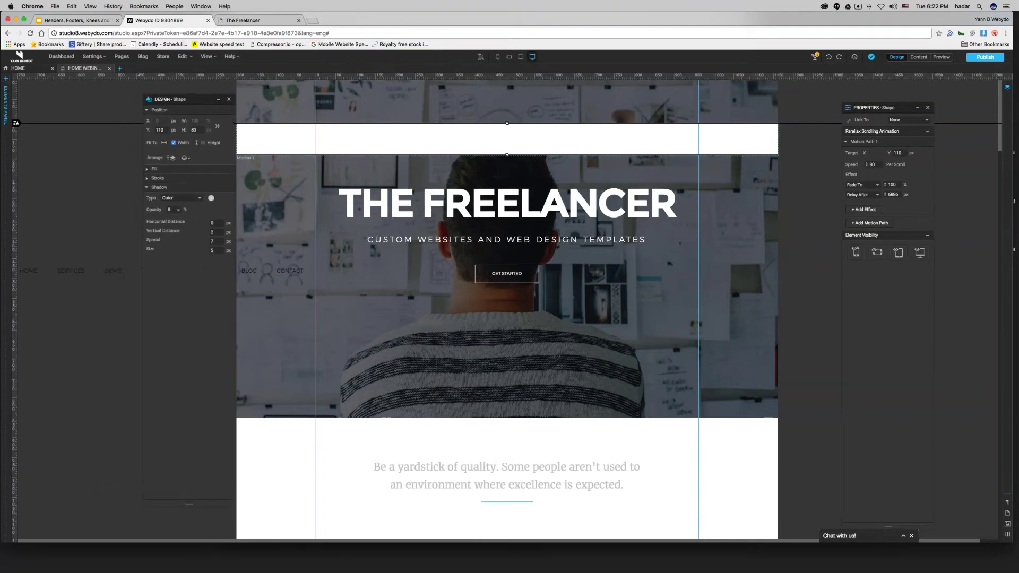
drag(95, 267, 435, 171)
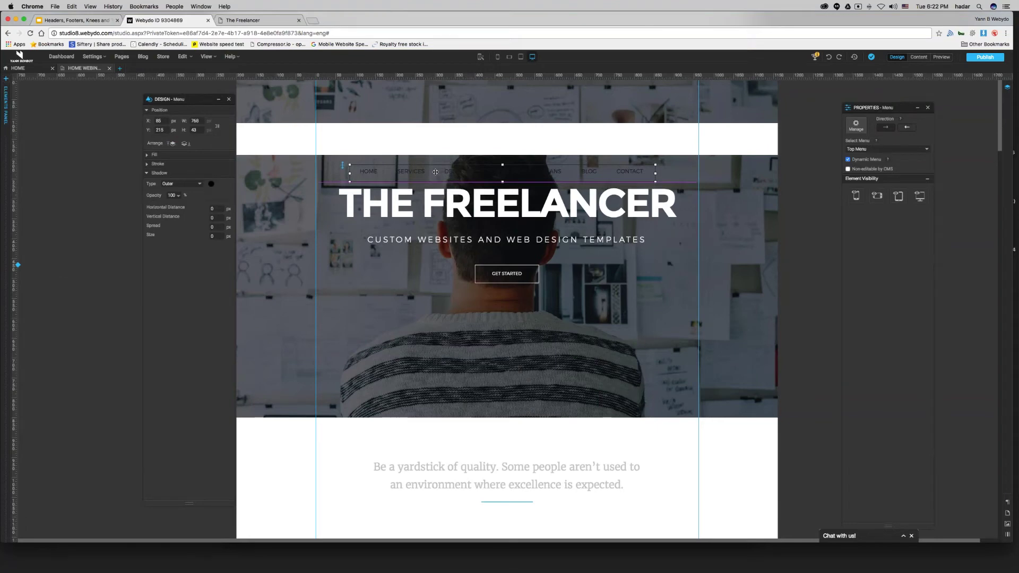
drag(435, 171, 437, 170)
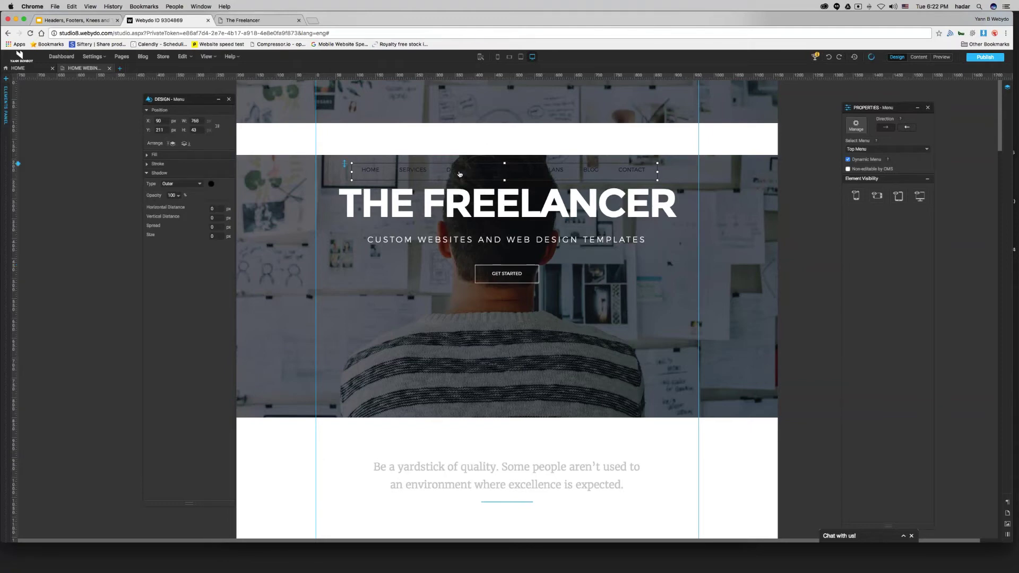
Add parallax animation to the navigation menu and place the menu centred on the white header shape at Y 128 px
right_click(438, 175)
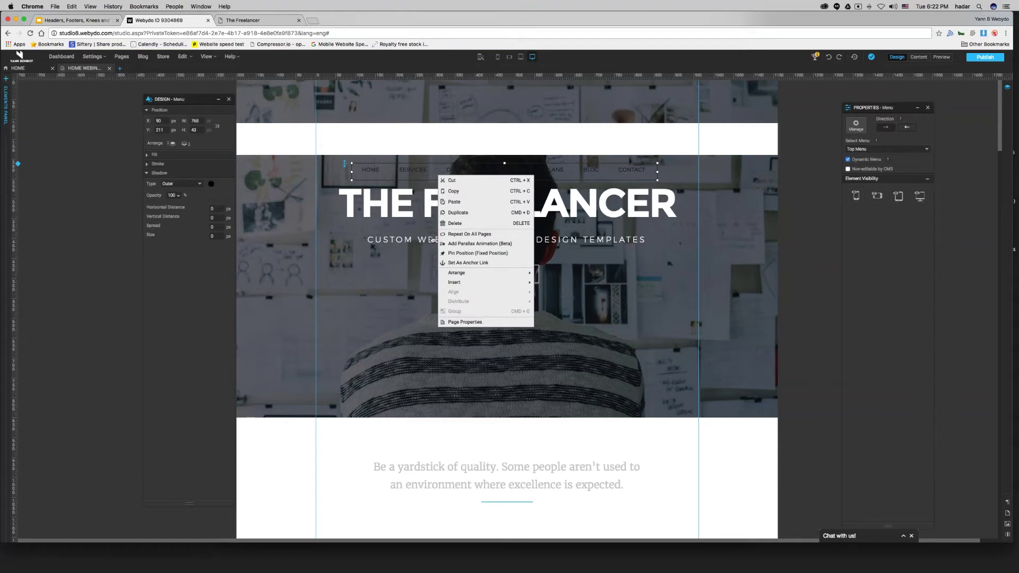
click(467, 244)
drag(473, 149, 479, 136)
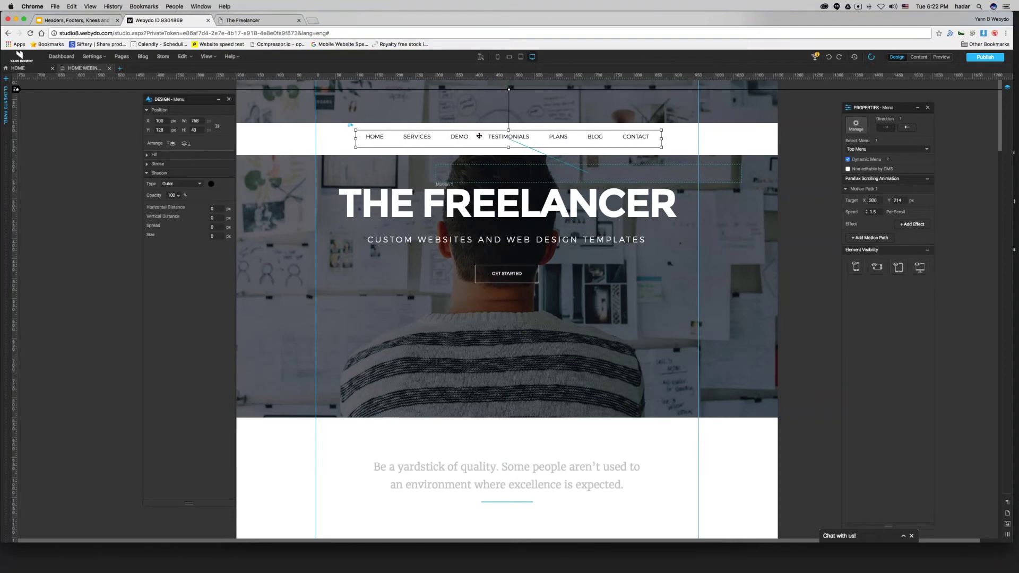
Align the menu's black parallax trigger line with the top edge of the white header shape
click(724, 149)
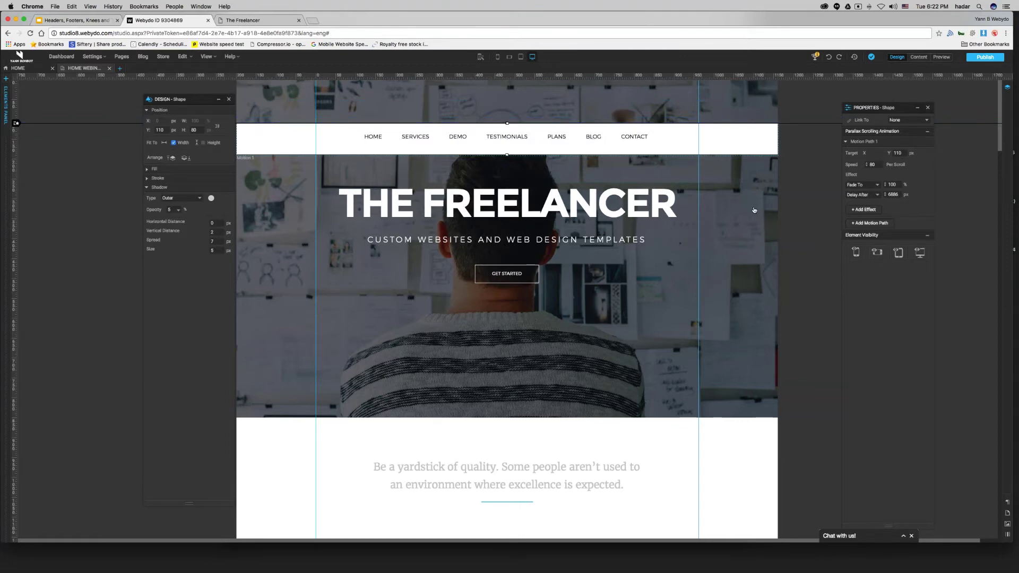
click(592, 140)
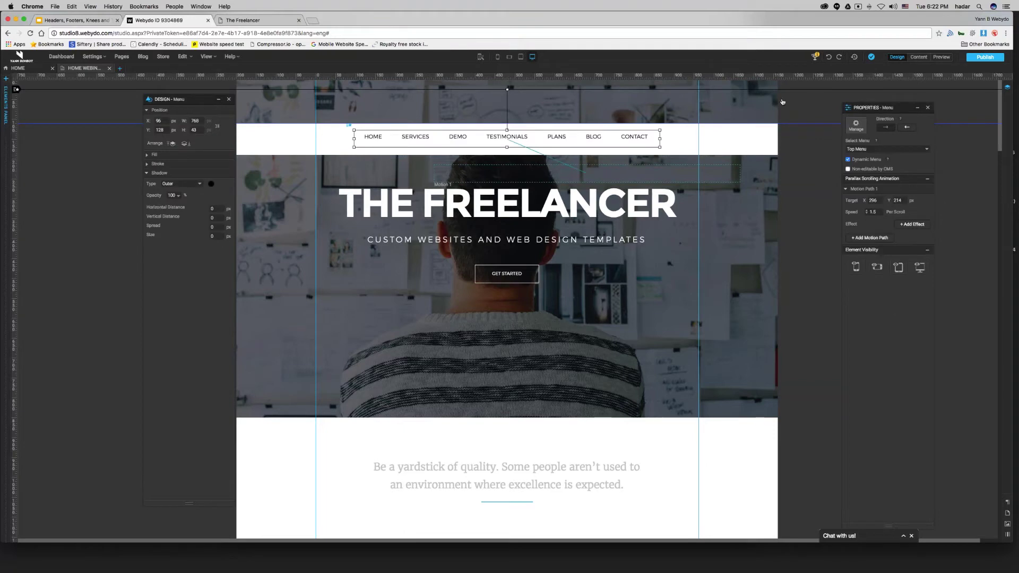
drag(802, 93, 800, 125)
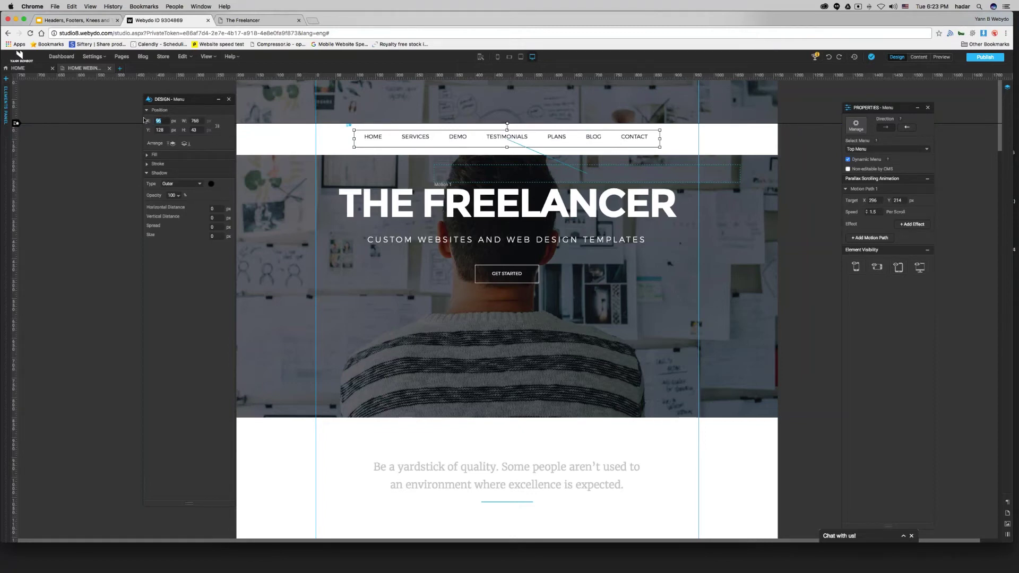
Set the menu's motion target to X 96 and Y 128 px so it matches the menu's own position
drag(899, 107, 836, 99)
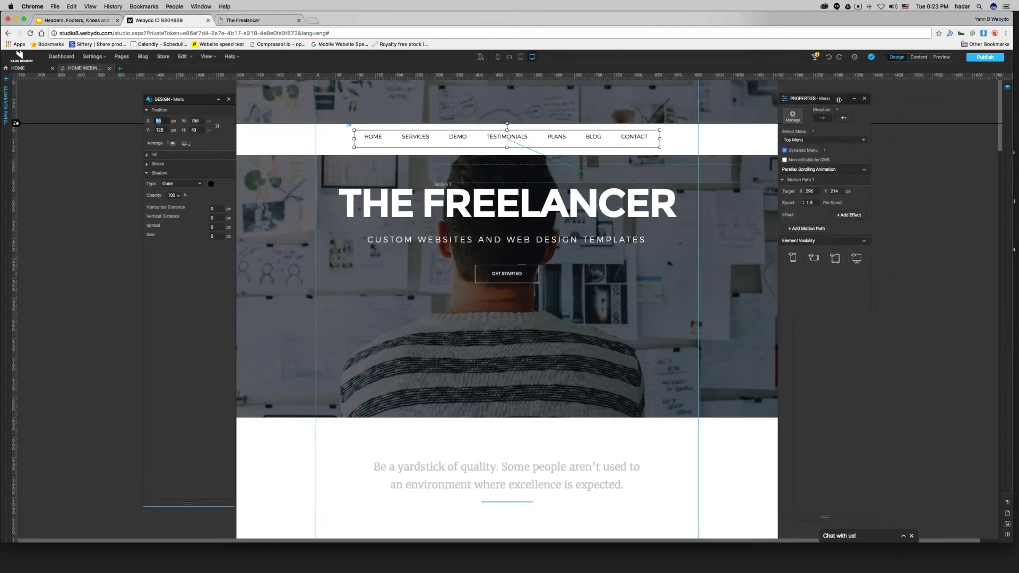
click(806, 191)
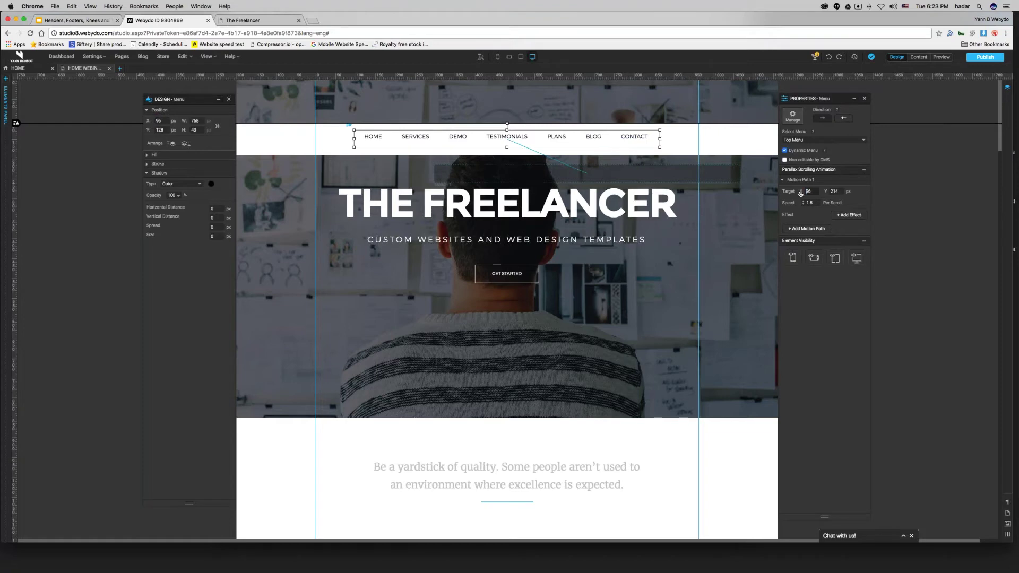
key(Return)
drag(166, 129, 155, 130)
drag(839, 191, 820, 191)
text(128)
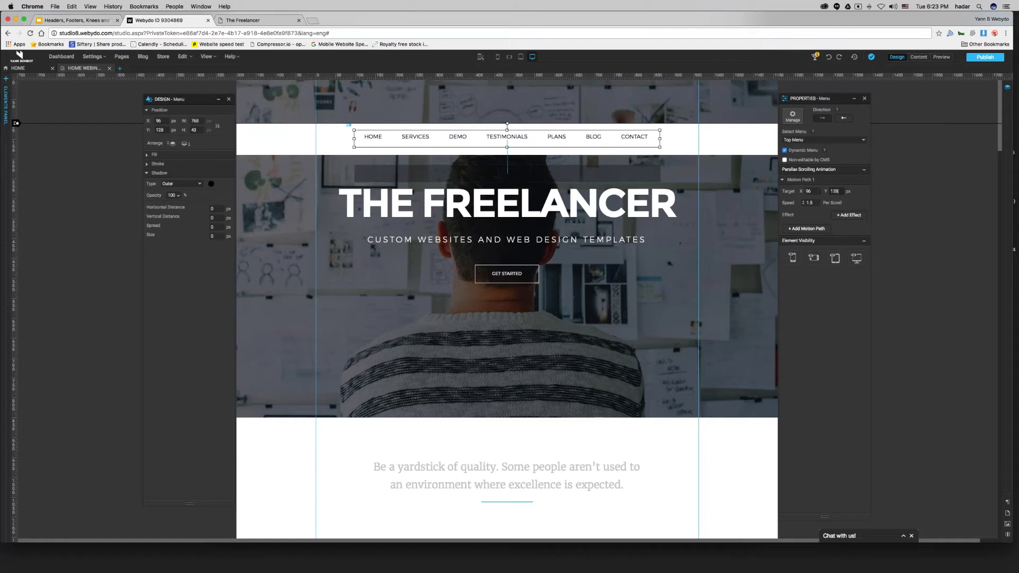
key(Return)
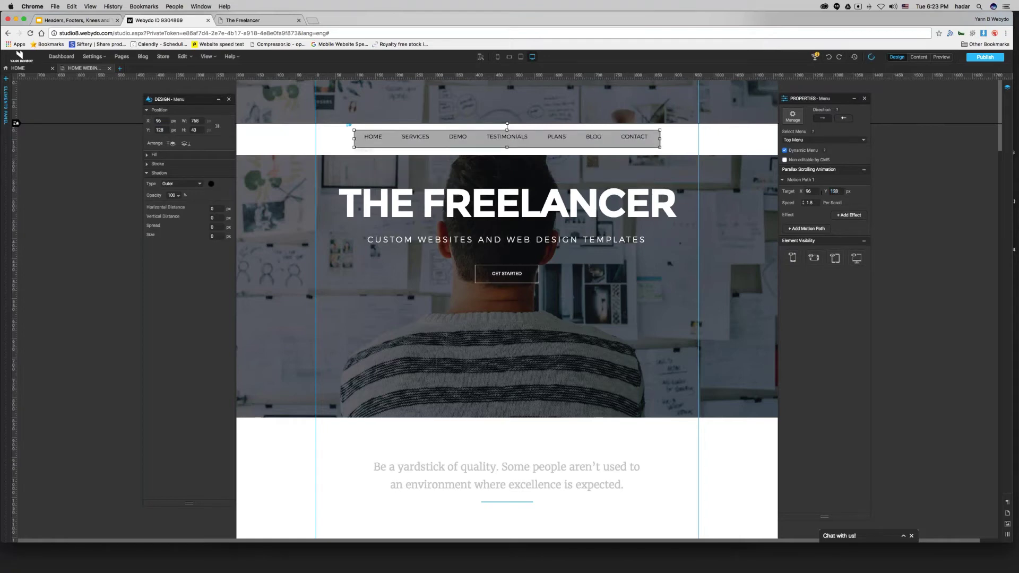
Set the menu's motion speed to 80 per scroll and add a Fade To effect of 100%
double_click(810, 203)
text(8)
click(849, 215)
click(815, 223)
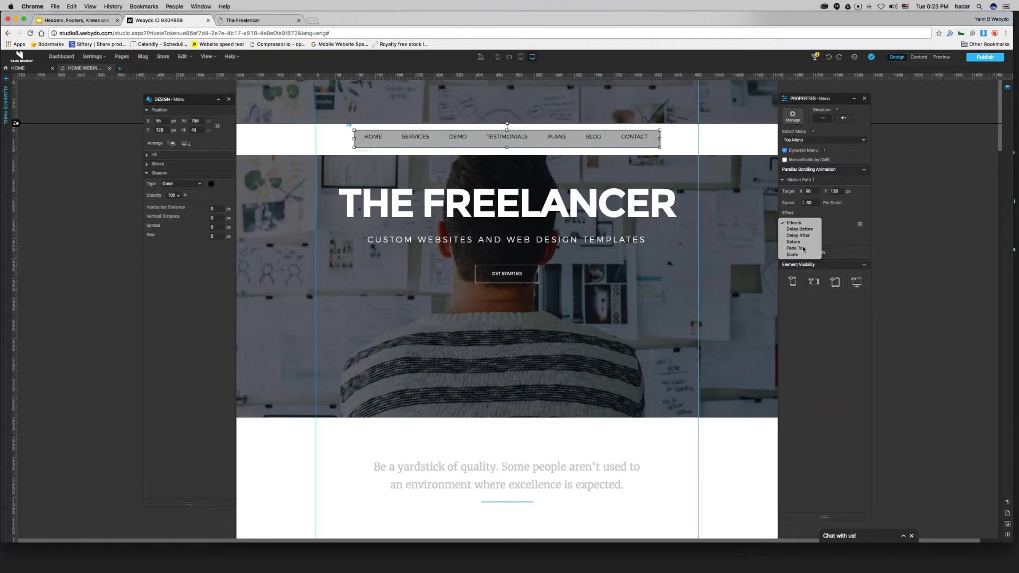
click(804, 248)
Add a second effect to the menu's motion path, Delay After, with a distance of 7000 px
click(811, 238)
click(810, 234)
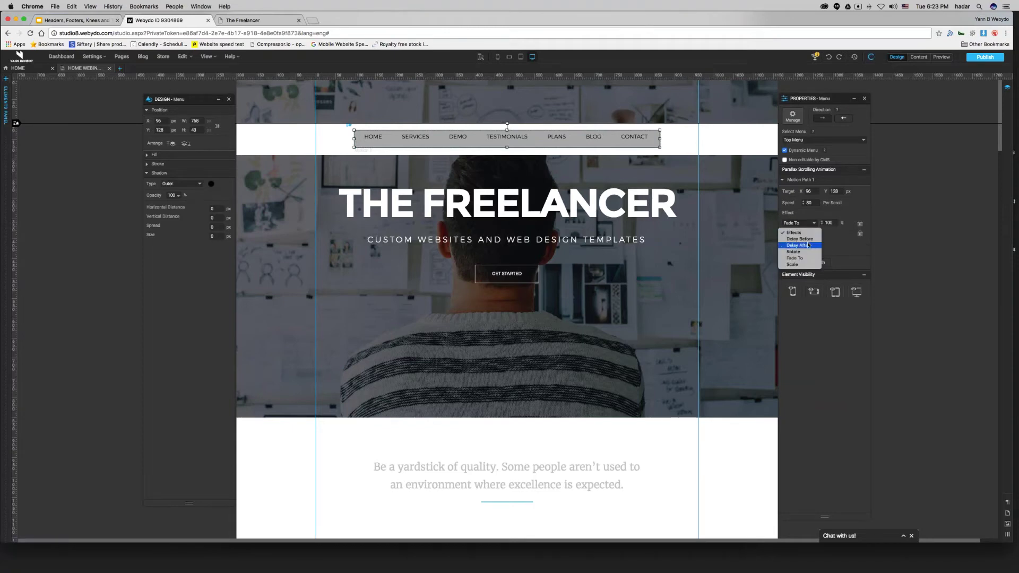
click(809, 245)
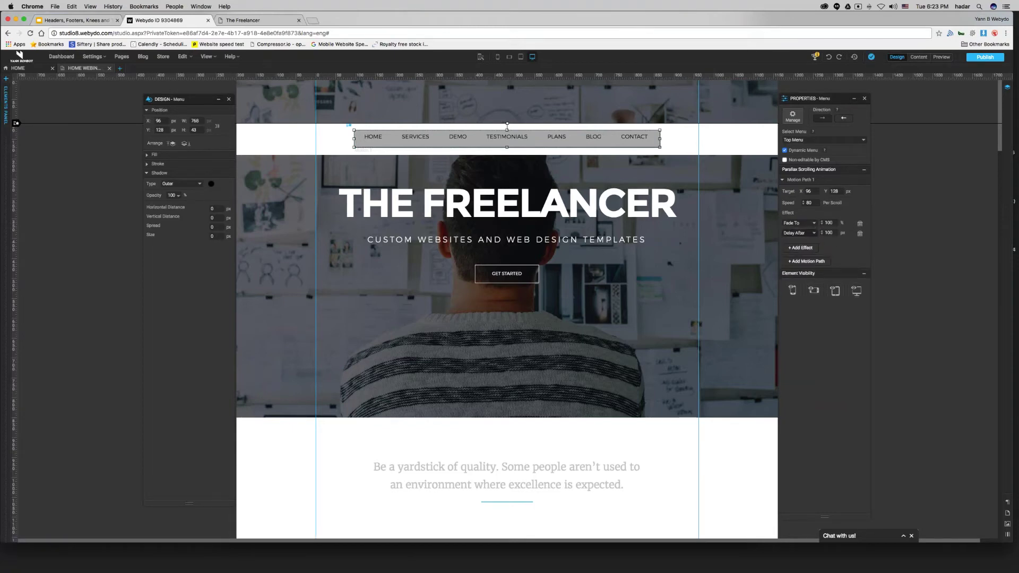
drag(833, 232, 813, 234)
text(7000)
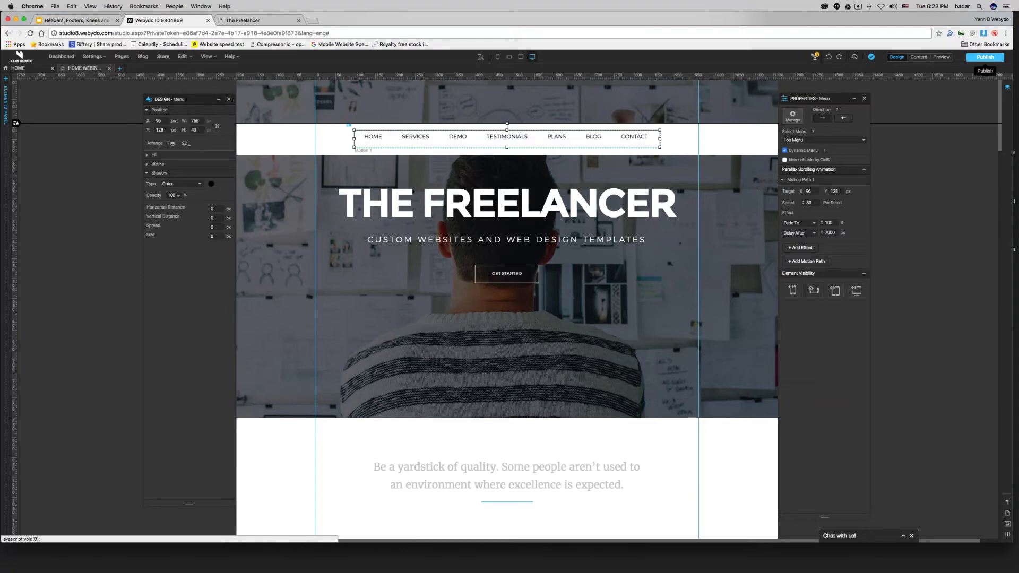
Publish the page and check on the live version how the header bar and menu behave while scrolling
click(985, 59)
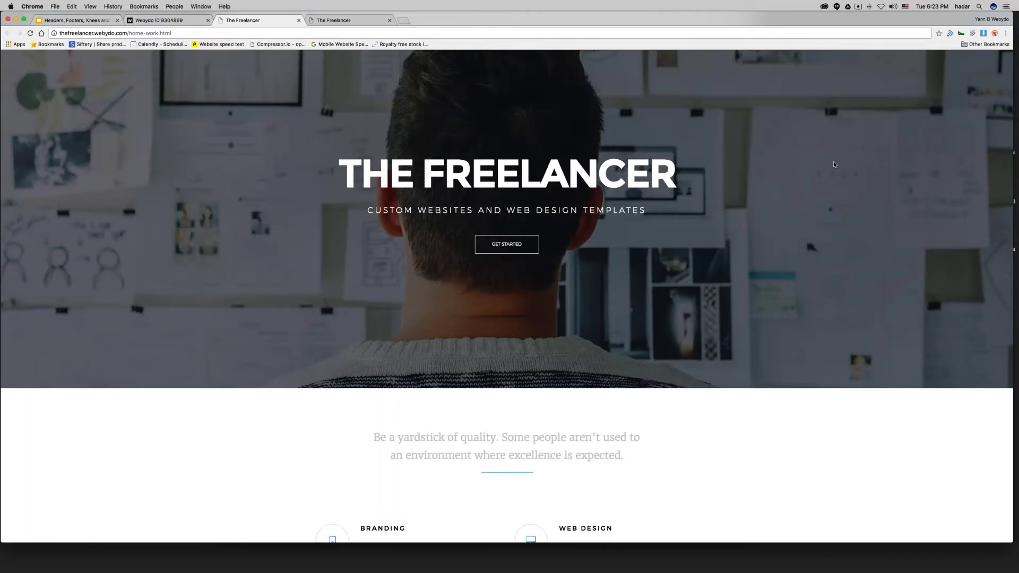
scroll(835, 168, down, 3)
scroll(834, 169, down, 3)
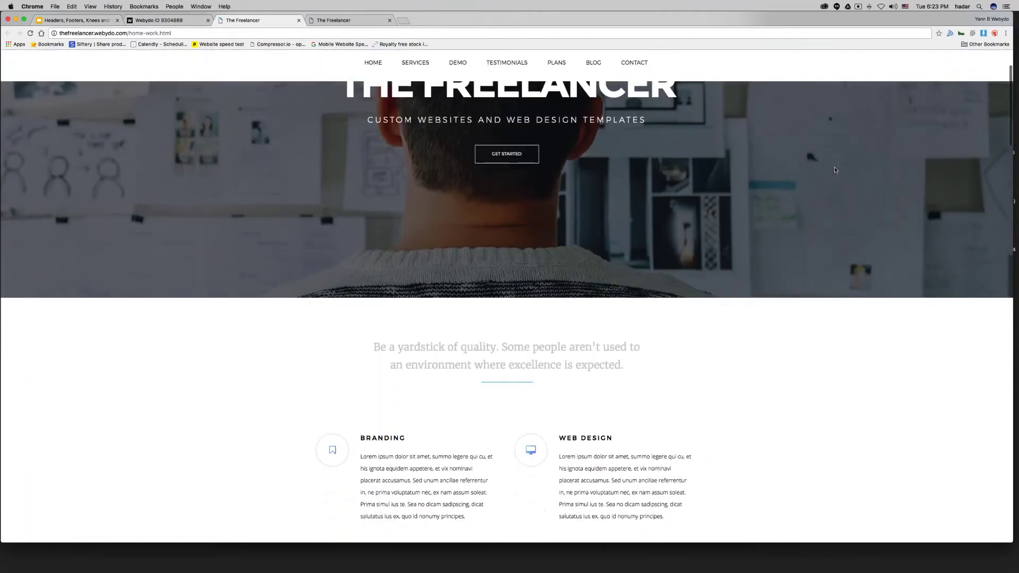
scroll(834, 169, up, 3)
scroll(835, 170, down, 5)
scroll(835, 170, down, 3)
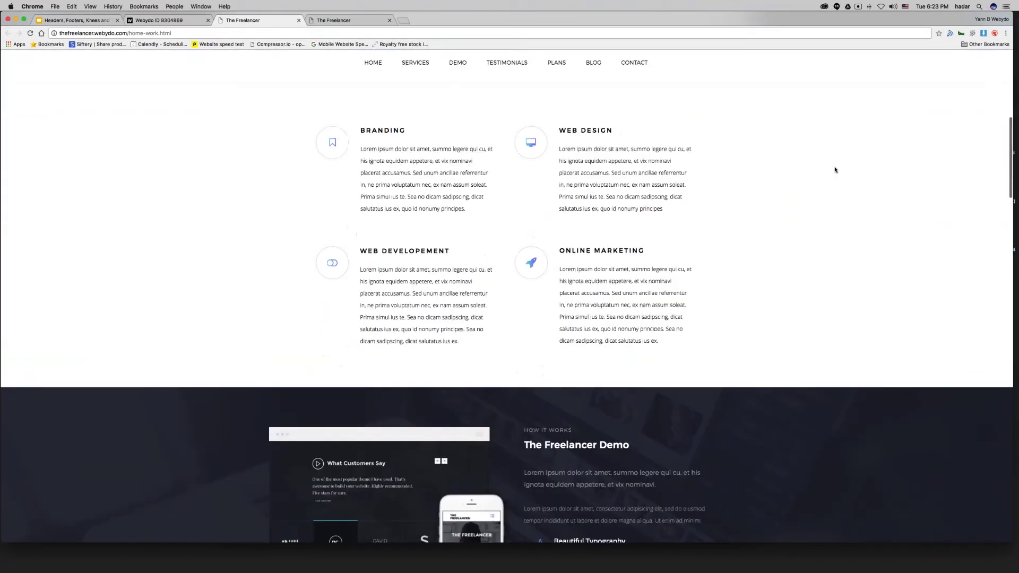
scroll(835, 170, up, 8)
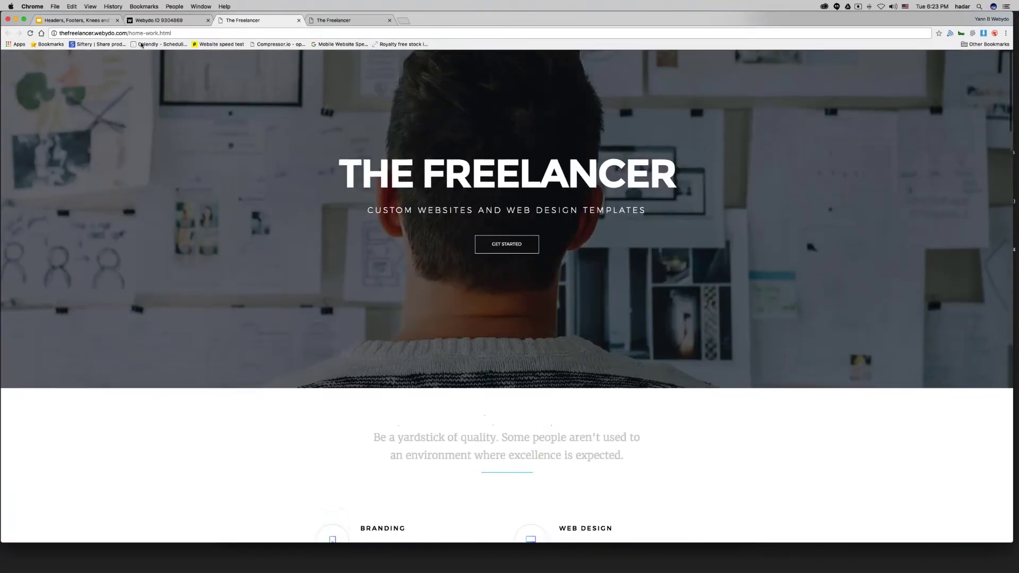
Switch to the slide presentation to review the listed steps for building a parallax header
click(86, 22)
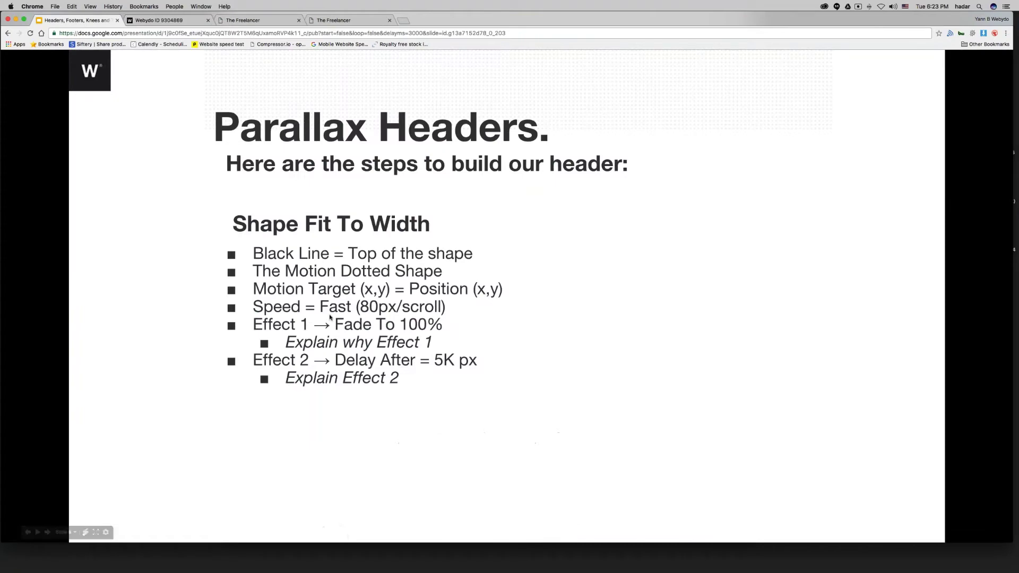
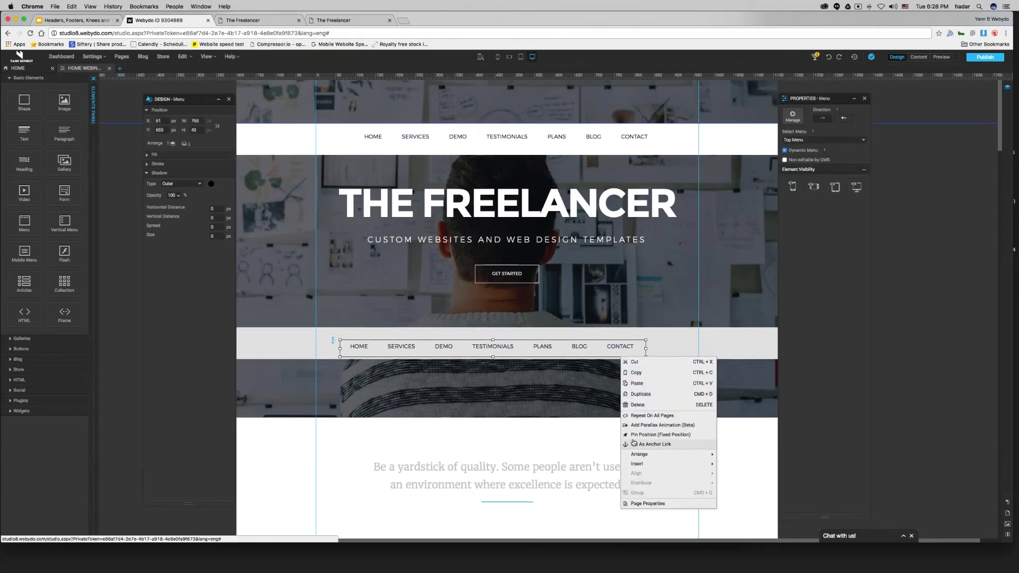
Pin the lower menu and the grey bar behind it in a fixed position, keeping the menu in front of the bar
click(635, 436)
click(663, 331)
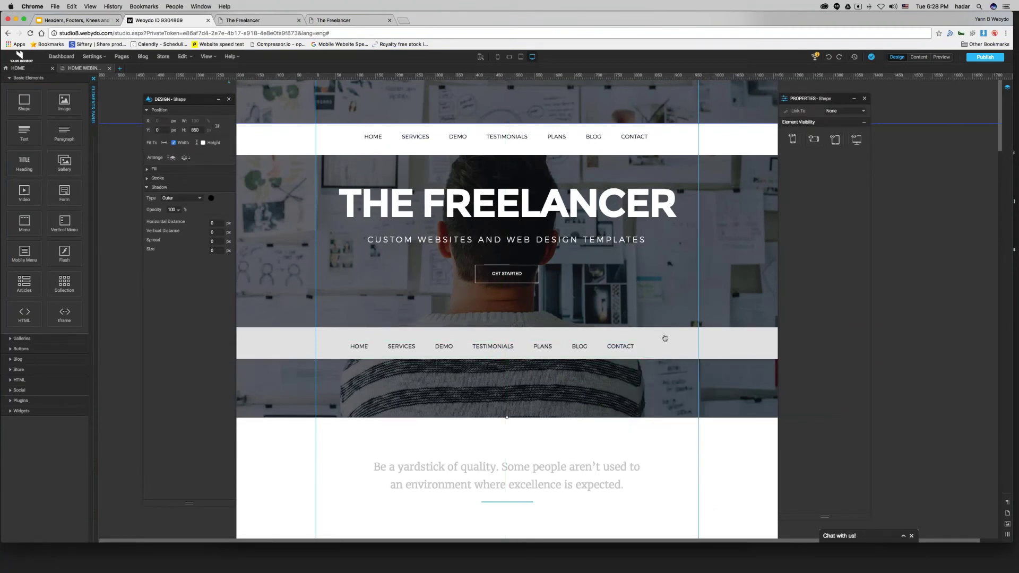
right_click(665, 340)
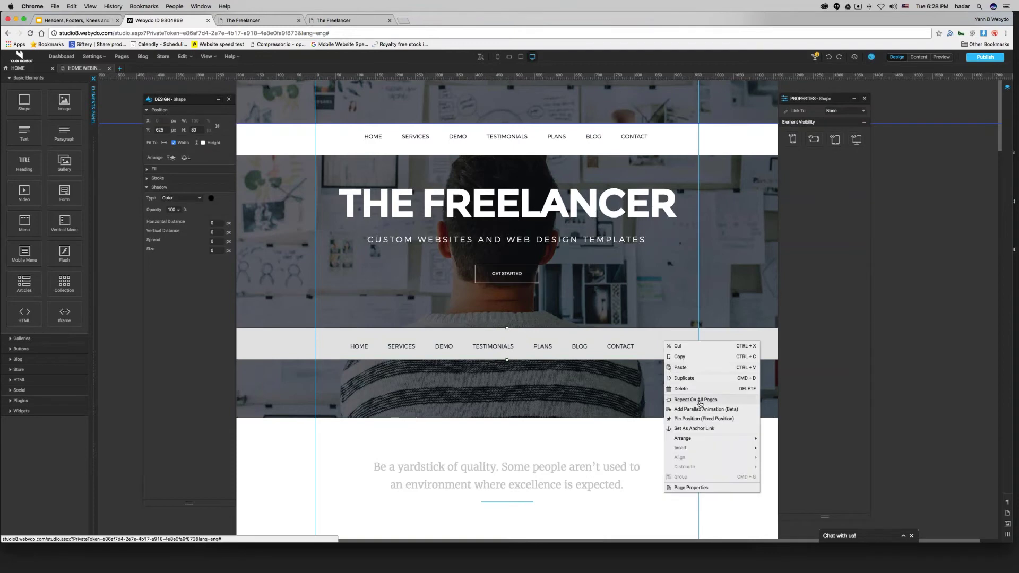
click(685, 389)
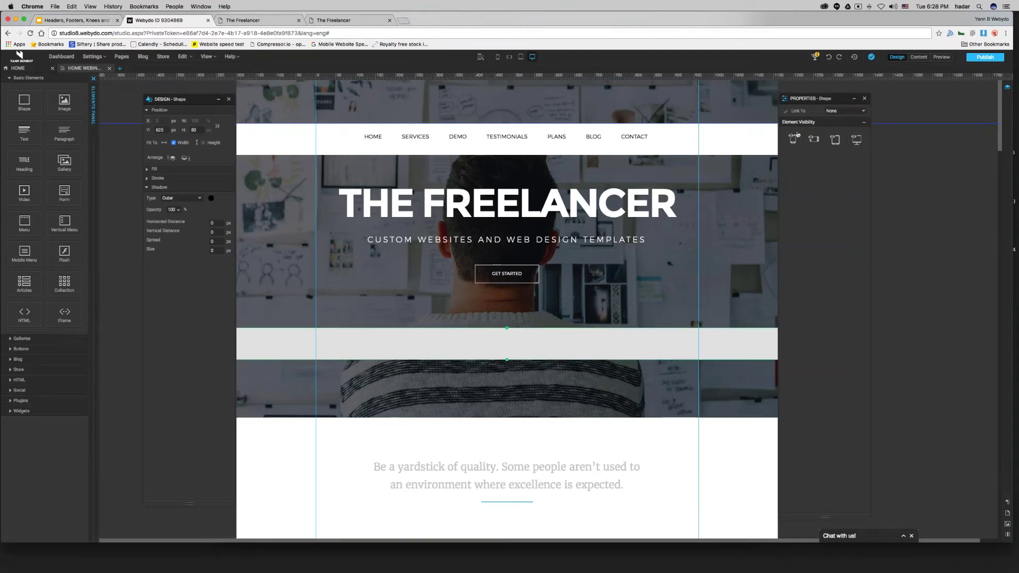
key(super+v)
click(533, 353)
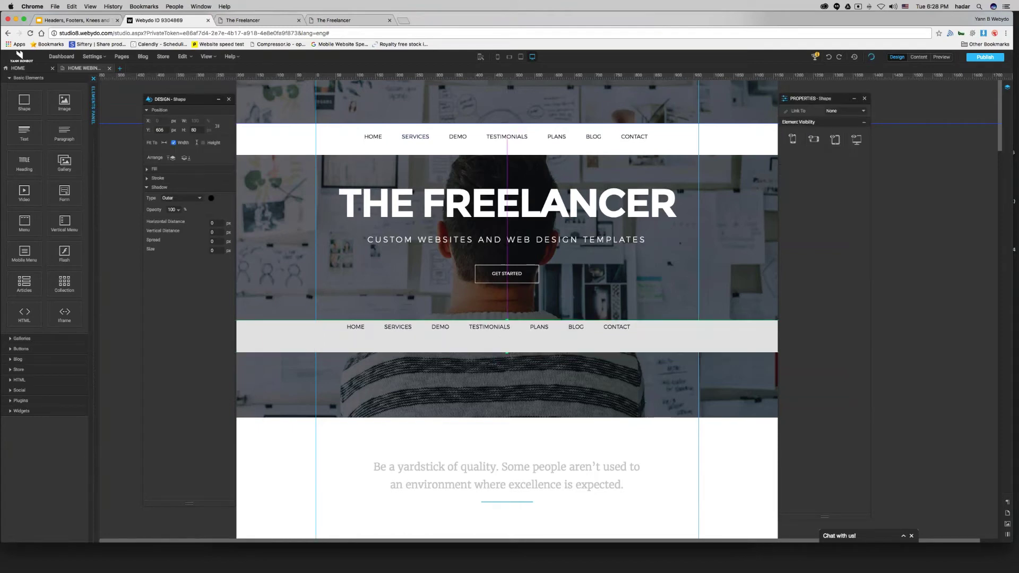
Move the pinned grey bar up to Y 587 px and its menu up to Y 609 px
drag(291, 343, 291, 336)
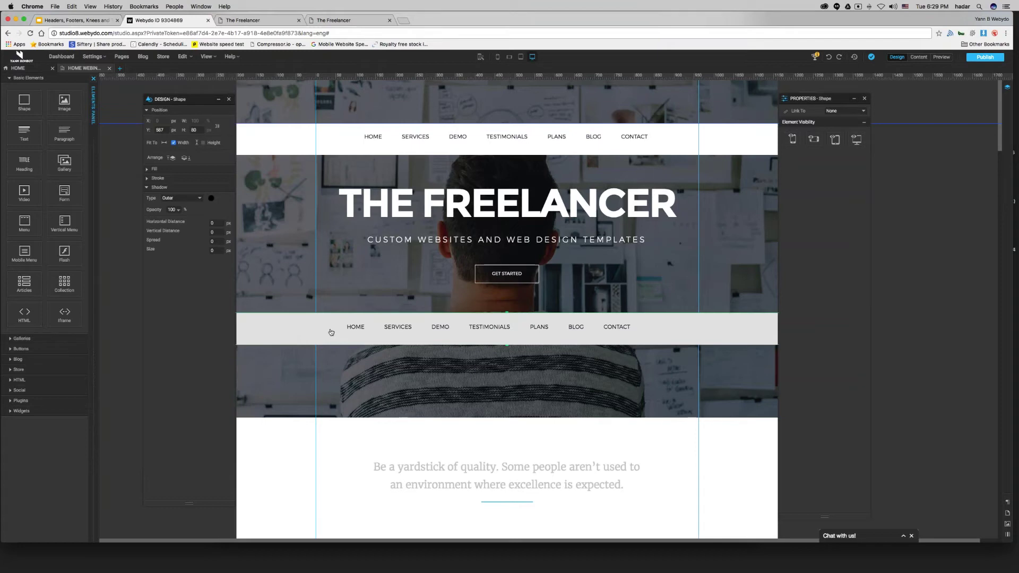
click(357, 330)
drag(357, 332, 362, 331)
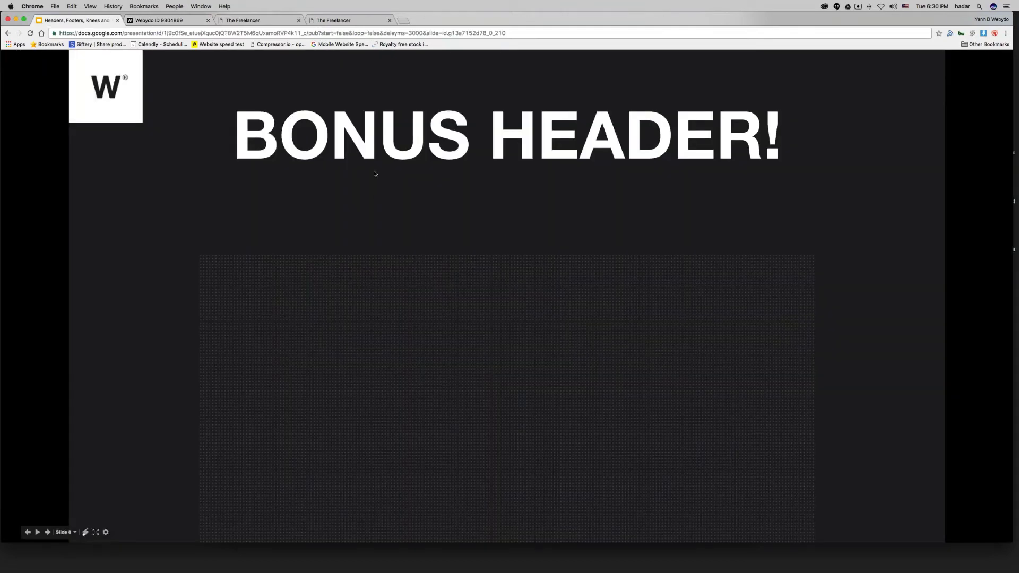
Reveal the description text on the presentation's bonus parallax header slide and return to the Webydo editor
click(374, 173)
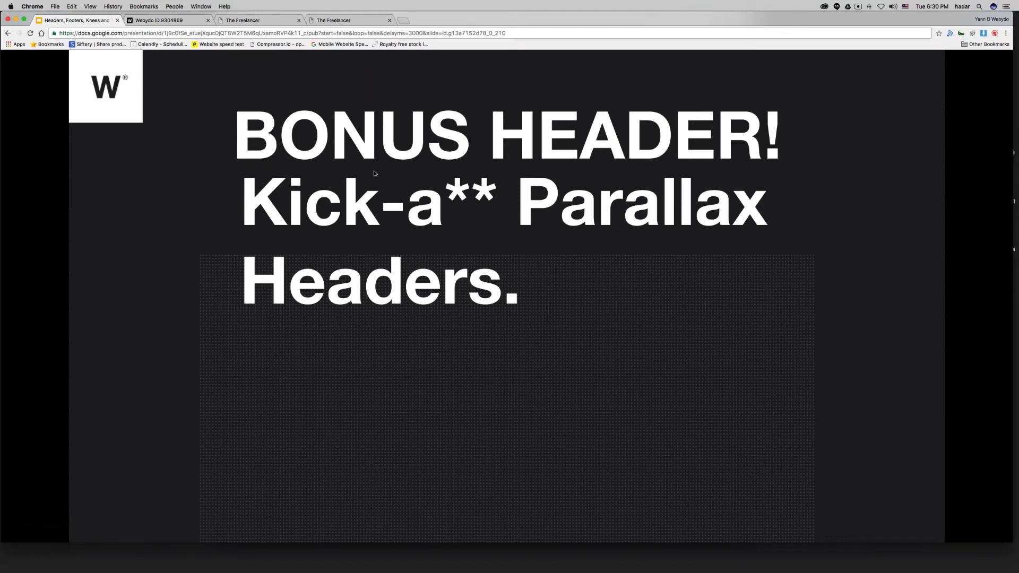
key(Right)
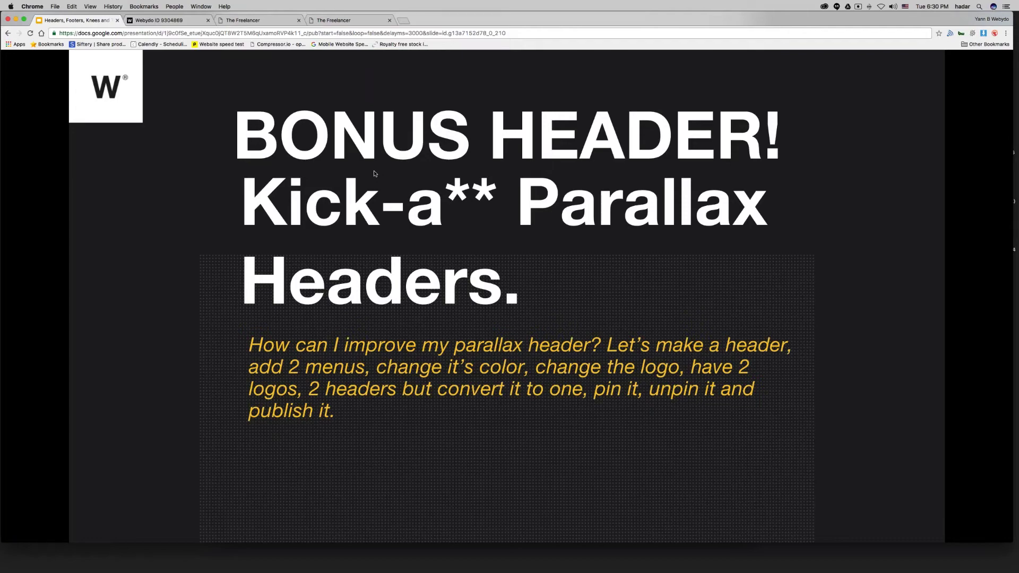
click(159, 20)
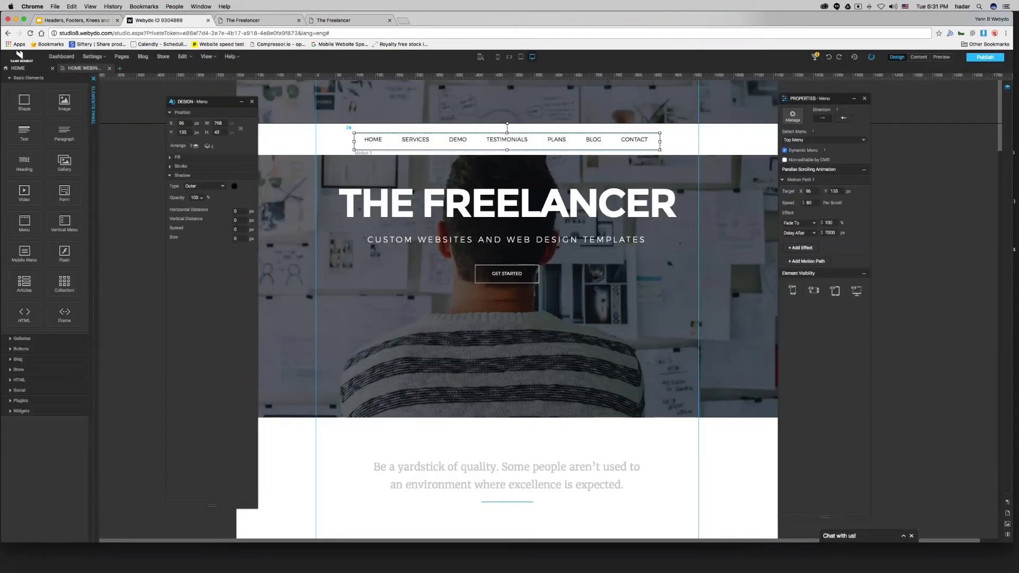
Add a shape near the upper edge of the dark How It Works section
click(251, 102)
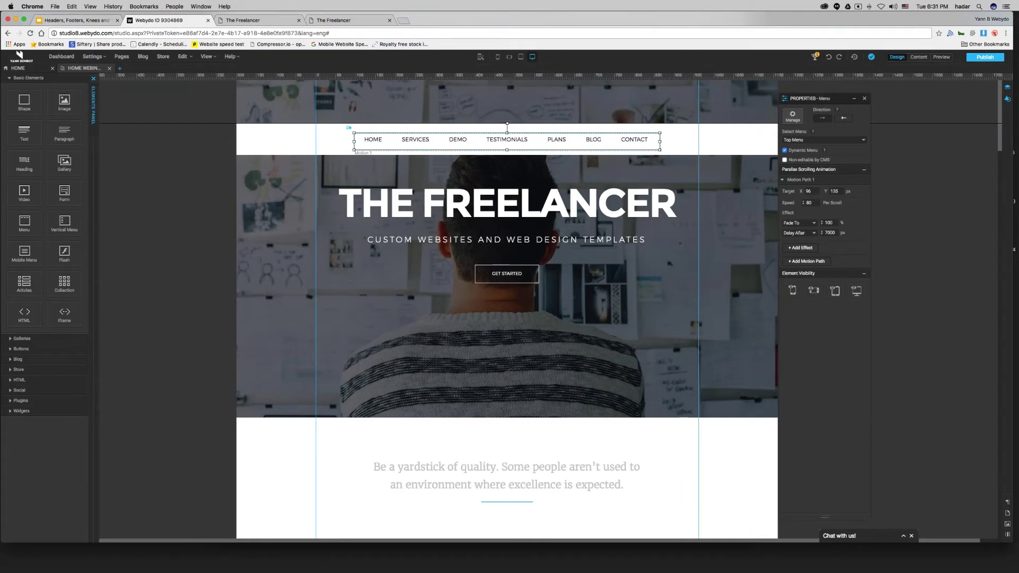
click(121, 181)
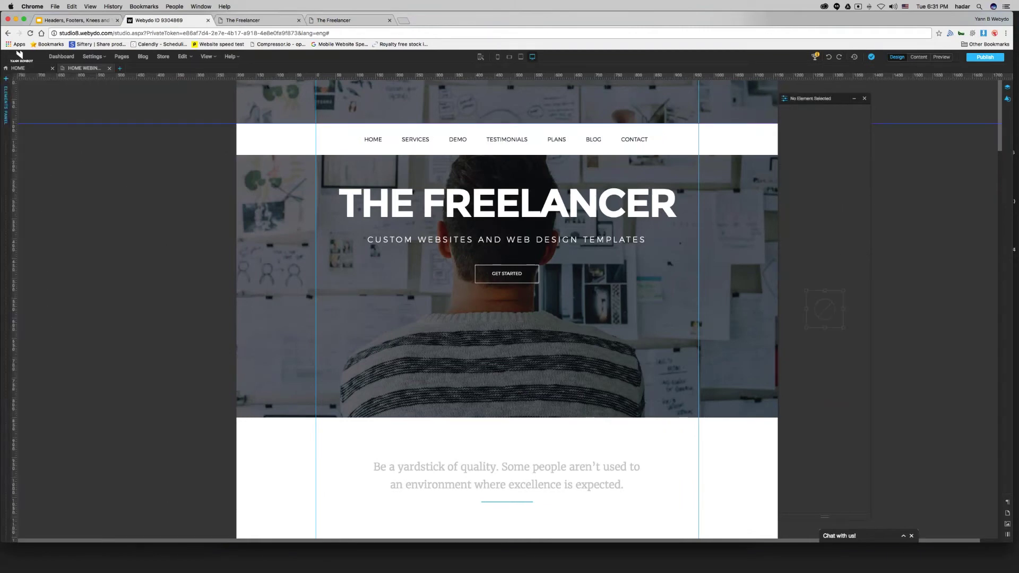
scroll(256, 214, down, 10)
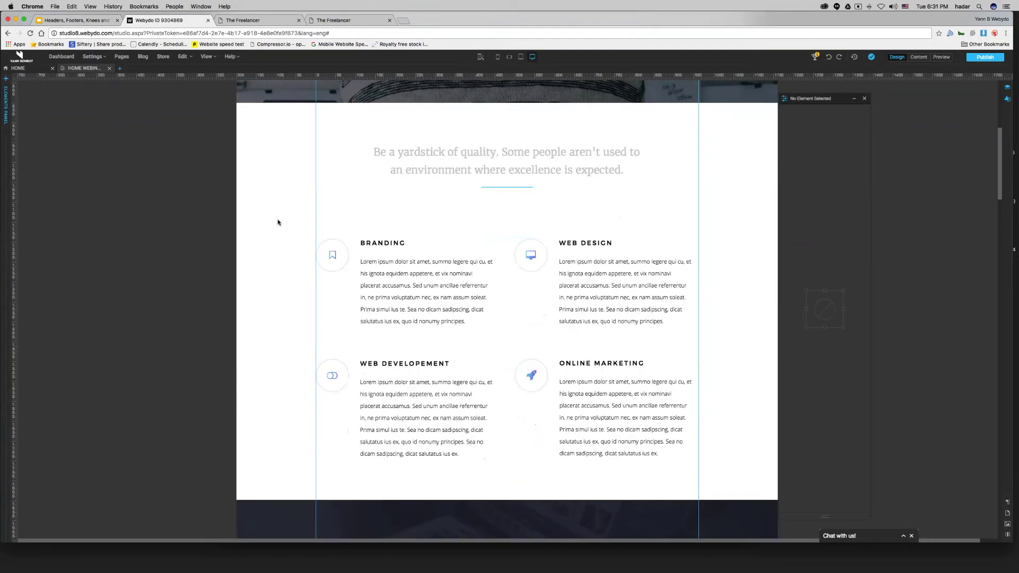
scroll(277, 223, down, 10)
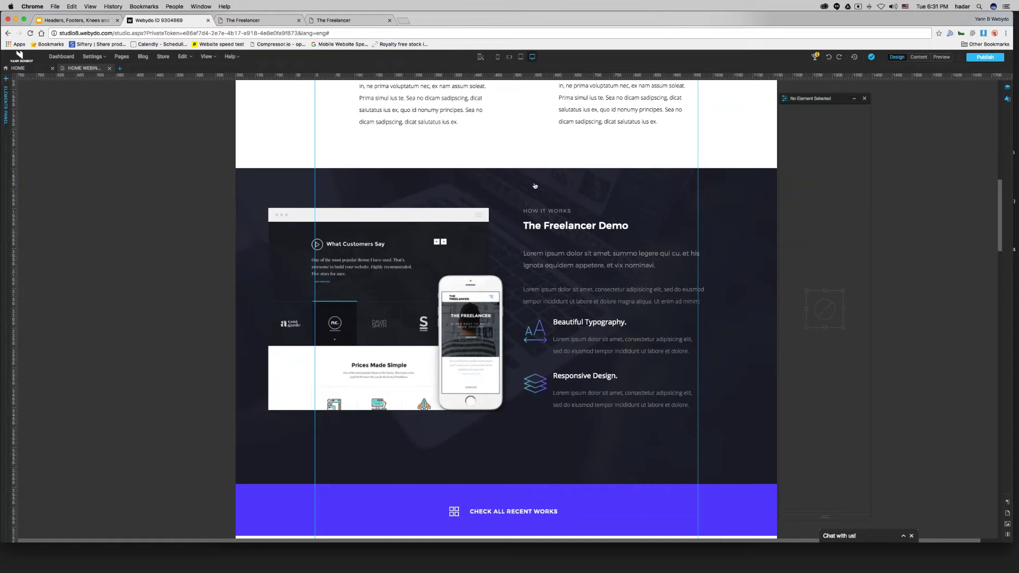
mouse_move(4, 149)
drag(24, 102, 390, 176)
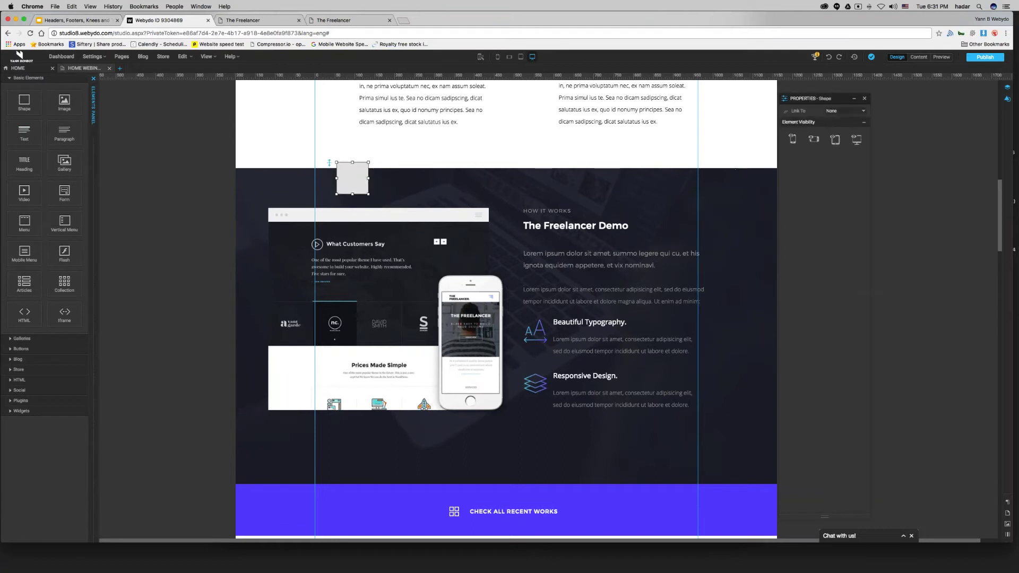
Fit the new shape to the page width and align it with the dark section's upper edge at Y 1846 px
click(1007, 99)
drag(971, 98, 195, 113)
click(93, 78)
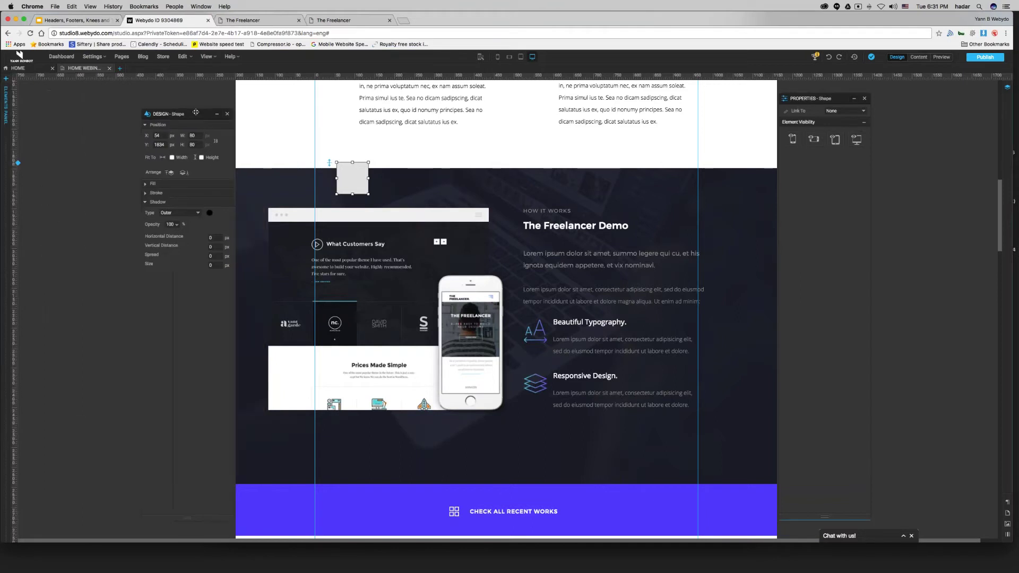
click(173, 159)
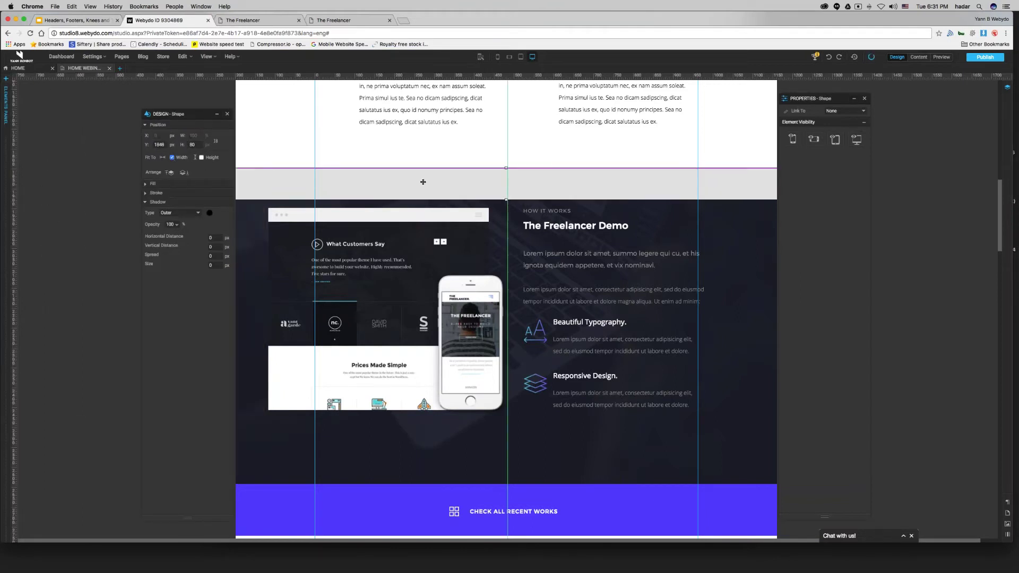
Fill the full-width bar with the light blue swatch as a solid color
click(152, 183)
click(163, 195)
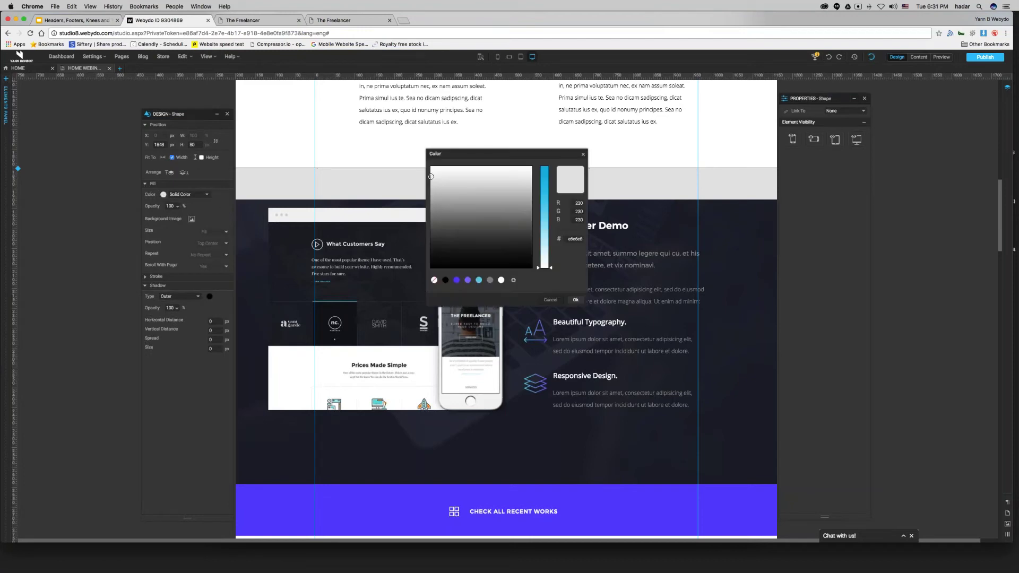
click(478, 280)
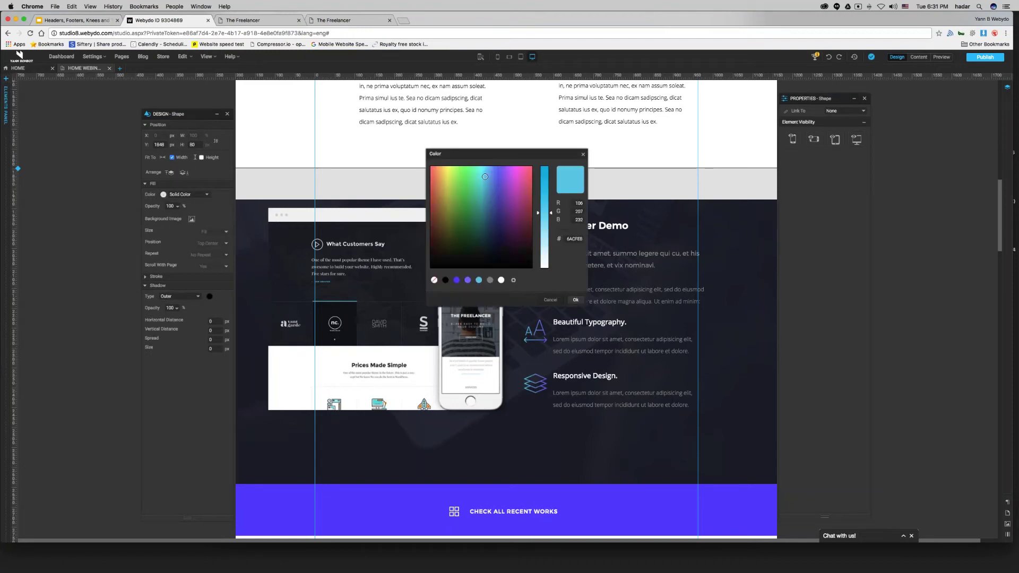
click(575, 300)
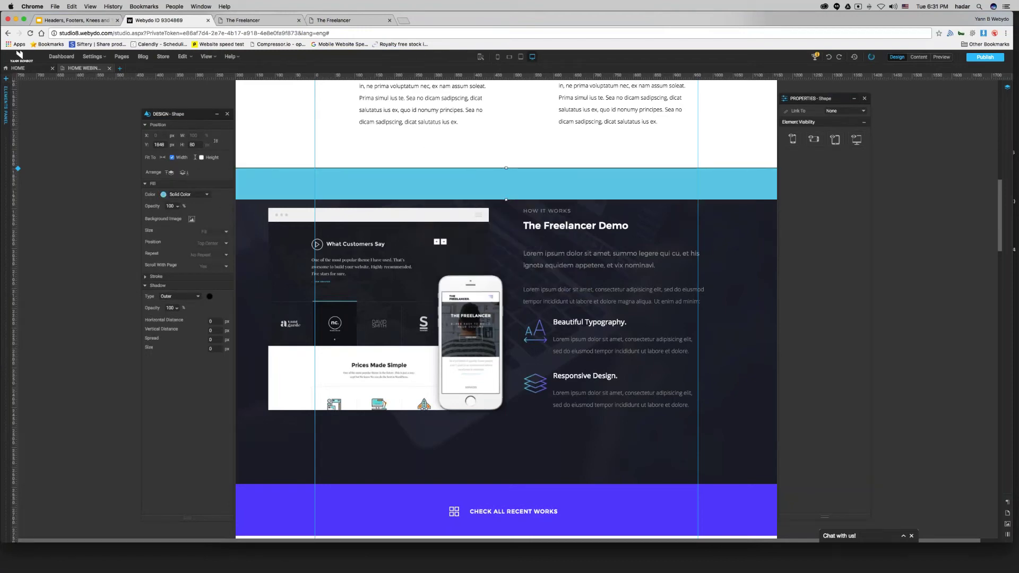
Give the light blue bar an outer shadow in light grey, RGB 221, 221, 221
click(210, 296)
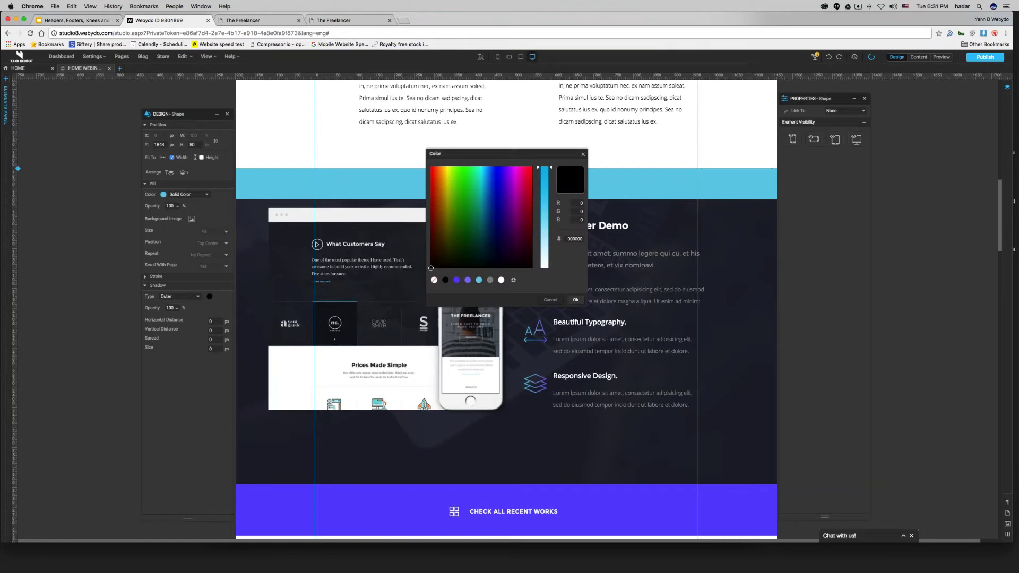
click(489, 282)
drag(431, 212, 431, 180)
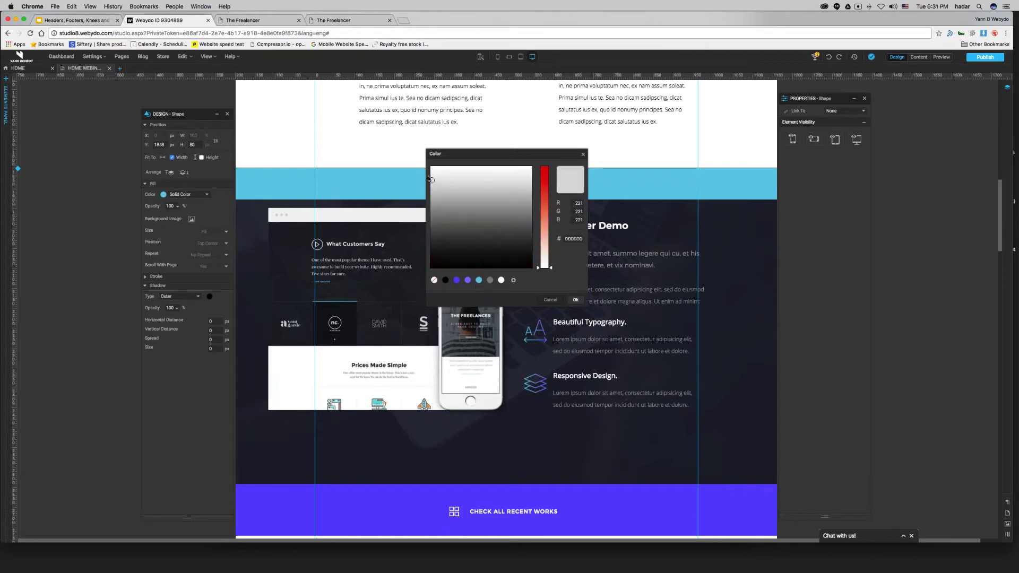
click(575, 299)
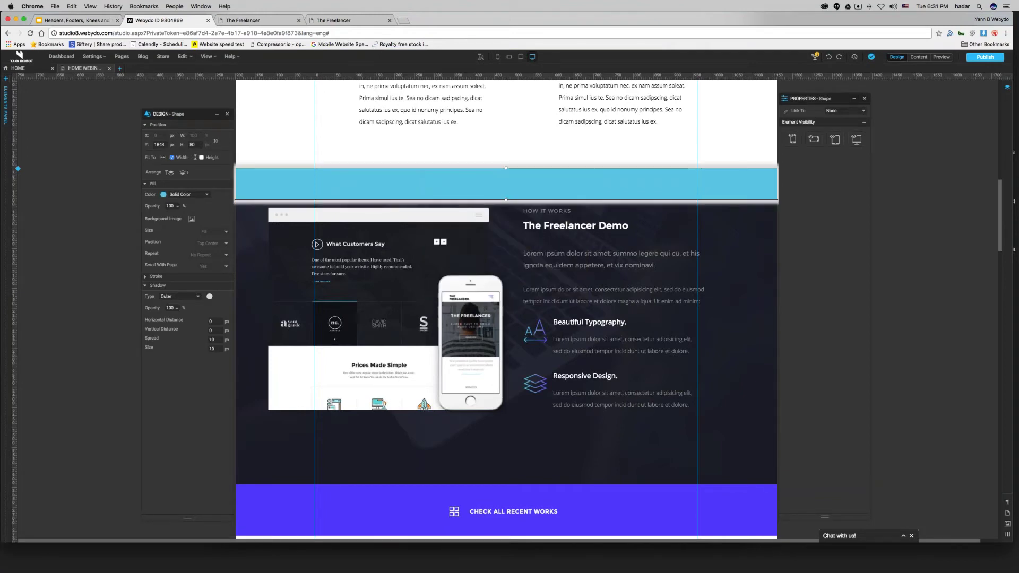
Set the bar's shadow opacity to 5%, its vertical distance to 5 px and its size to 4 px
drag(171, 308, 165, 307)
text(5)
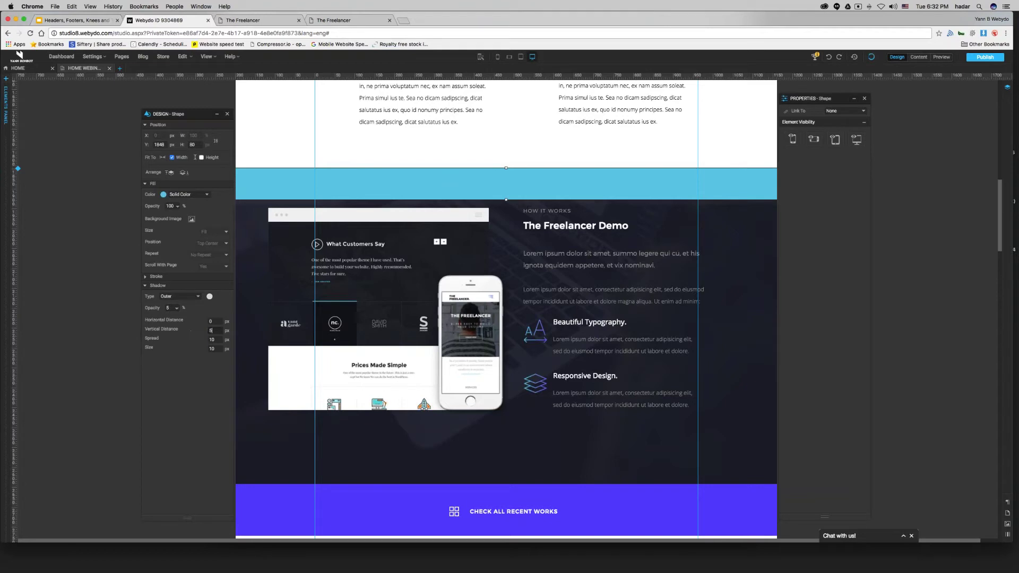
text(4)
click(68, 308)
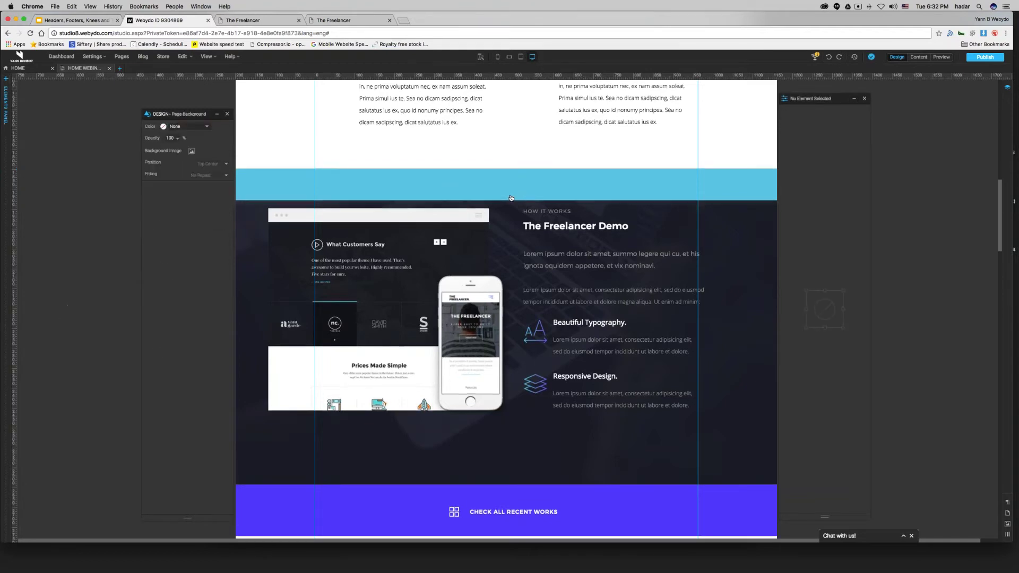
Duplicate the menu in the white header bar and move the copy down over the left part of the hero image
scroll(525, 196, up, 4)
click(508, 379)
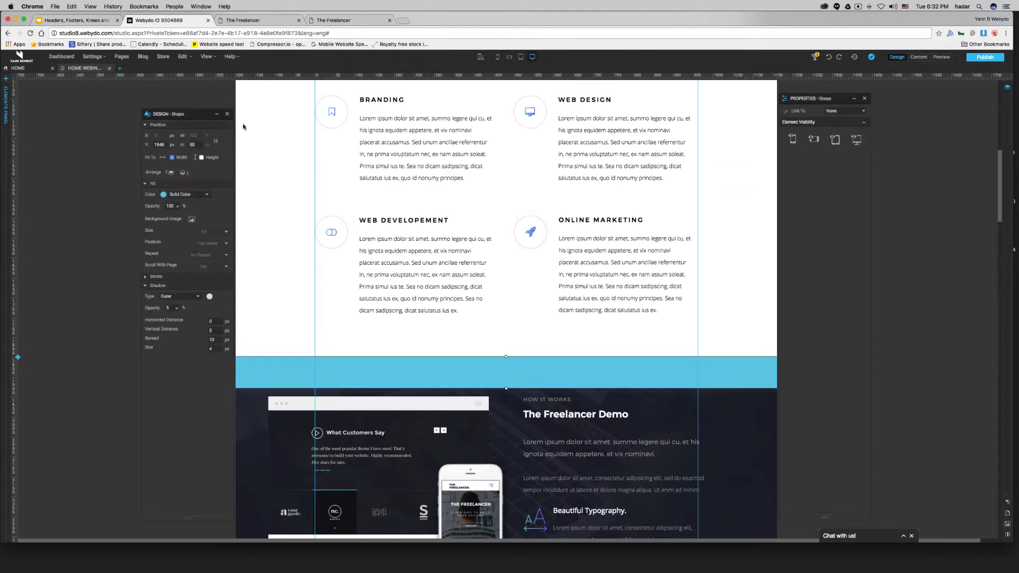
click(227, 113)
scroll(282, 127, up, 10)
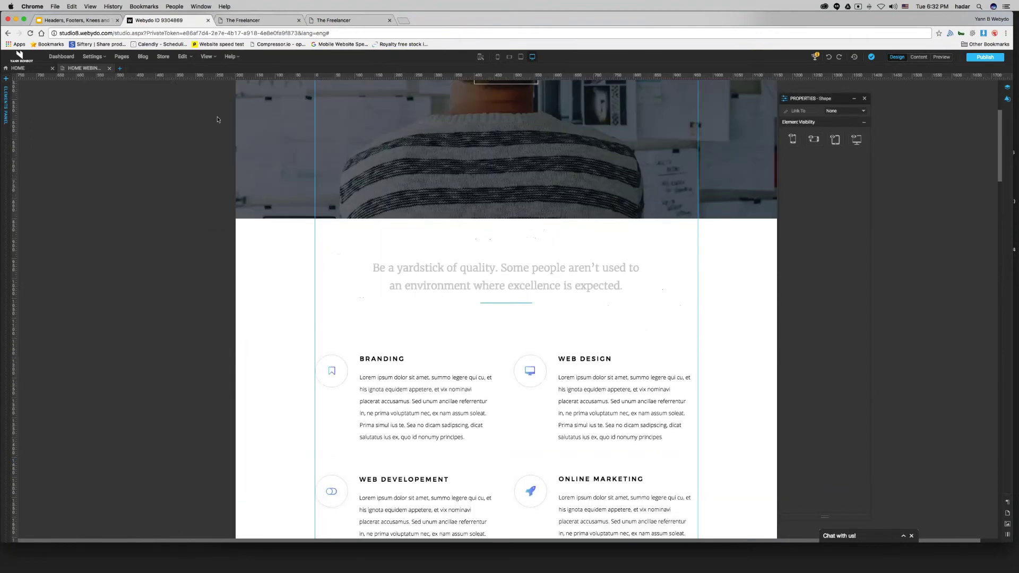
click(489, 141)
right_click(489, 140)
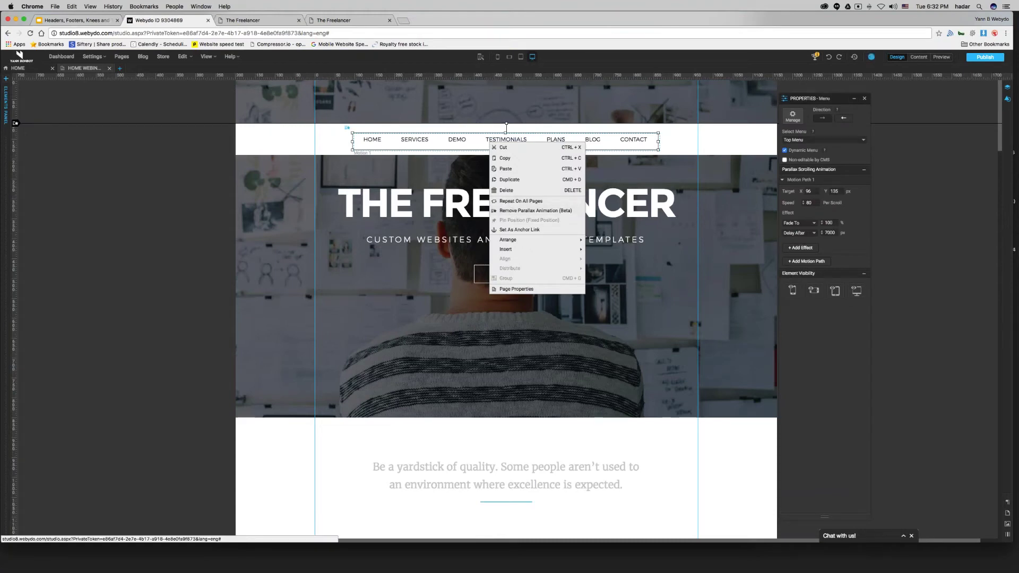
click(521, 180)
drag(610, 192, 88, 328)
drag(512, 198, 89, 367)
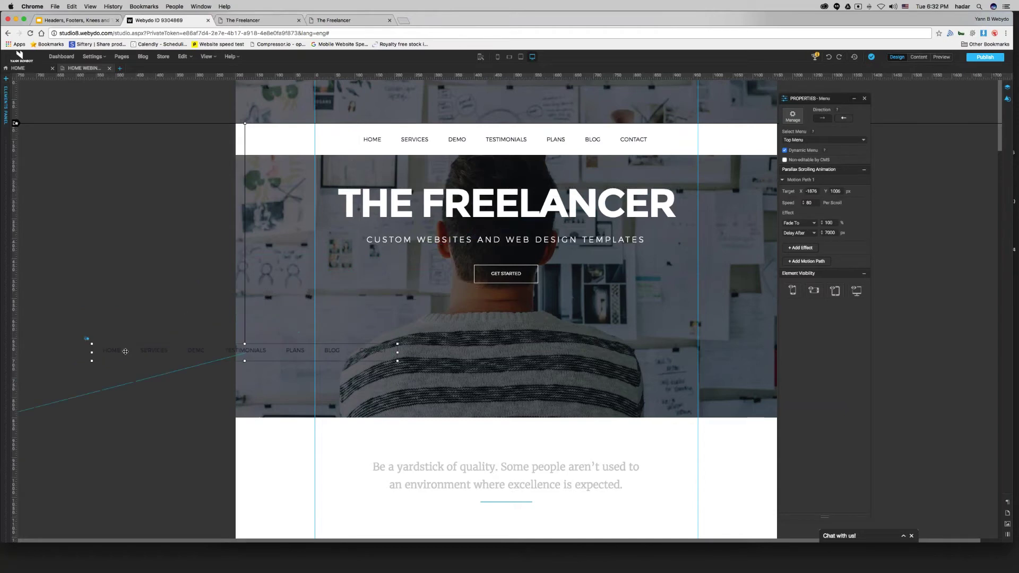
Remove the parallax animation from the copied menu and move it down onto the light blue bar, centered on the page
right_click(89, 371)
click(160, 424)
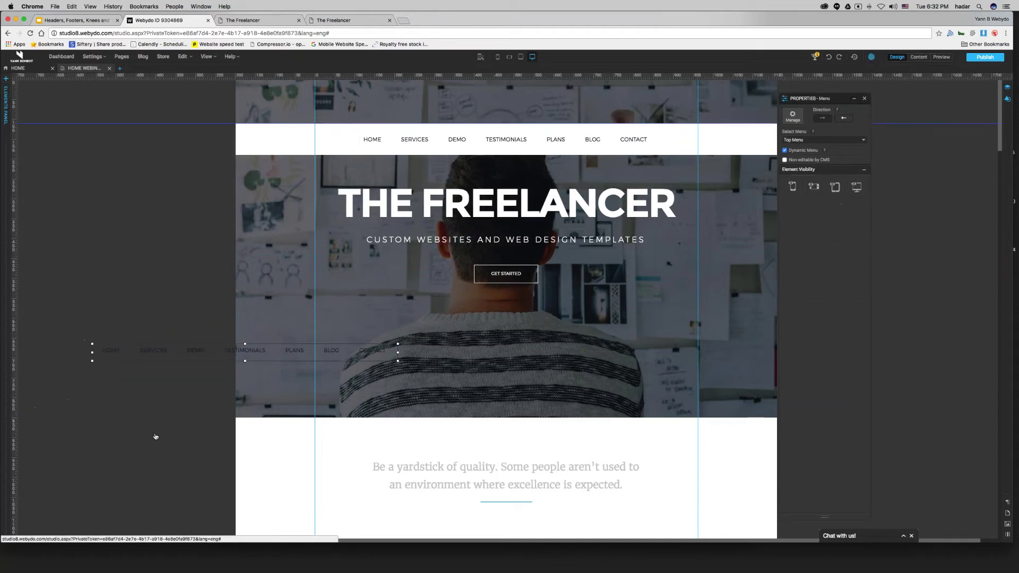
scroll(157, 408, down, 3)
drag(186, 230, 182, 523)
scroll(183, 523, down, 5)
drag(82, 260, 468, 455)
Set the font color of the menu on the light blue bar to white (FFFFFF) in the Normal state
click(375, 454)
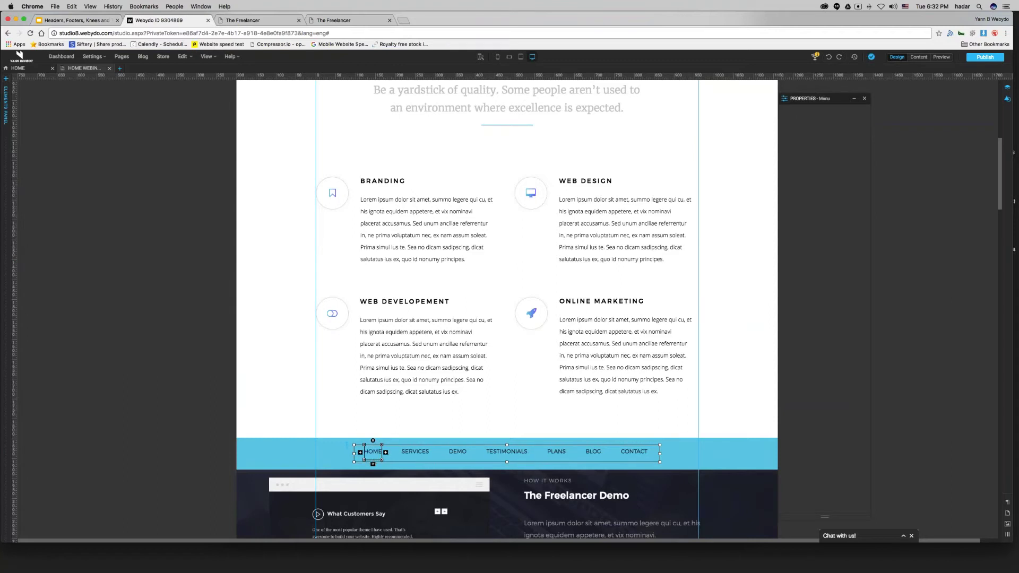
click(1007, 99)
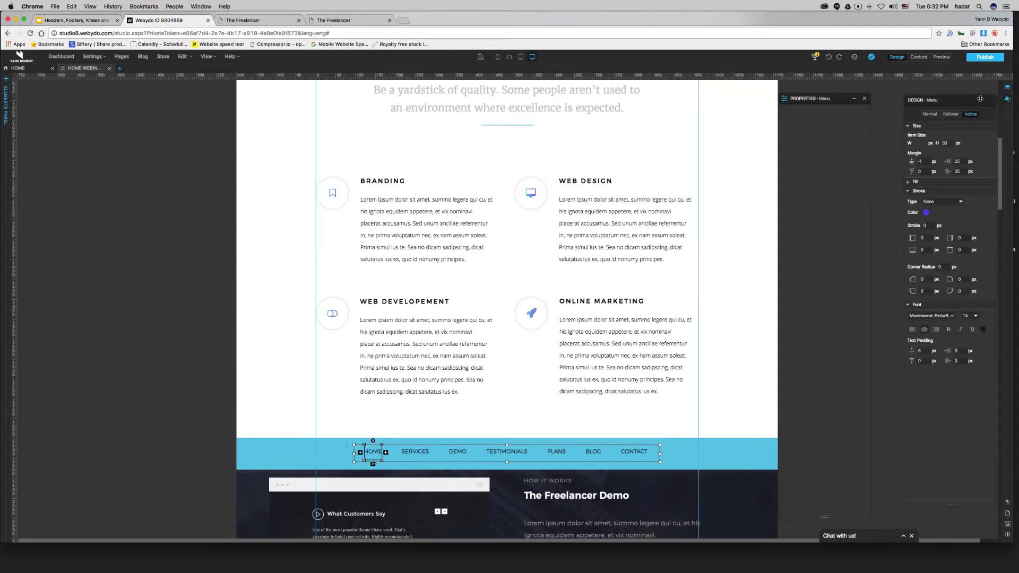
drag(977, 98, 314, 106)
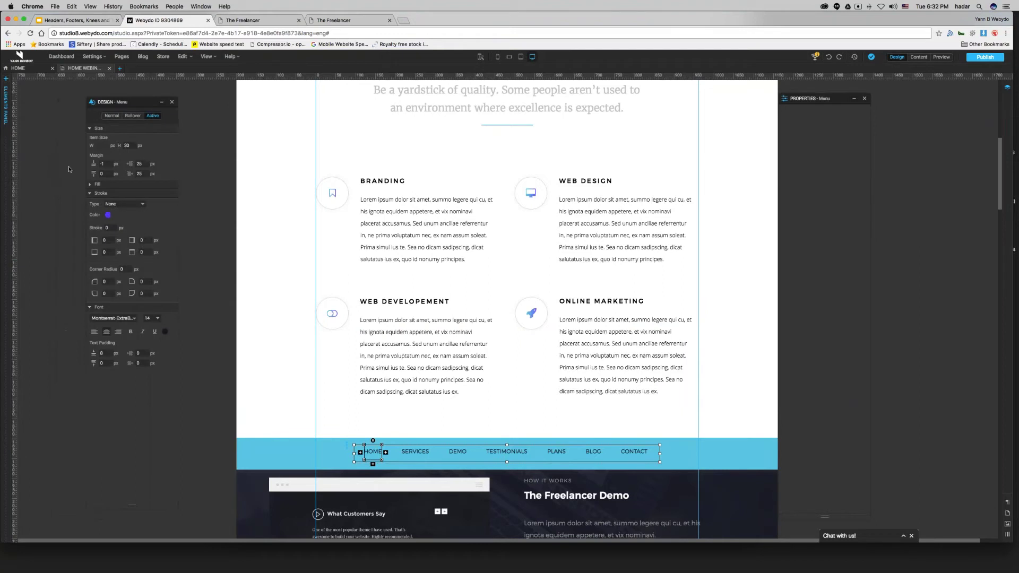
click(111, 116)
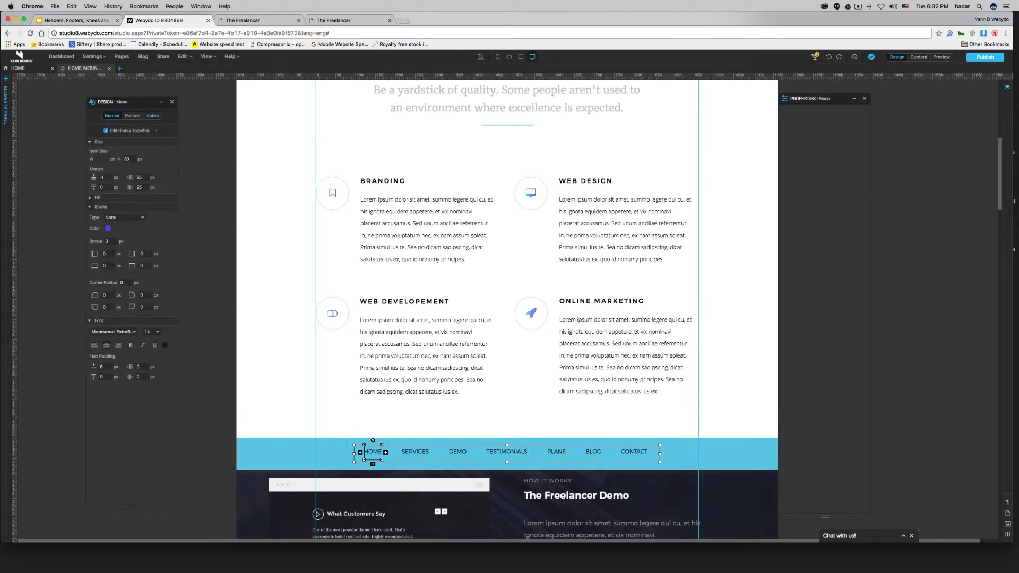
click(164, 345)
click(501, 280)
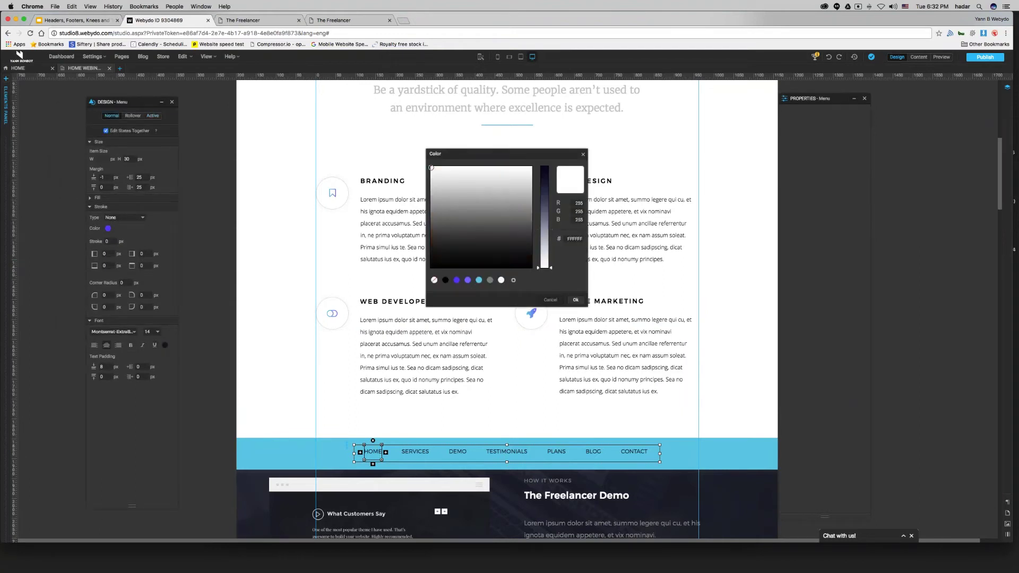
click(575, 300)
Set the Rollover font color of the menu on the light blue bar to the violet swatch
click(132, 116)
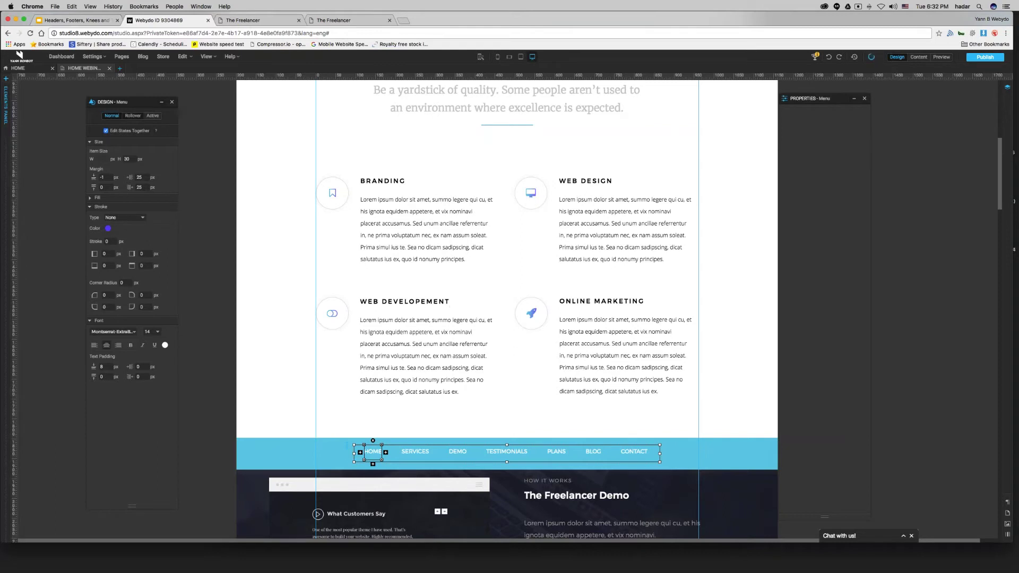
click(165, 331)
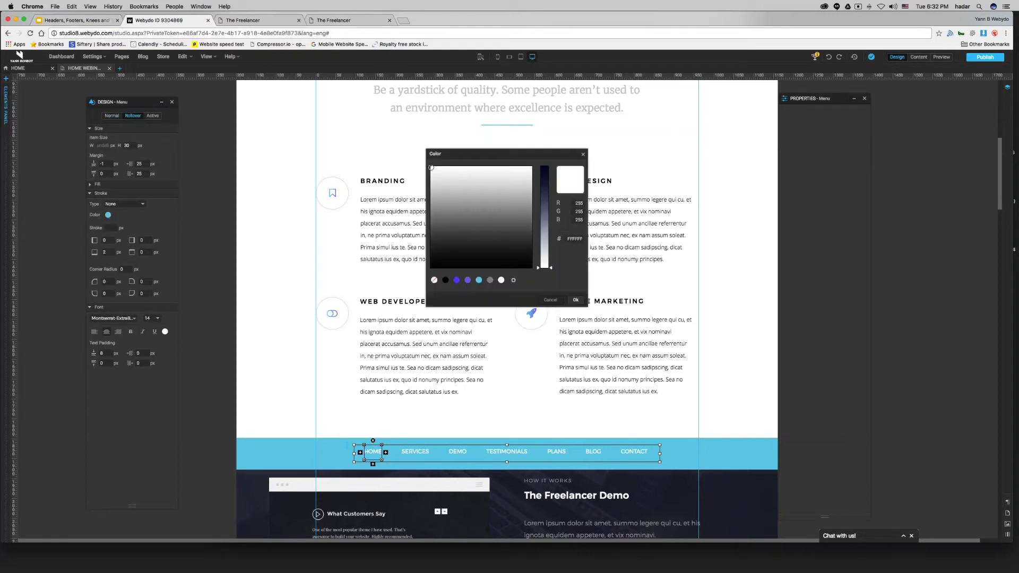
click(457, 280)
click(575, 300)
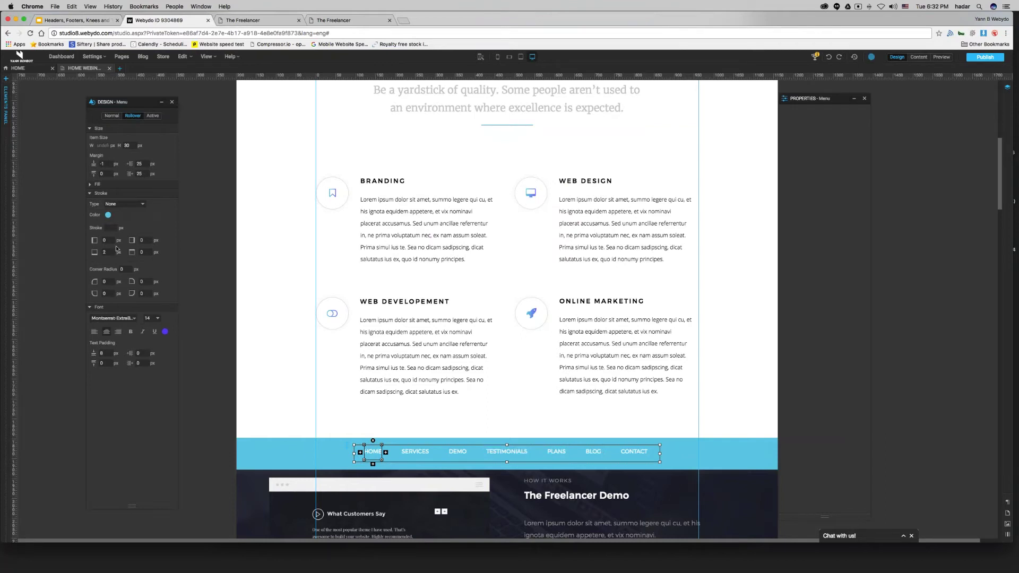
click(107, 215)
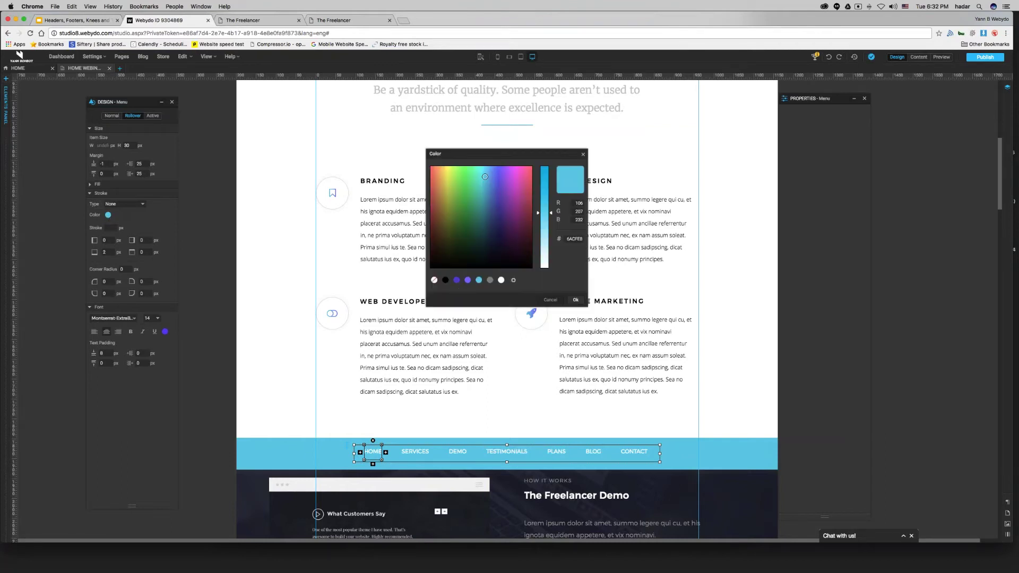
click(575, 299)
In the menu's Active state, set the stroke color to violet and choose violet 6155FC as the font color
click(153, 116)
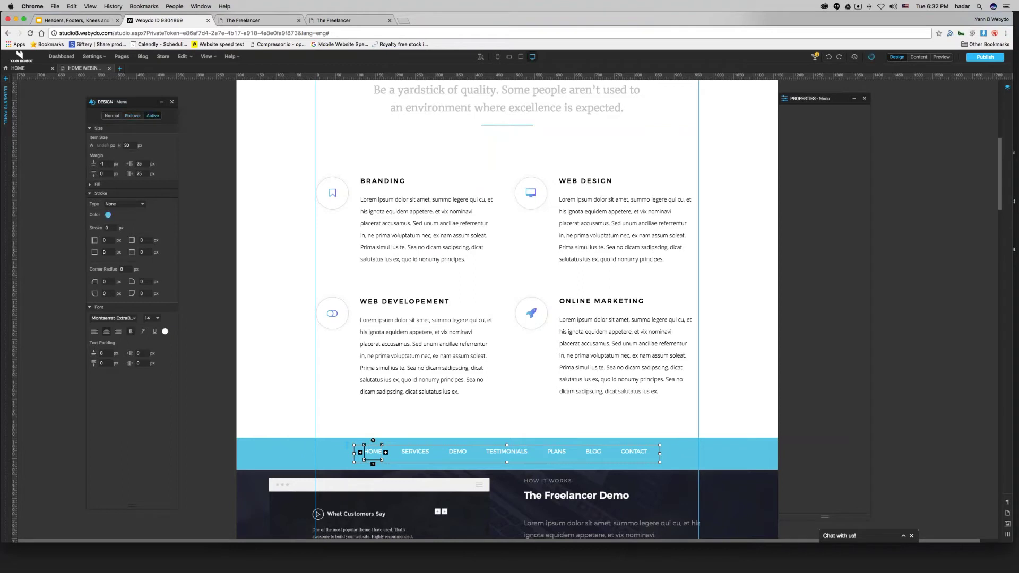
click(108, 215)
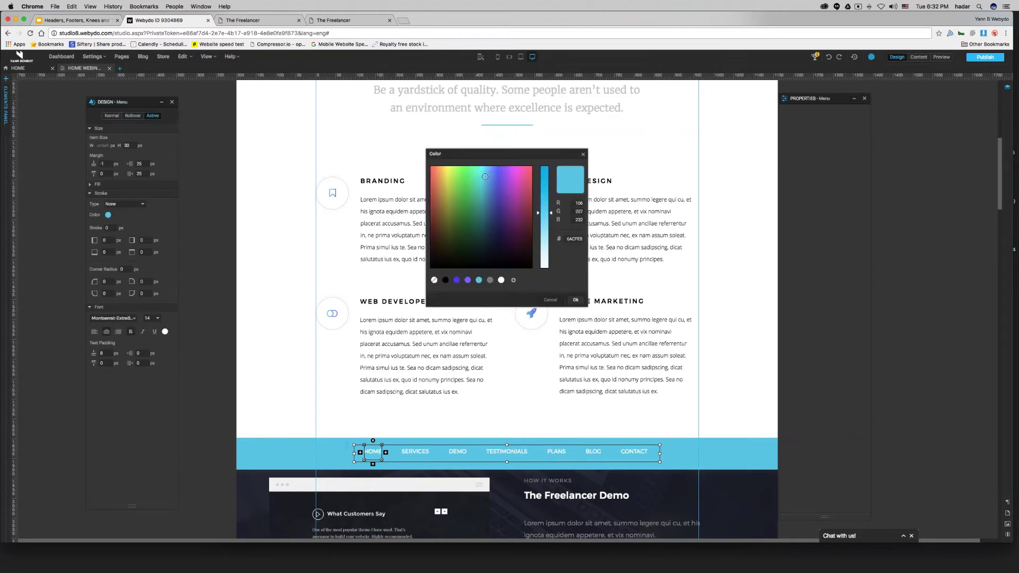
click(500, 169)
click(575, 299)
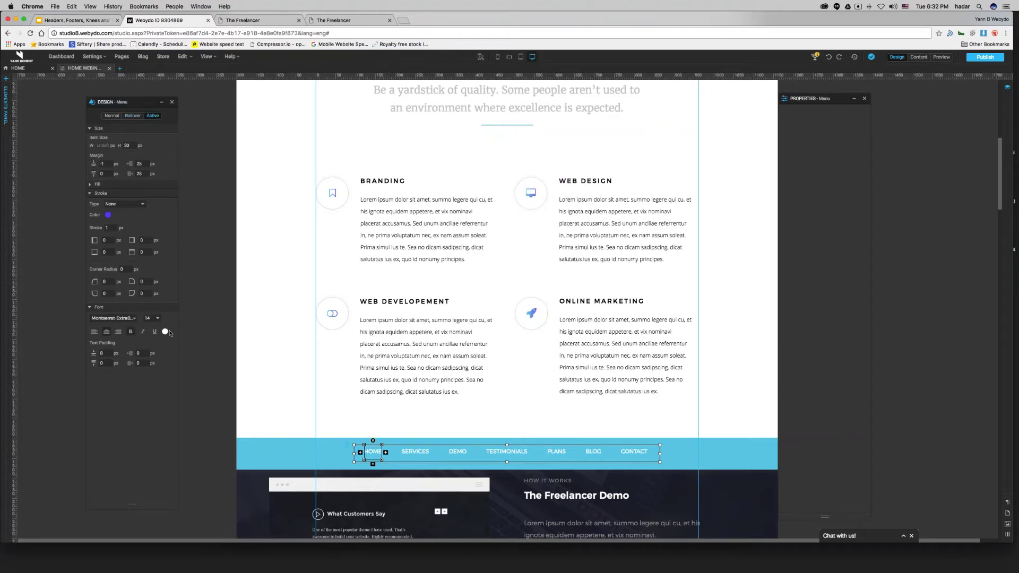
click(456, 280)
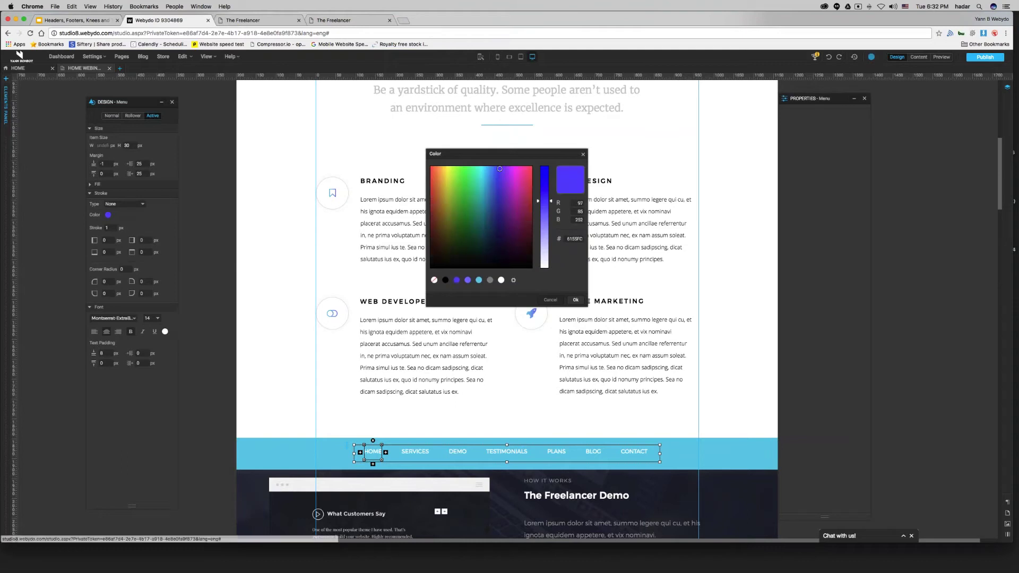
click(171, 102)
Copy THE FREELANCER logo text from the white header bar of the HOME page
scroll(171, 230, down, 3)
click(462, 289)
click(198, 259)
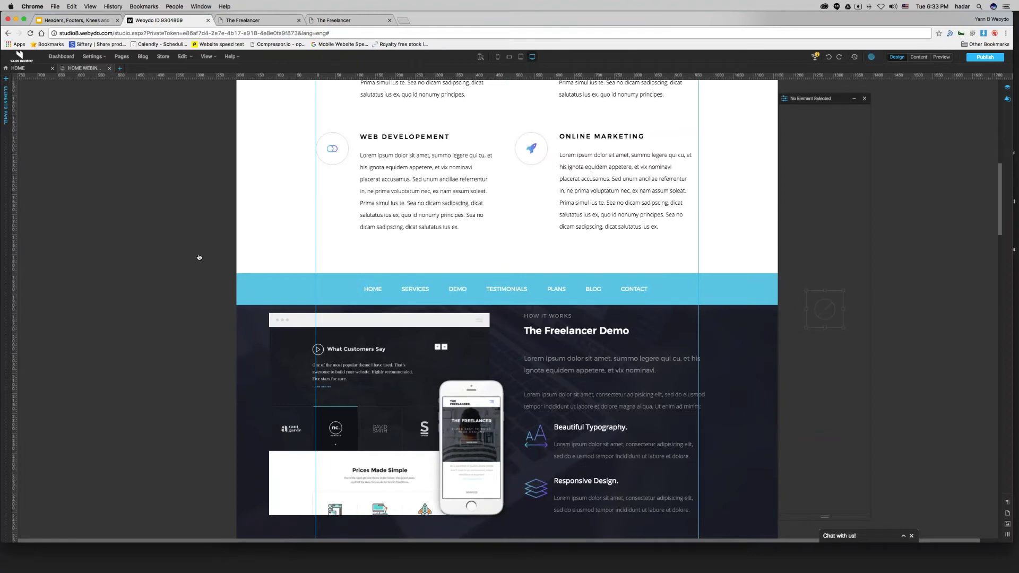
scroll(171, 256, up, 13)
scroll(138, 368, down, 12)
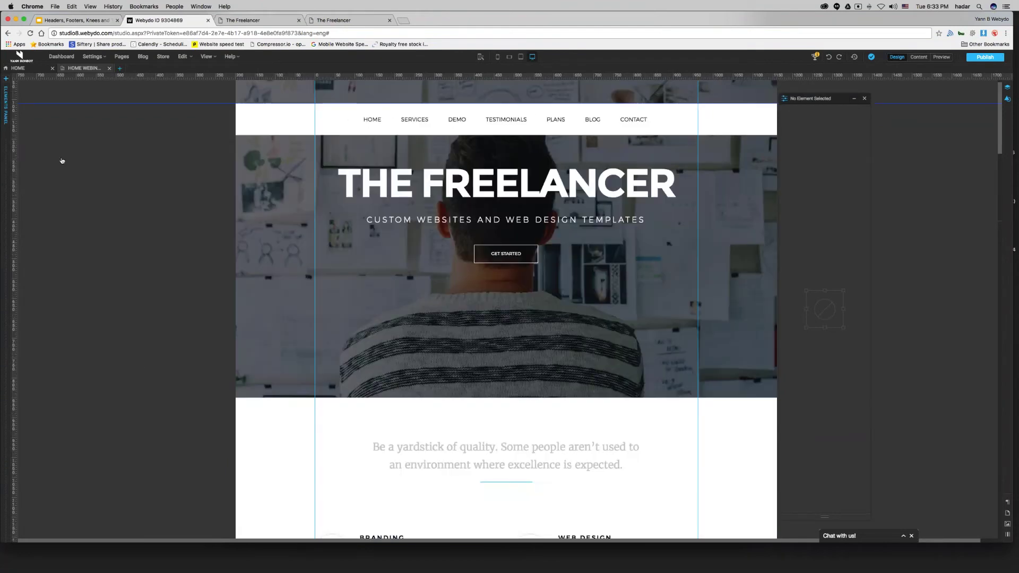
scroll(62, 160, up, 1)
click(19, 69)
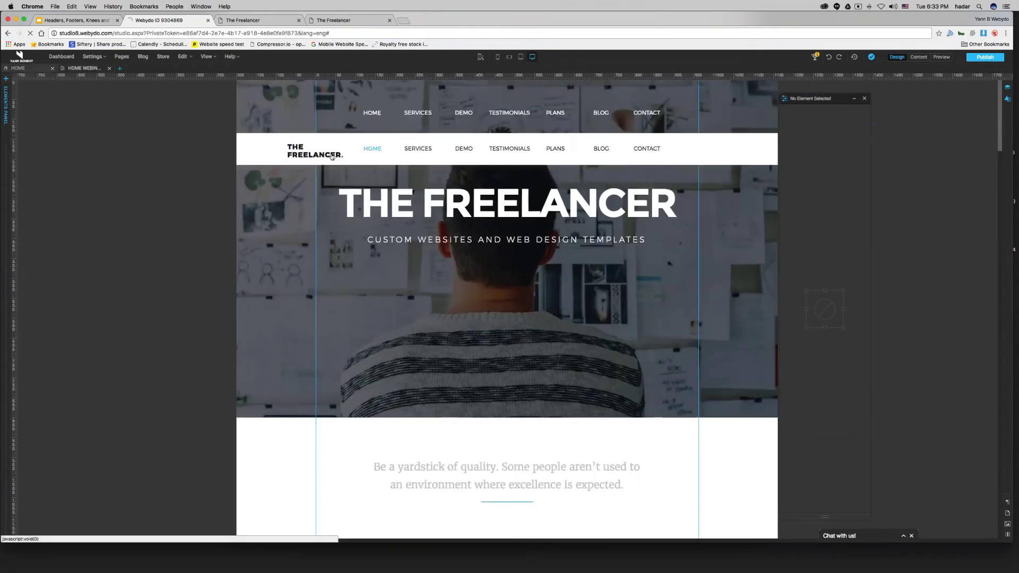
click(317, 152)
right_click(317, 154)
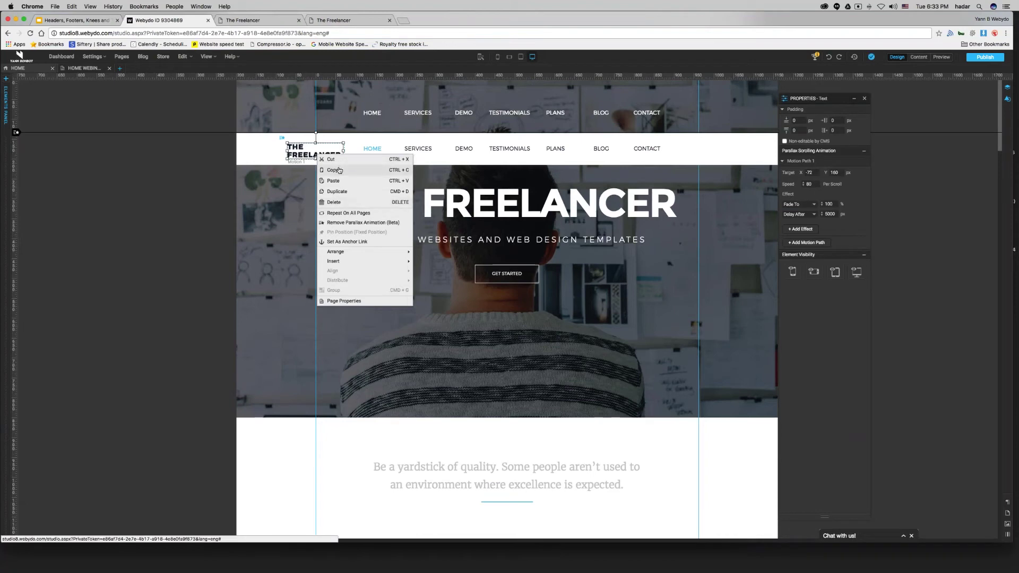
click(337, 169)
Paste the logo text into the HOME WEBINAR page, remove its parallax animation and place it just below the white bar, over the hero image
click(71, 69)
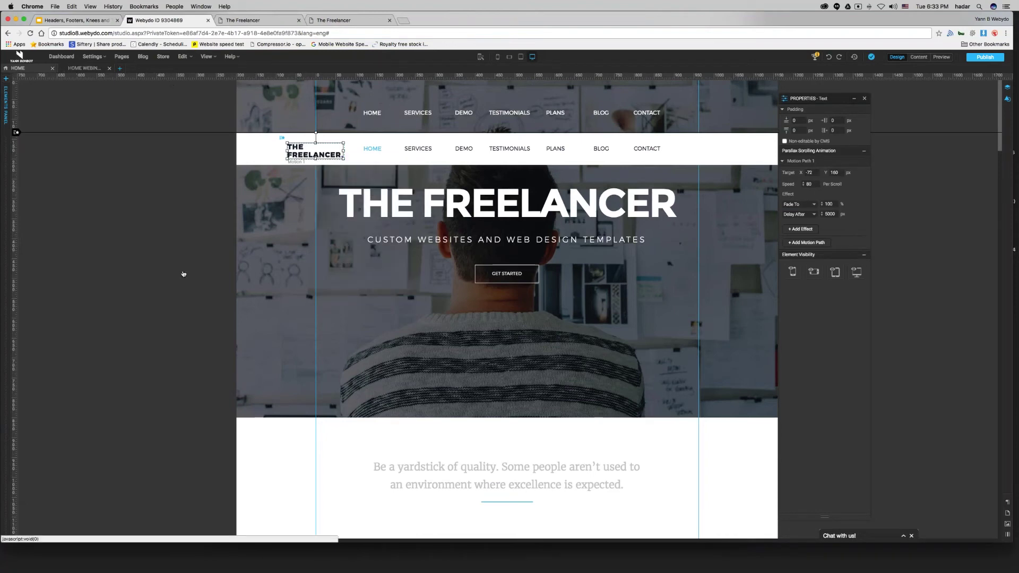
right_click(155, 212)
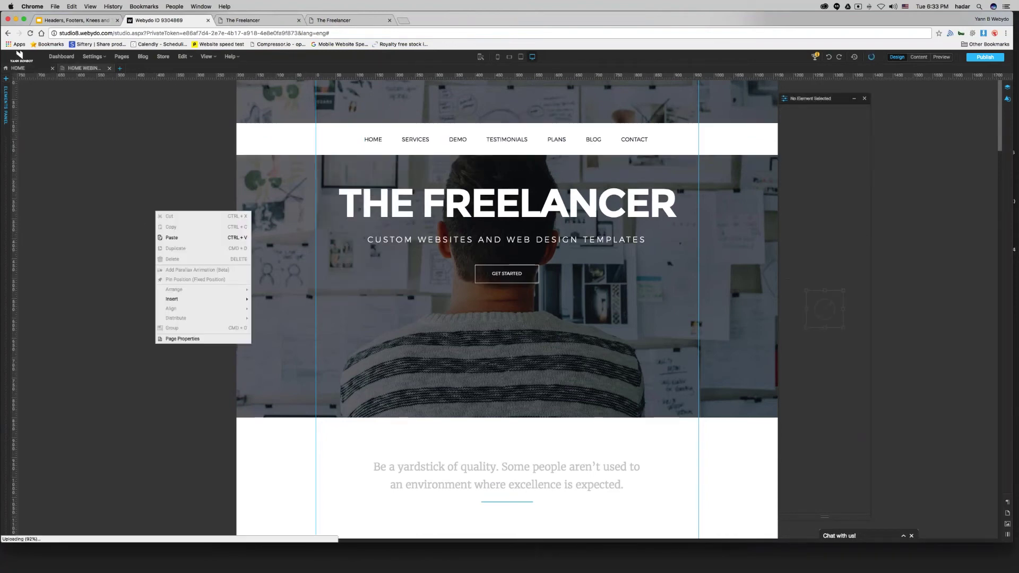
click(171, 237)
right_click(179, 215)
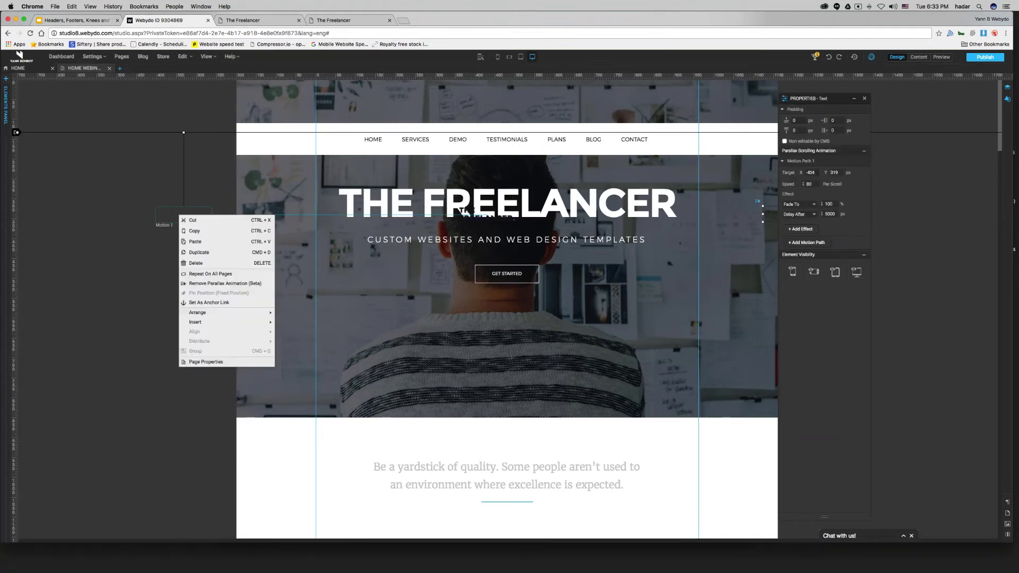
click(210, 283)
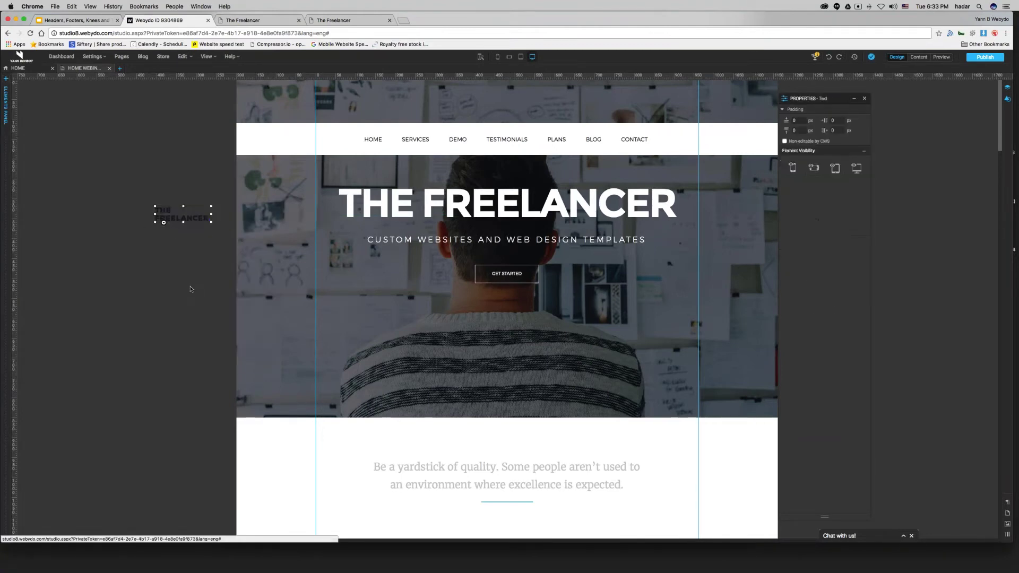
drag(175, 218, 308, 176)
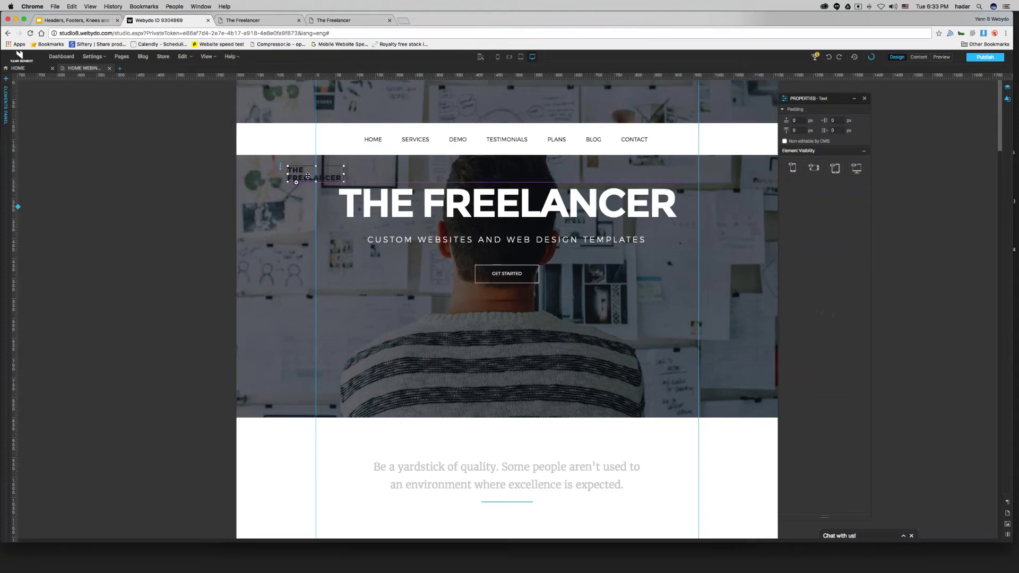
click(72, 286)
Add a parallax animation to the pasted logo and start it at the upper edge of the white header bar
scroll(70, 286, down, 5)
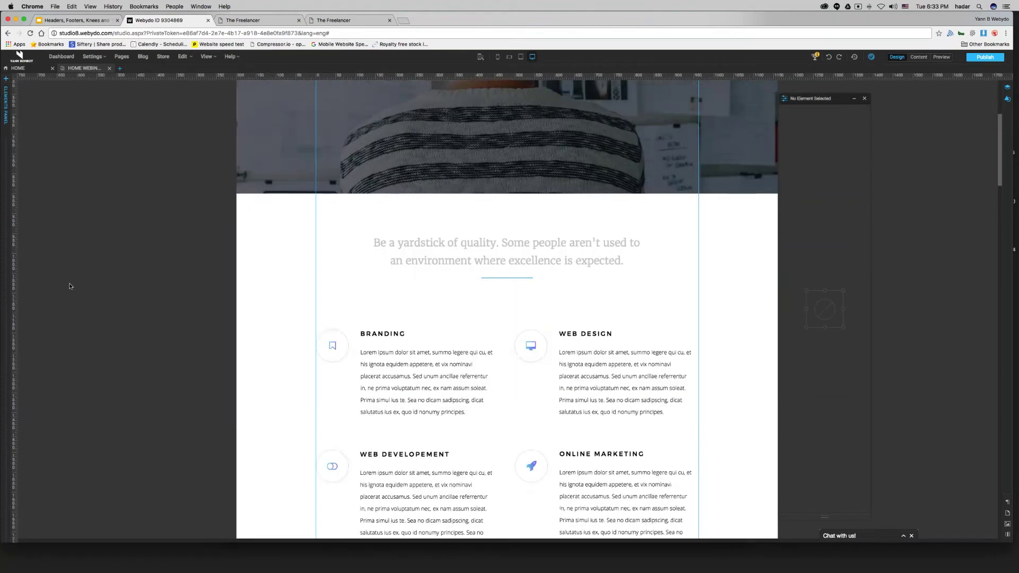
scroll(70, 286, up, 5)
click(299, 173)
right_click(298, 173)
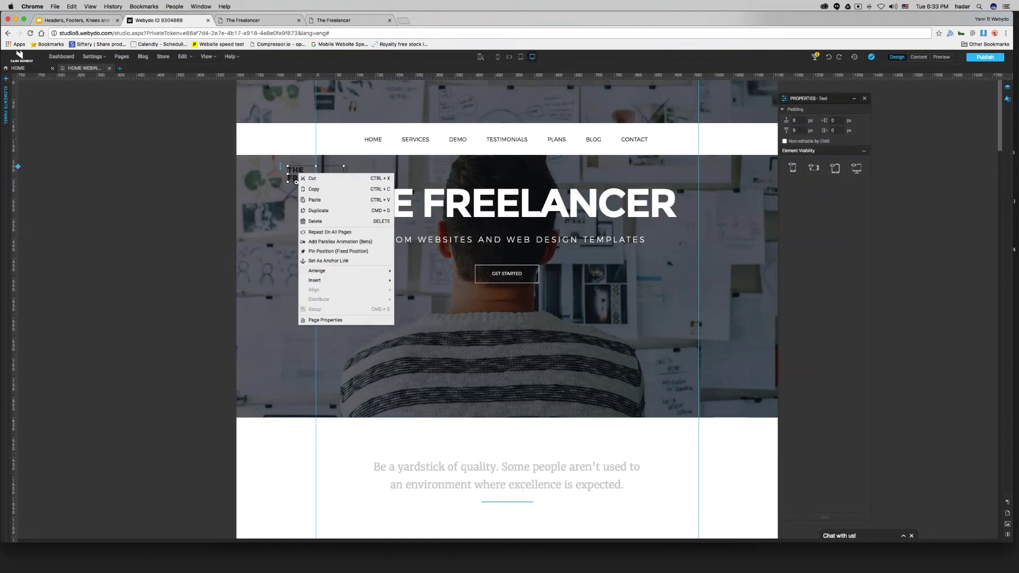
click(306, 177)
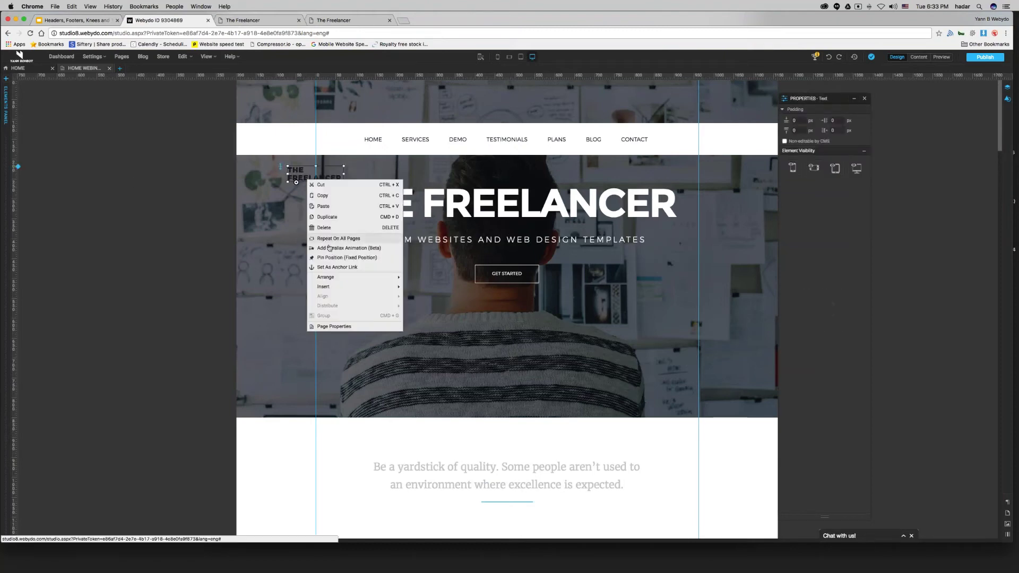
click(348, 248)
drag(339, 89, 339, 123)
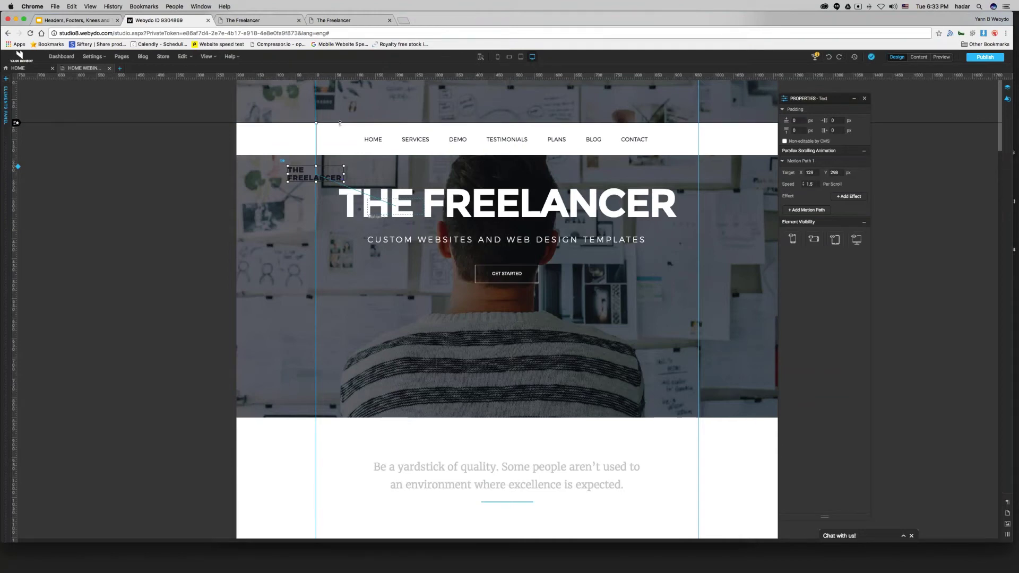
Move the logo onto the white bar beside the menu and set its motion path target to X -72, Y 130 px
drag(327, 175, 326, 138)
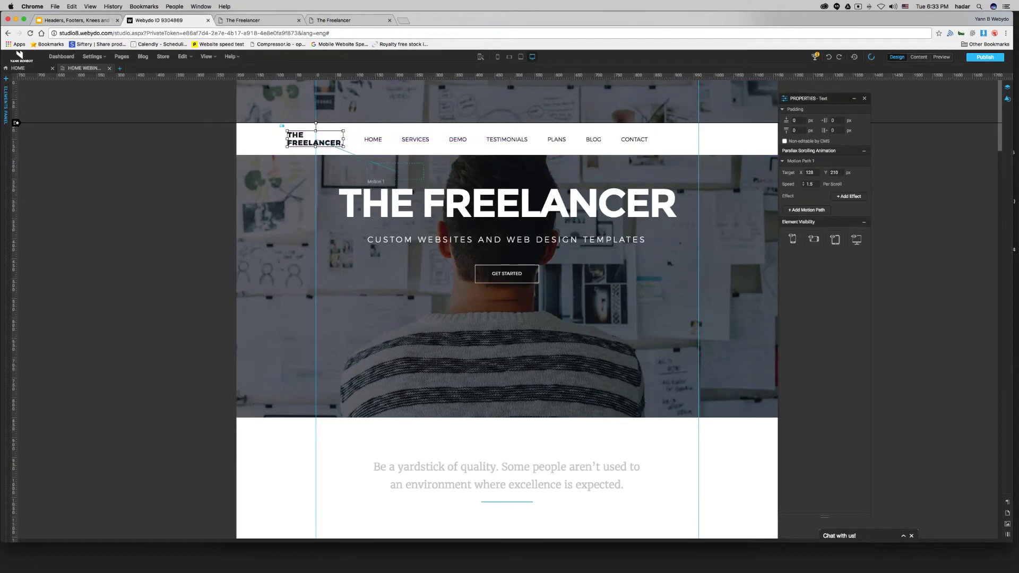
click(1007, 98)
drag(955, 100, 192, 108)
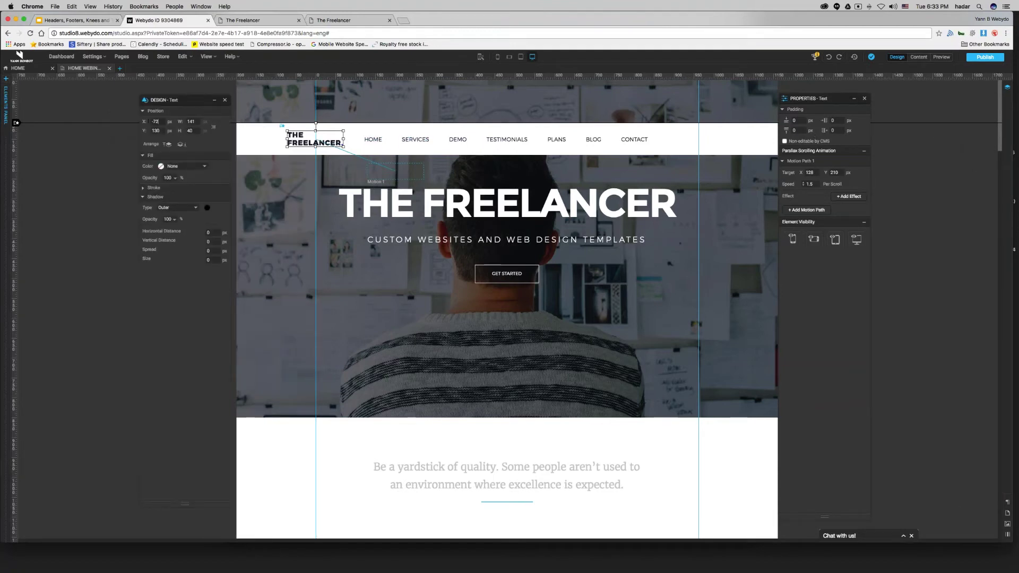
double_click(809, 172)
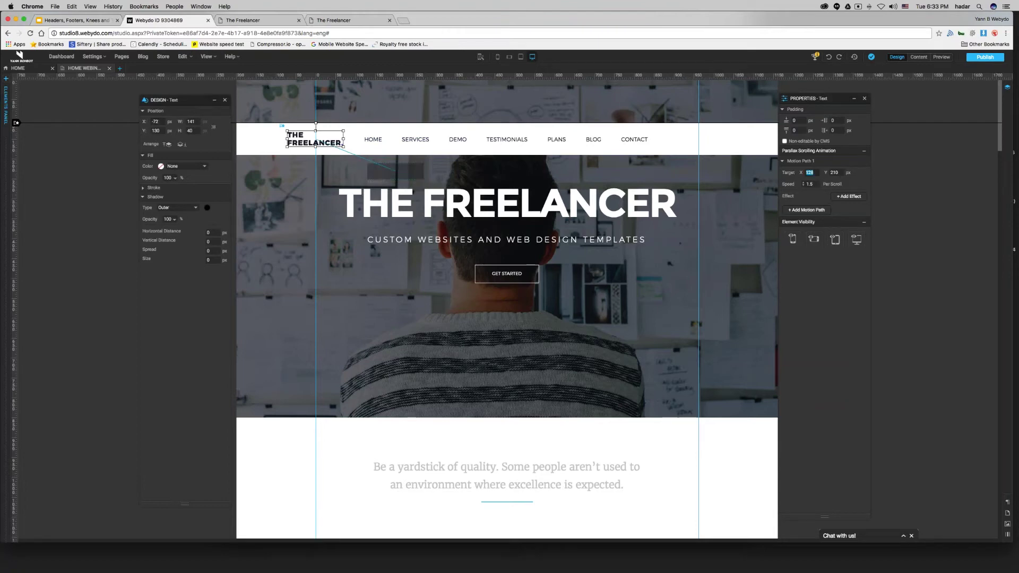
key(BackSpace)
key(Return)
key(Tab)
text(130)
key(Return)
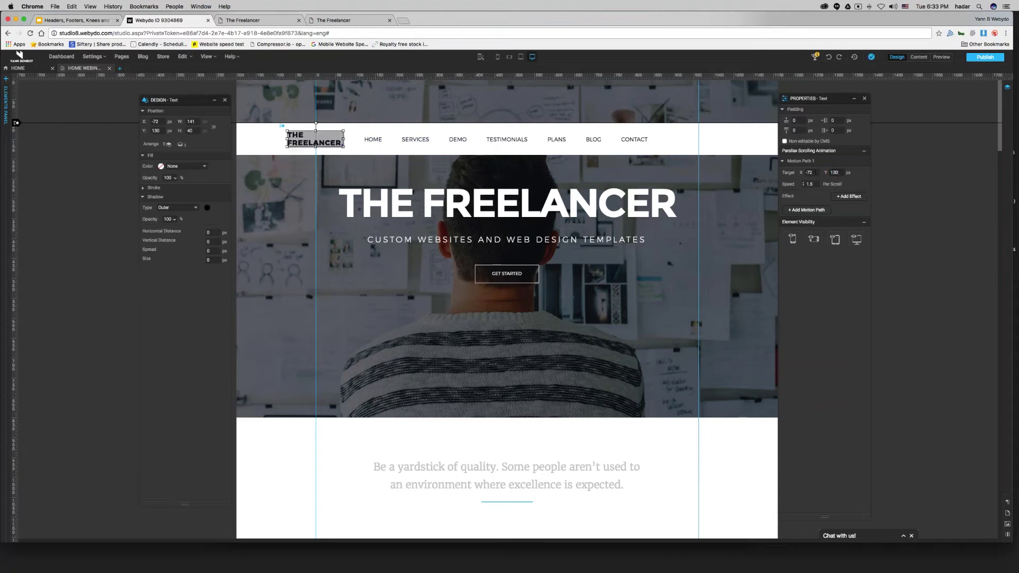
Set the logo's parallax speed to 80 and add a Fade To 100% effect and a Delay After 5000 px effect
drag(814, 184, 790, 184)
text(80)
click(849, 197)
click(798, 204)
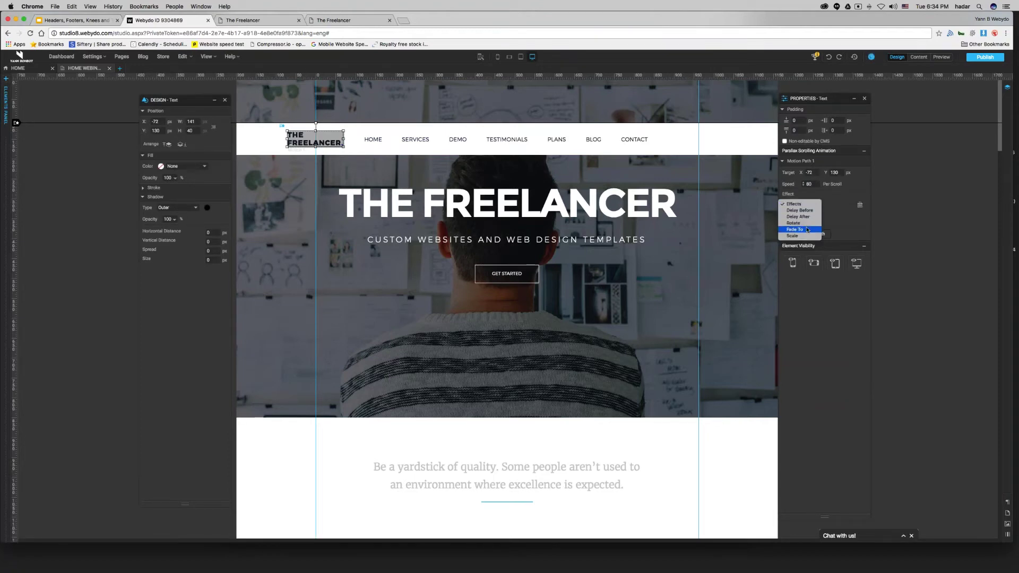
click(794, 229)
click(799, 214)
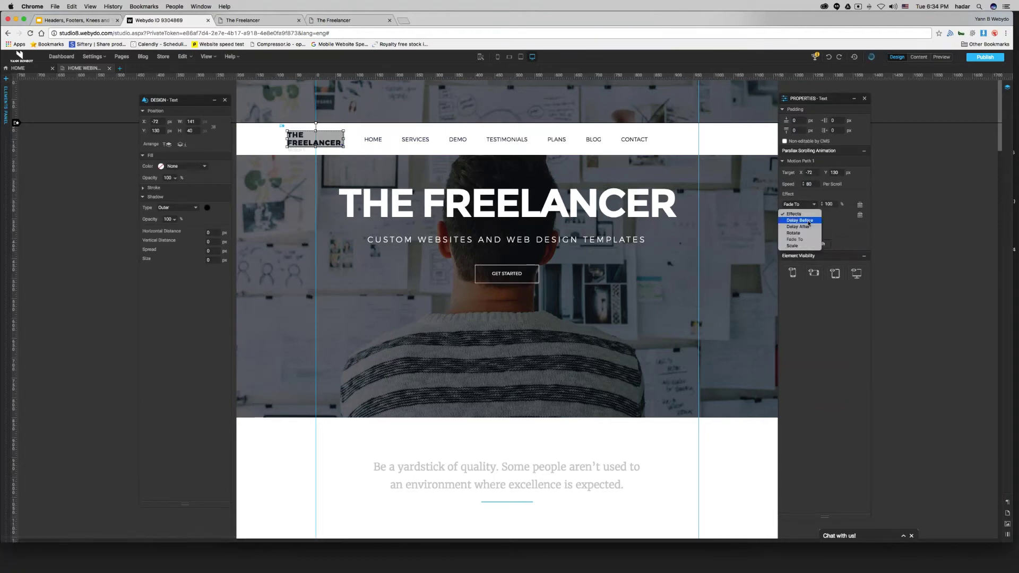
click(809, 227)
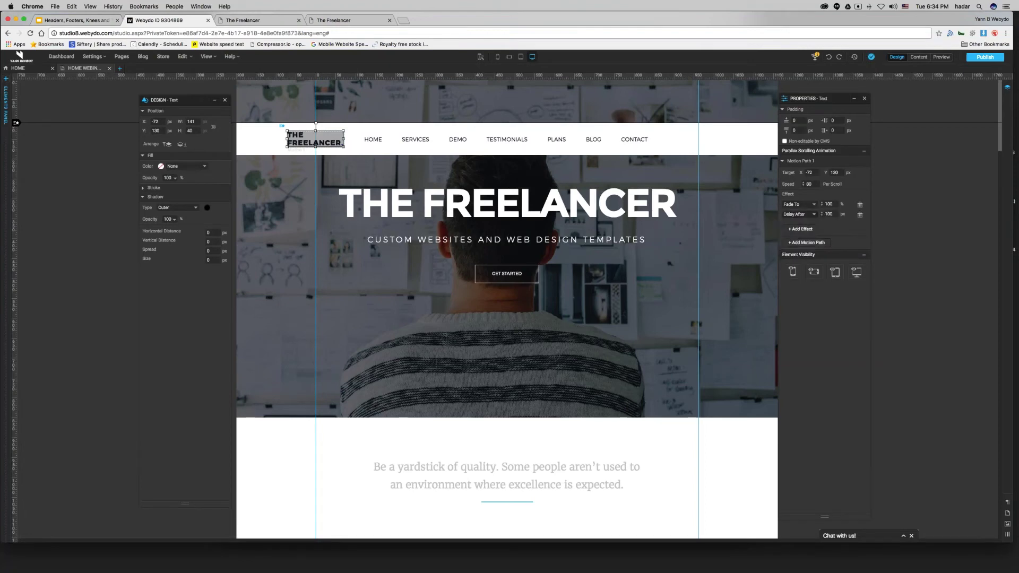
drag(833, 214, 807, 215)
text(5000)
click(6, 101)
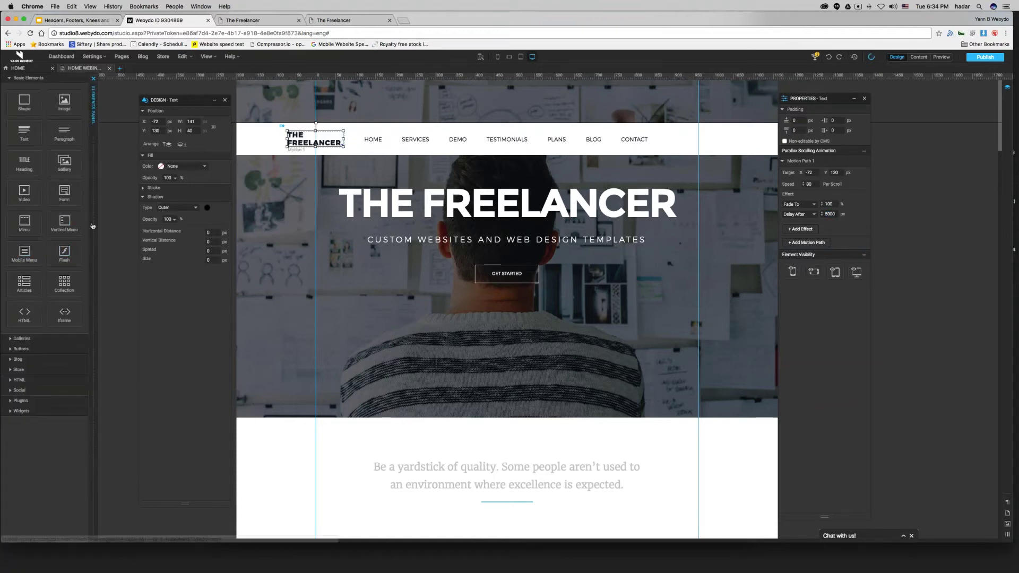
click(92, 226)
scroll(87, 234, down, 10)
scroll(87, 234, up, 10)
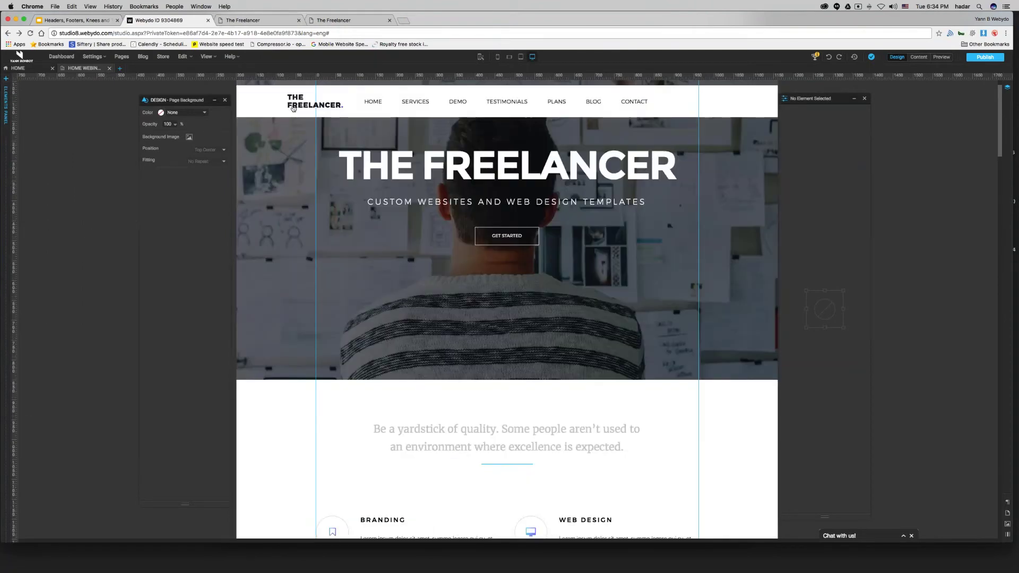
Duplicate the logo text, move the copy below the hero image and remove the copy's parallax animation
click(292, 108)
key(super+v)
drag(303, 111, 291, 427)
drag(311, 114, 275, 450)
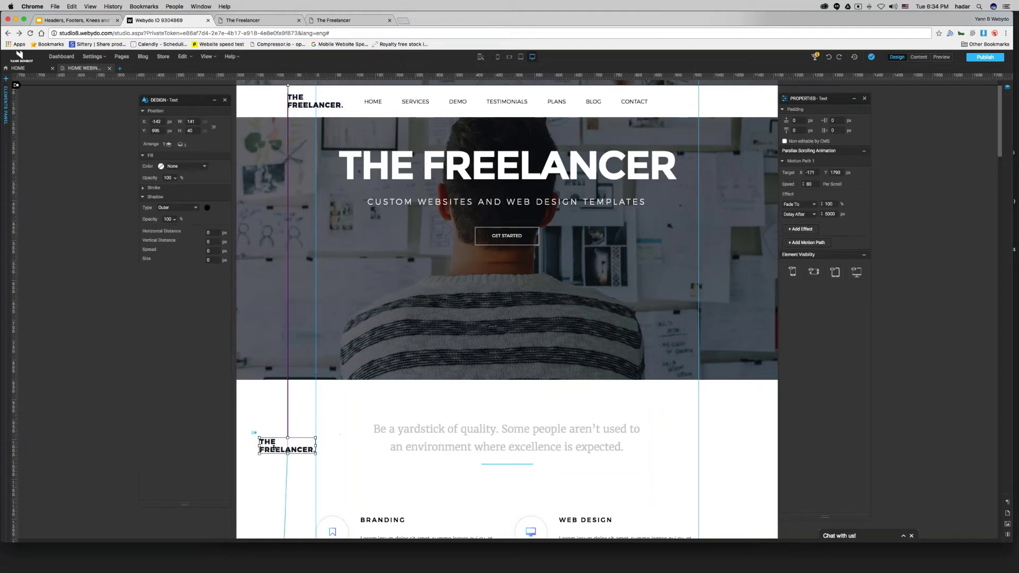
right_click(273, 450)
click(320, 367)
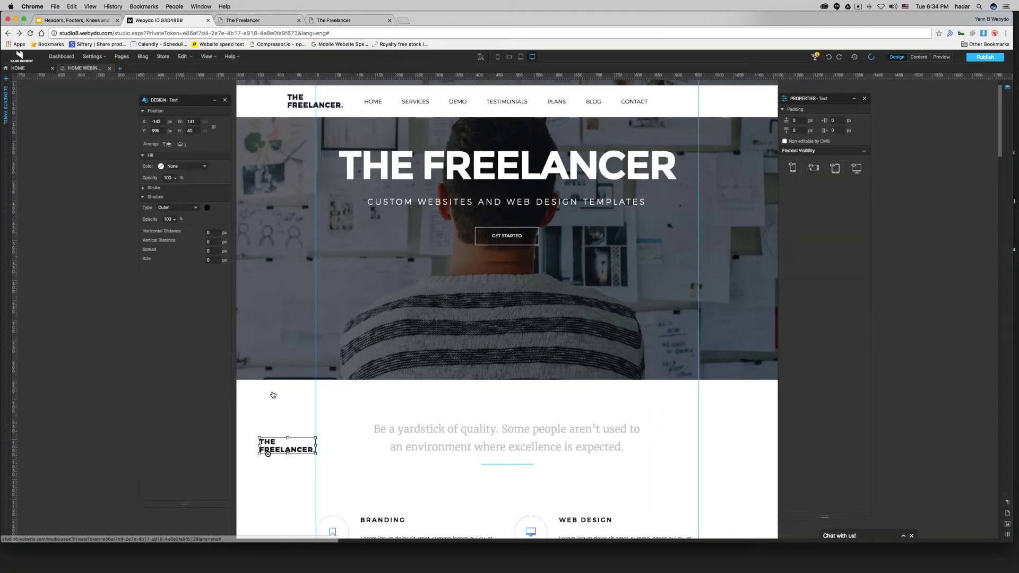
Move the copied logo down to the level of the light blue bar, outside the page's left edge
scroll(267, 212, down, 5)
drag(267, 205, 98, 488)
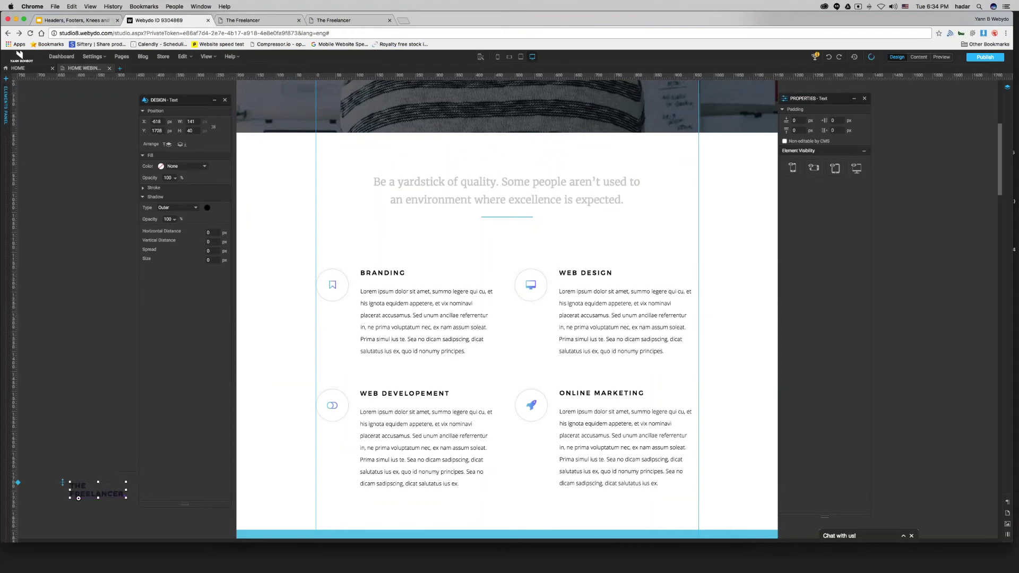
scroll(103, 284, down, 4)
drag(104, 284, 127, 366)
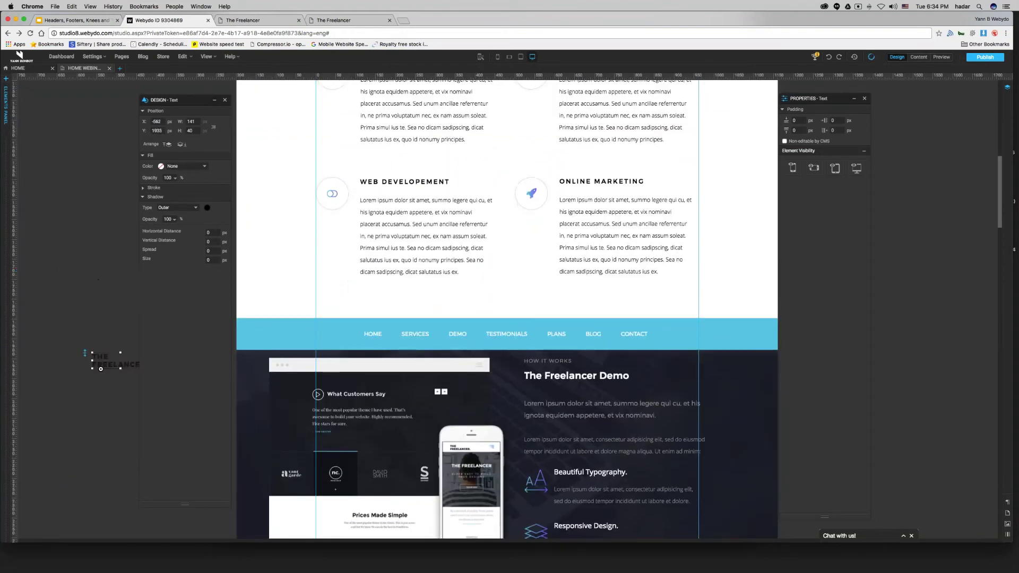
scroll(506, 310, up, 12)
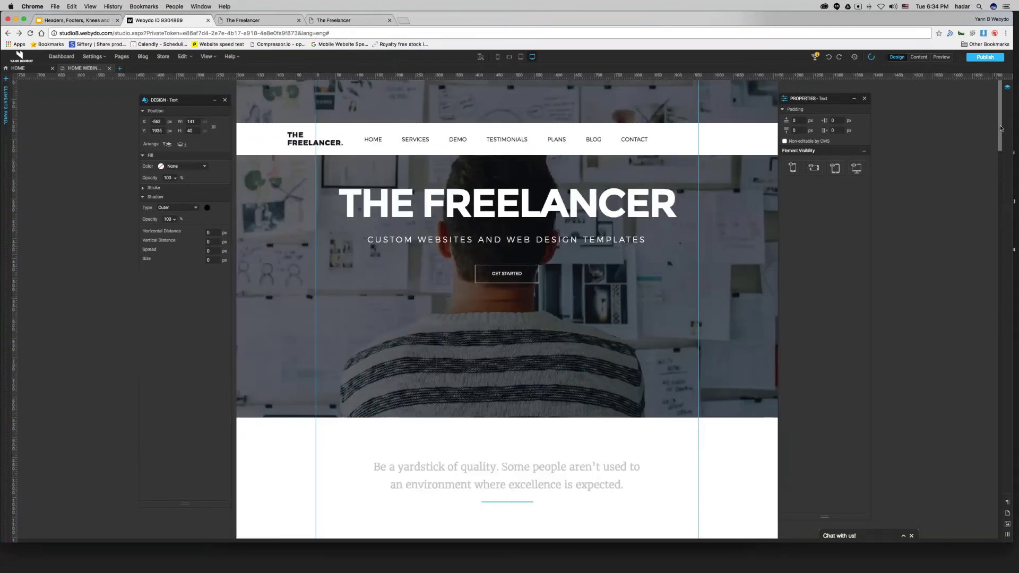
Move the copied logo onto the light blue bar beside the menu
drag(1001, 128, 1008, 241)
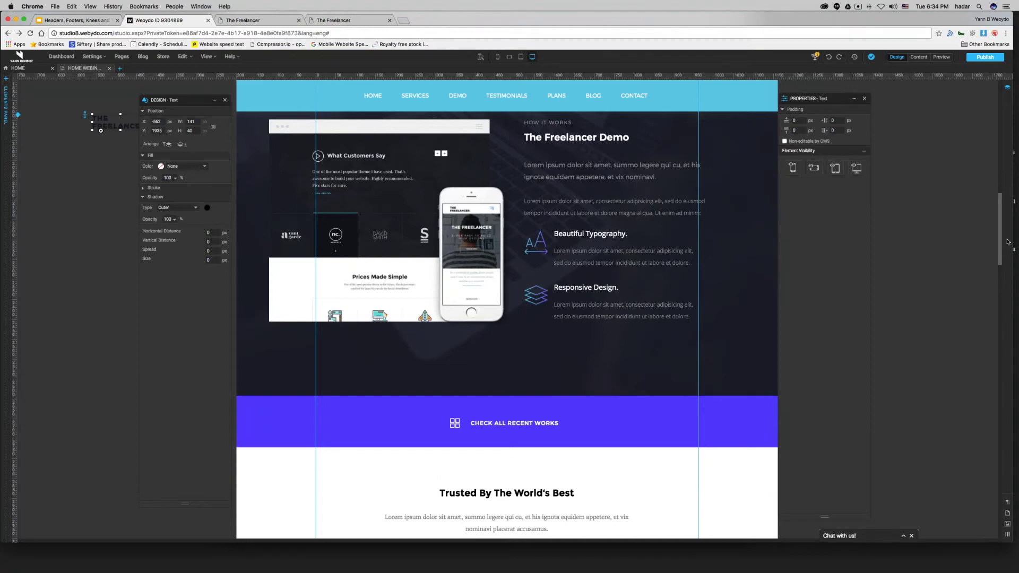
drag(1008, 241, 998, 198)
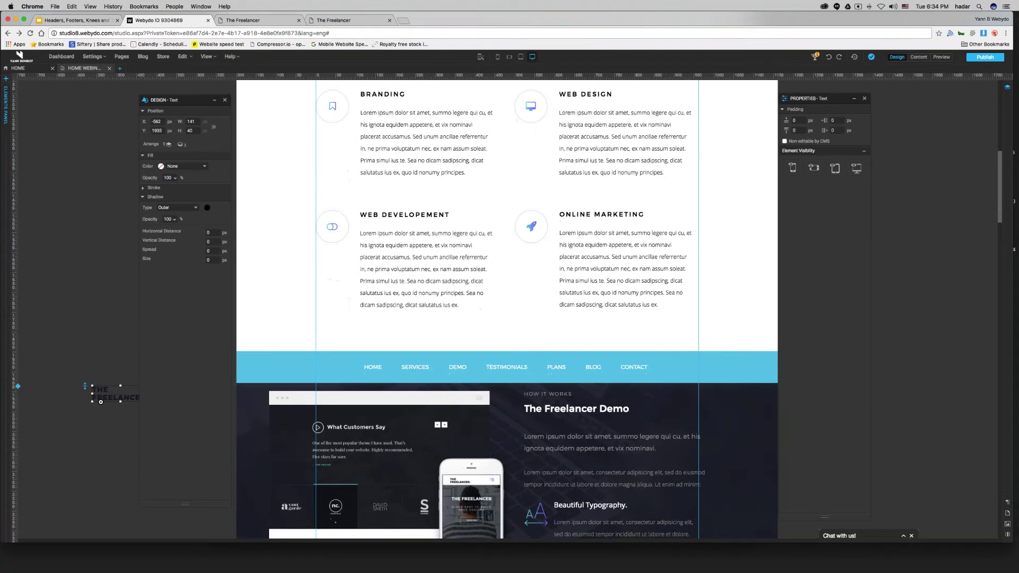
drag(106, 396, 301, 369)
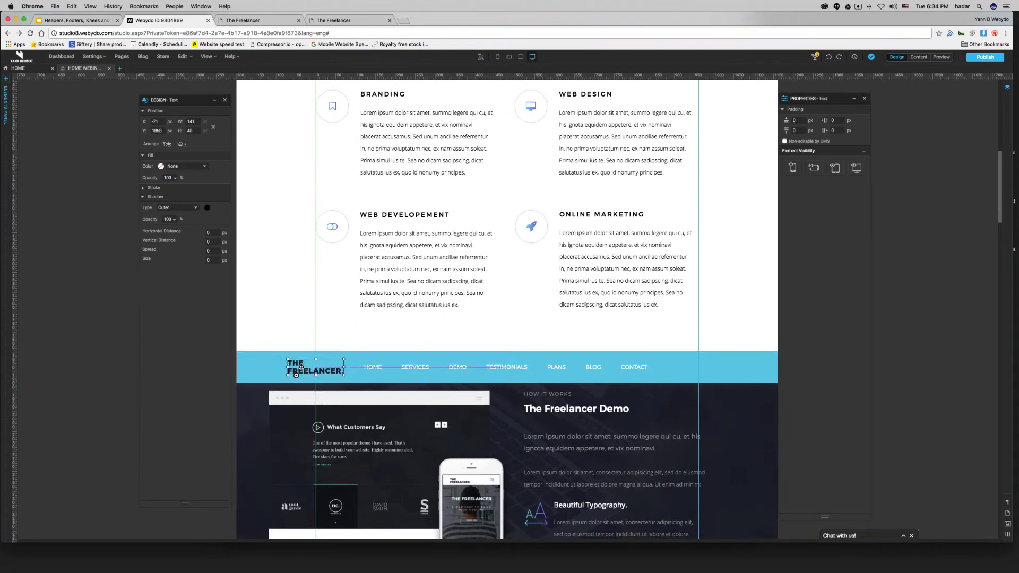
Set the text colour of the logo on the light blue bar to white (FFFFFF)
double_click(307, 364)
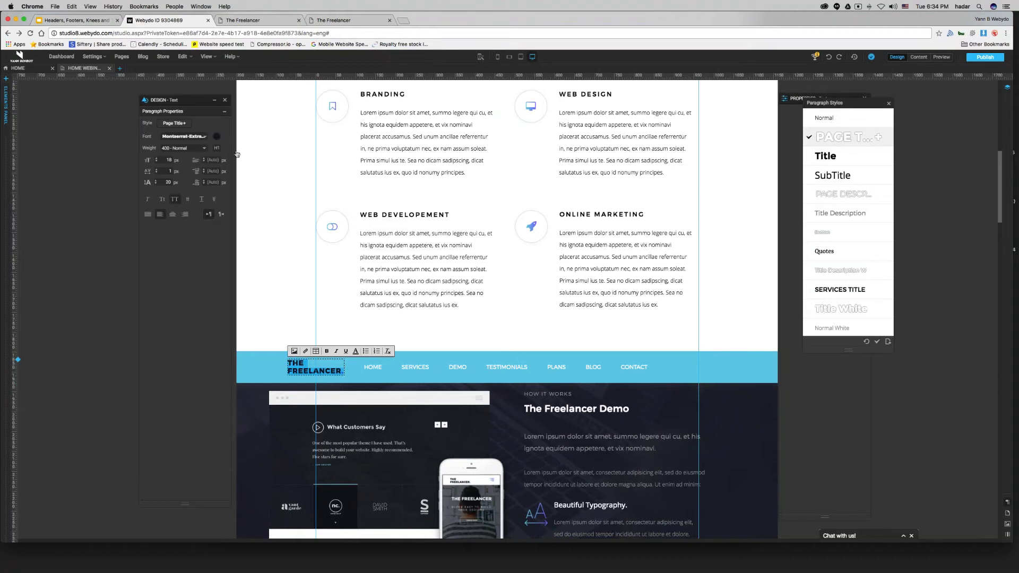
click(217, 136)
click(501, 279)
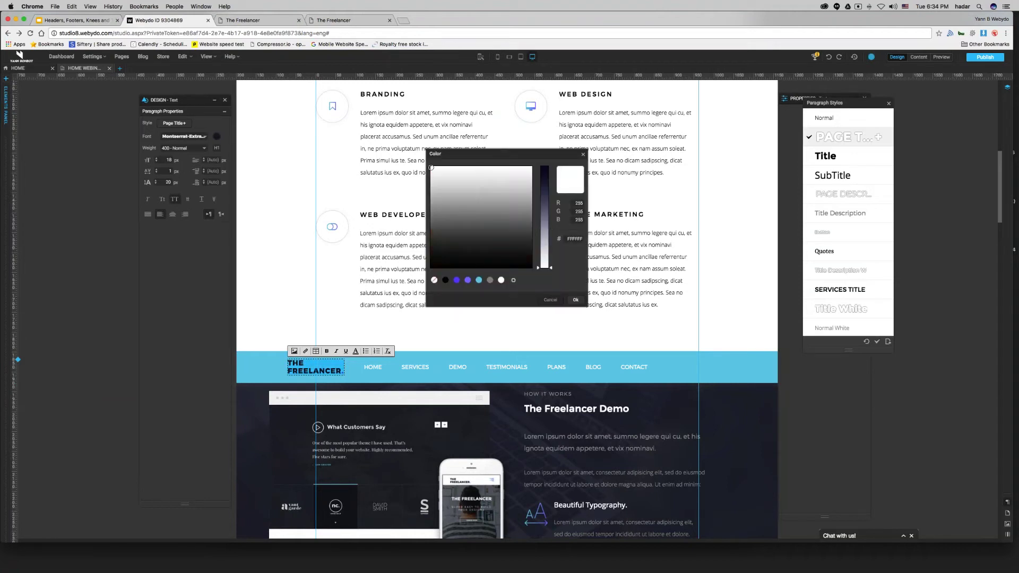
click(569, 300)
click(89, 314)
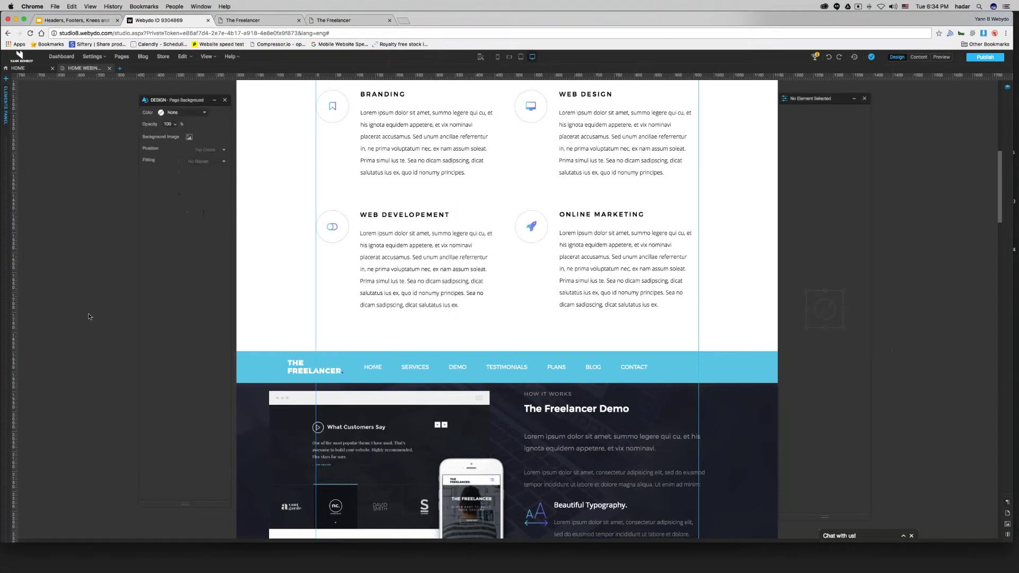
Move the menu and the white logo off the light blue bar so that the bar stands clear
right_click(299, 371)
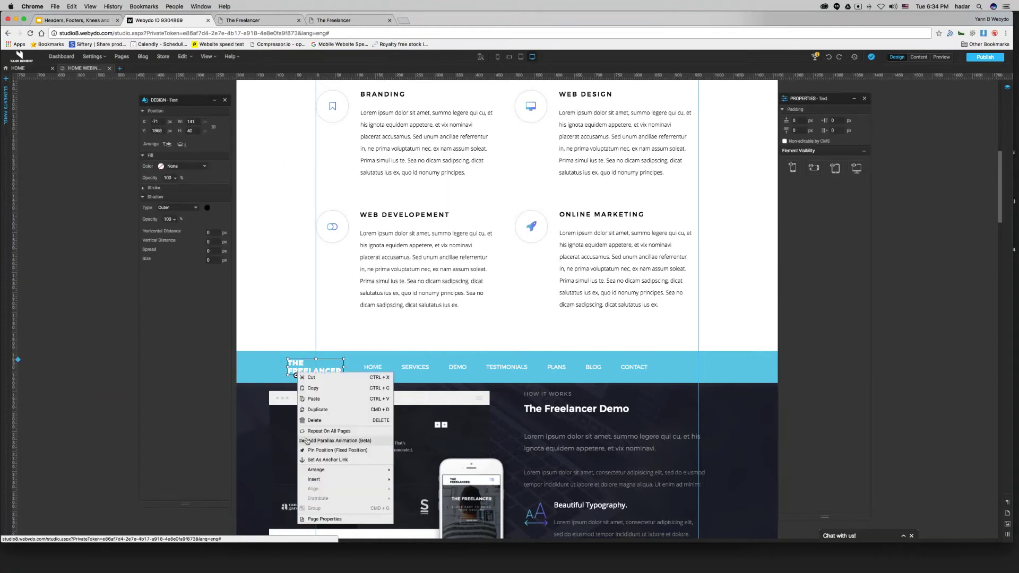
click(732, 351)
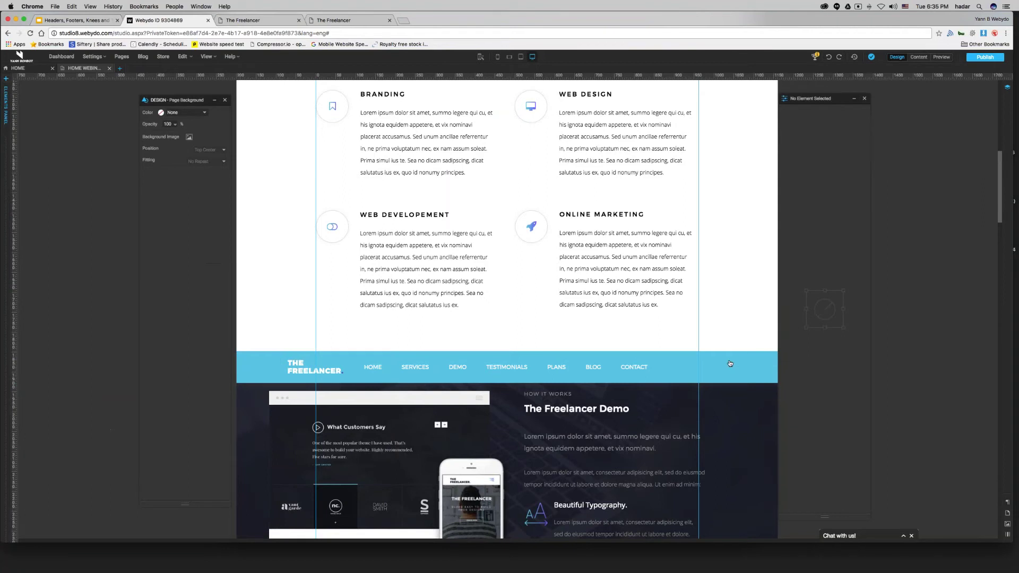
drag(598, 370, 631, 408)
click(747, 367)
right_click(746, 367)
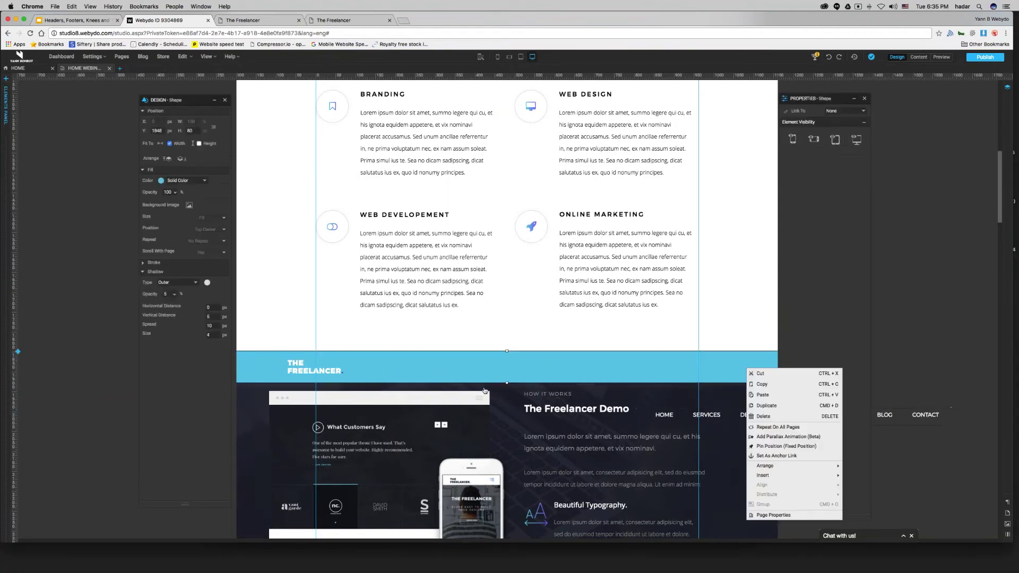
click(70, 389)
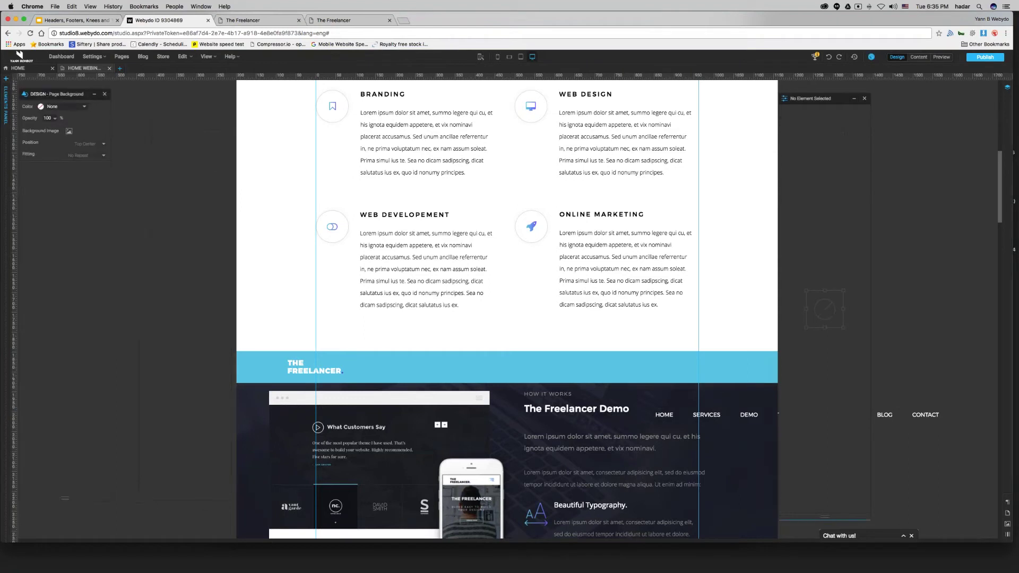
drag(306, 376, 202, 388)
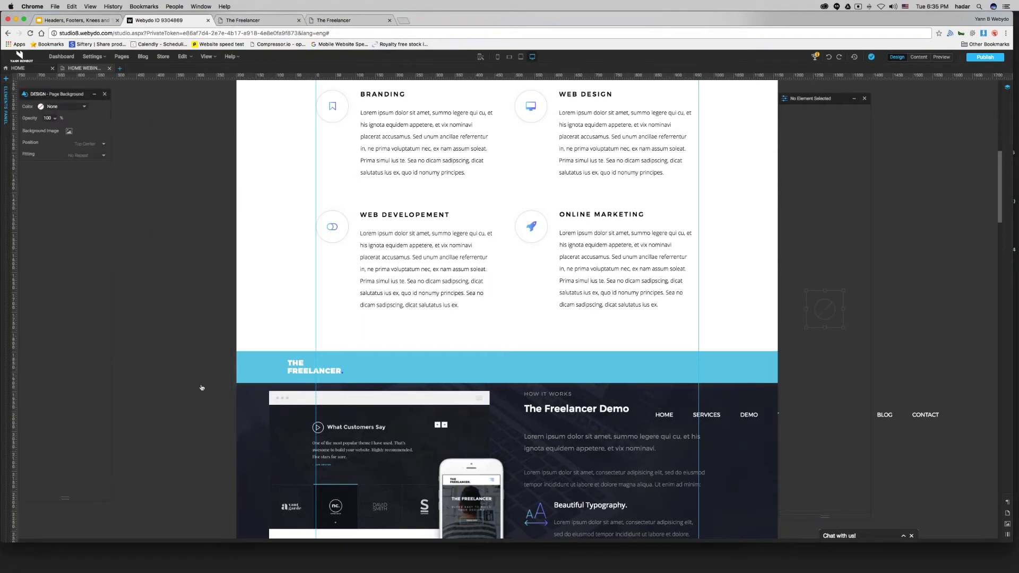
Add a parallax animation to the light blue bar and align its start line with the bar's upper edge
click(353, 368)
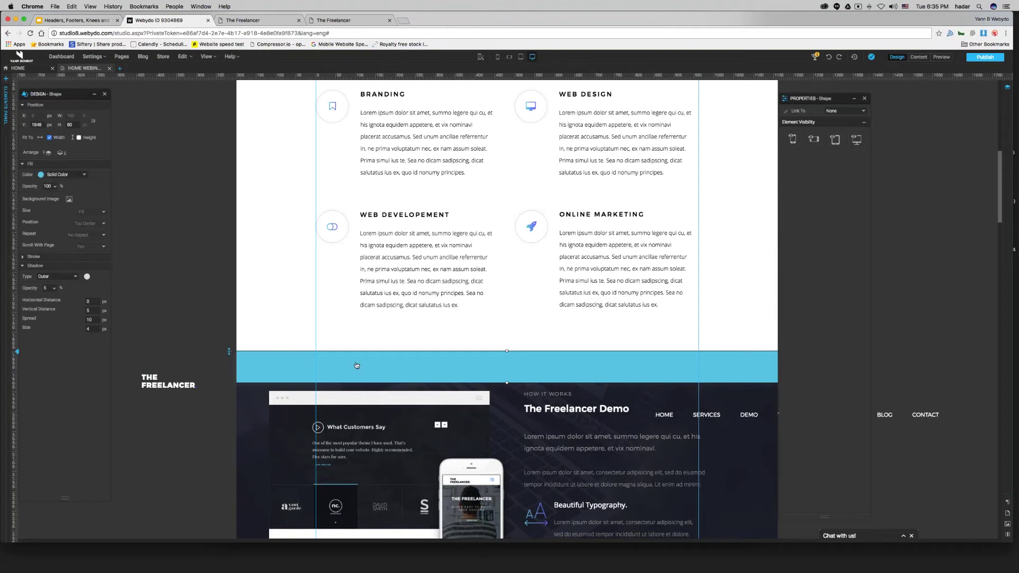
right_click(356, 365)
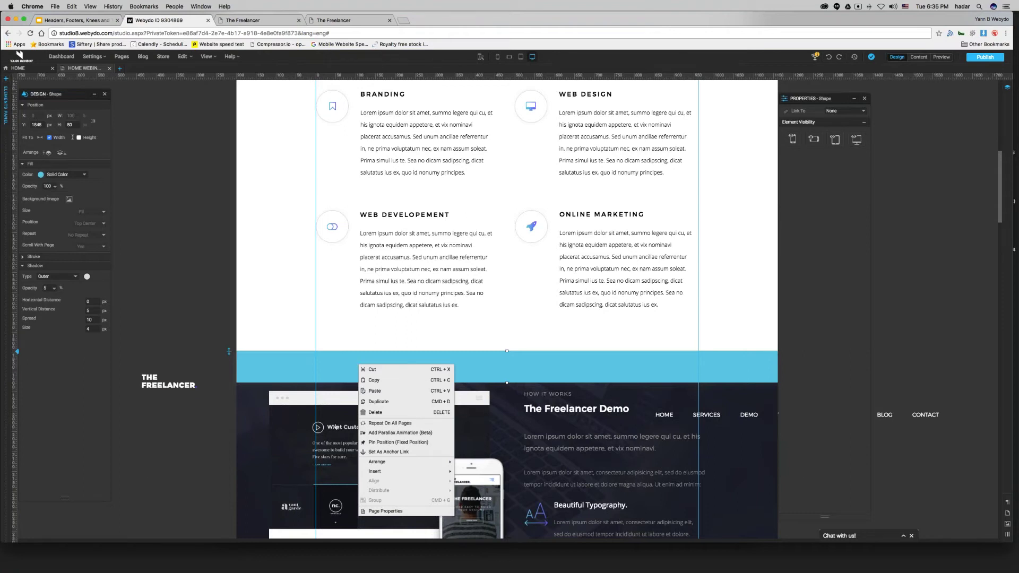
click(376, 433)
drag(513, 93, 517, 350)
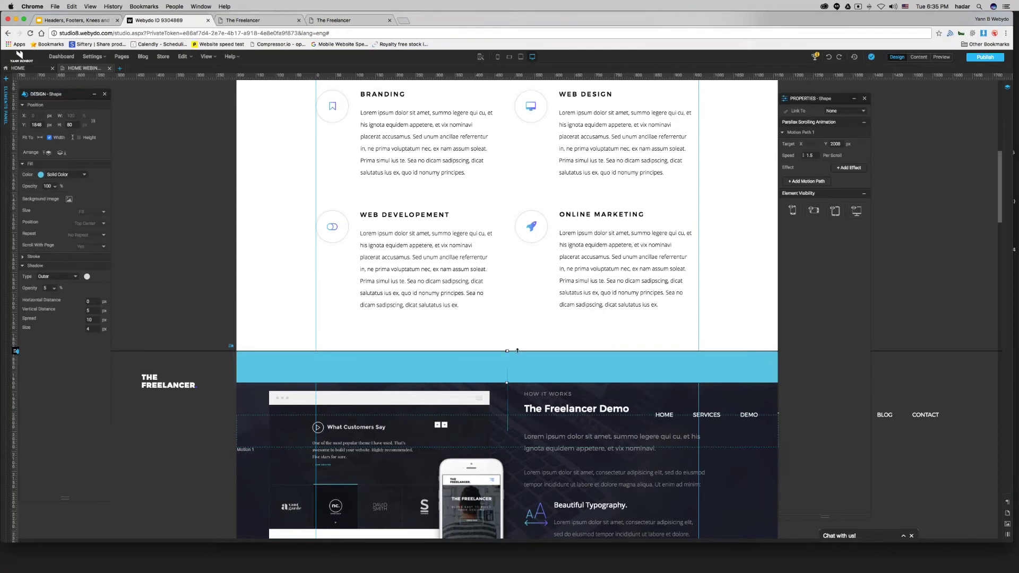
drag(533, 75, 575, 380)
Set the light blue bar's motion path target to Y 1848 px and its speed to 80
drag(41, 124, 28, 125)
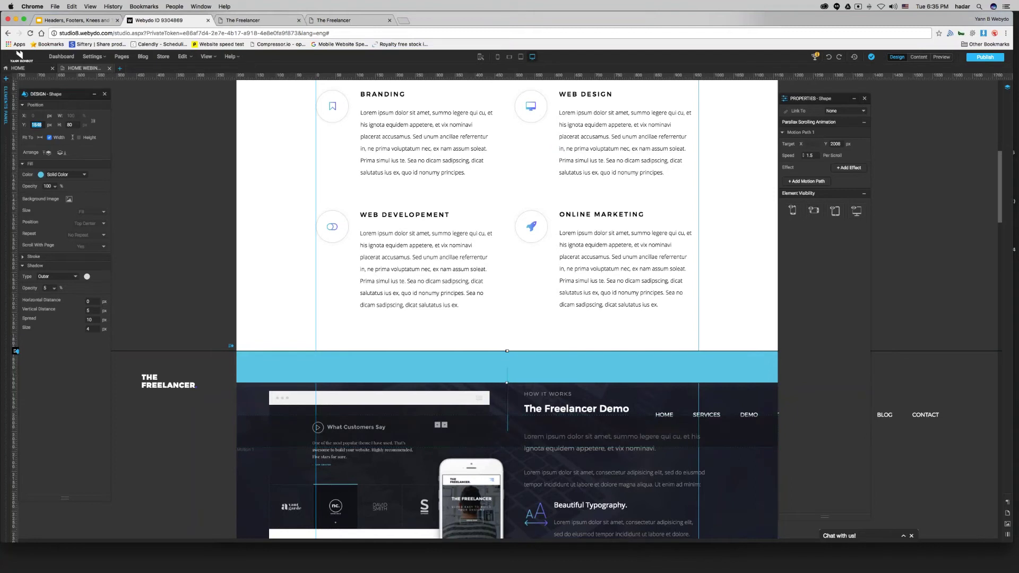
double_click(834, 143)
text(1848)
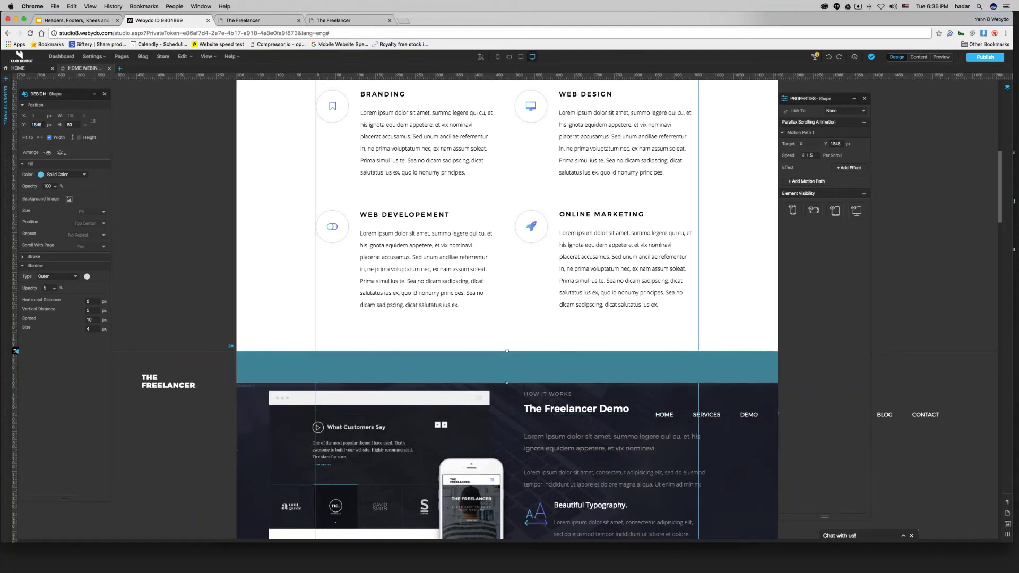
key(Tab)
text(80)
Add a Fade To 100% effect and a Delay After effect to the light blue bar's motion path
click(849, 168)
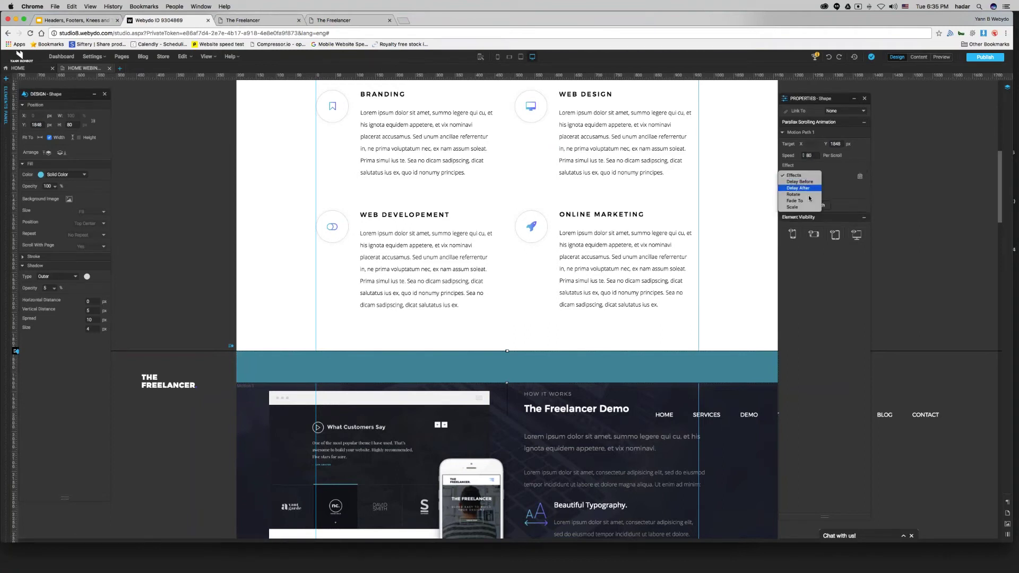
click(798, 191)
click(803, 186)
click(810, 198)
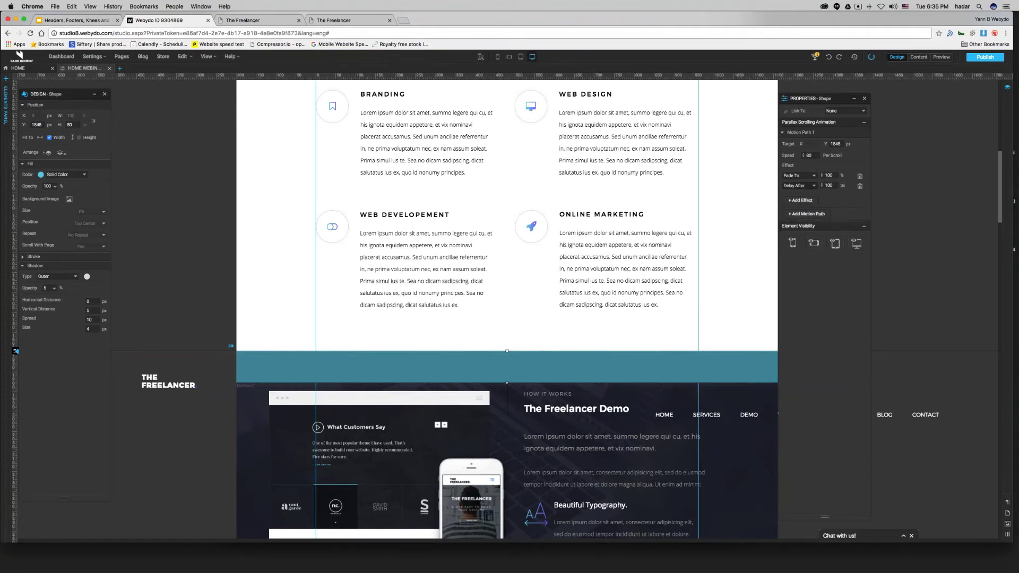
text(5)
Add a parallax animation to the white menu and move the menu back onto the light blue bar
click(935, 464)
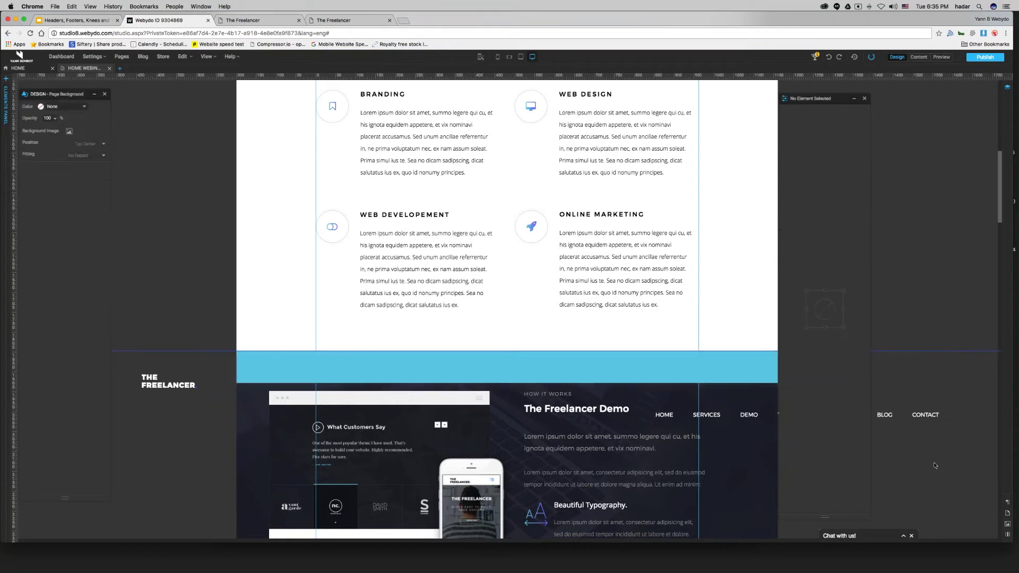
right_click(724, 418)
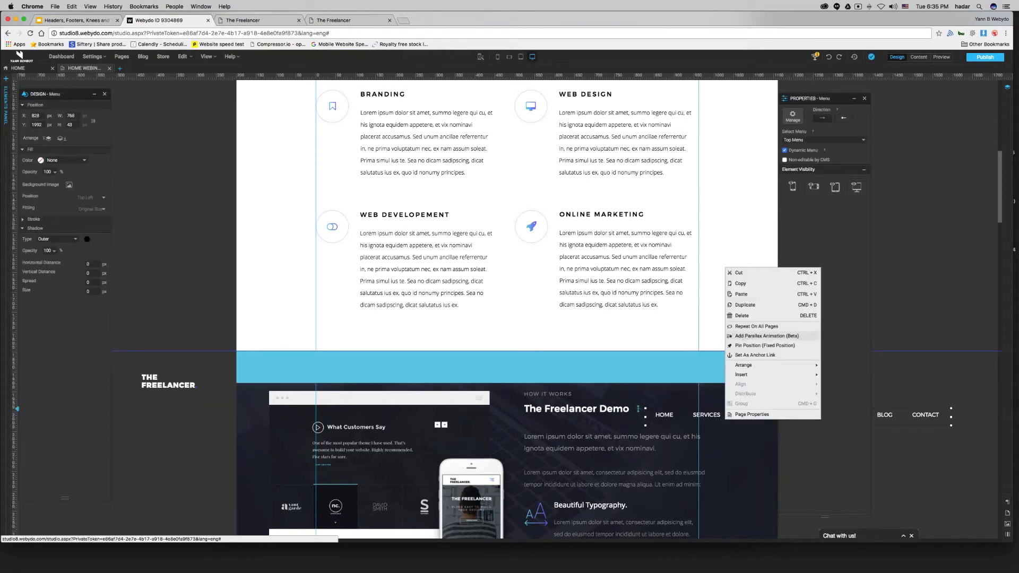
click(766, 336)
drag(459, 369, 426, 369)
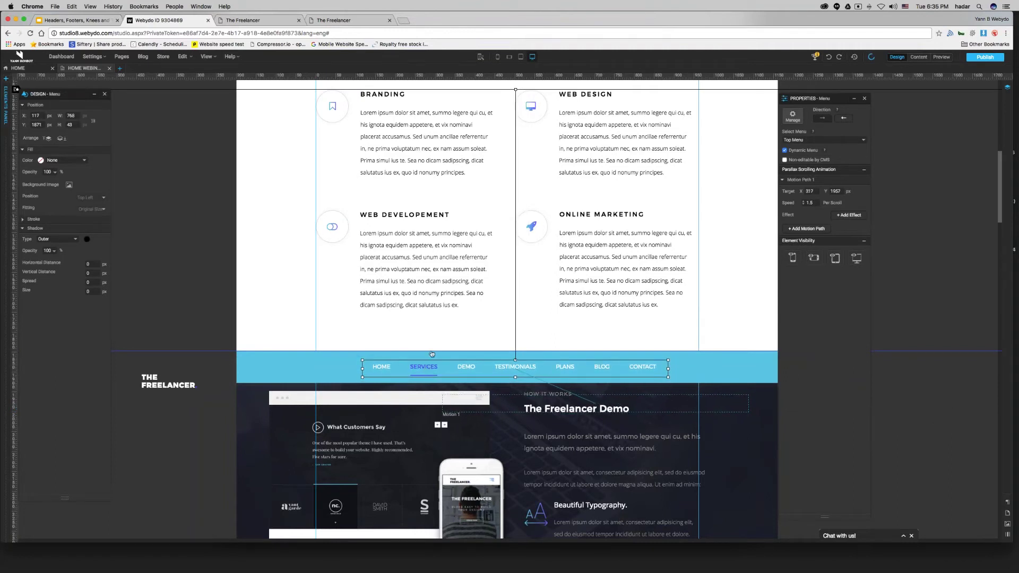
Set the white menu's motion path target to X 117, Y 1871 px and its speed to 80
double_click(809, 191)
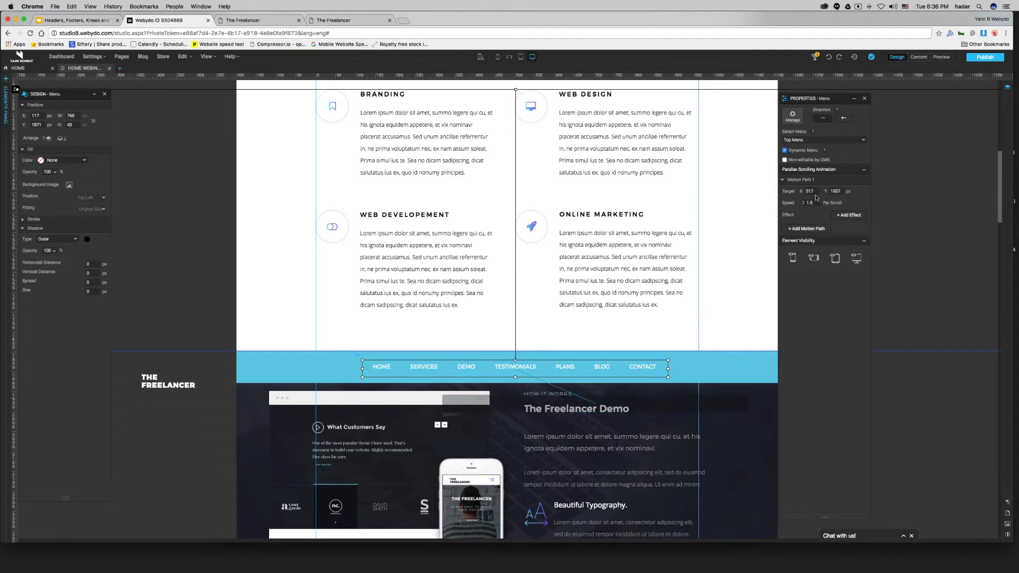
text(117)
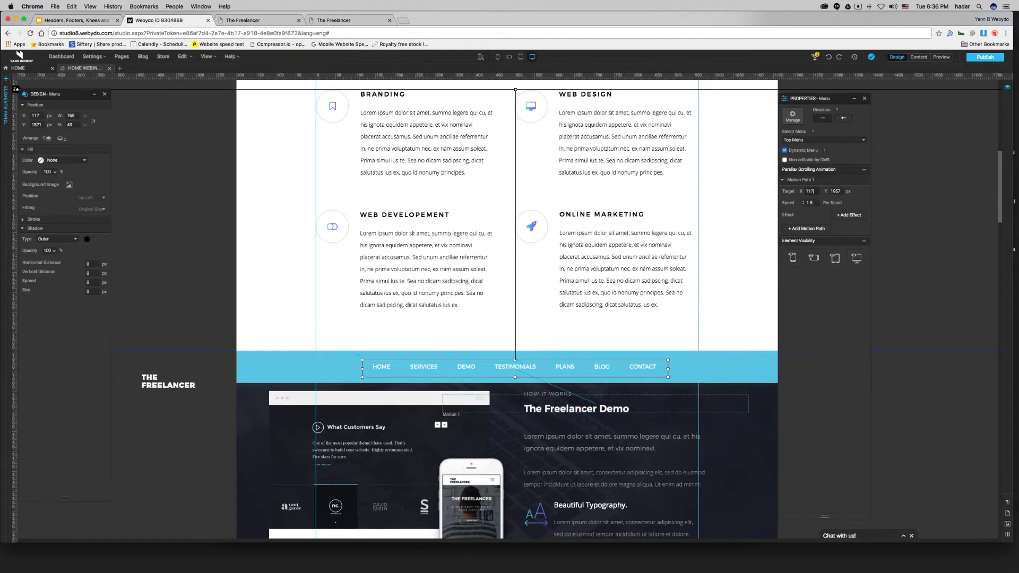
key(Tab)
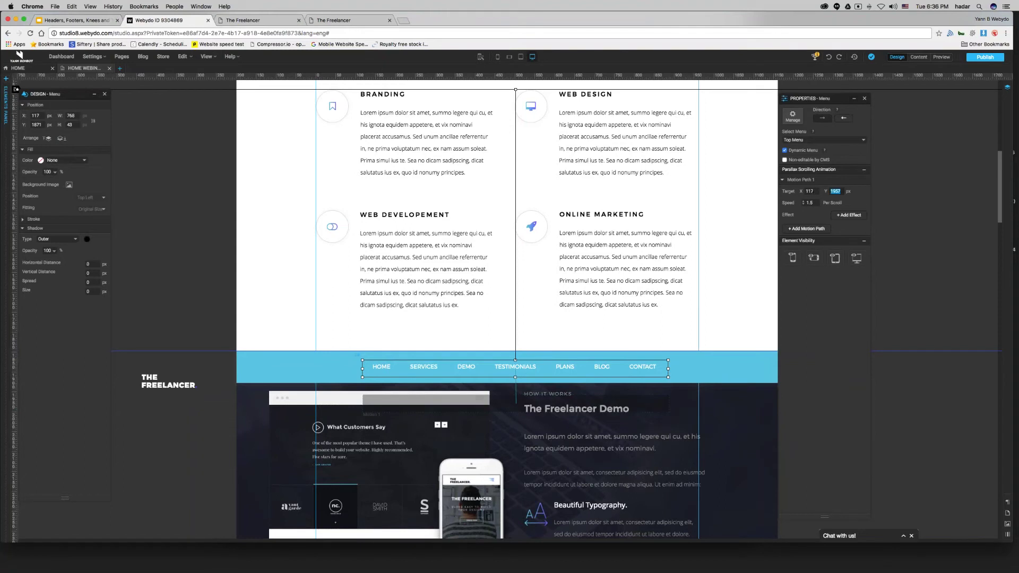
text(1871)
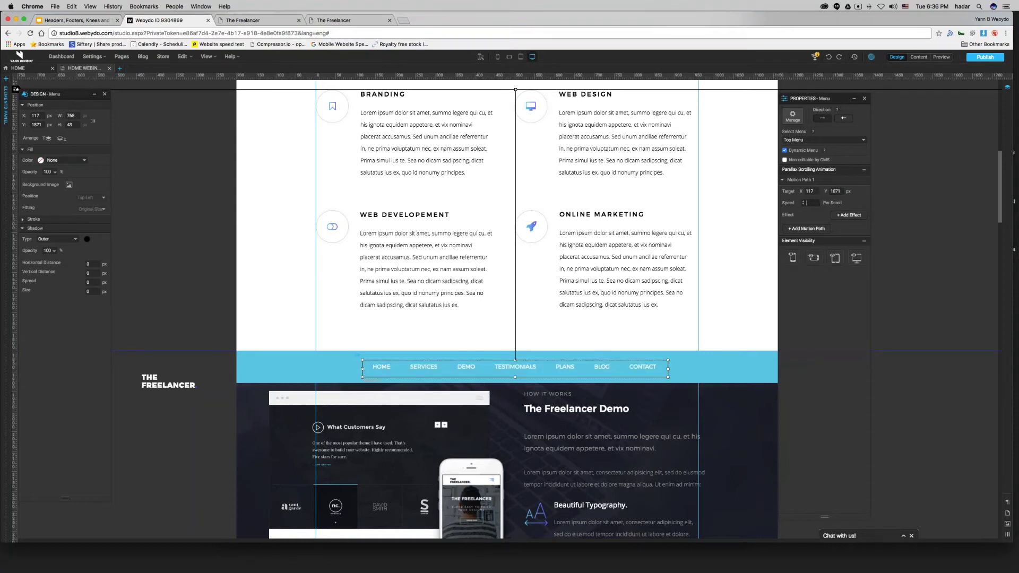
Add a Fade To 100% effect and a Delay After 5000 px effect to the white menu's motion path
click(849, 215)
click(799, 223)
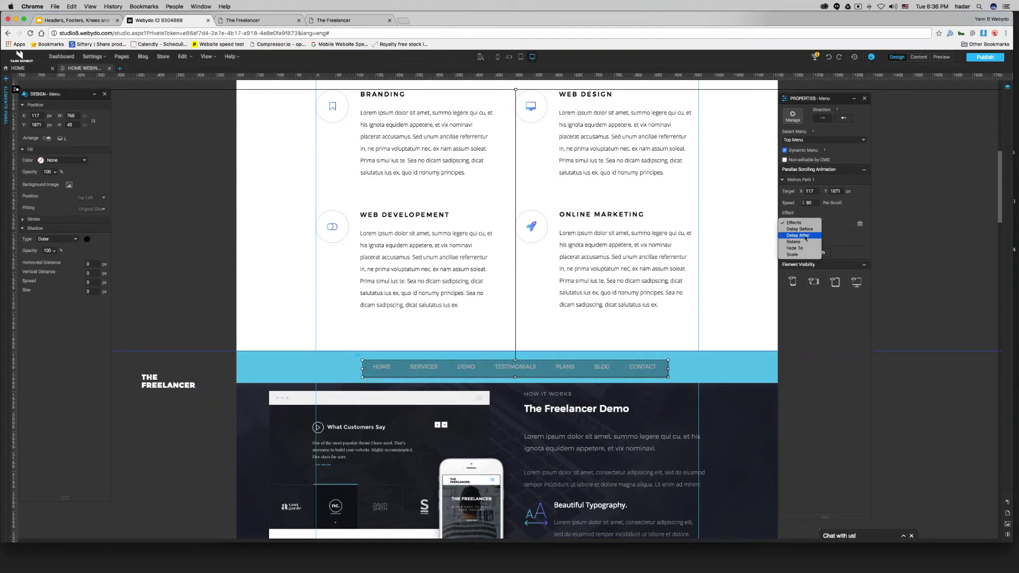
click(804, 235)
click(801, 223)
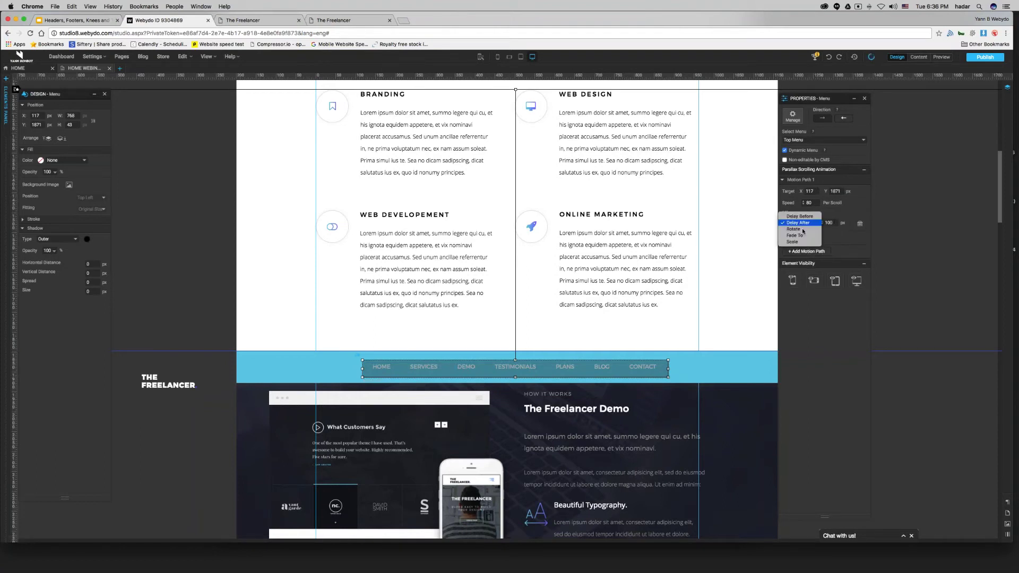
click(809, 233)
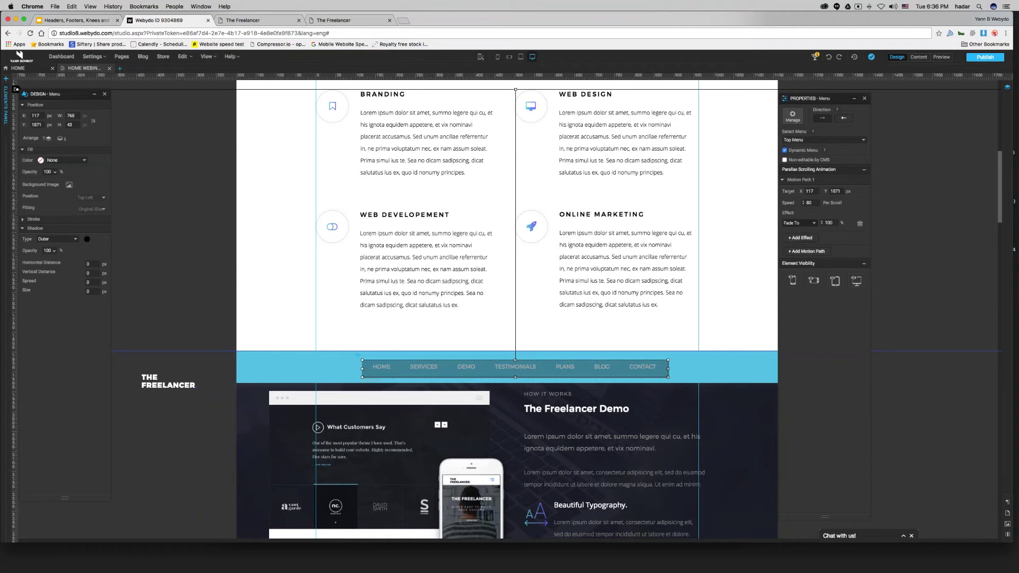
click(801, 233)
click(806, 245)
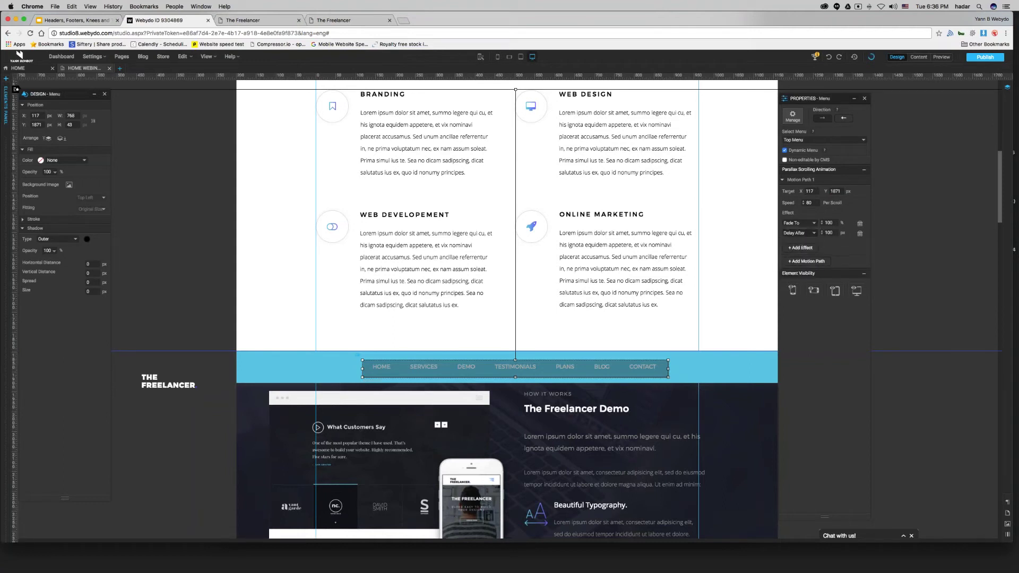
text(5000)
Add a parallax animation to the white logo and move it back onto the light blue bar beside the menu
click(169, 381)
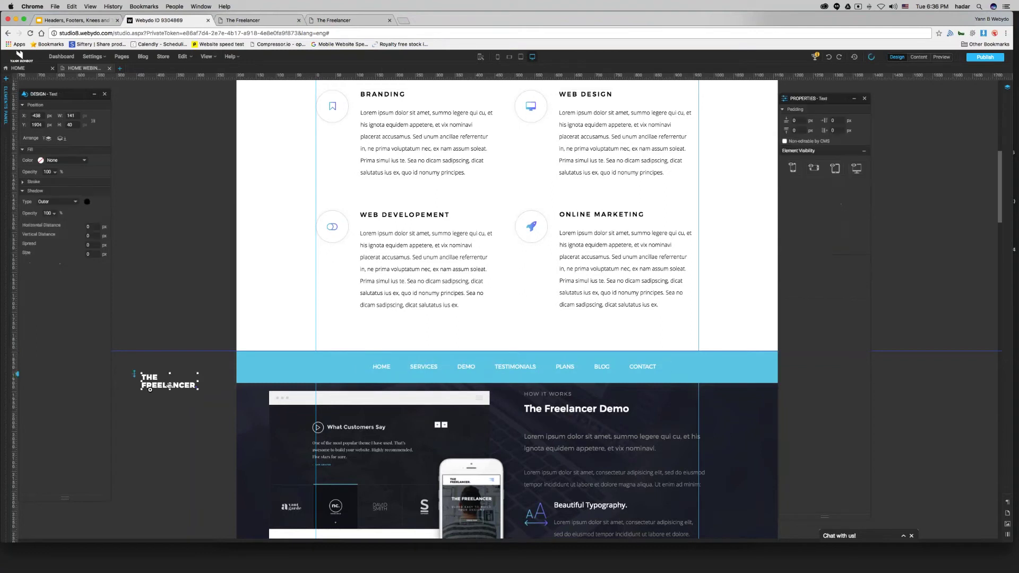
right_click(168, 386)
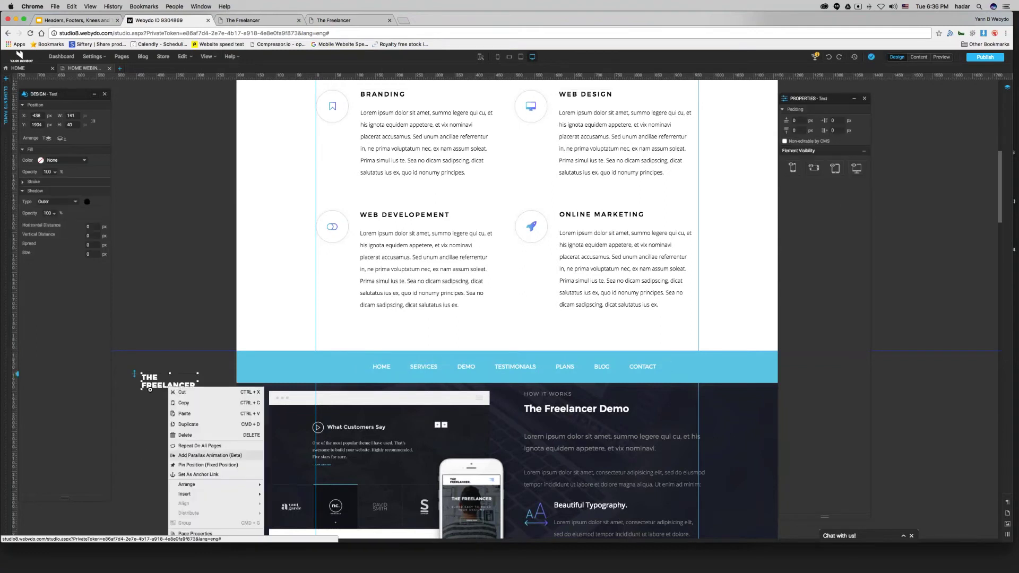
click(209, 456)
drag(169, 380, 315, 373)
right_click(323, 371)
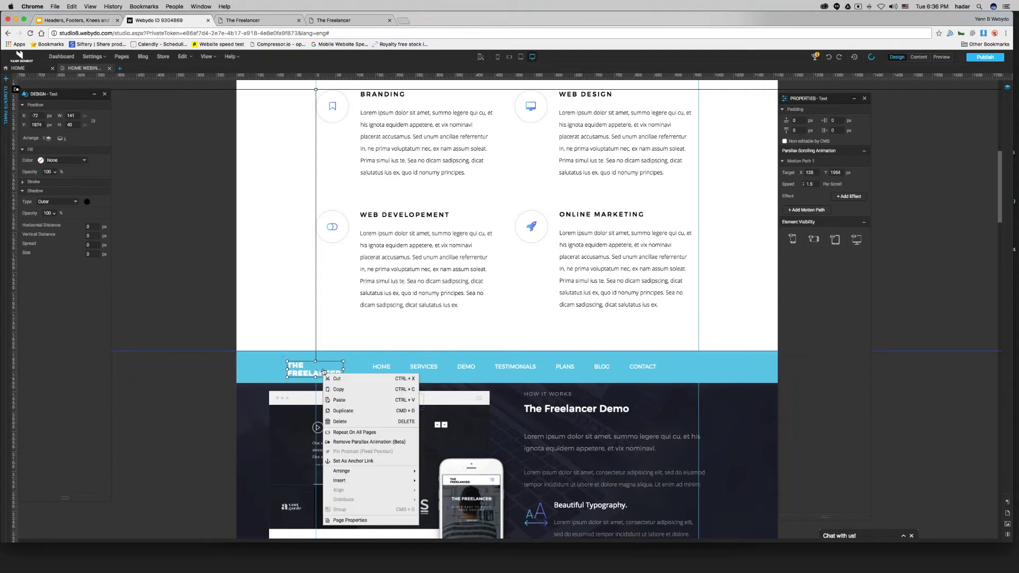
click(307, 375)
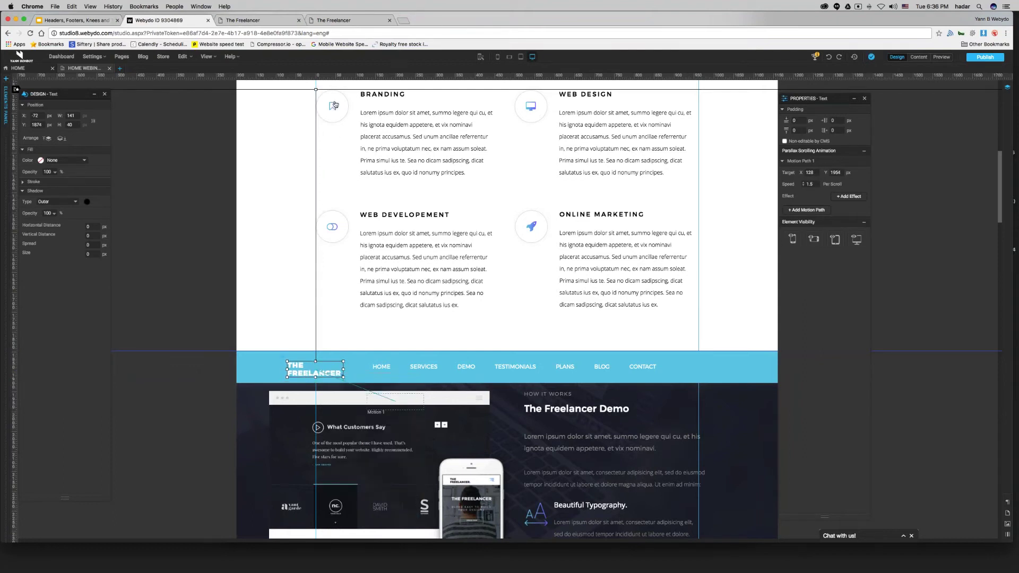
Lower the parallax start lines of the white logo and the menu to the light blue bar's upper edge
drag(335, 90, 371, 340)
click(408, 370)
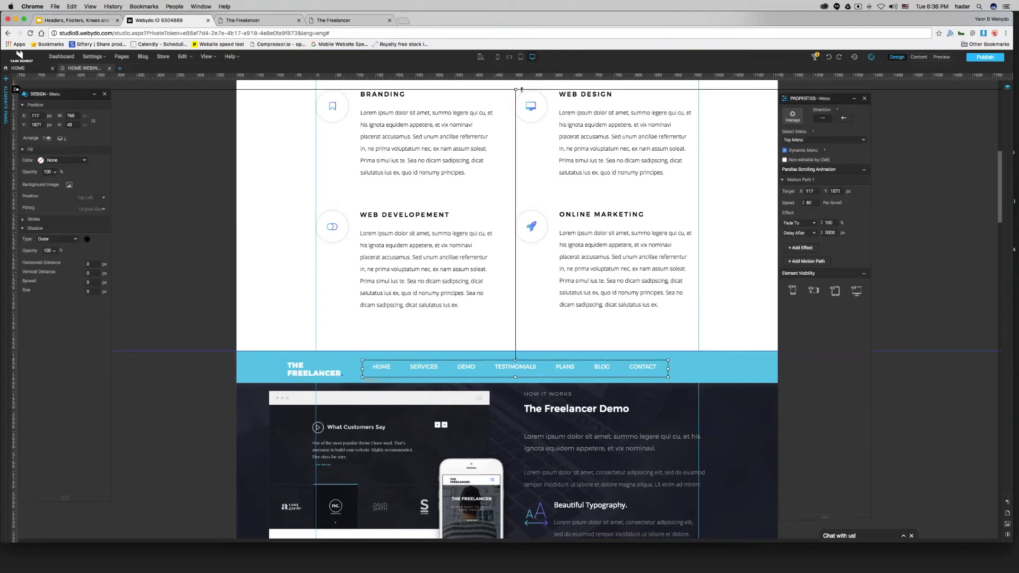
drag(515, 141, 527, 350)
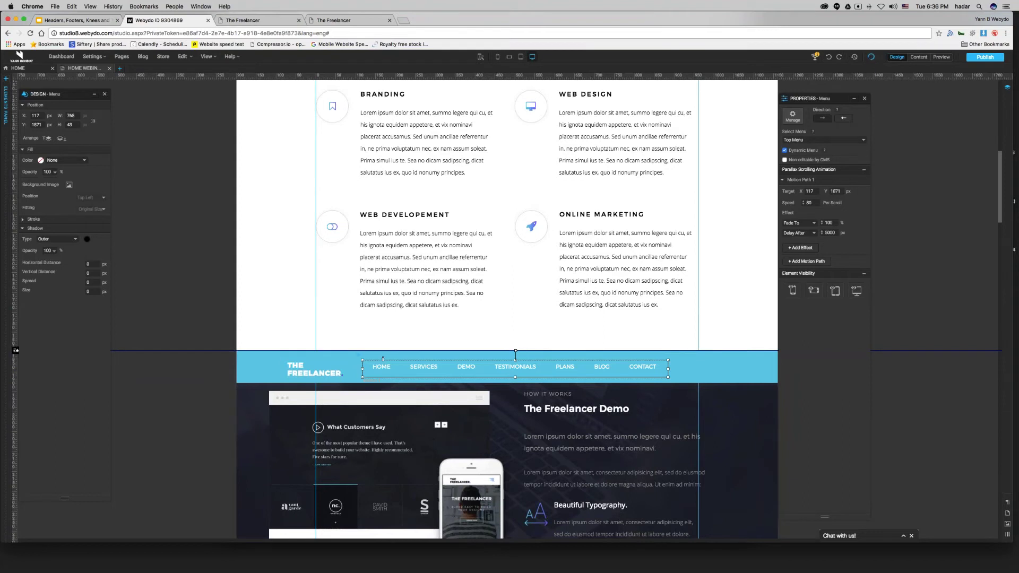
Align the white logo's parallax start line with the light blue bar's upper edge; set its motion target to X -72, Y 1874 px, speed 80
click(305, 374)
drag(335, 340, 335, 351)
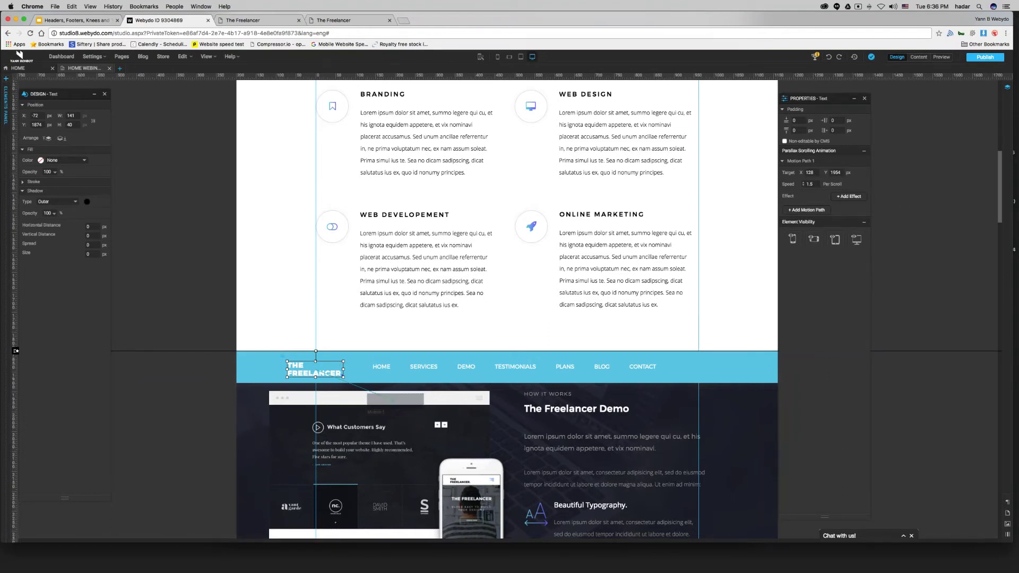
click(811, 172)
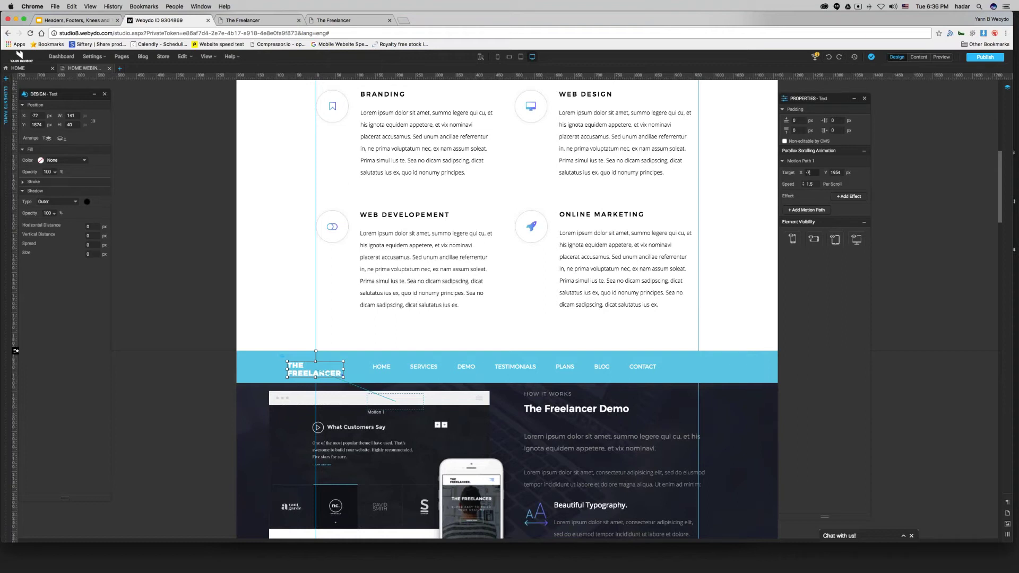
key(Return)
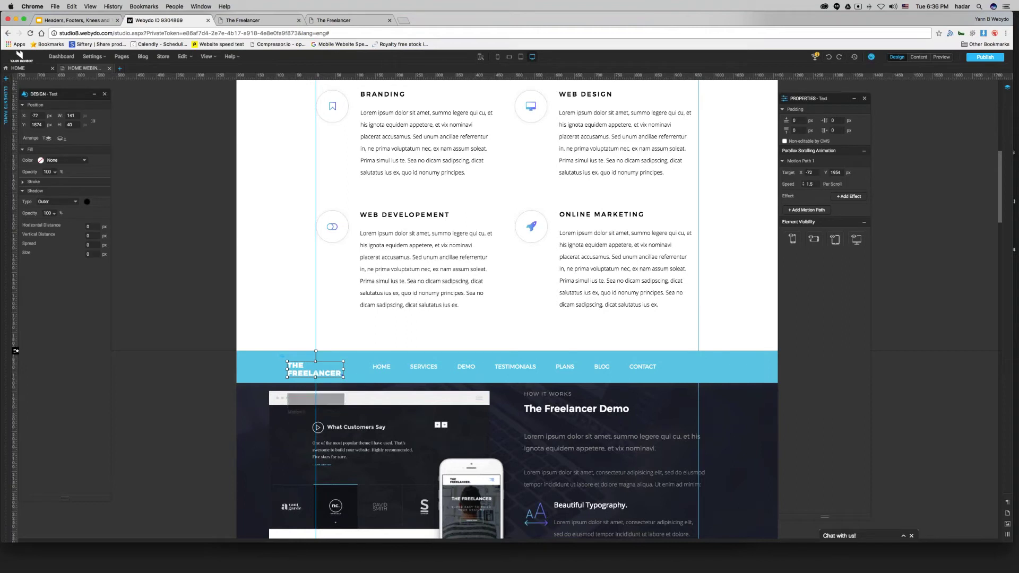
click(835, 173)
text(1874)
key(Return)
click(810, 184)
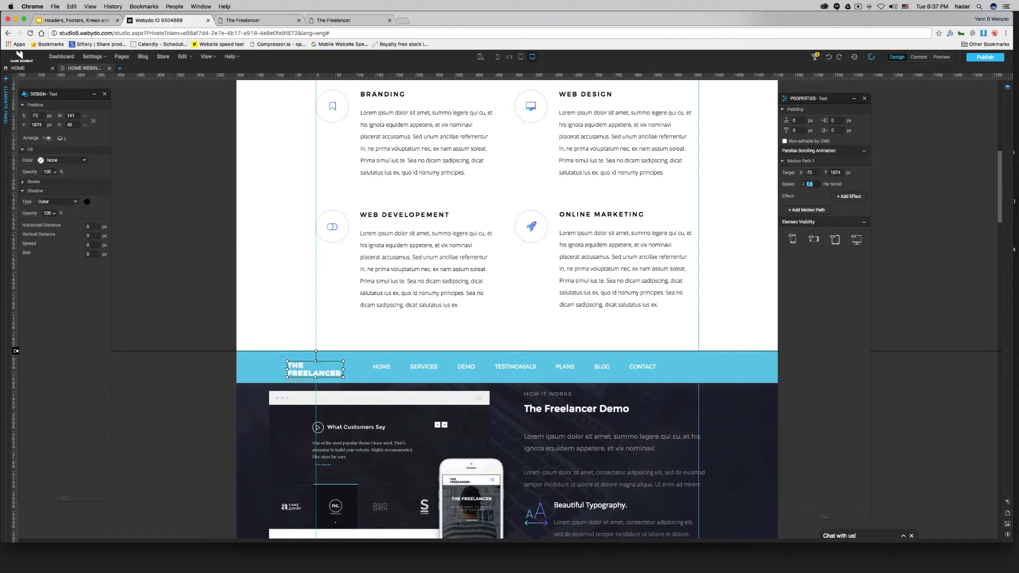
text(80)
Add a Fade To 100% effect and a Delay After 5000 px effect to the white logo's motion path
click(849, 196)
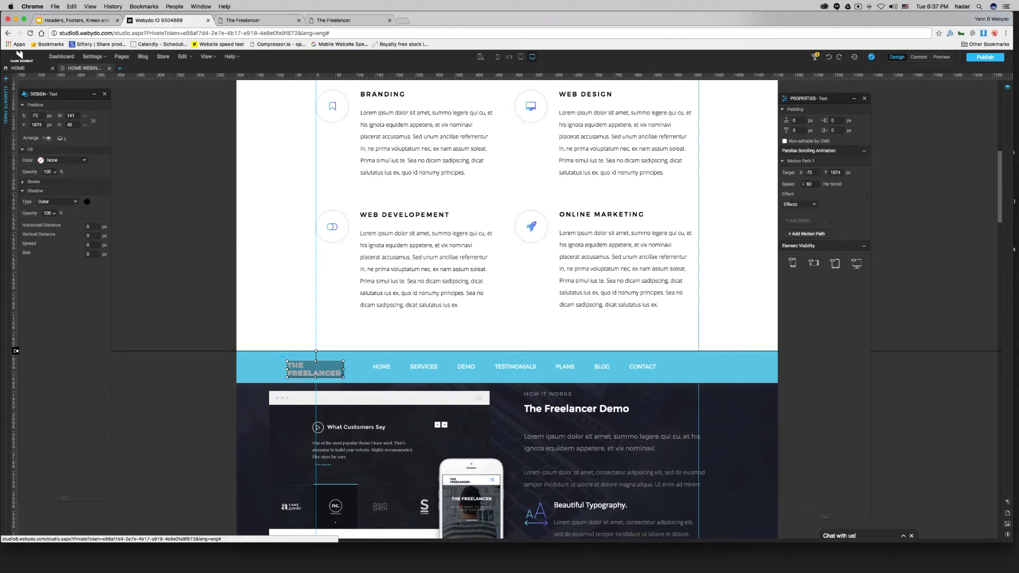
click(799, 204)
click(800, 230)
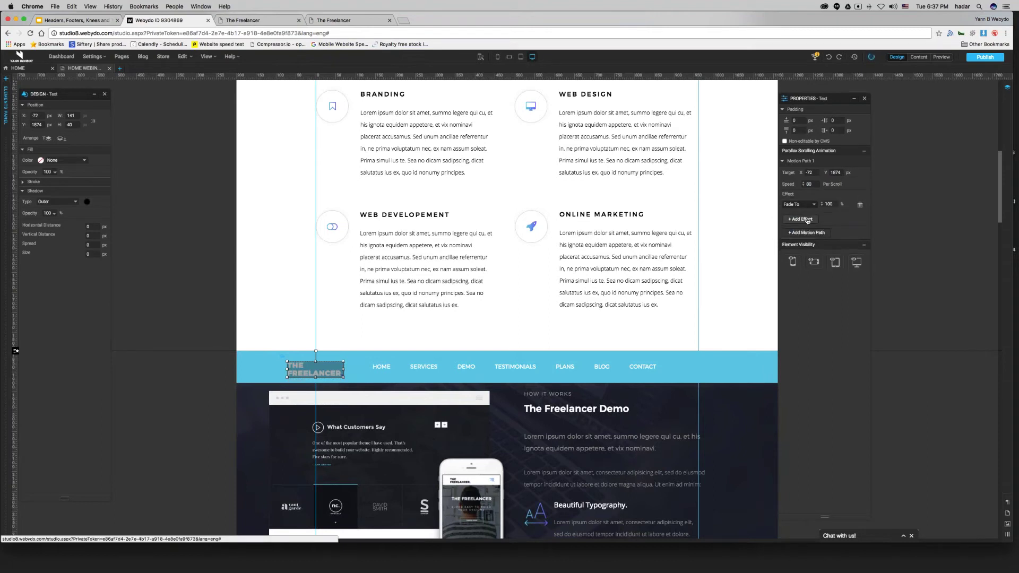
click(807, 220)
click(800, 215)
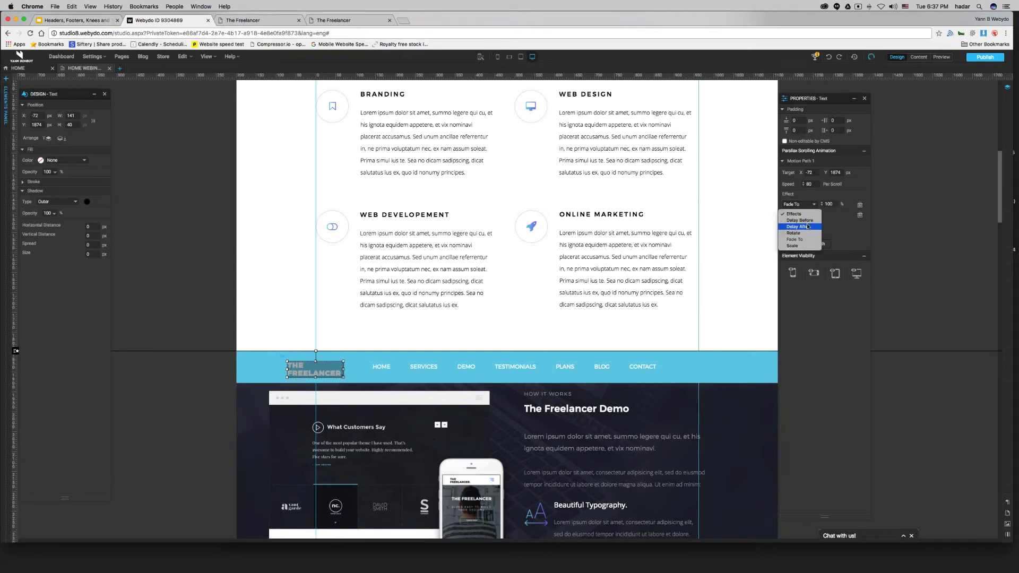
click(806, 226)
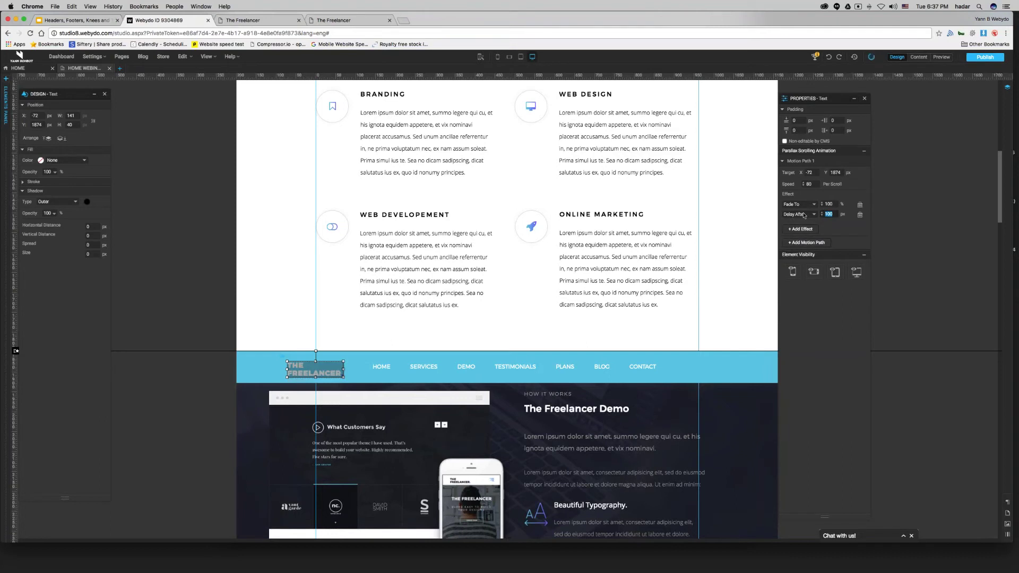
text(5000)
click(170, 187)
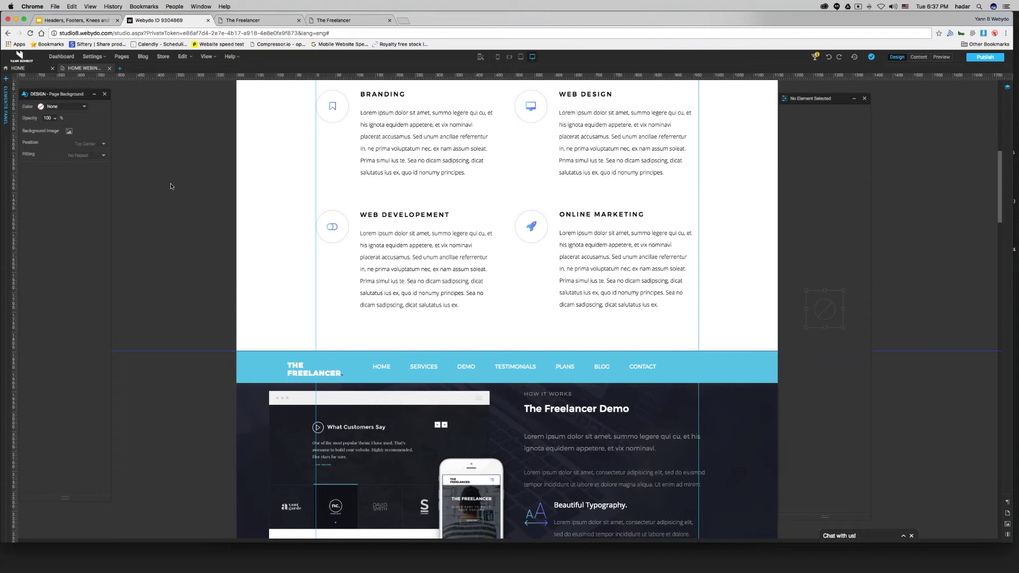
scroll(170, 189, up, 12)
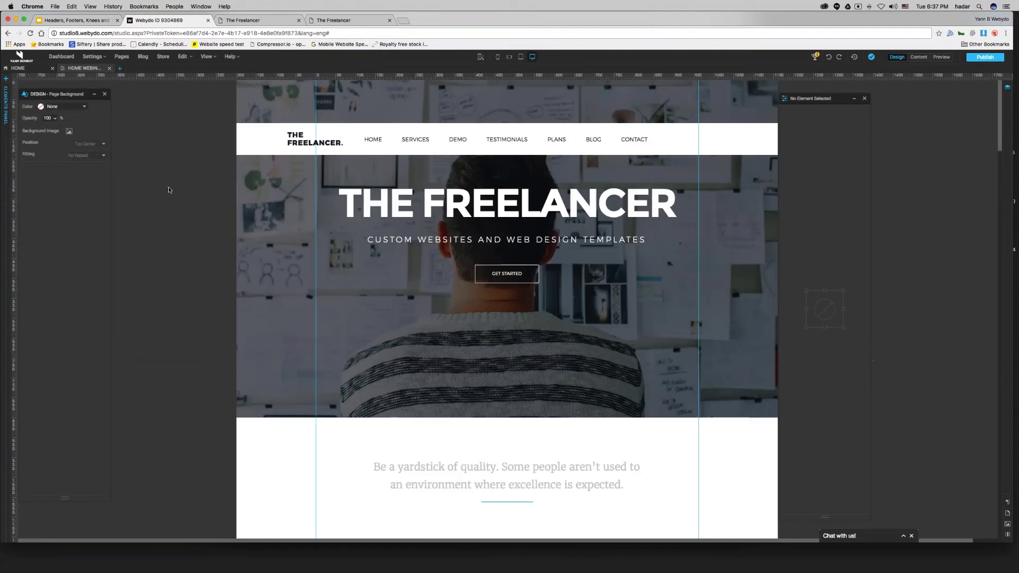
click(261, 139)
click(170, 187)
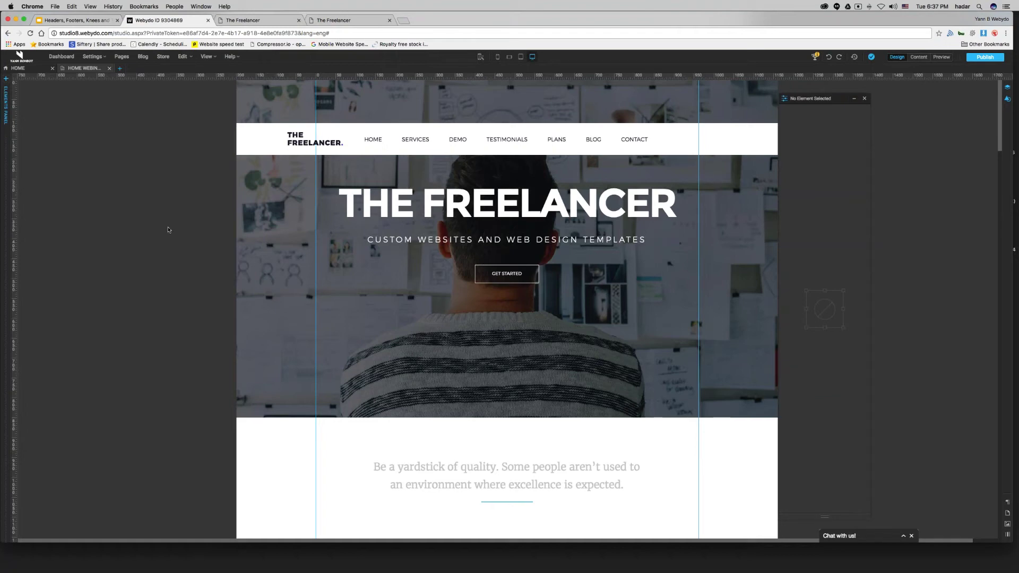
scroll(168, 226, down, 6)
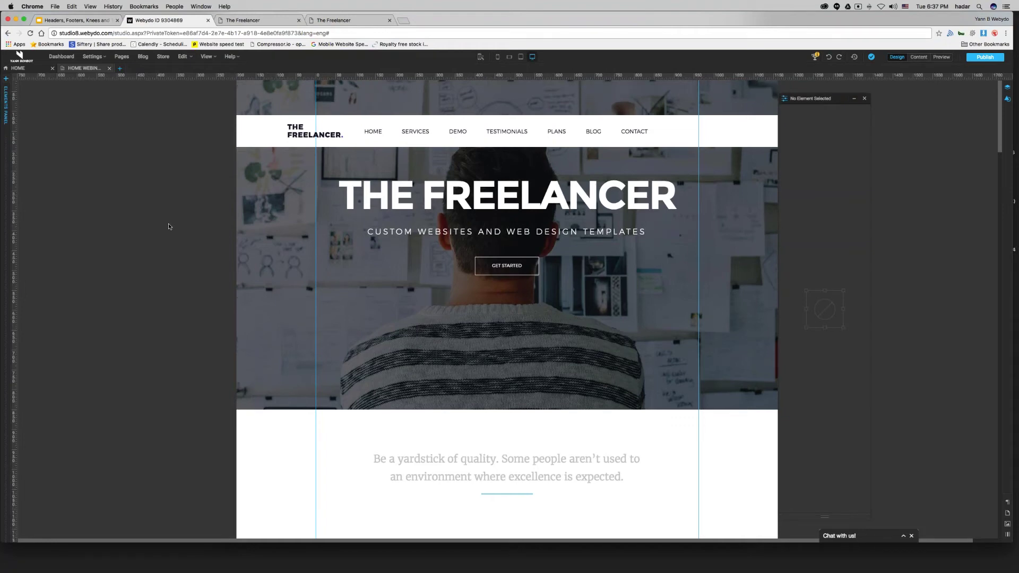
scroll(169, 227, down, 1)
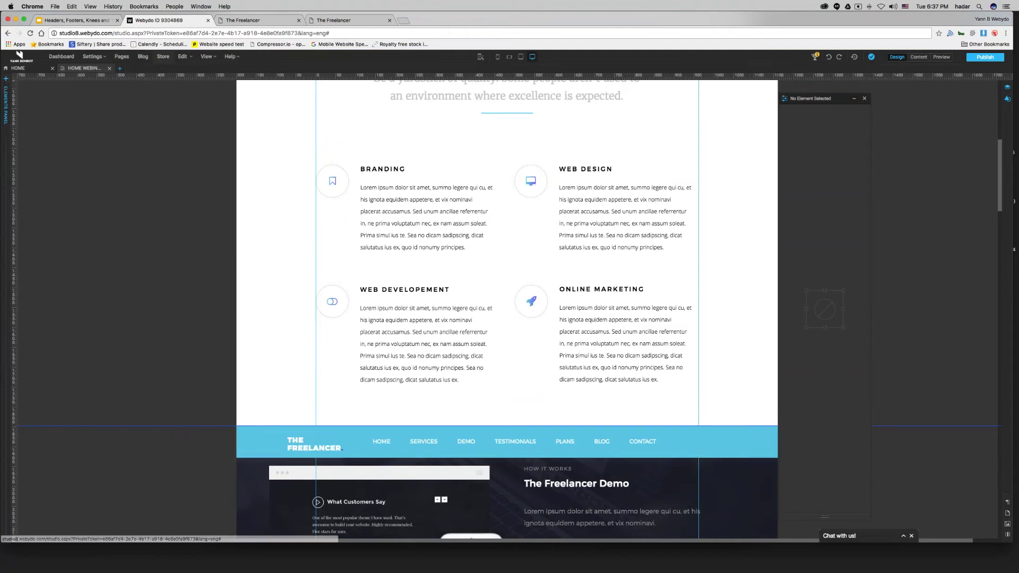
Turn the rulers off and back on
click(209, 57)
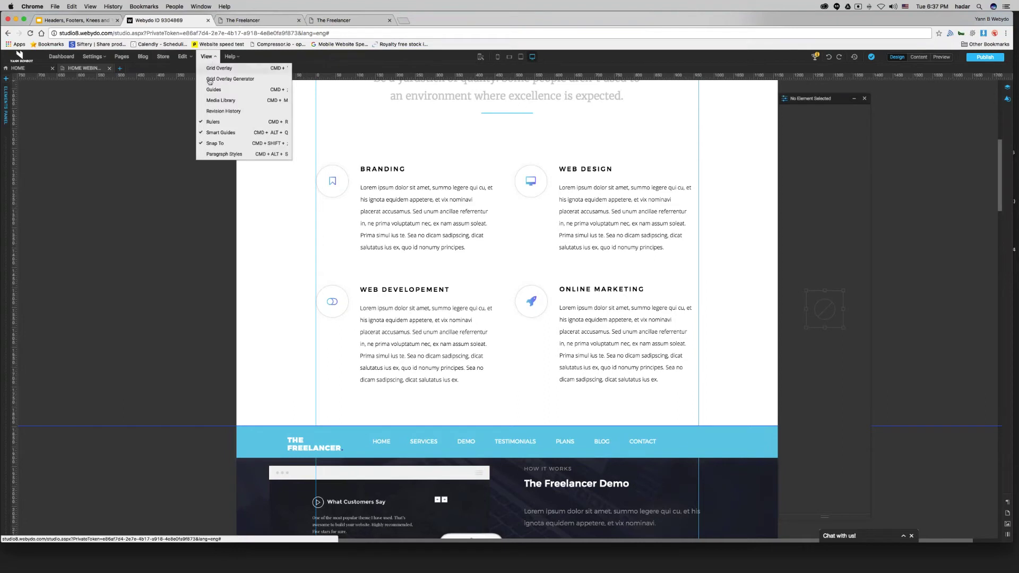
click(213, 122)
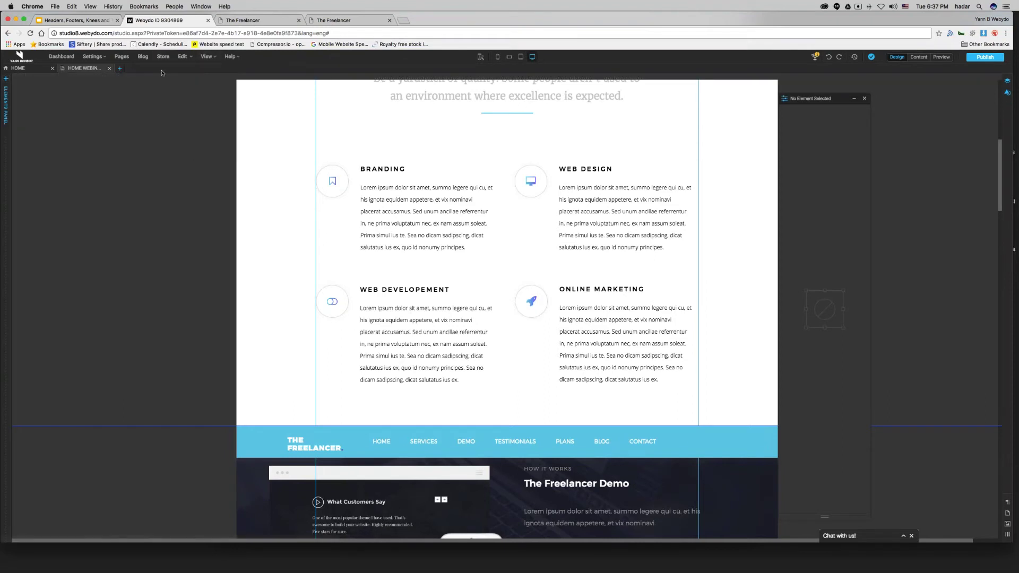
click(206, 56)
click(218, 122)
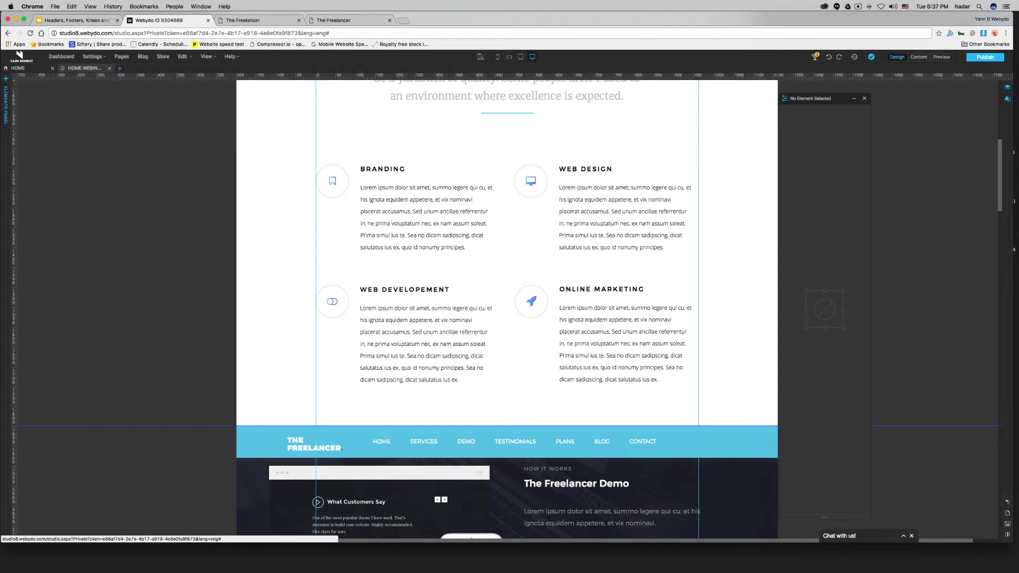
Place a trial horizontal guide at about 1712 px above the light blue bar and remove it
drag(218, 76, 177, 375)
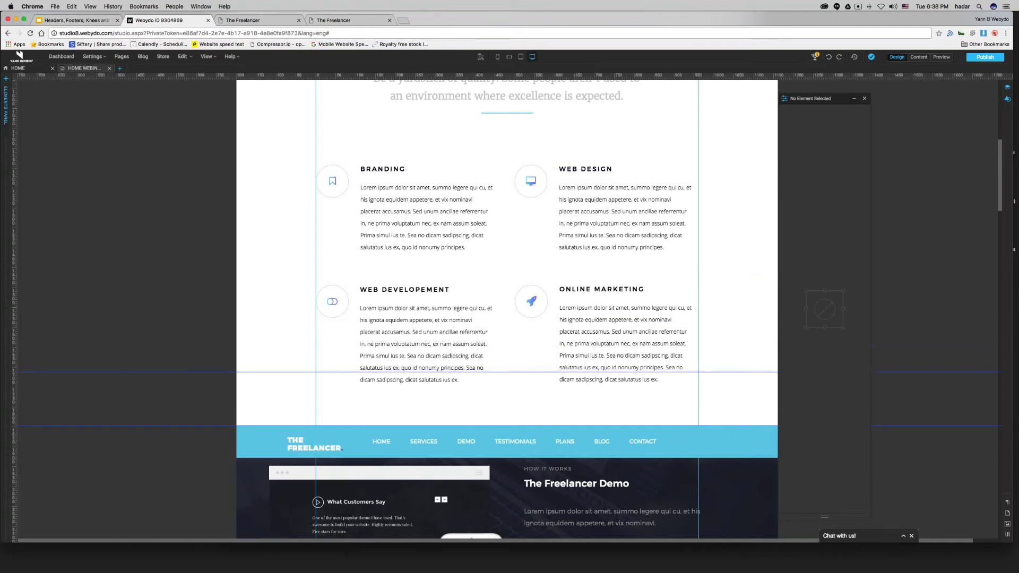
click(178, 372)
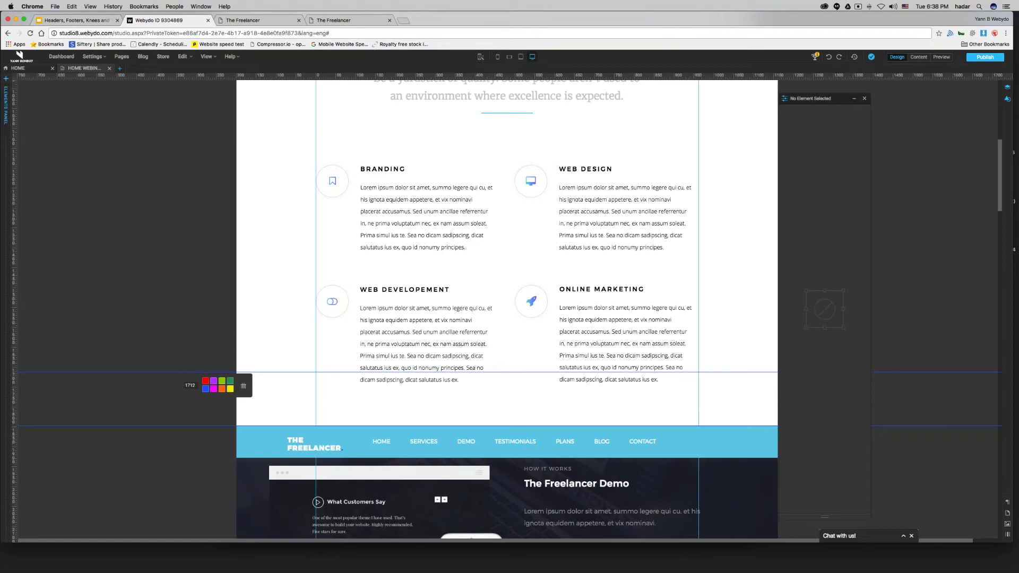
click(213, 382)
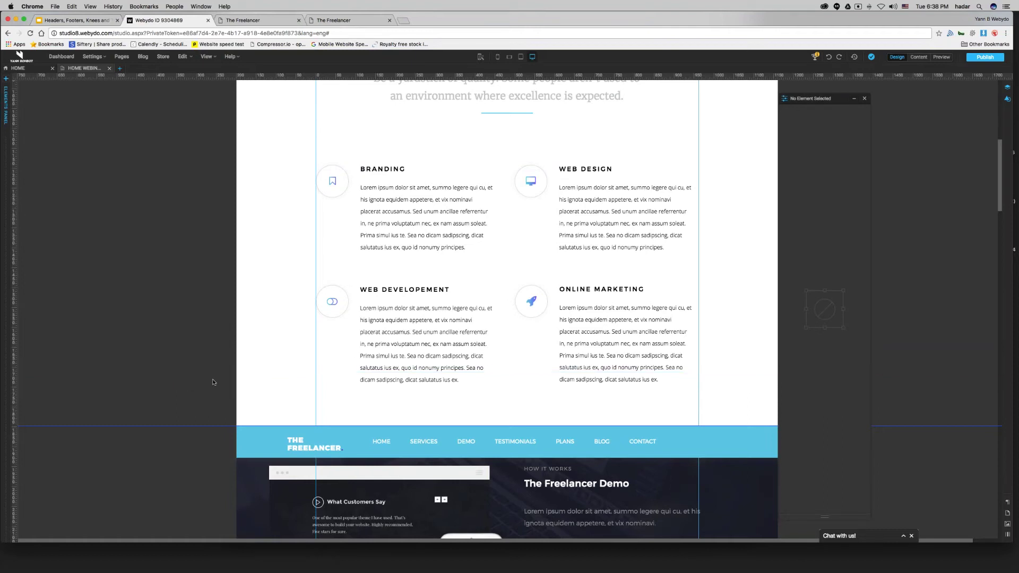
Read the position of the horizontal guide along the light blue bar's upper edge
scroll(213, 382, down, 5)
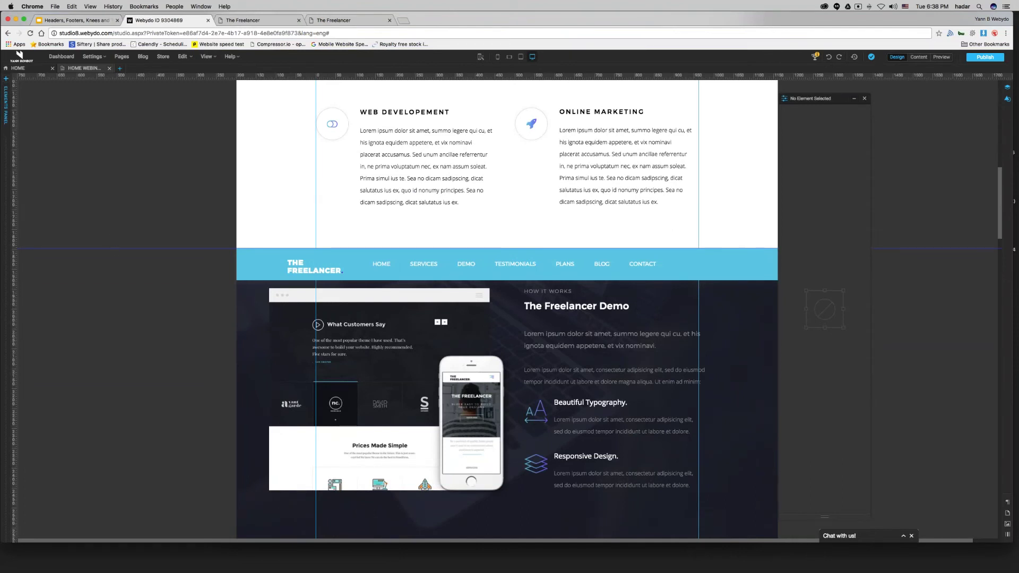
click(114, 248)
double_click(95, 265)
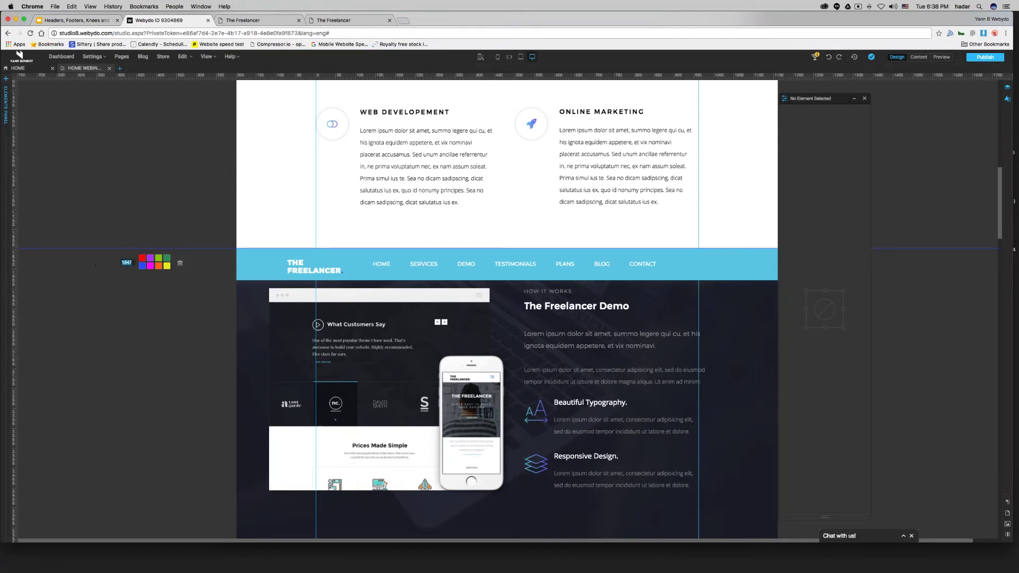
key(Return)
Select the black logo in the white header and place a horizontal guide along the white bar's upper edge
scroll(115, 352, up, 14)
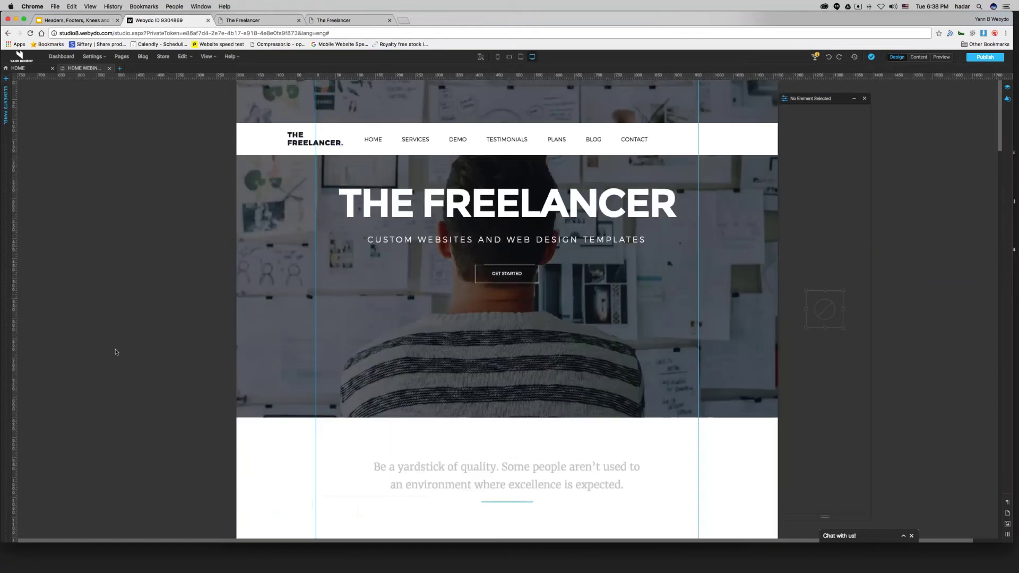
click(296, 142)
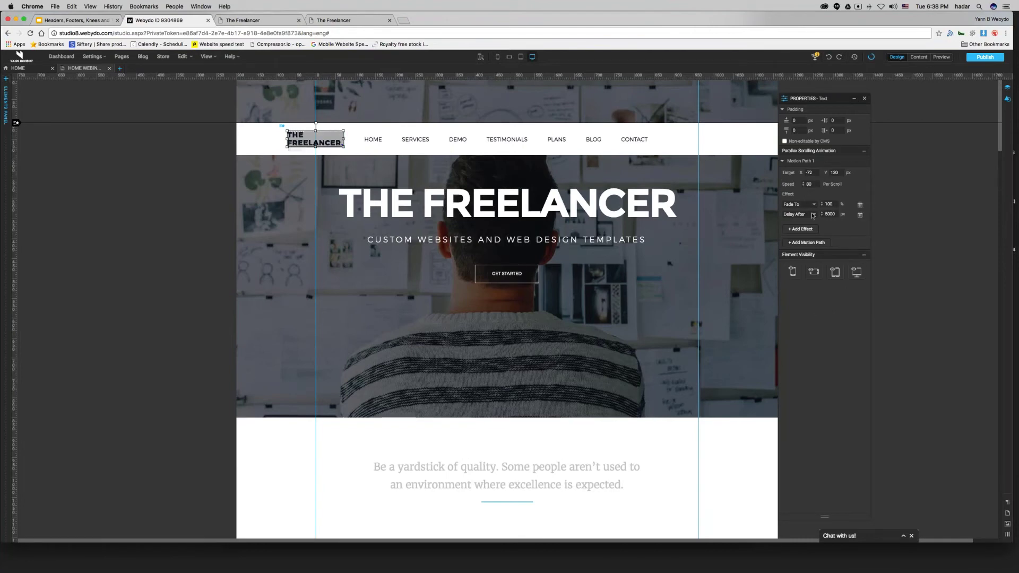
drag(292, 78, 267, 130)
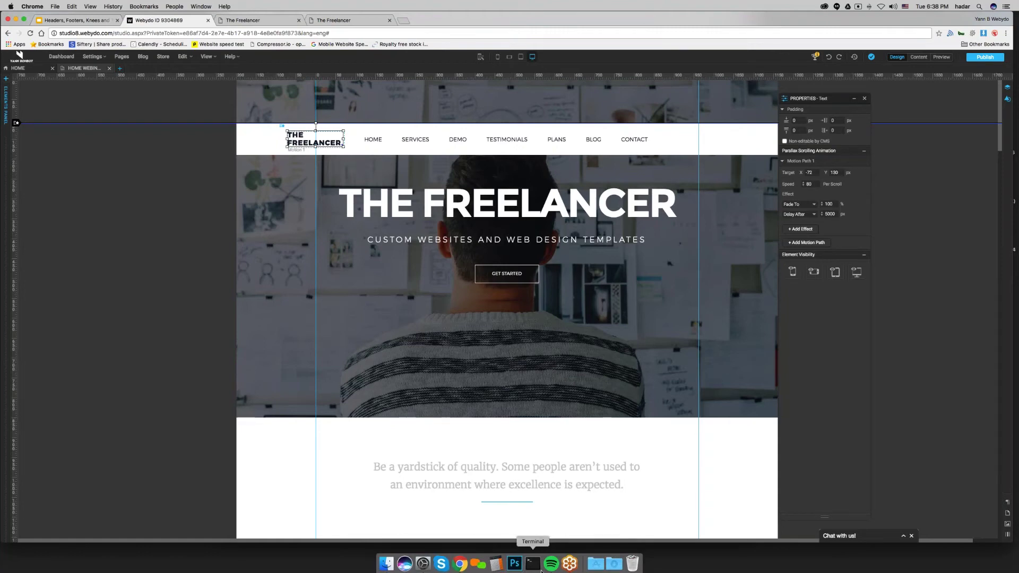
Open the Calculator and check the guide at the light blue bar's upper edge again
click(497, 568)
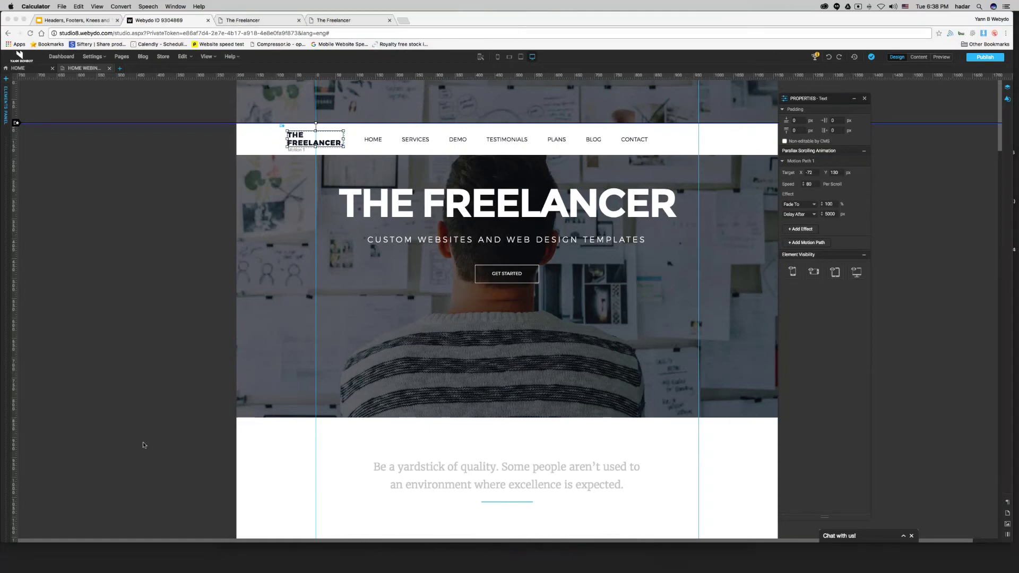
scroll(162, 439, down, 8)
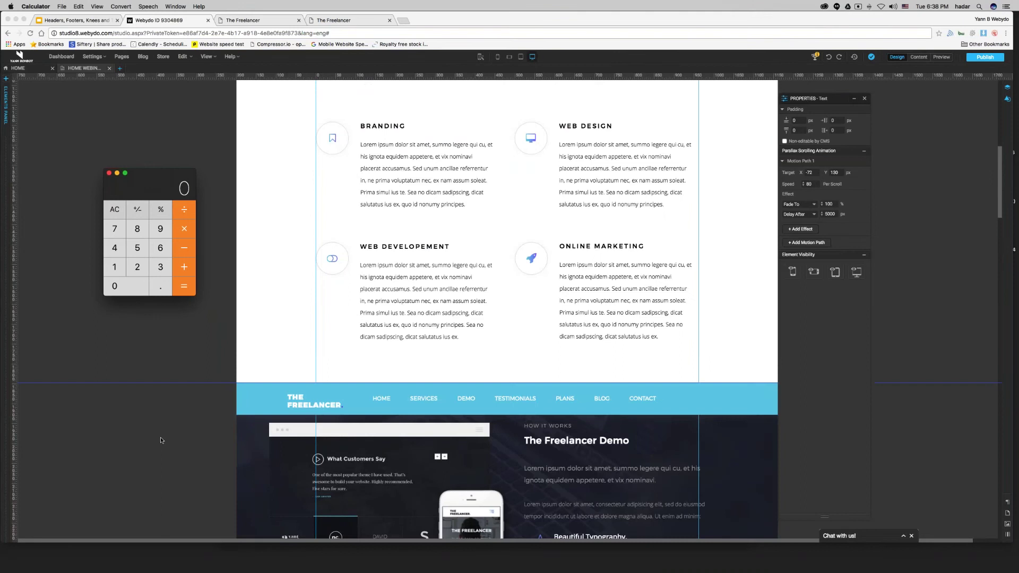
click(180, 383)
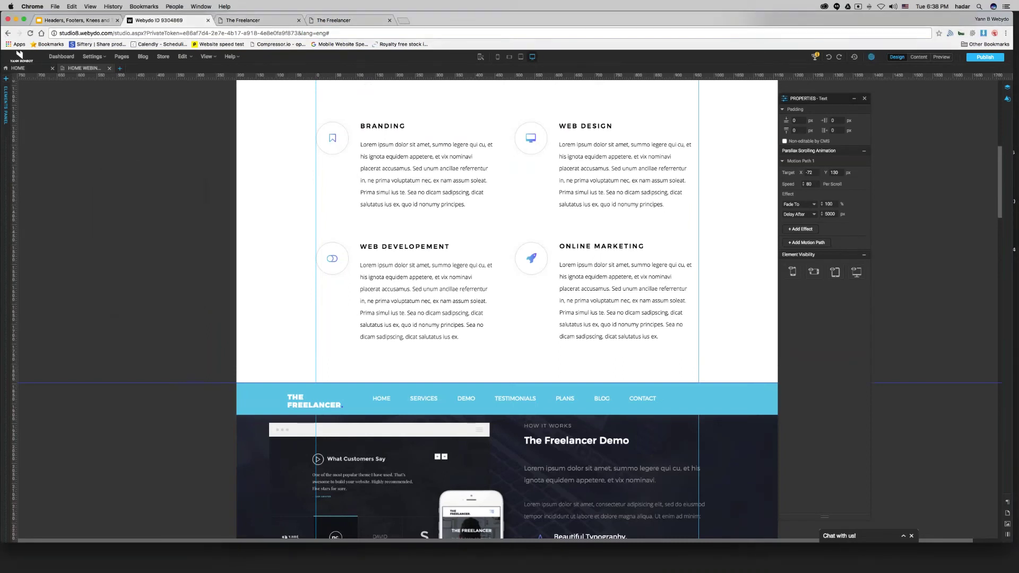
click(164, 422)
Switch to the Calculator, subtract 110 from 1847, and return to the Webydo page
key(ctrl+Up)
click(44, 136)
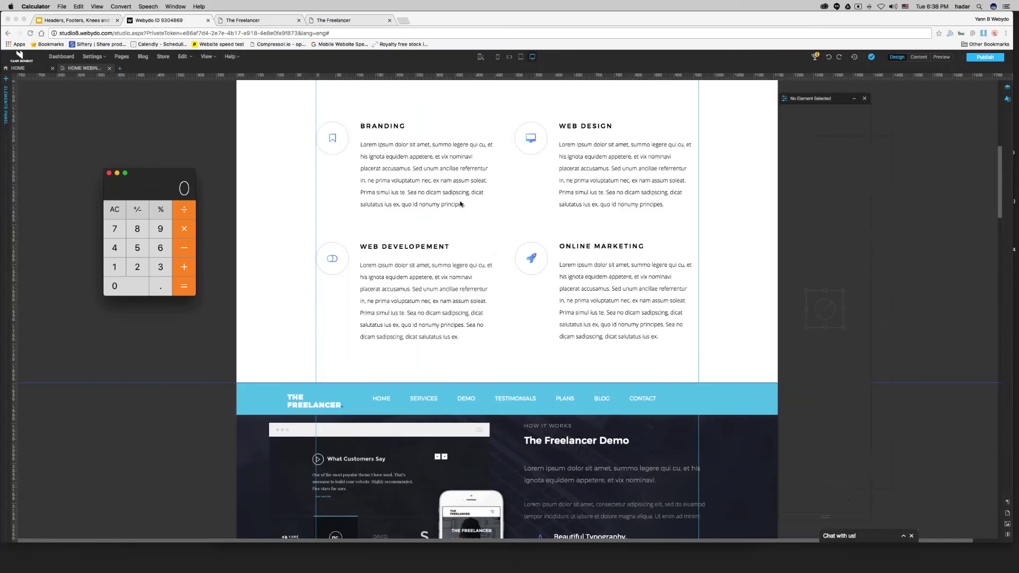
text(187)
key(BackSpace)
text(47)
click(189, 254)
text(110)
key(Return)
click(211, 240)
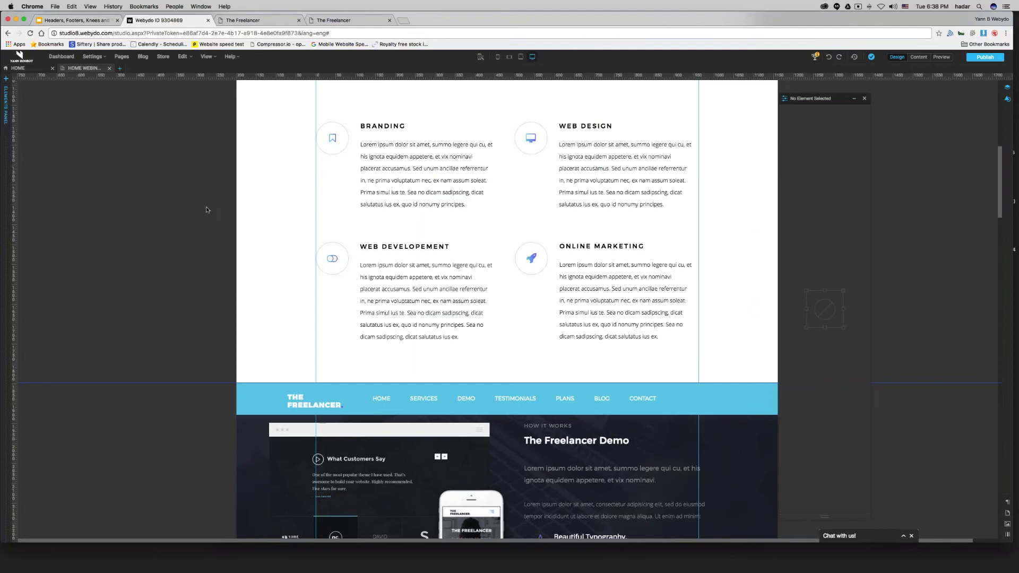
Set the Delay After effect of the black header logo's motion path to 1737 px
scroll(210, 228, up, 10)
click(307, 141)
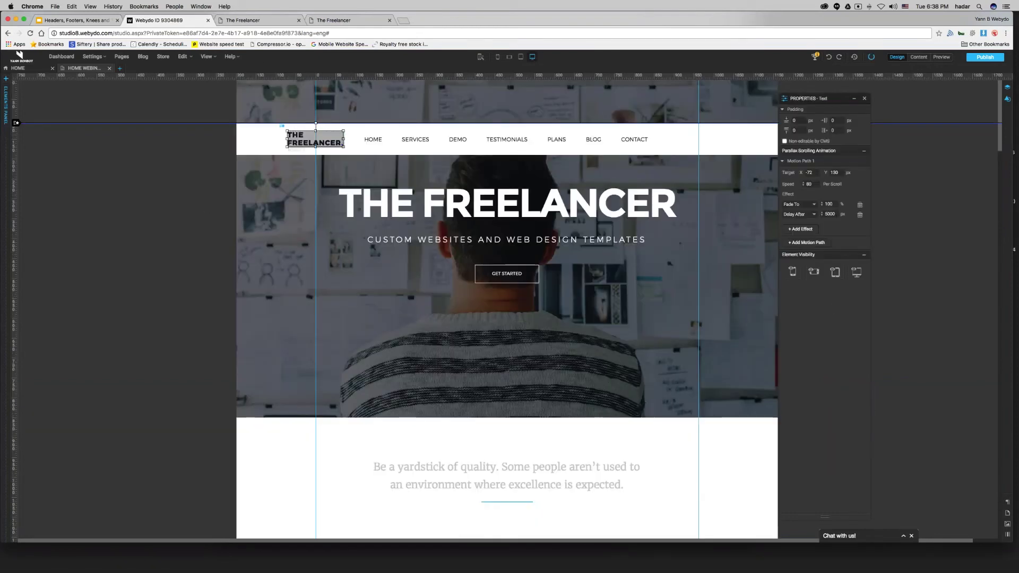
key(ctrl+Up)
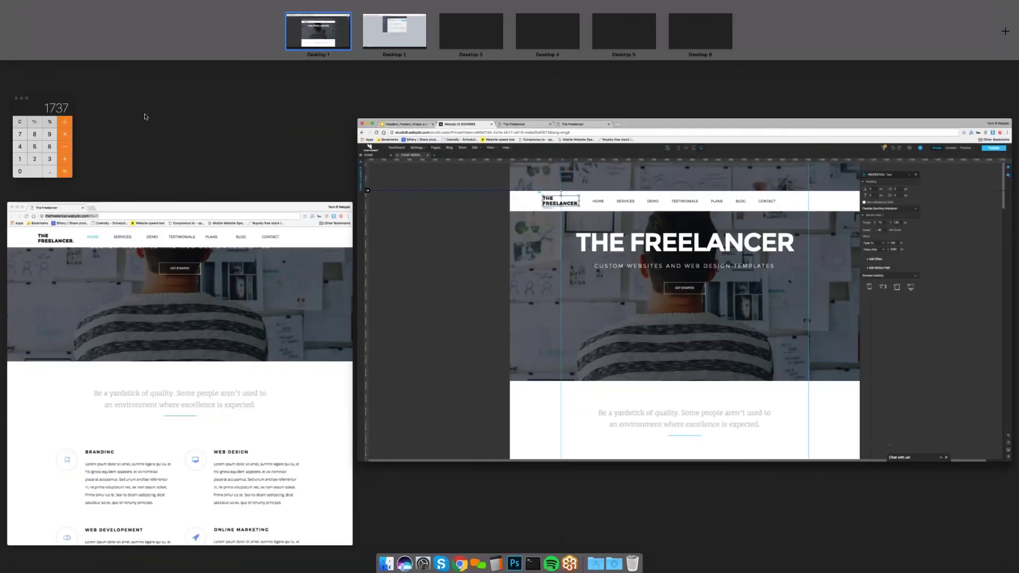
click(461, 256)
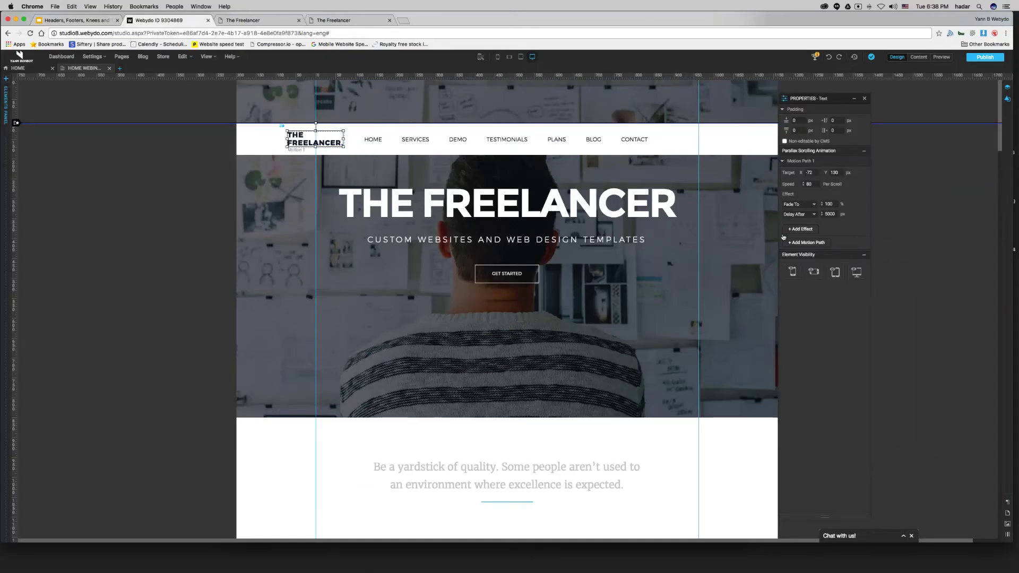
drag(836, 214, 814, 215)
text(1737)
Set the Delay After effect of the white header bar's motion path to 1737 px, checking the value in the Calculator
scroll(235, 287, down, 10)
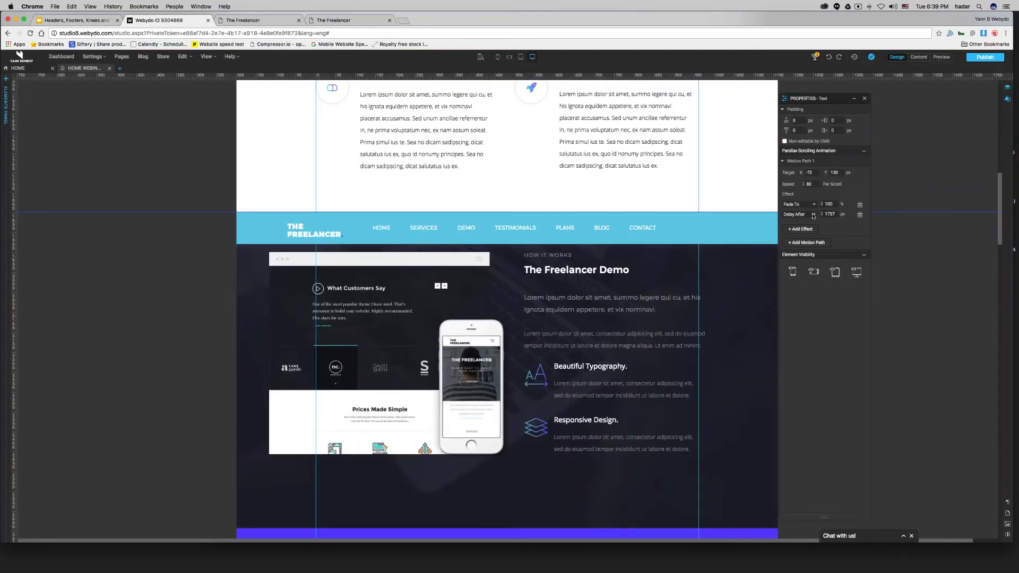
scroll(410, 291, up, 10)
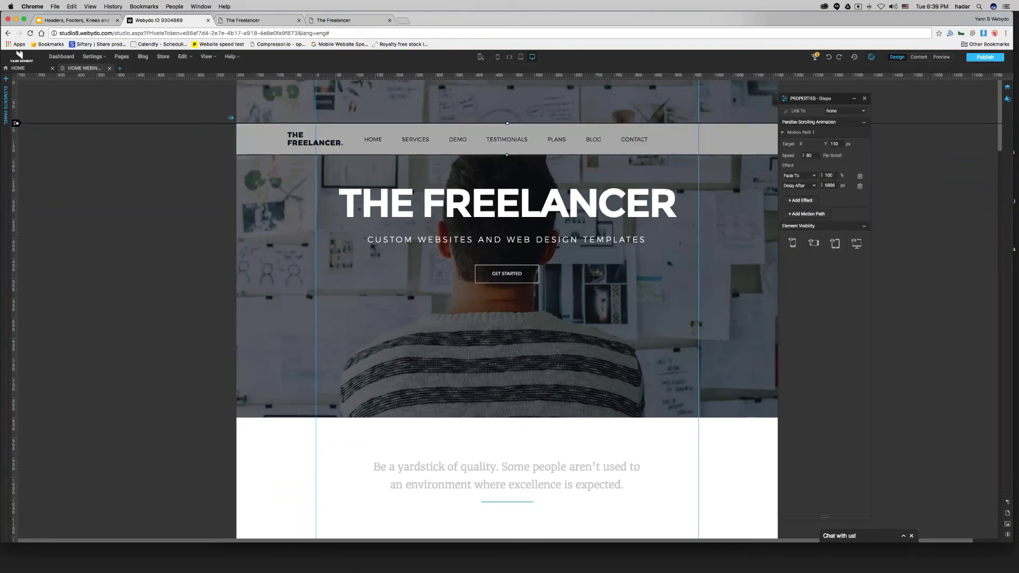
drag(836, 186, 796, 181)
key(ctrl+Up)
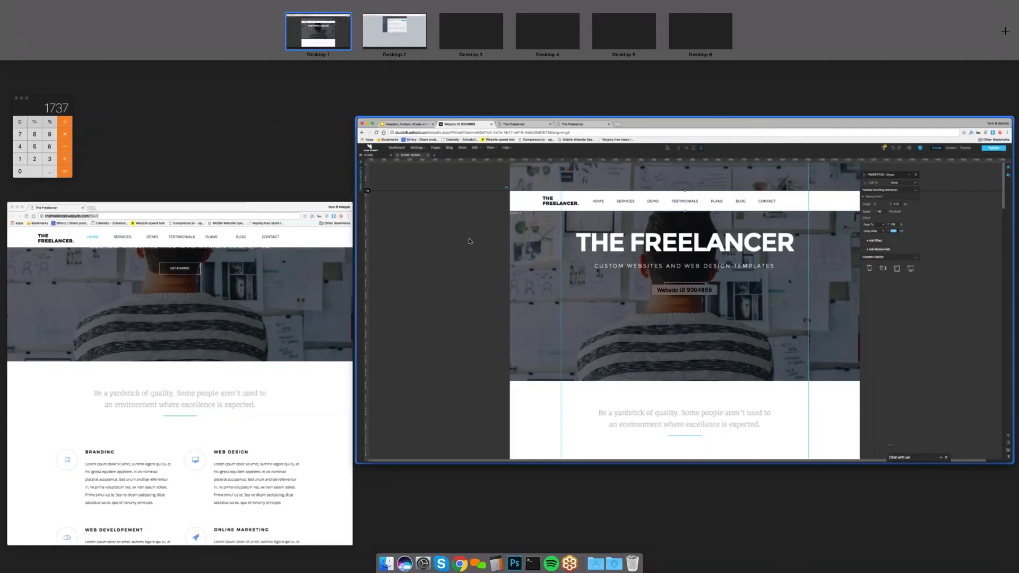
click(471, 241)
text(1737)
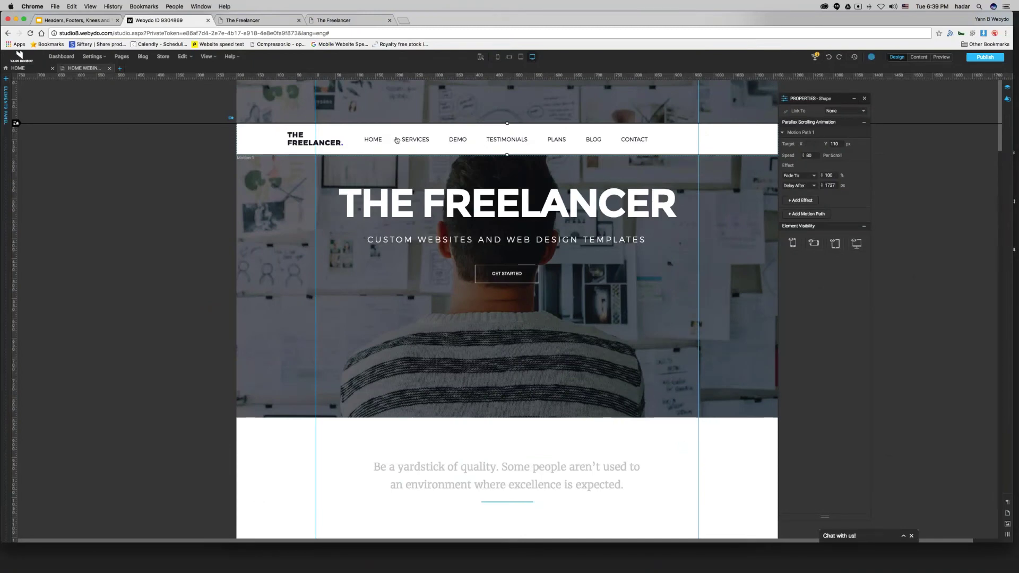
Set the Delay After effect of the white header menu's motion path to 1737 px
click(315, 141)
click(472, 141)
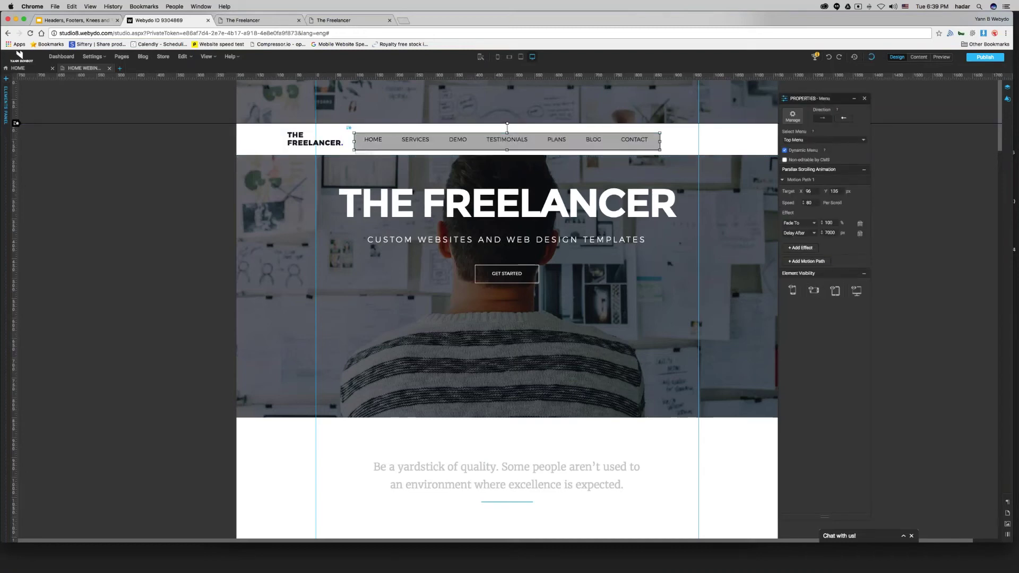
double_click(829, 232)
text(1737)
click(929, 300)
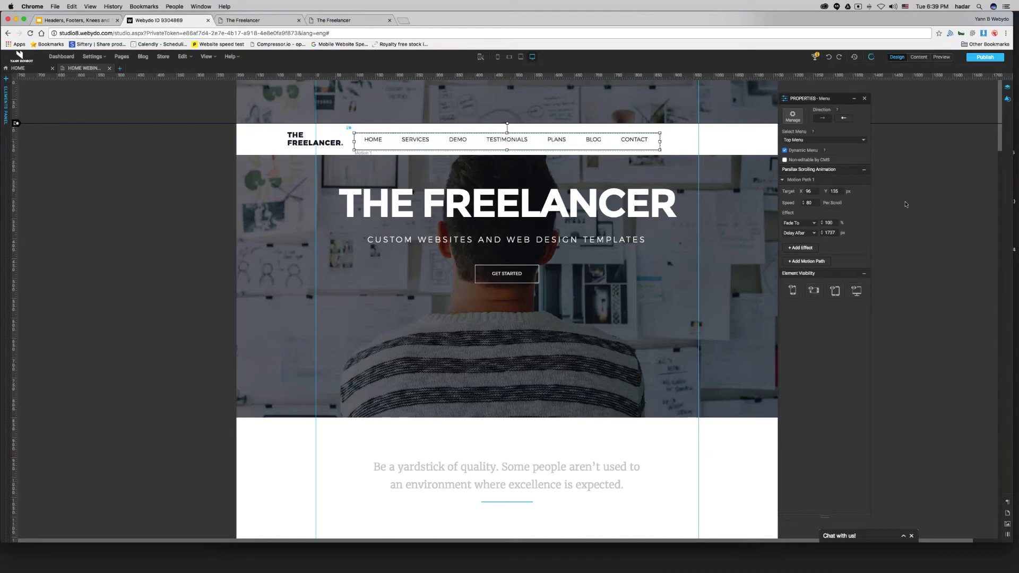
Publish the page and check the white header on the live page down to the services section
click(984, 58)
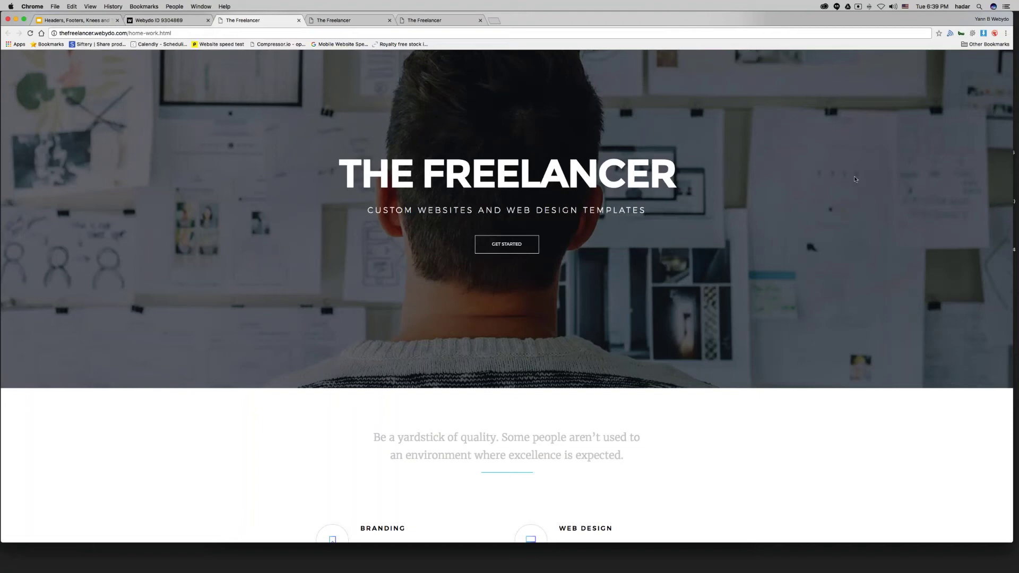
scroll(854, 179, down, 2)
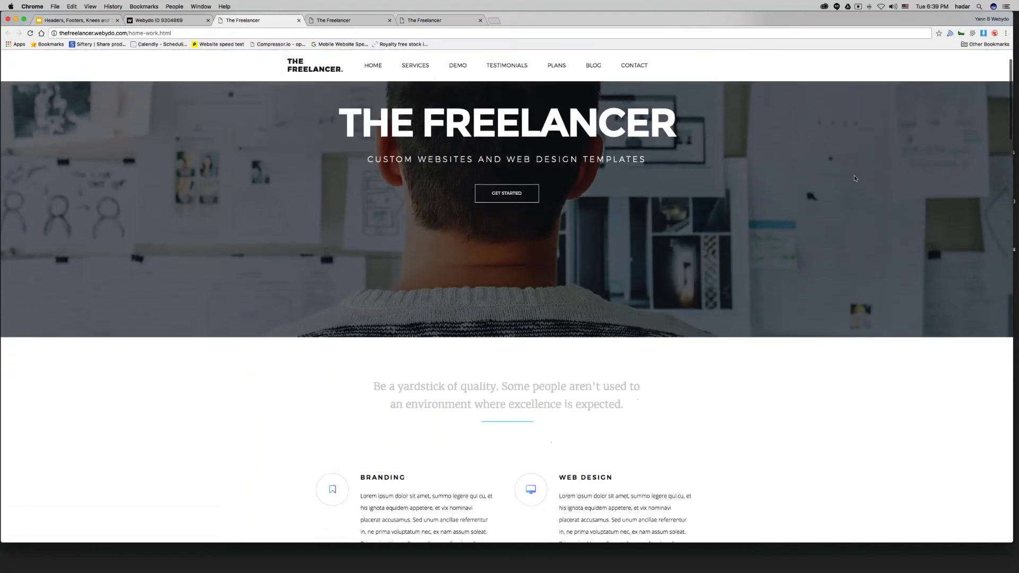
scroll(854, 179, down, 2)
scroll(854, 179, down, 6)
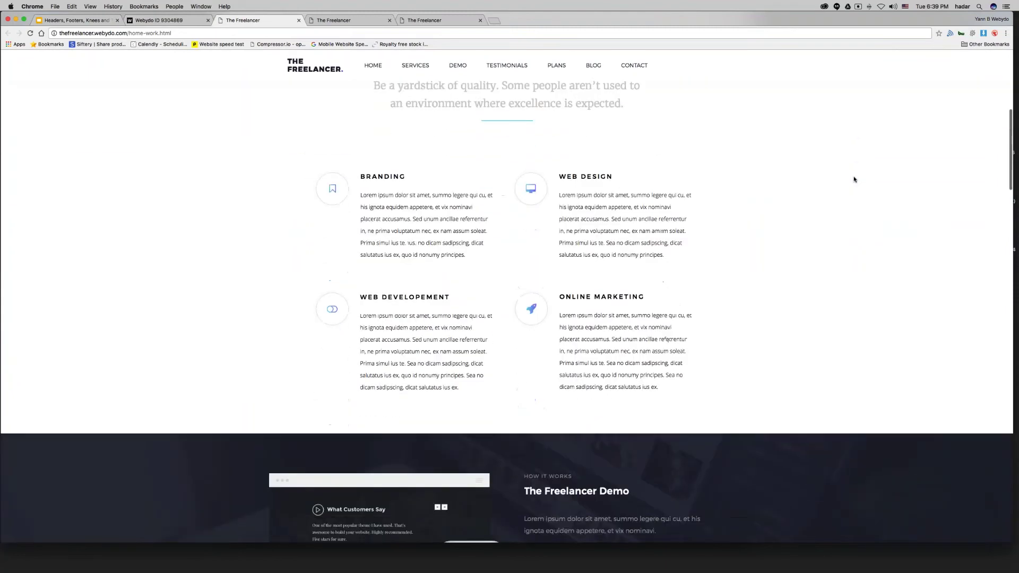
scroll(854, 179, down, 1)
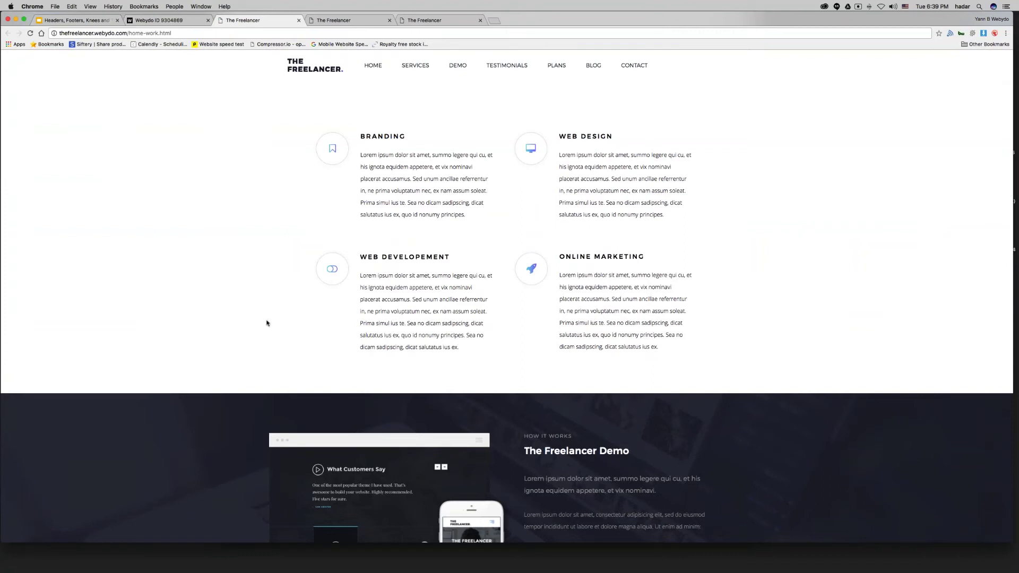
Examine where the white header gives way to the light blue bar around The Freelancer Demo section of the live page
scroll(266, 323, down, 5)
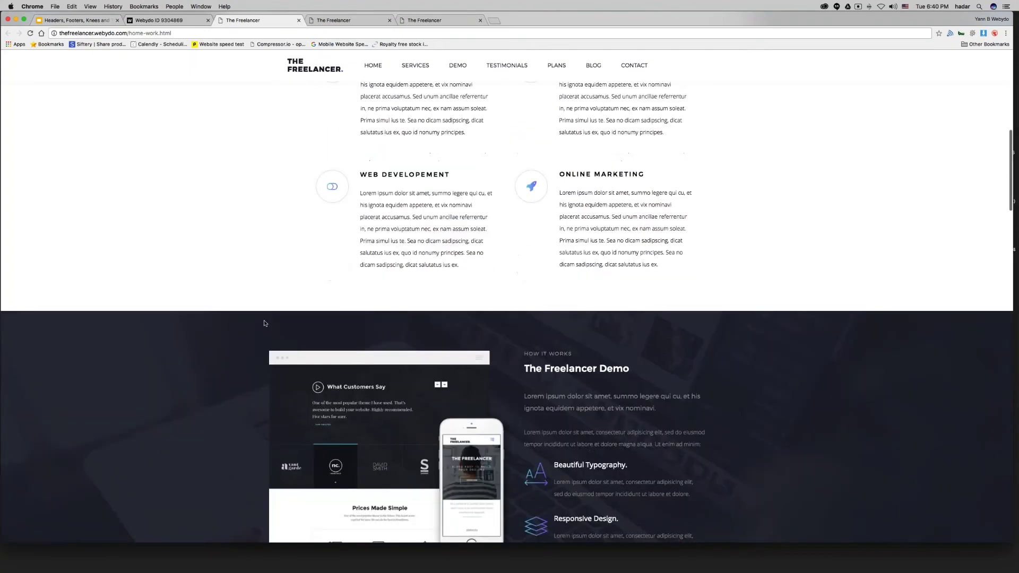
scroll(264, 324, down, 3)
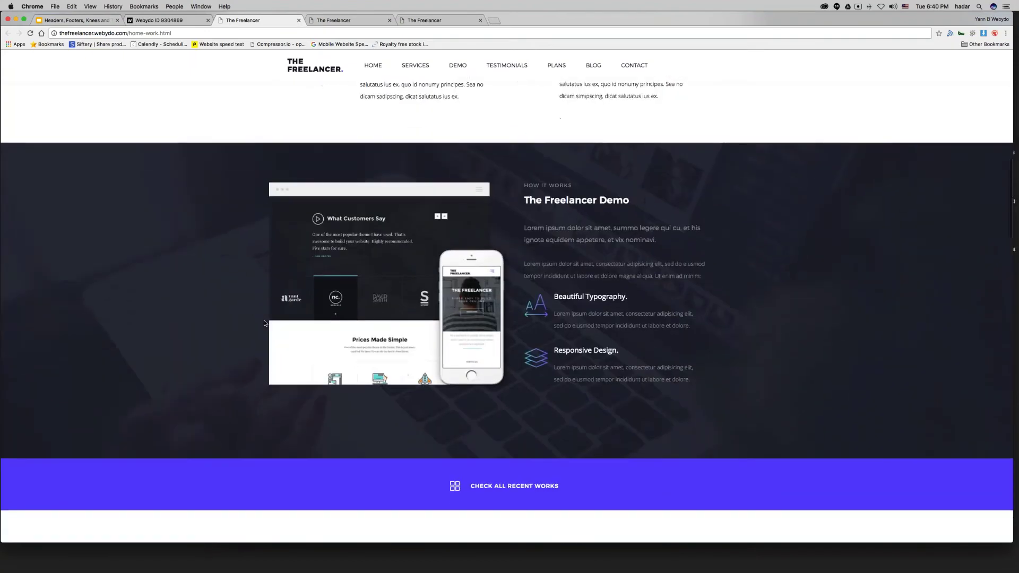
scroll(264, 323, down, 4)
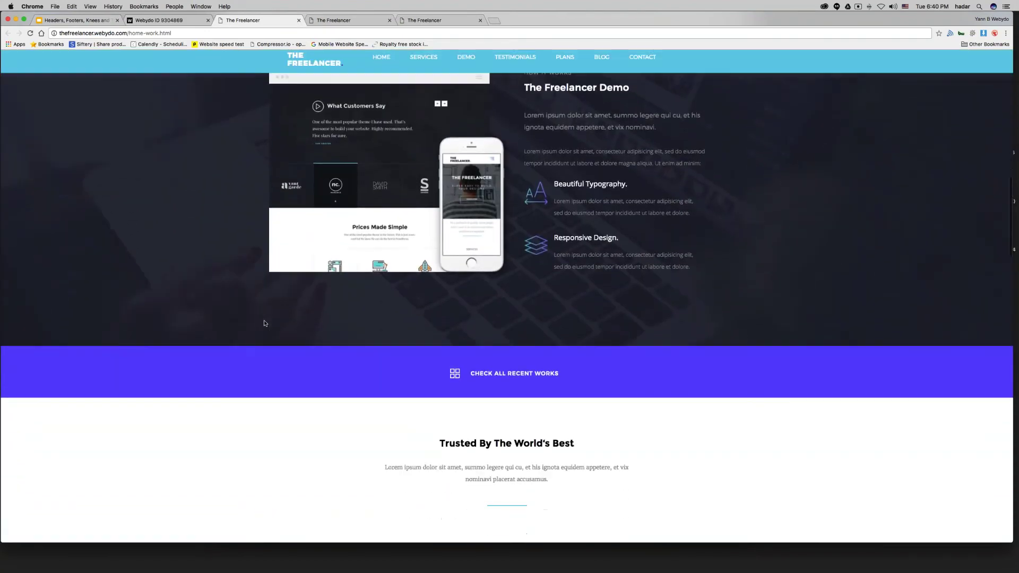
scroll(264, 323, down, 4)
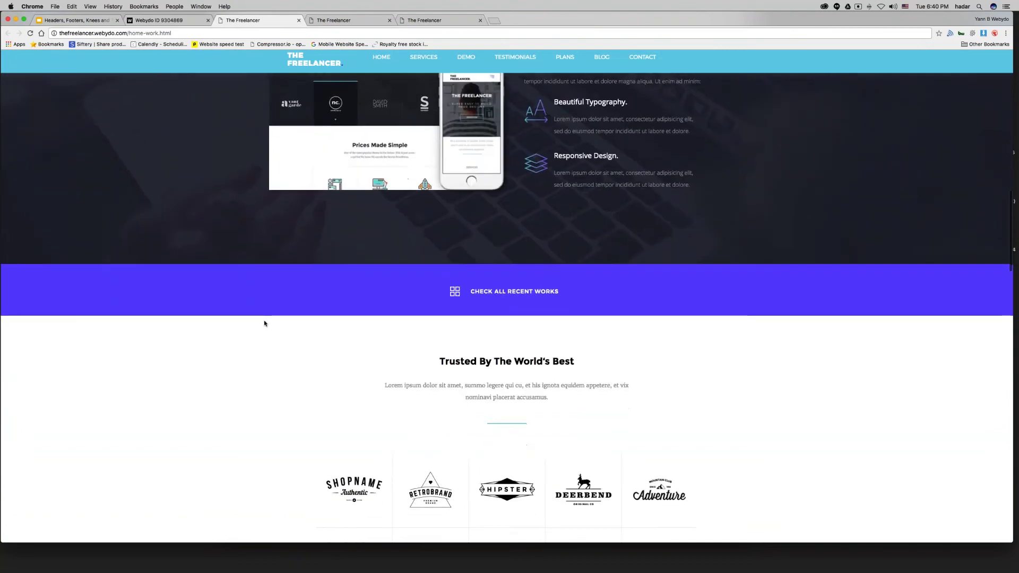
scroll(264, 323, up, 20)
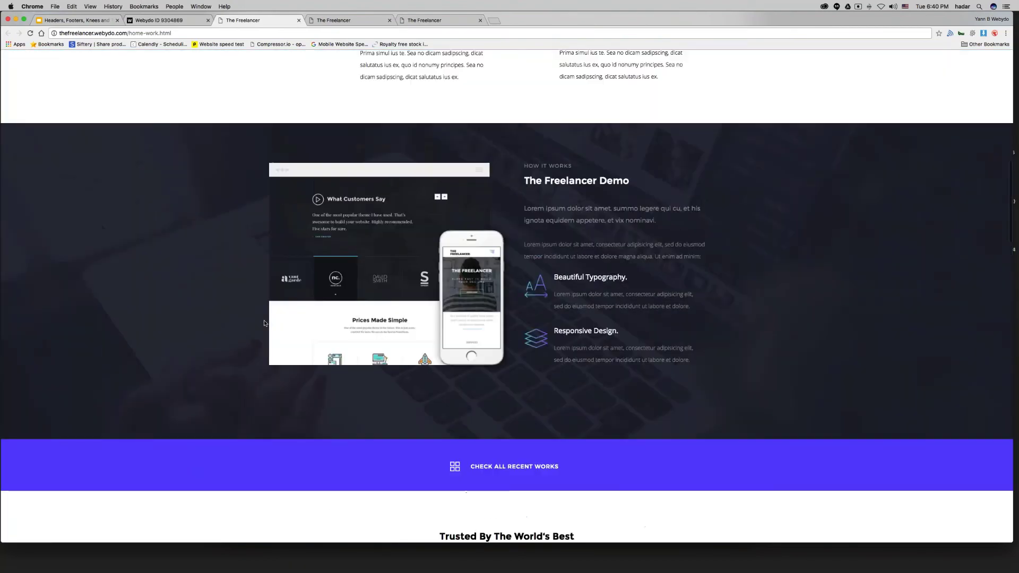
scroll(265, 323, down, 15)
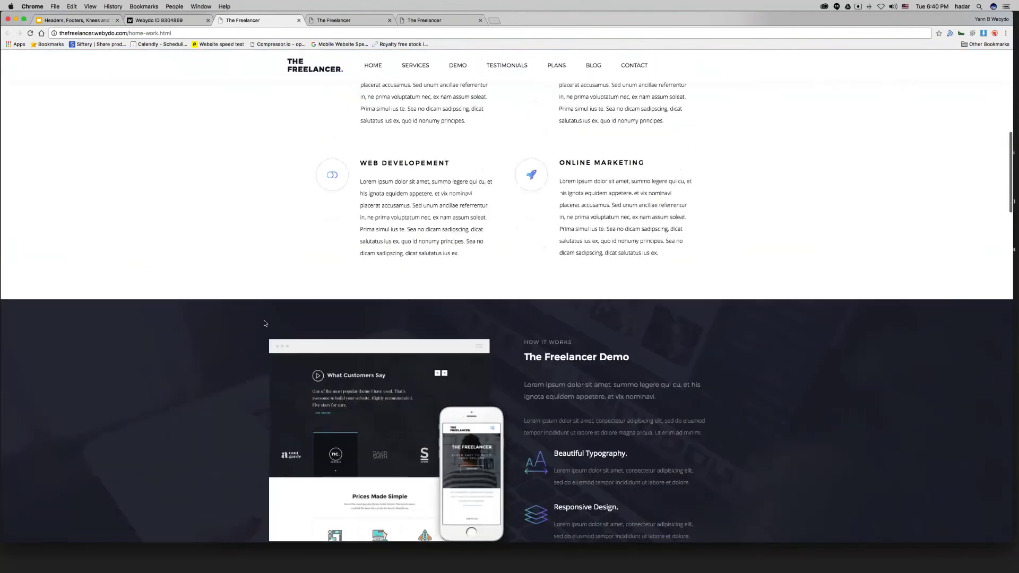
scroll(264, 323, down, 4)
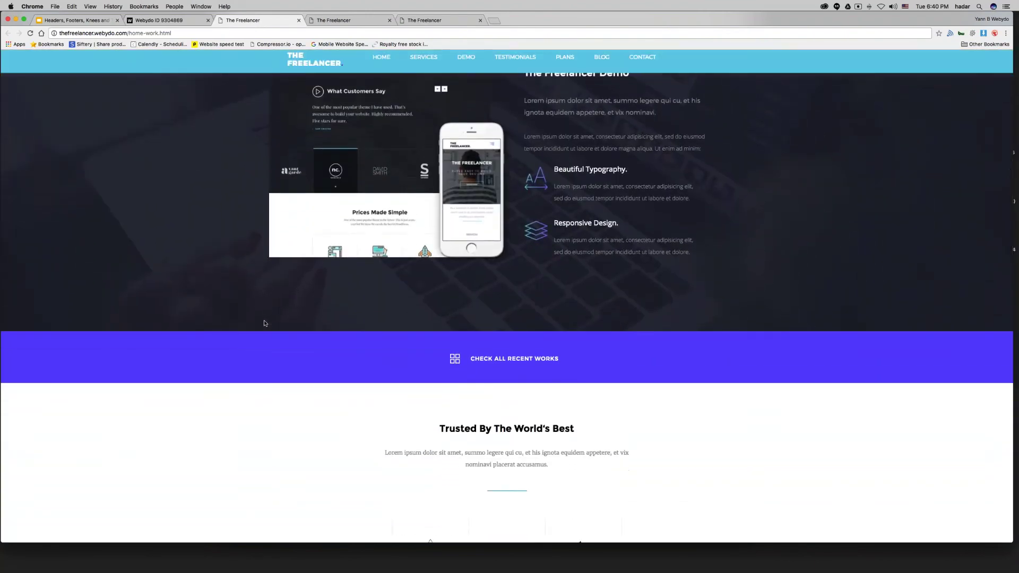
scroll(265, 323, up, 5)
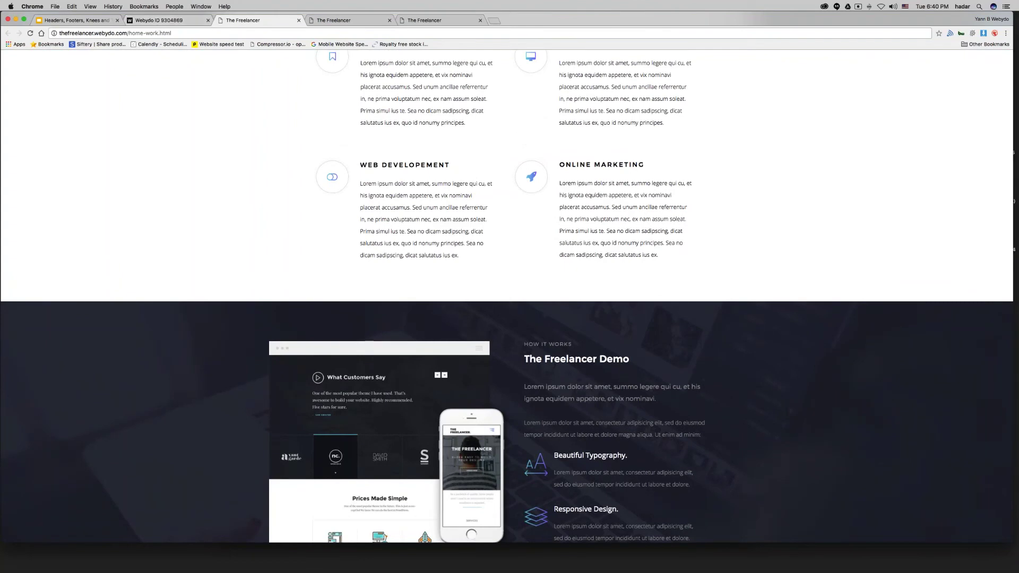
Return to the Webydo editor and compare the light blue bar's guide position with the white header bar's motion path settings
click(184, 257)
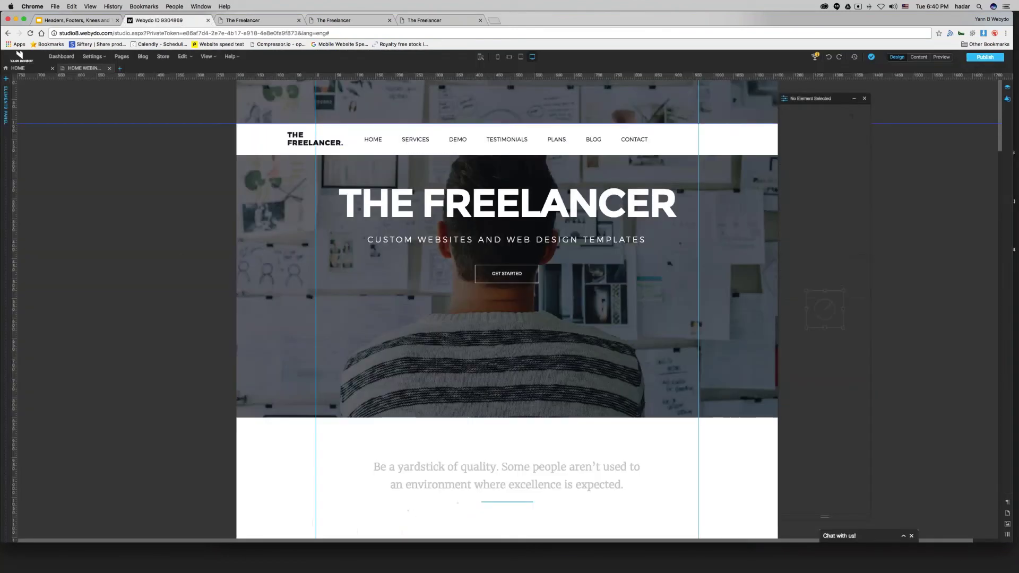
scroll(184, 456, down, 10)
scroll(187, 460, down, 10)
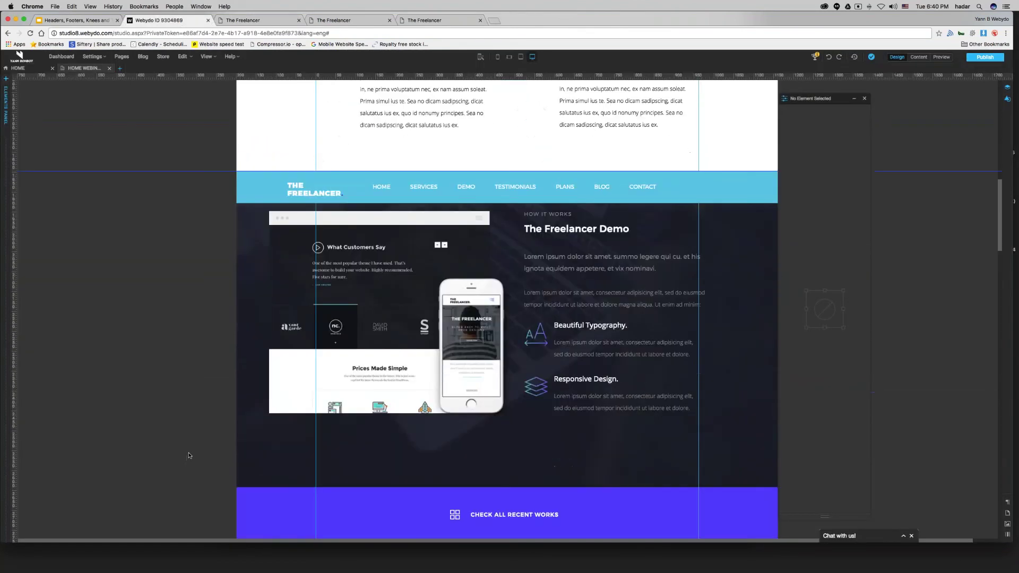
scroll(188, 458, up, 3)
scroll(189, 456, down, 2)
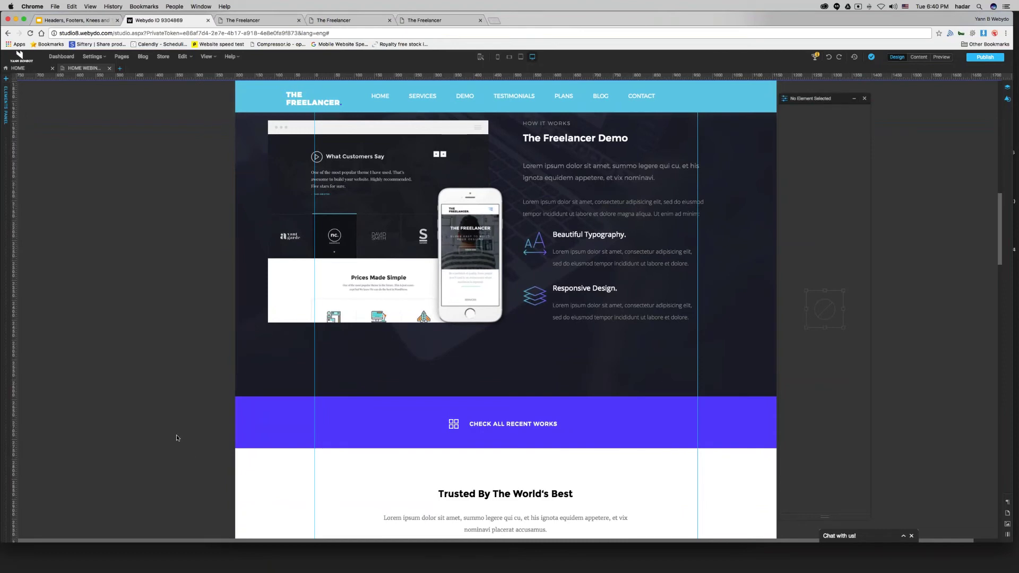
scroll(176, 435, up, 3)
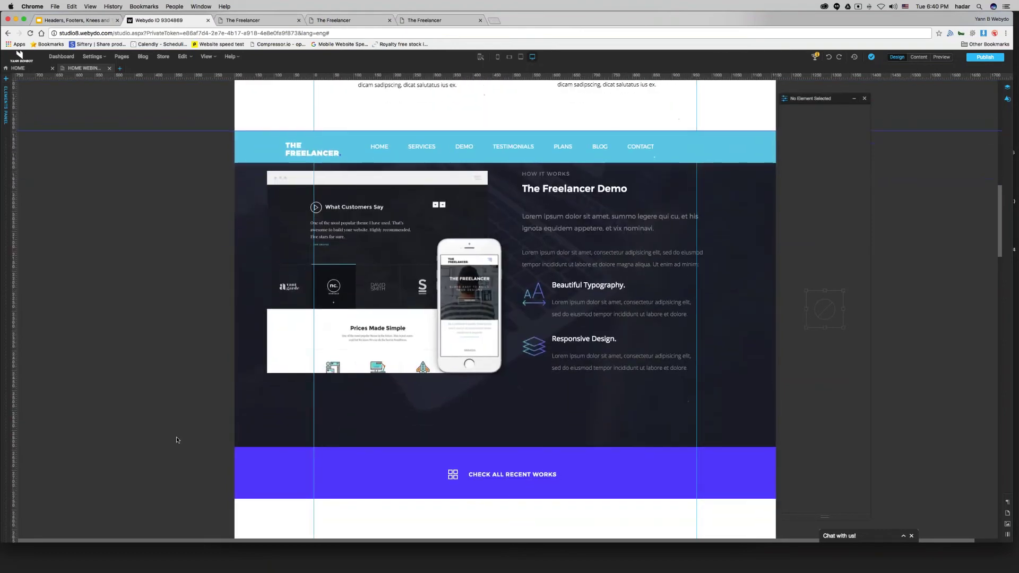
scroll(180, 430, up, 5)
click(765, 150)
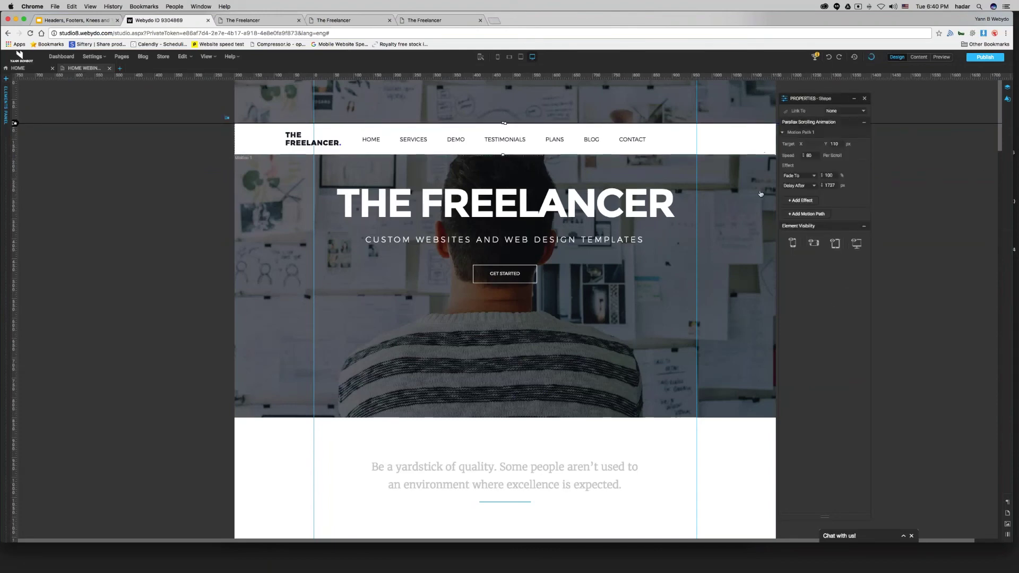
scroll(759, 218, down, 8)
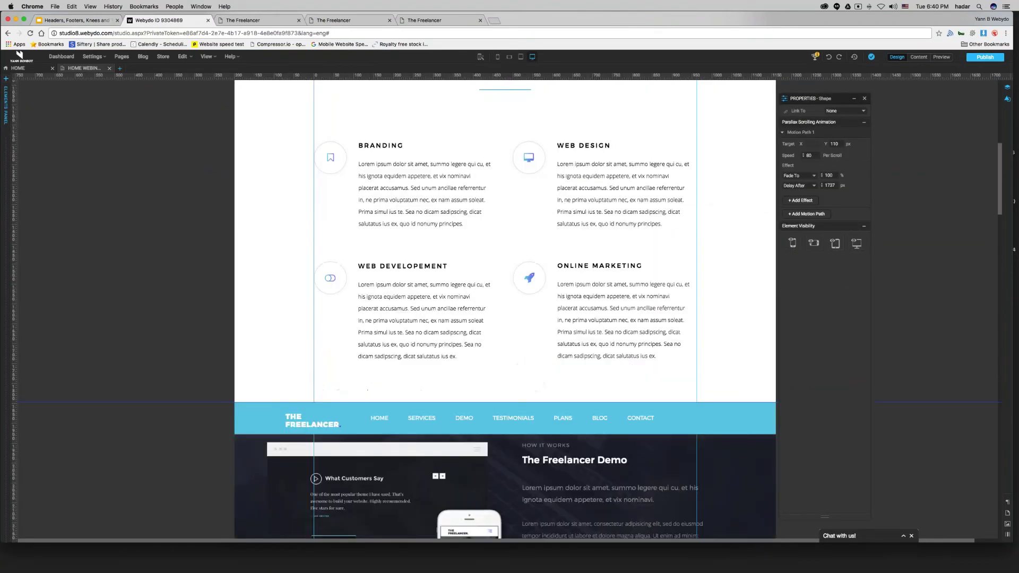
mouse_move(155, 403)
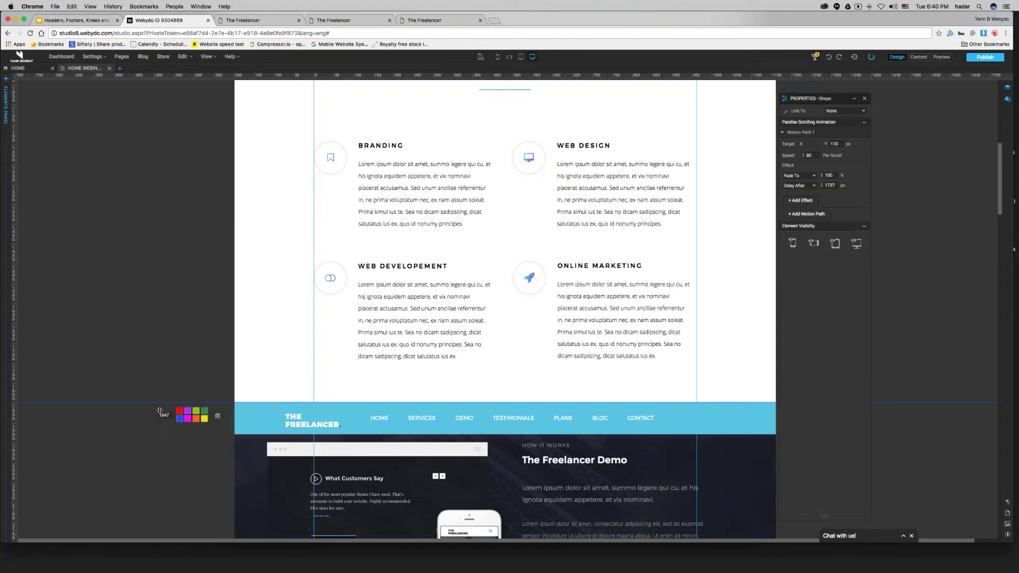
scroll(176, 324, up, 8)
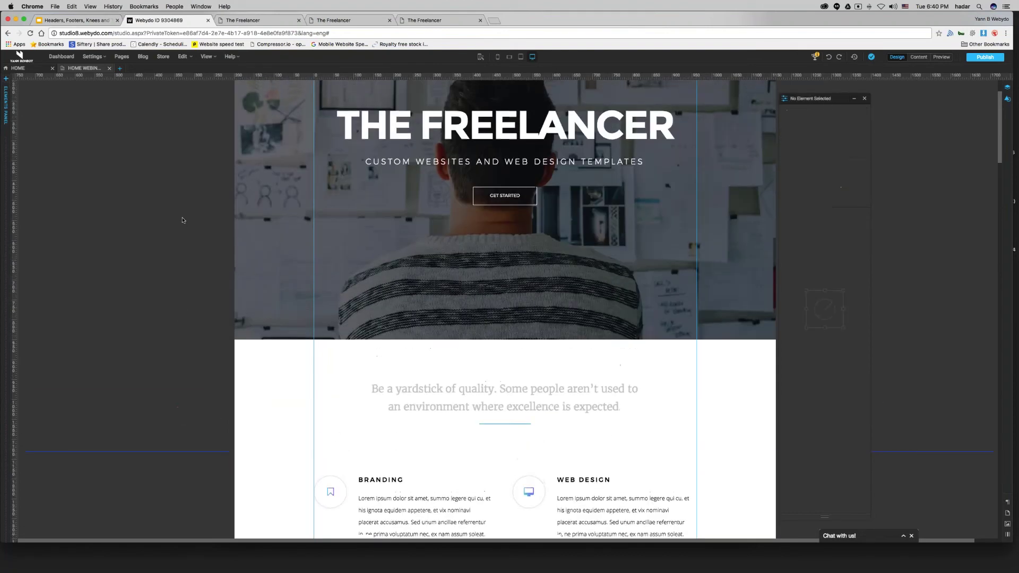
Subtract 80 from 1737 in the Calculator and enter the result as the Delay After value of the black header logo
click(317, 142)
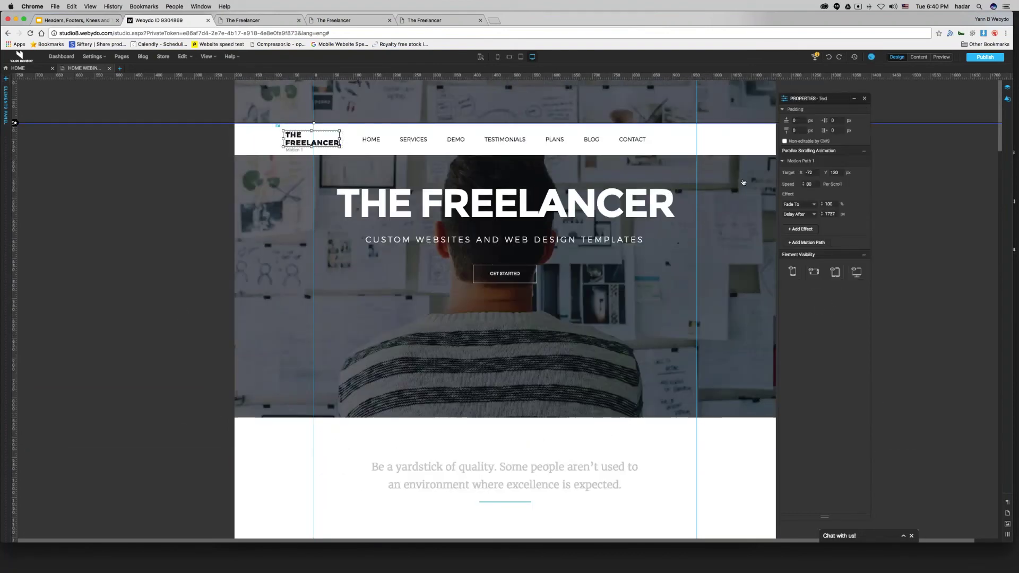
key(ctrl+Up)
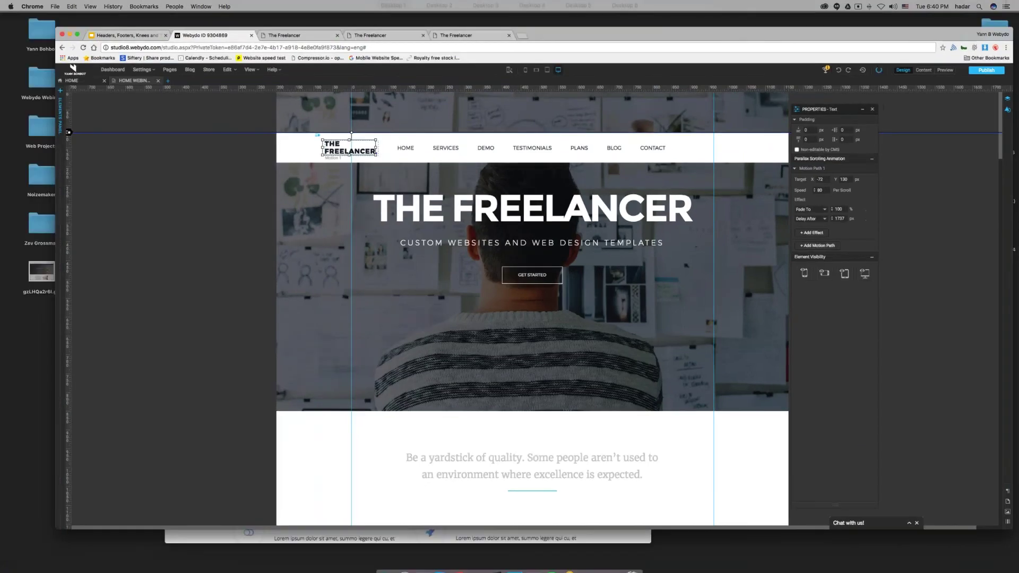
click(47, 144)
click(184, 250)
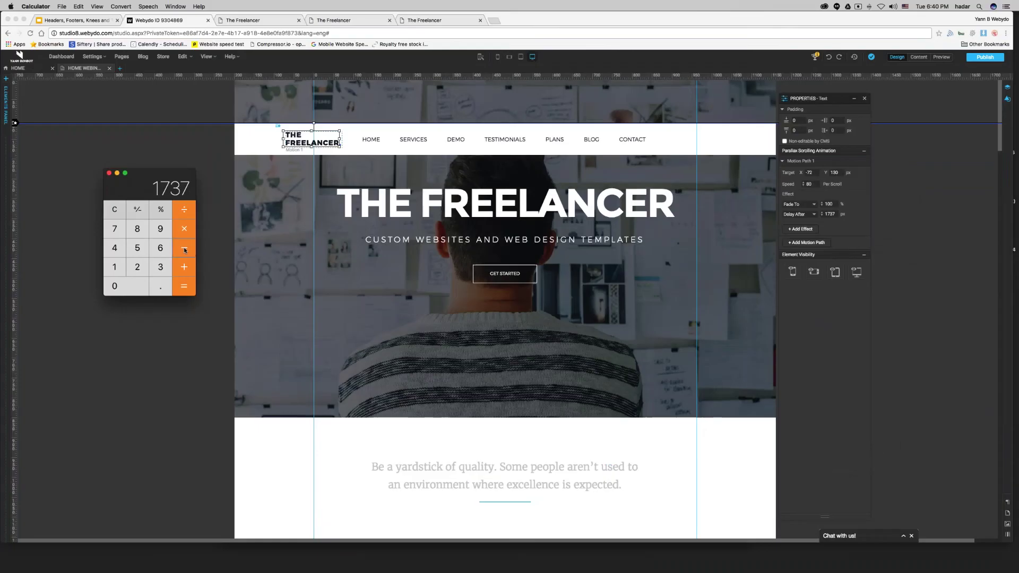
text(80)
click(183, 287)
double_click(829, 214)
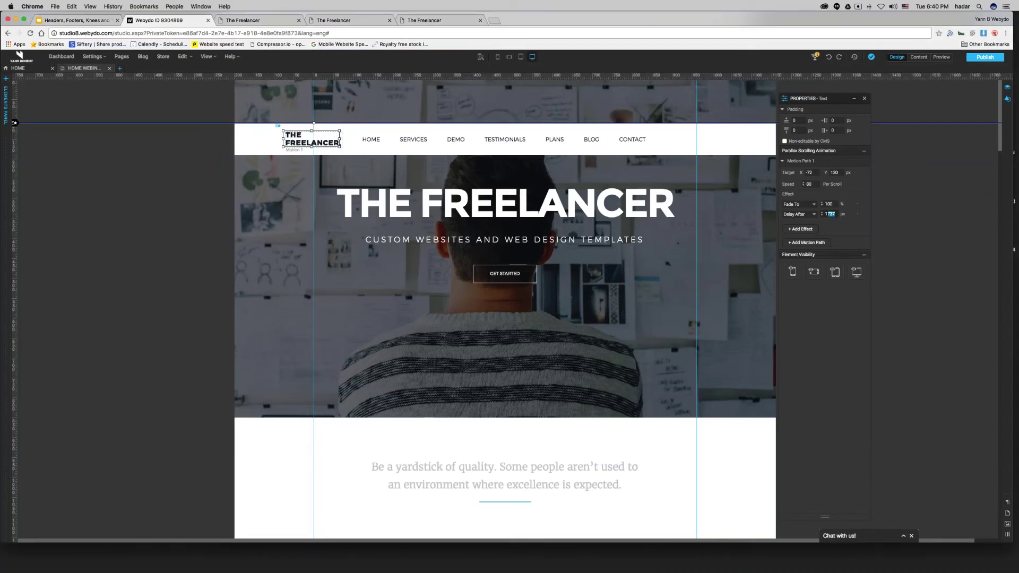
text(155)
Set the Delay After effect of the white header menu's motion path to 1657 px
click(384, 139)
drag(835, 232, 828, 232)
text(557)
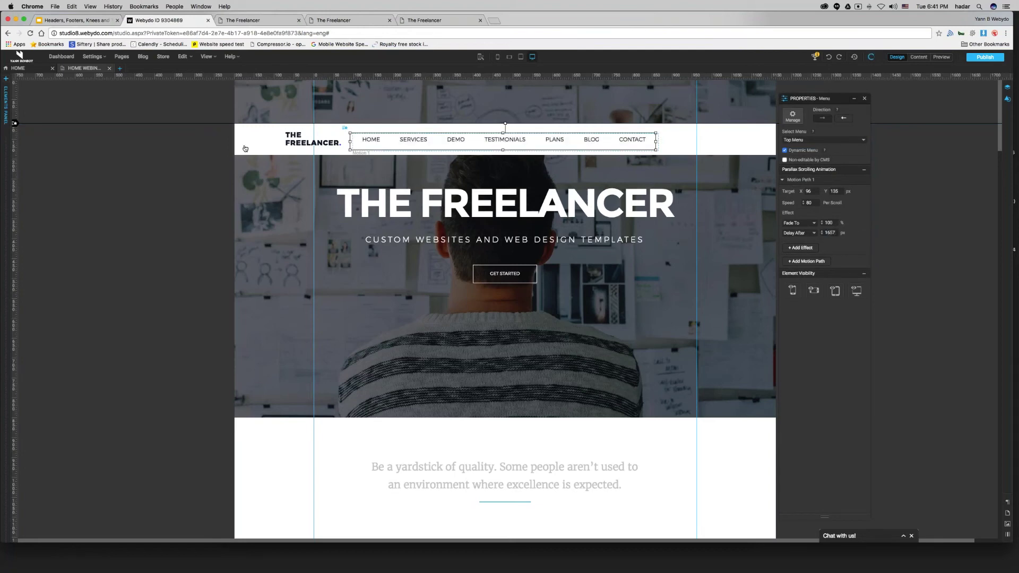
Set the Delay After effect of the white header bar's motion path to 1567 px and check the open windows for the Calculator result
click(245, 139)
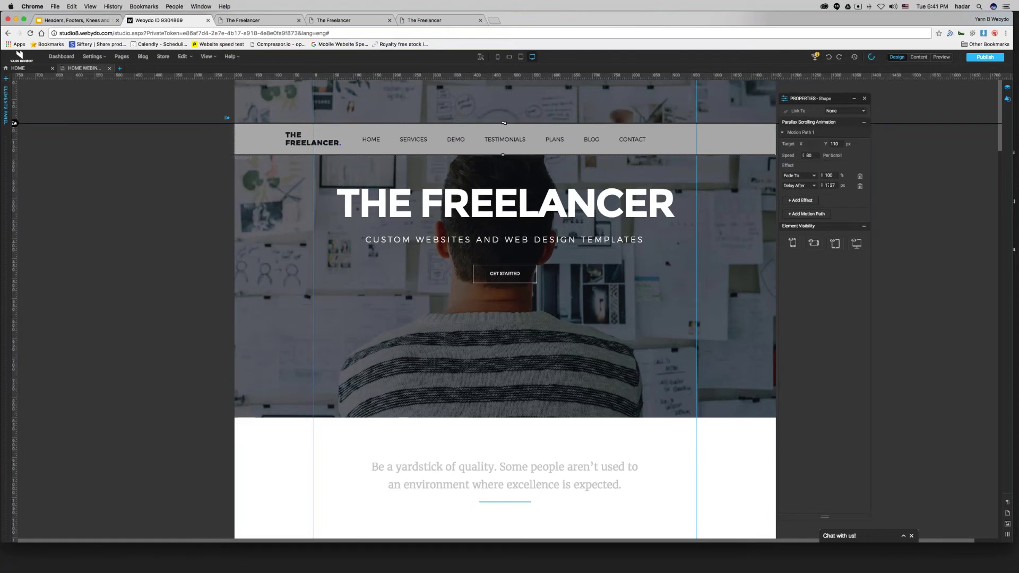
drag(832, 185, 834, 185)
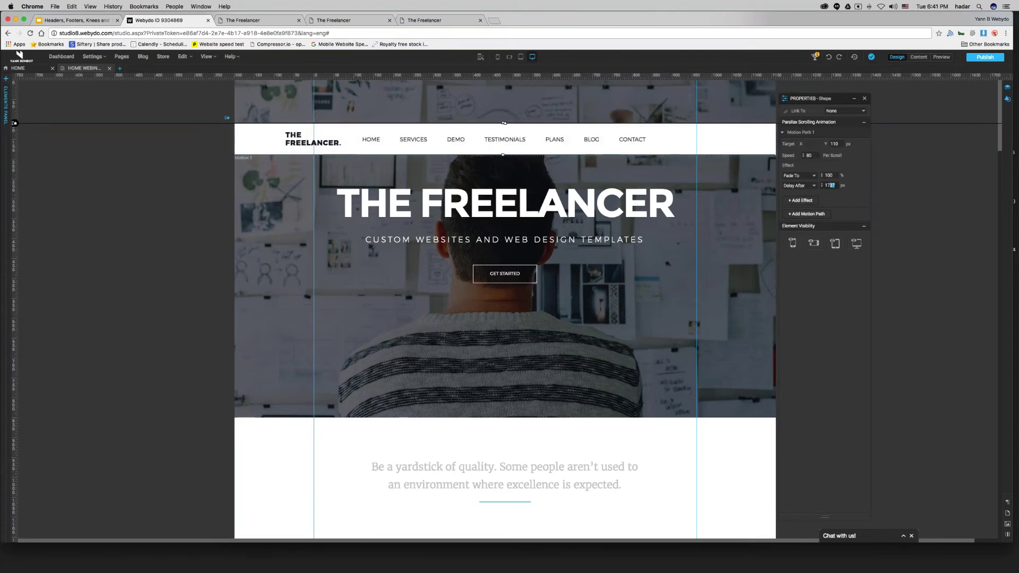
key(BackSpace)
text(55)
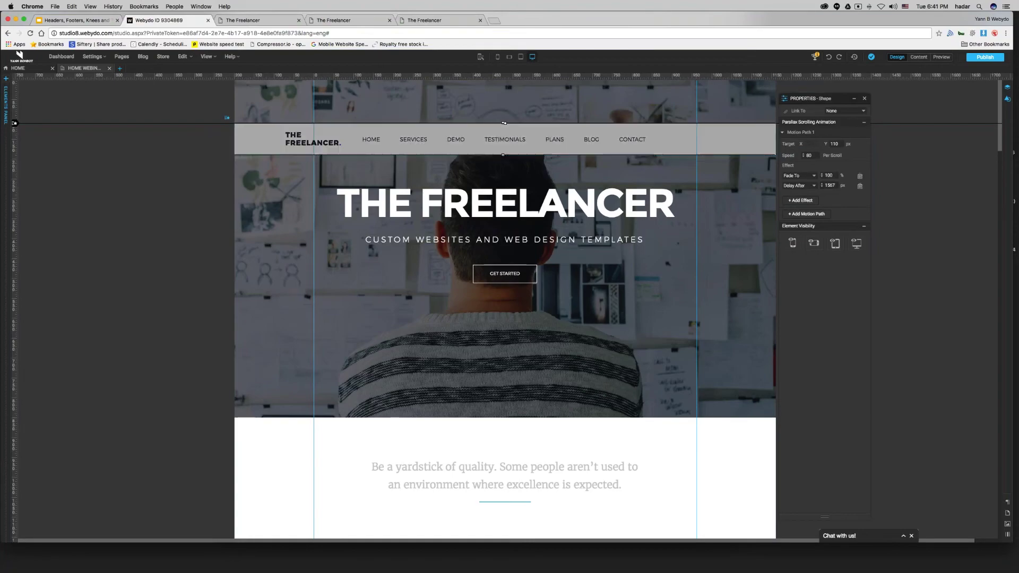
key(ctrl+Up)
click(495, 312)
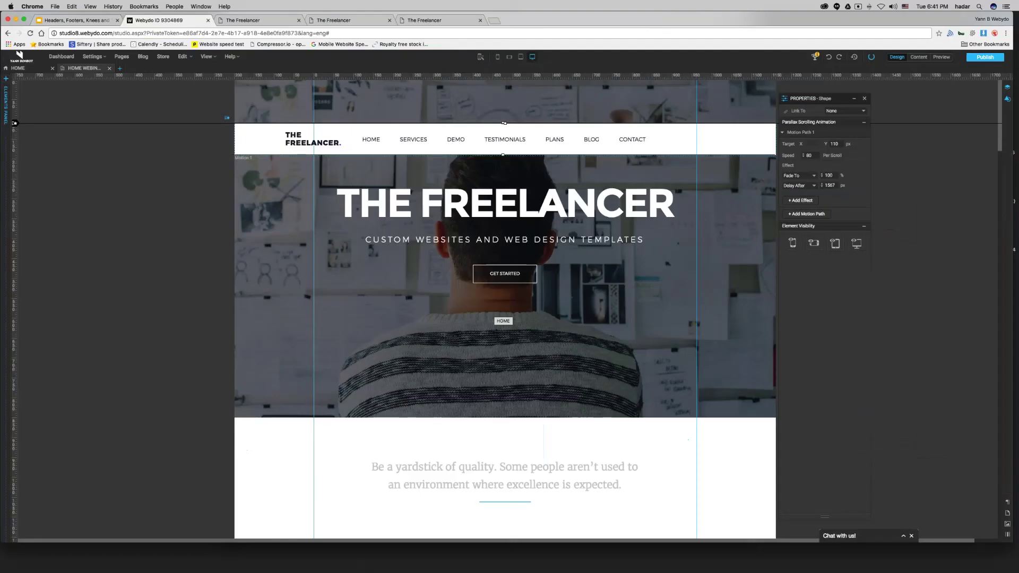
Correct the Delay After effect of the white header bar's motion path to 1657 px and publish the page
drag(827, 185, 844, 185)
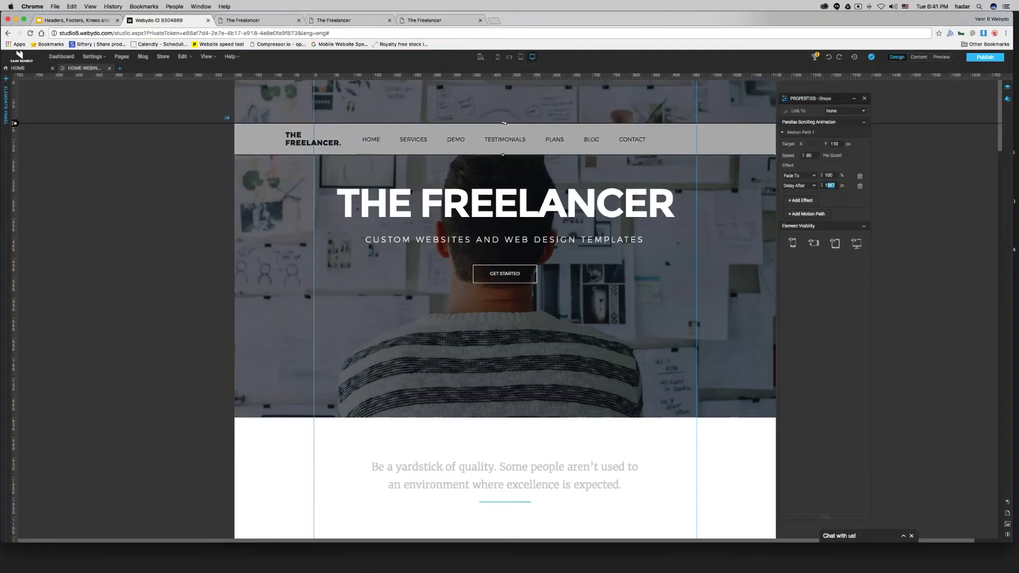
text(651657)
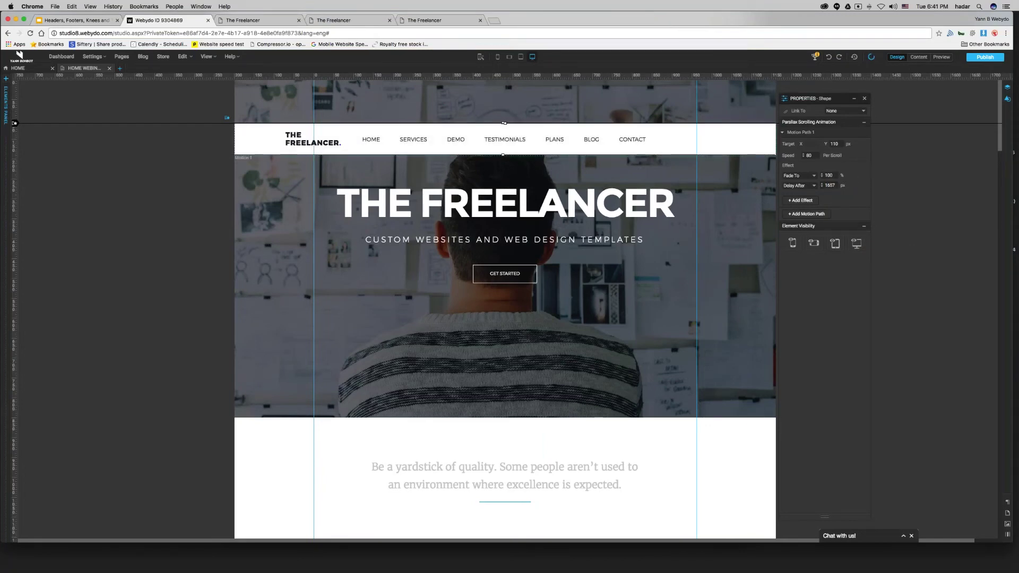
click(990, 57)
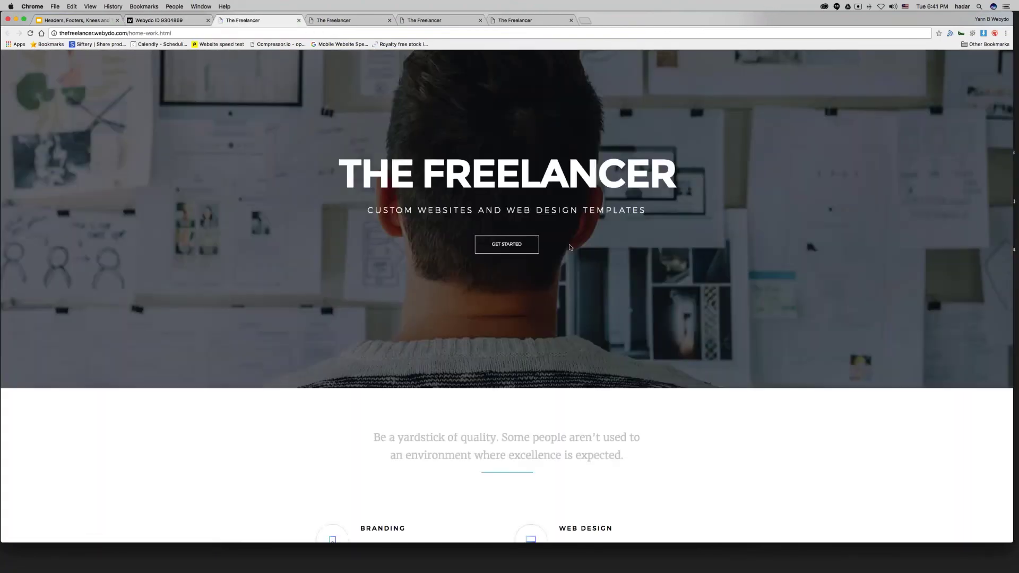
Scroll the published page back and forth around the Freelancer Demo section to examine how the light blue bar replaces the white header
scroll(570, 247, down, 10)
scroll(570, 247, down, 6)
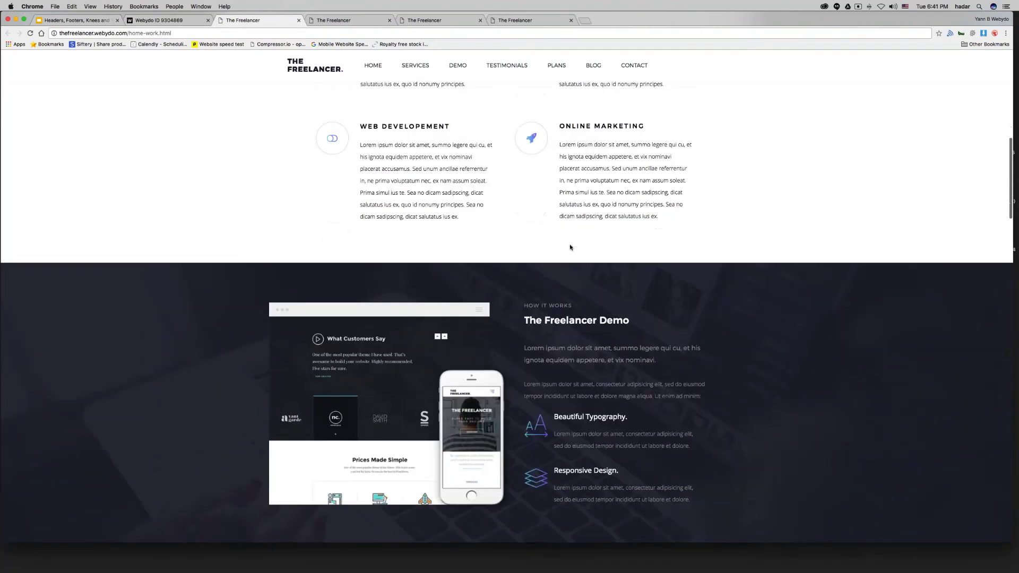
scroll(570, 248, down, 2)
scroll(569, 247, up, 1)
scroll(570, 247, down, 3)
scroll(570, 247, up, 3)
scroll(570, 247, up, 5)
scroll(569, 247, down, 6)
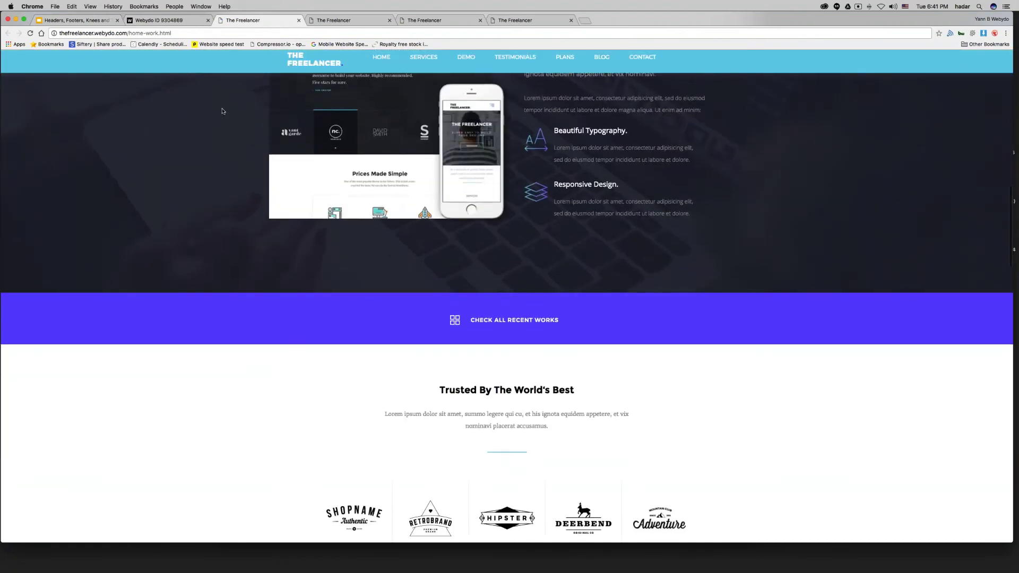
Narrow the browser window to test the header change while scrolling the published page, and widen the window again
drag(2, 149, 543, 154)
scroll(777, 298, up, 10)
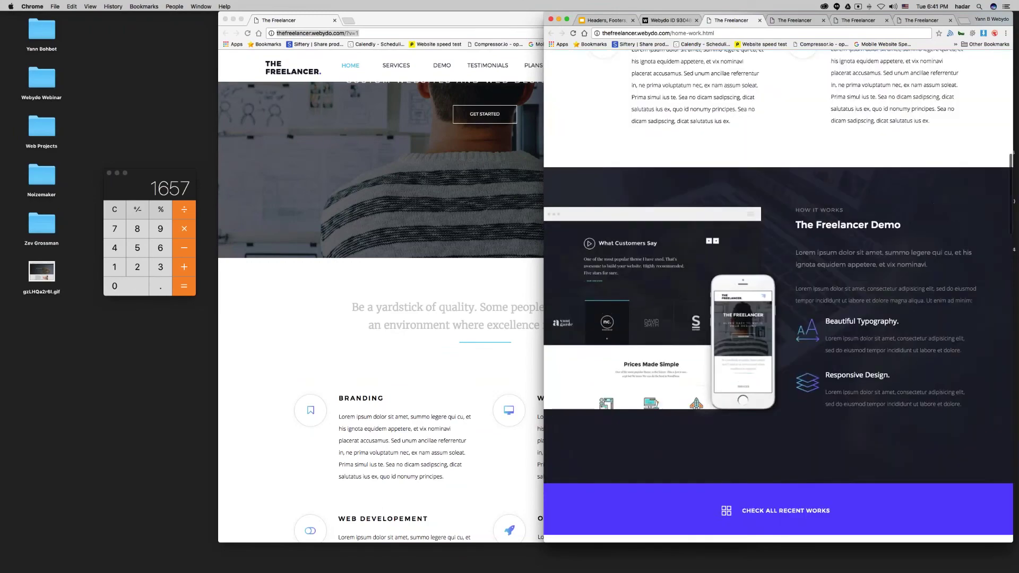
scroll(778, 297, down, 10)
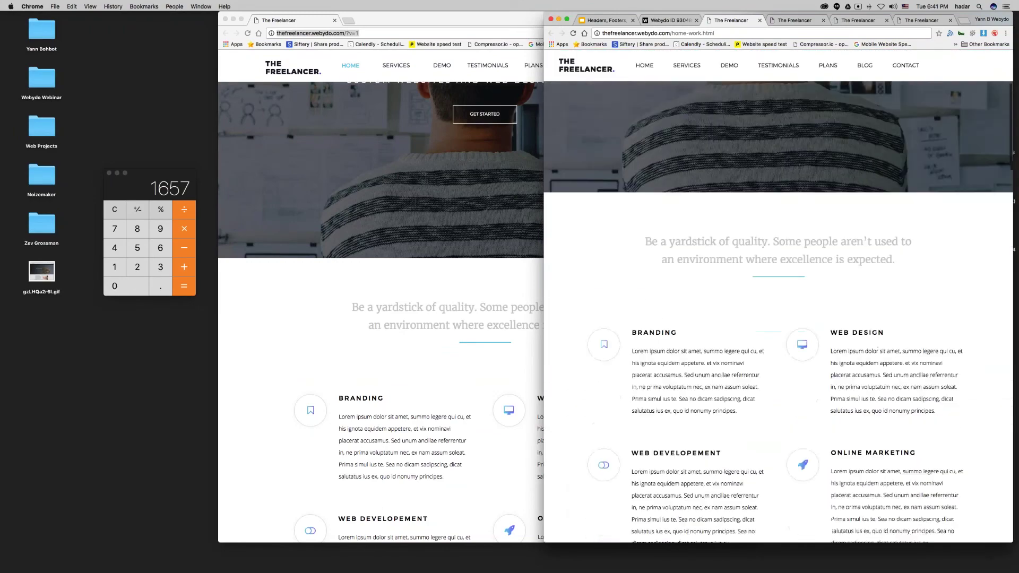
scroll(778, 297, down, 2)
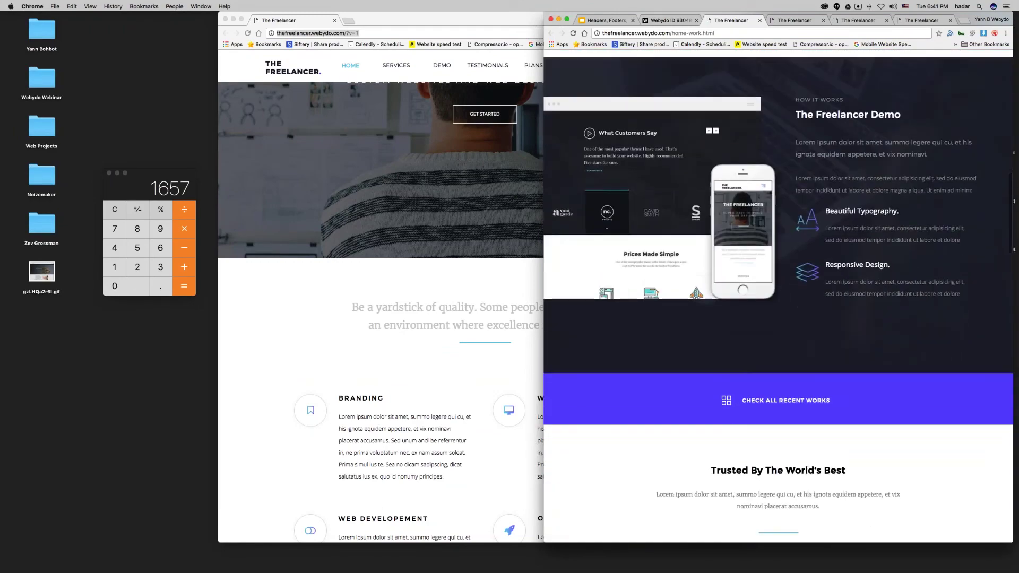
scroll(777, 297, down, 1)
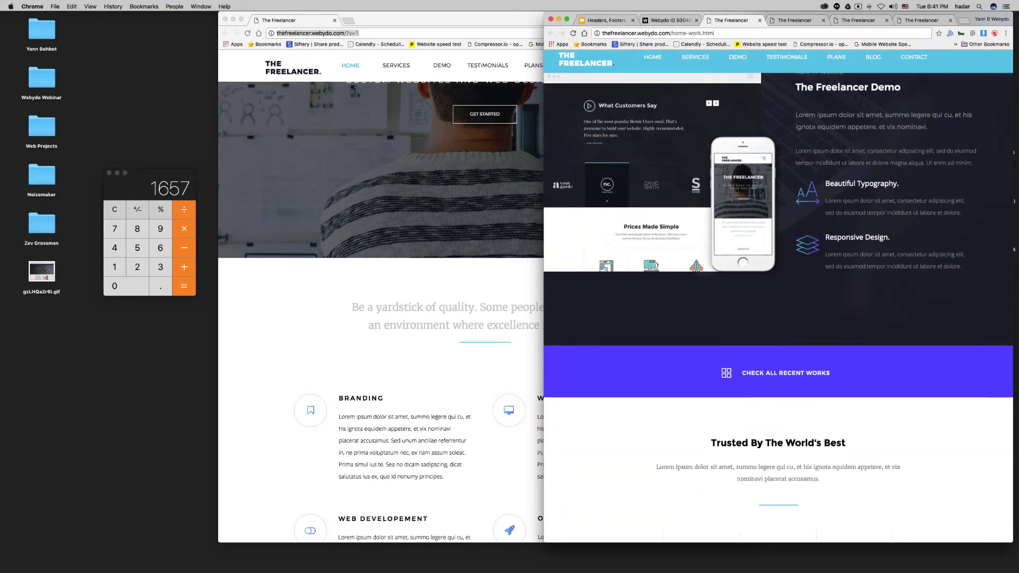
scroll(547, 149, up, 12)
key(ctrl+super+f)
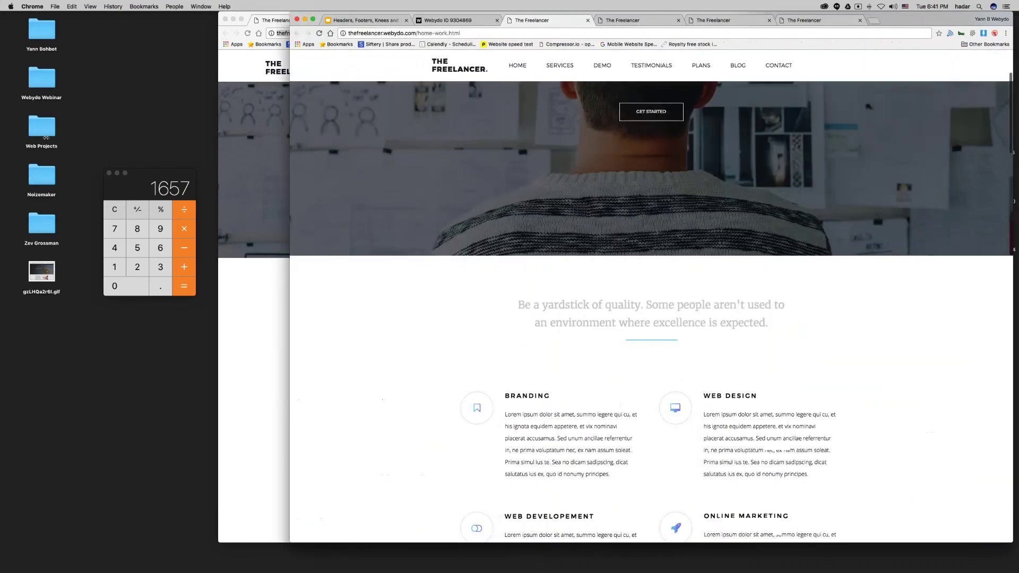
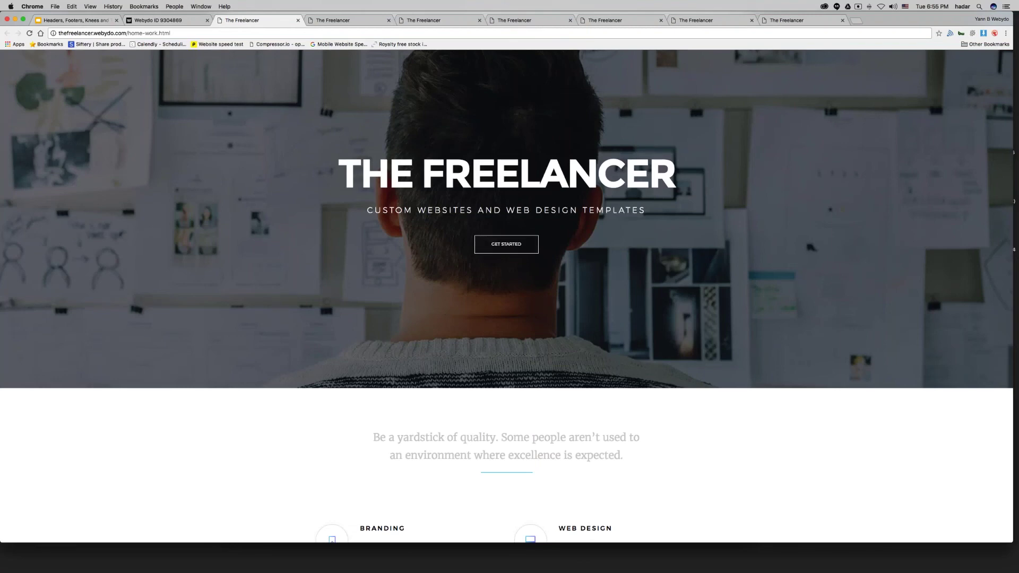
Close the duplicate tabs of the published The Freelancer page, keeping only one open
click(392, 21)
click(390, 21)
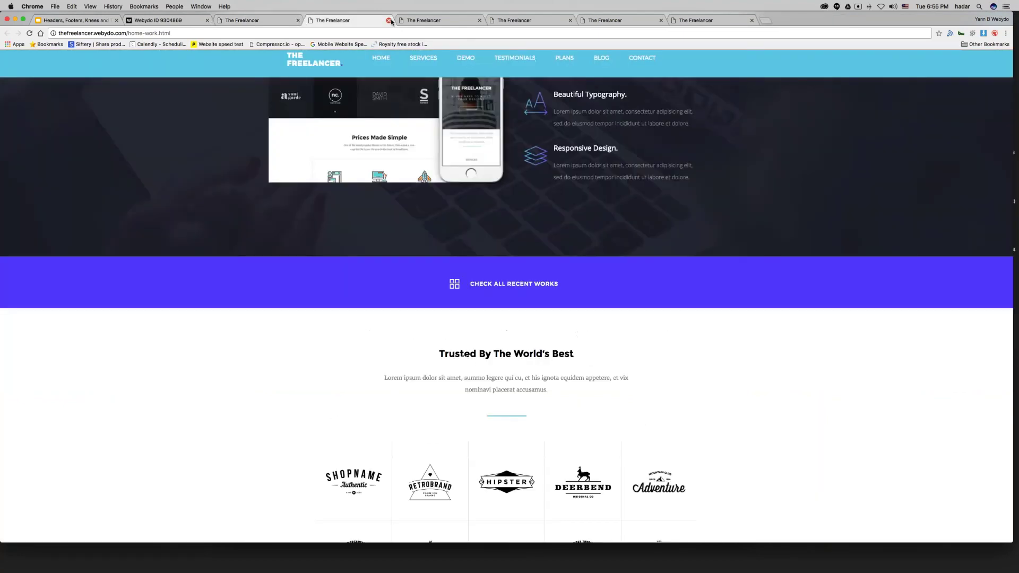
click(390, 20)
click(389, 21)
click(389, 20)
click(389, 20)
click(389, 20)
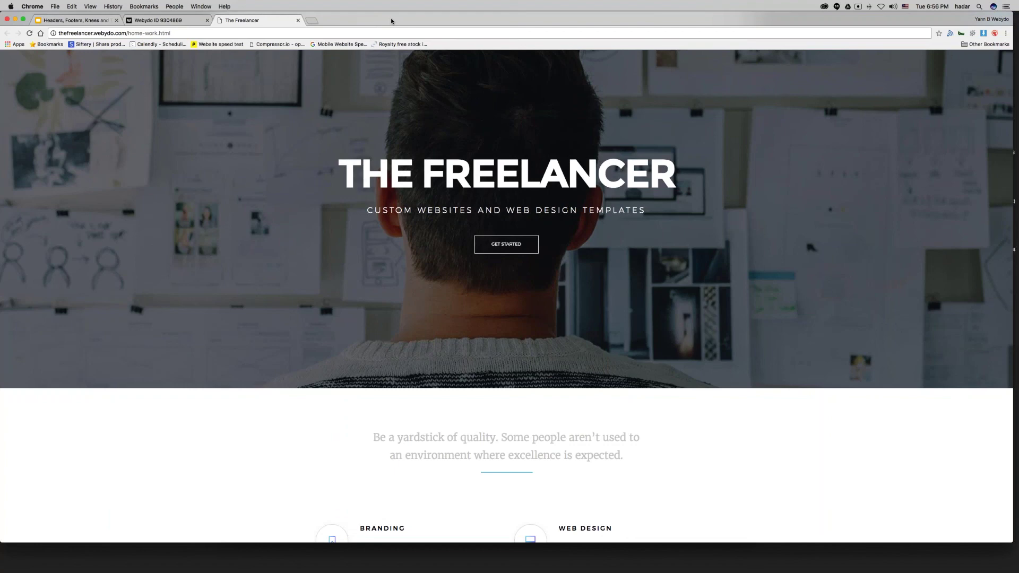
Switch to the Webydo editor and examine the footer area at the end of the HOME WEBINAR page
click(186, 21)
scroll(210, 228, down, 20)
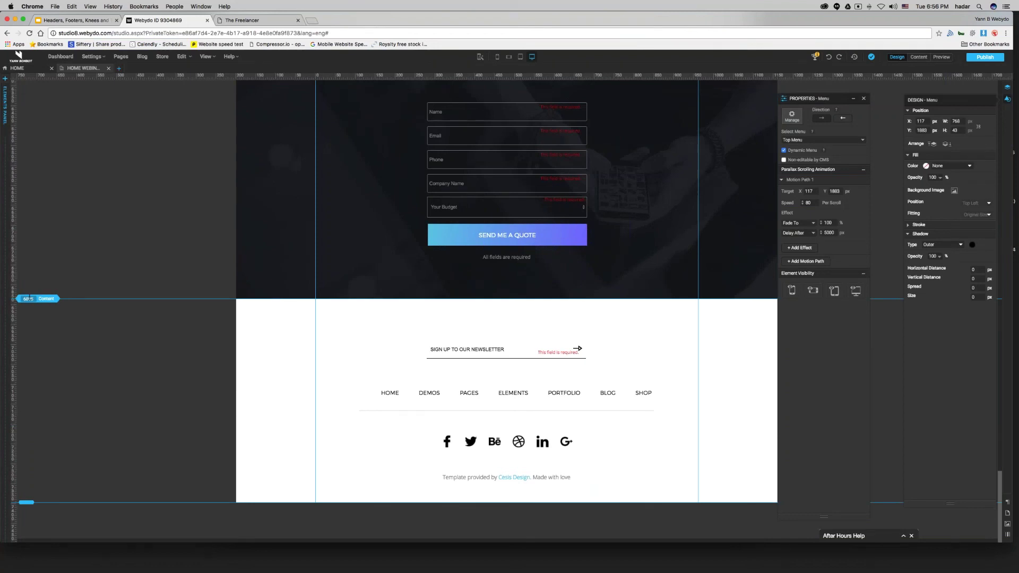
mouse_move(27, 503)
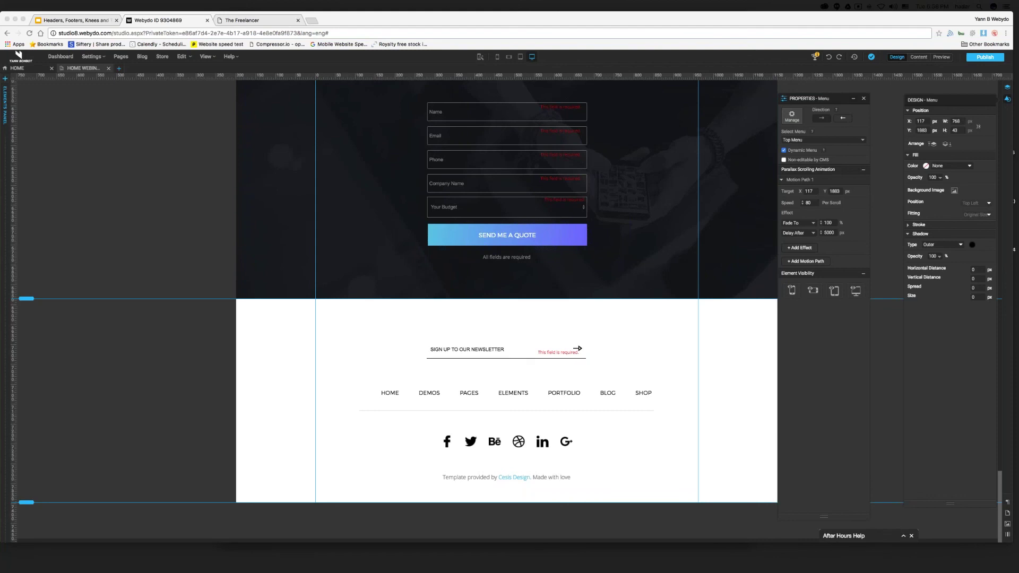
Switch to the published site, view its sitemap at thefreelancer.webydo.com/sitemap.xml, and return to the home-work.html page
click(278, 25)
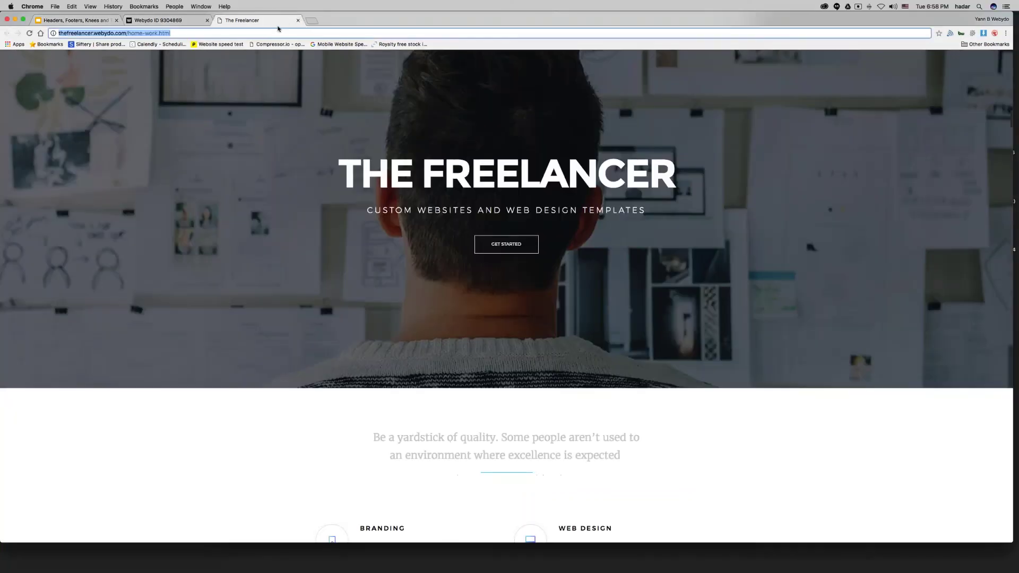
key(Right)
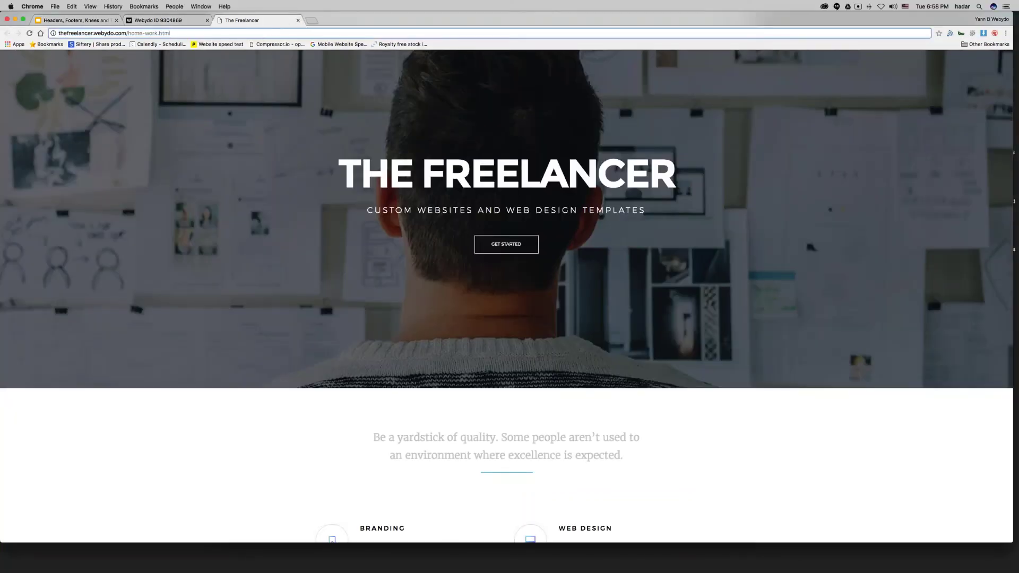
drag(128, 33, 204, 38)
key(BackSpace)
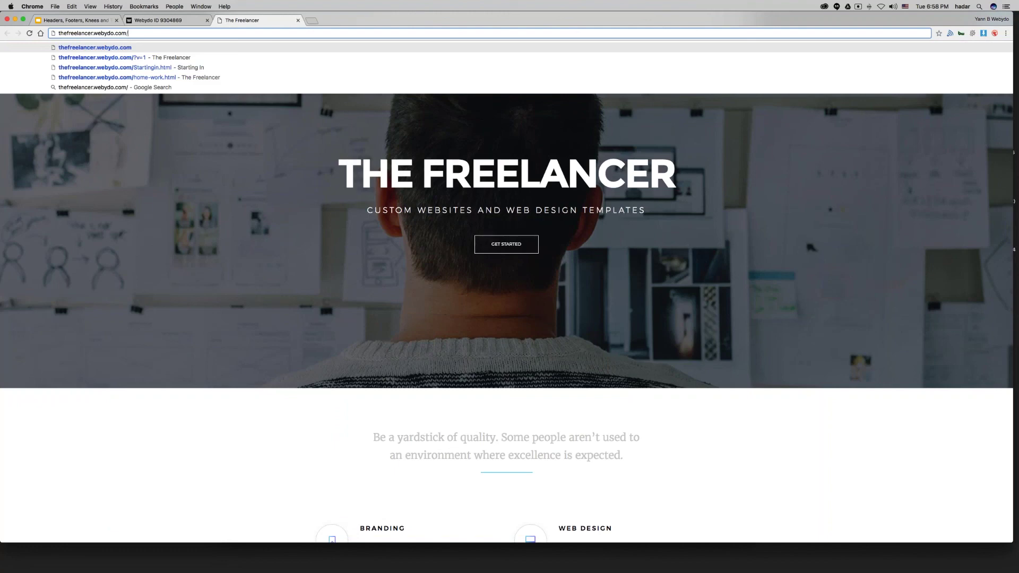
text(sitemap.xml)
key(Return)
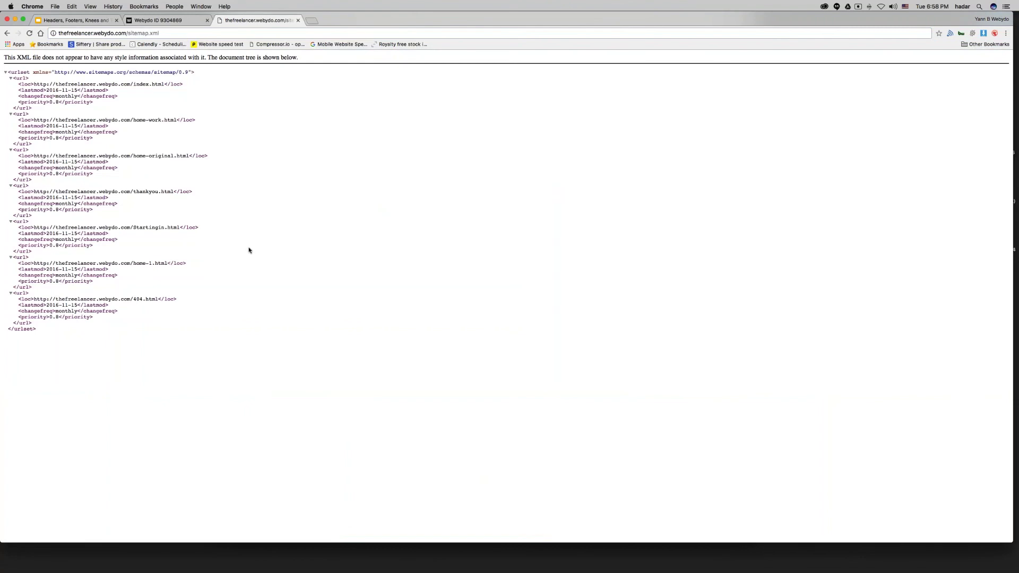
click(6, 33)
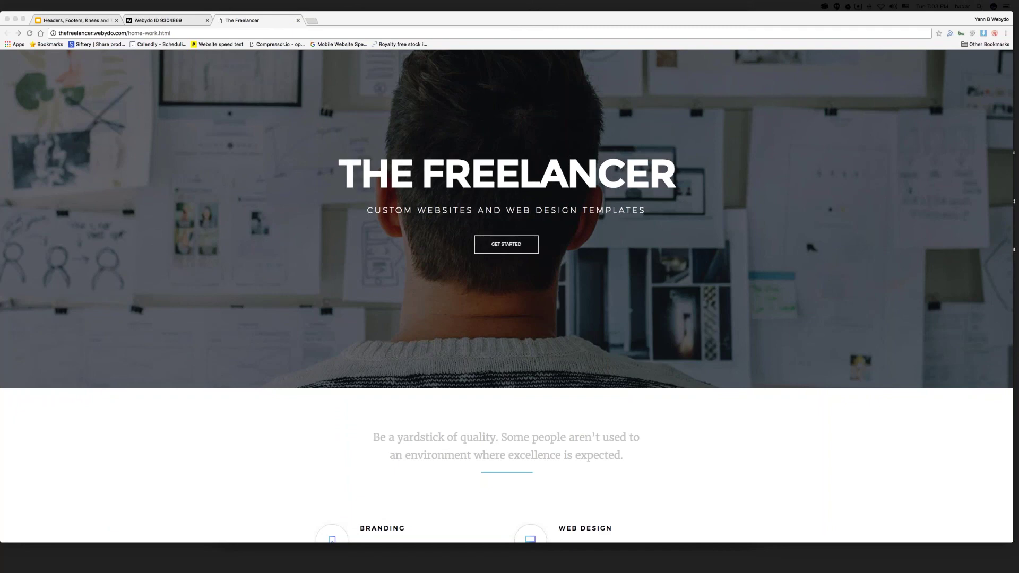
Switch to the Webydo editor, select the newsletter sign-up form in the footer and bring up its available actions
click(183, 23)
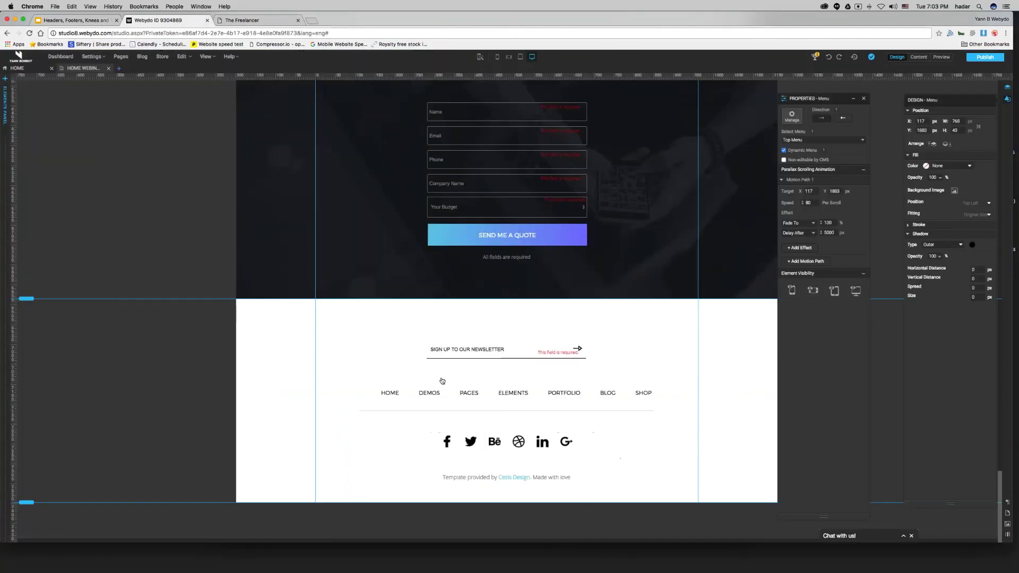
click(468, 346)
right_click(507, 335)
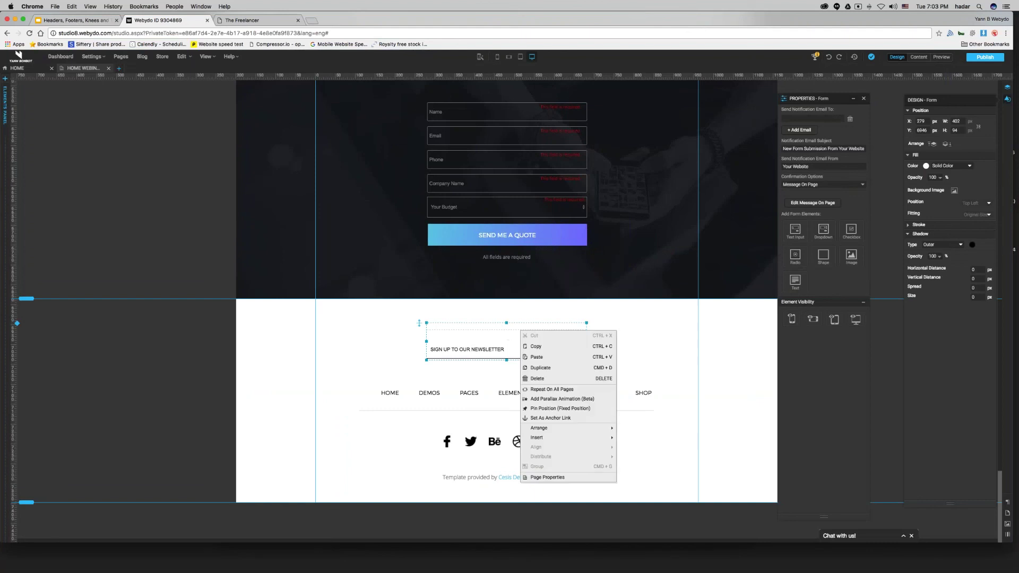